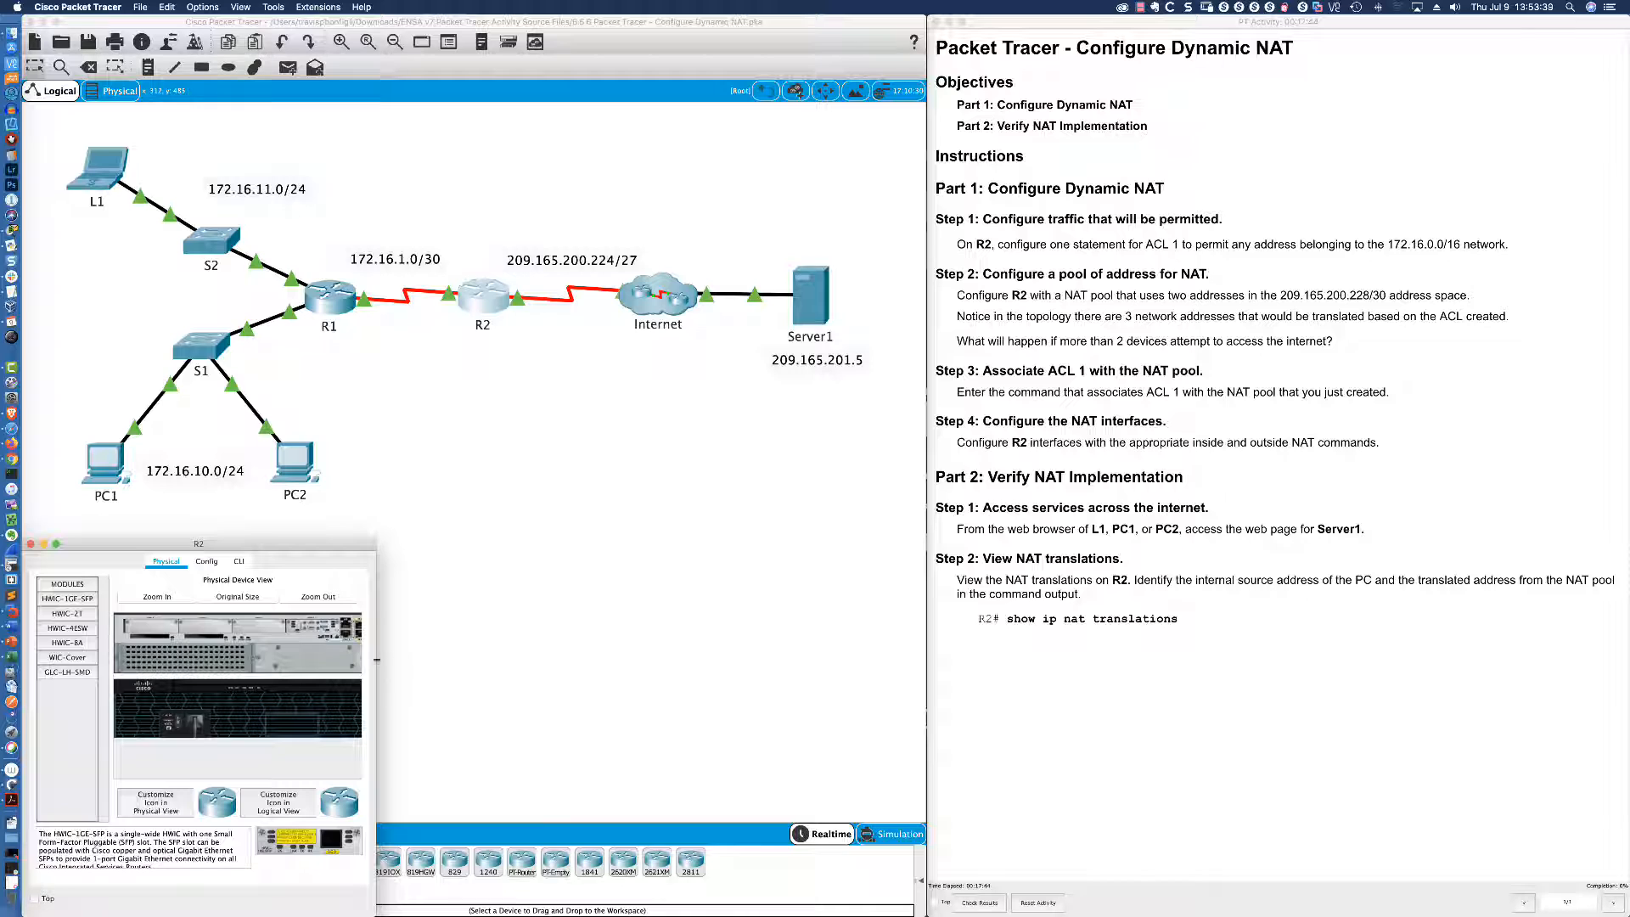
# Widen the R2 device window and highlight the 209.165.200.228/30 address space in the NAT pool instructions
pyautogui.moveTo(377, 662); pyautogui.dragTo(931, 666)
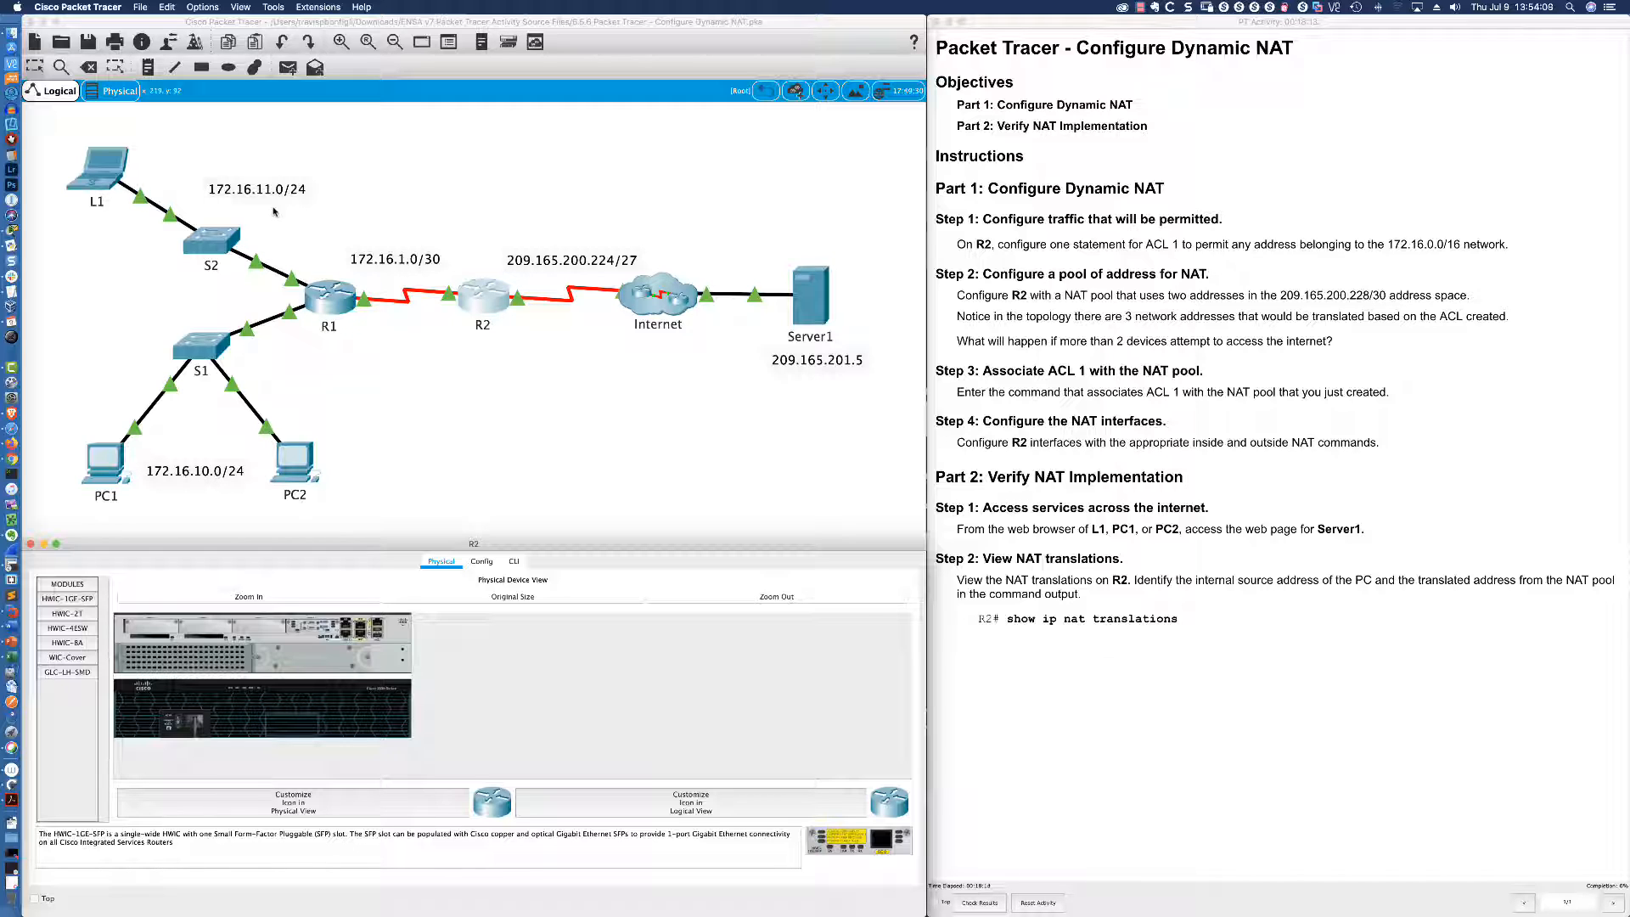
pyautogui.click(1277, 296)
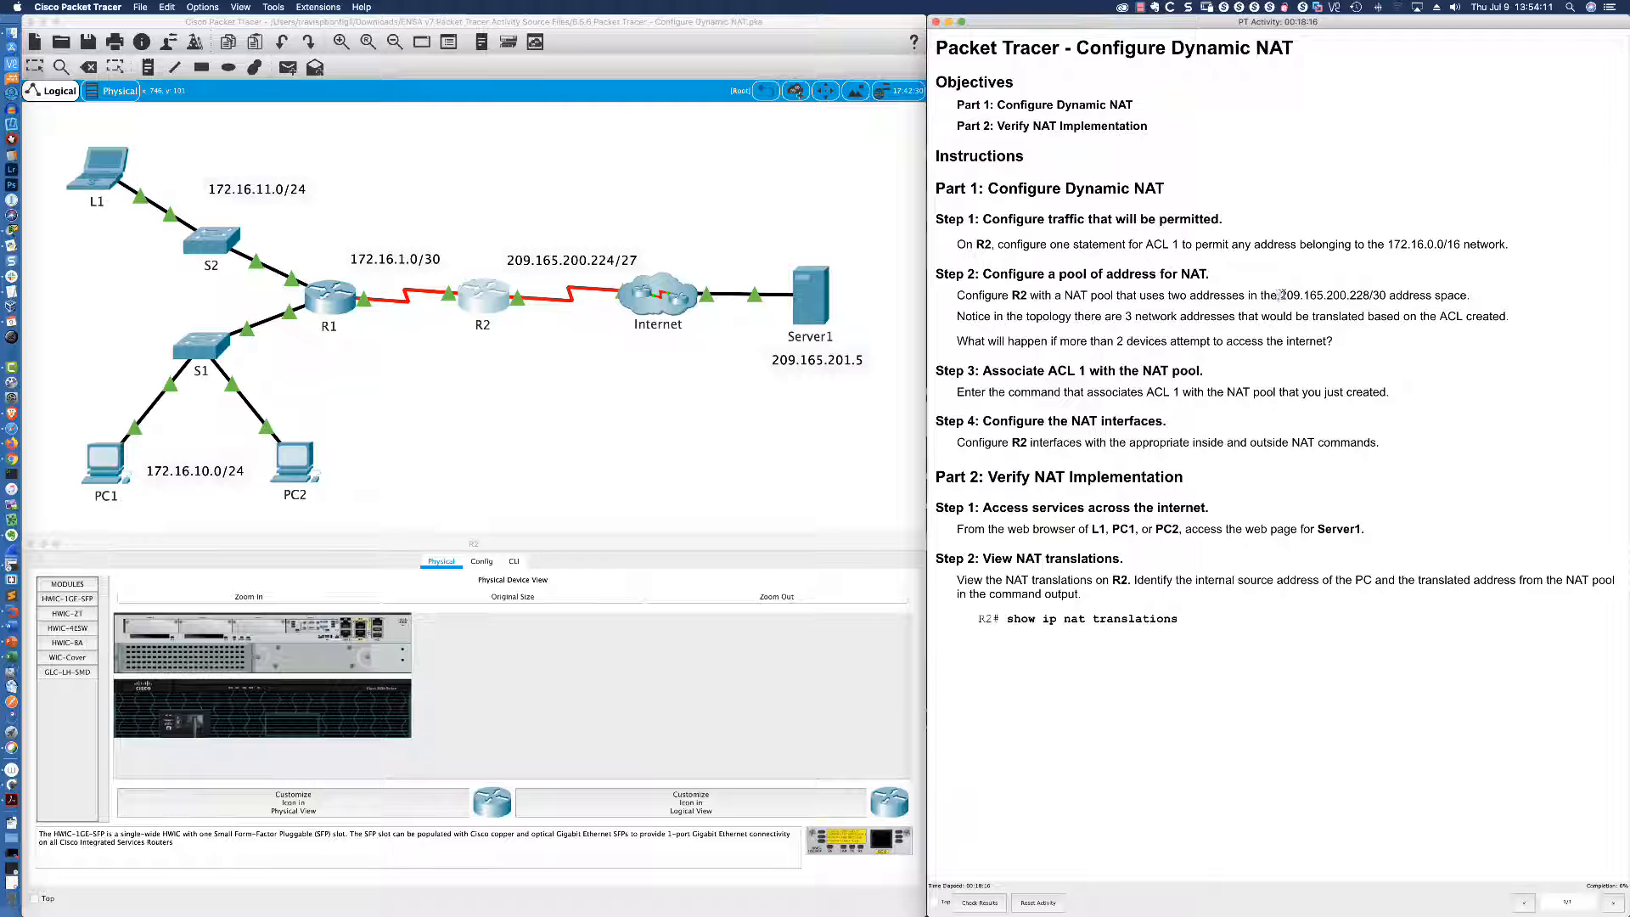
pyautogui.moveTo(1280, 296); pyautogui.dragTo(1387, 295)
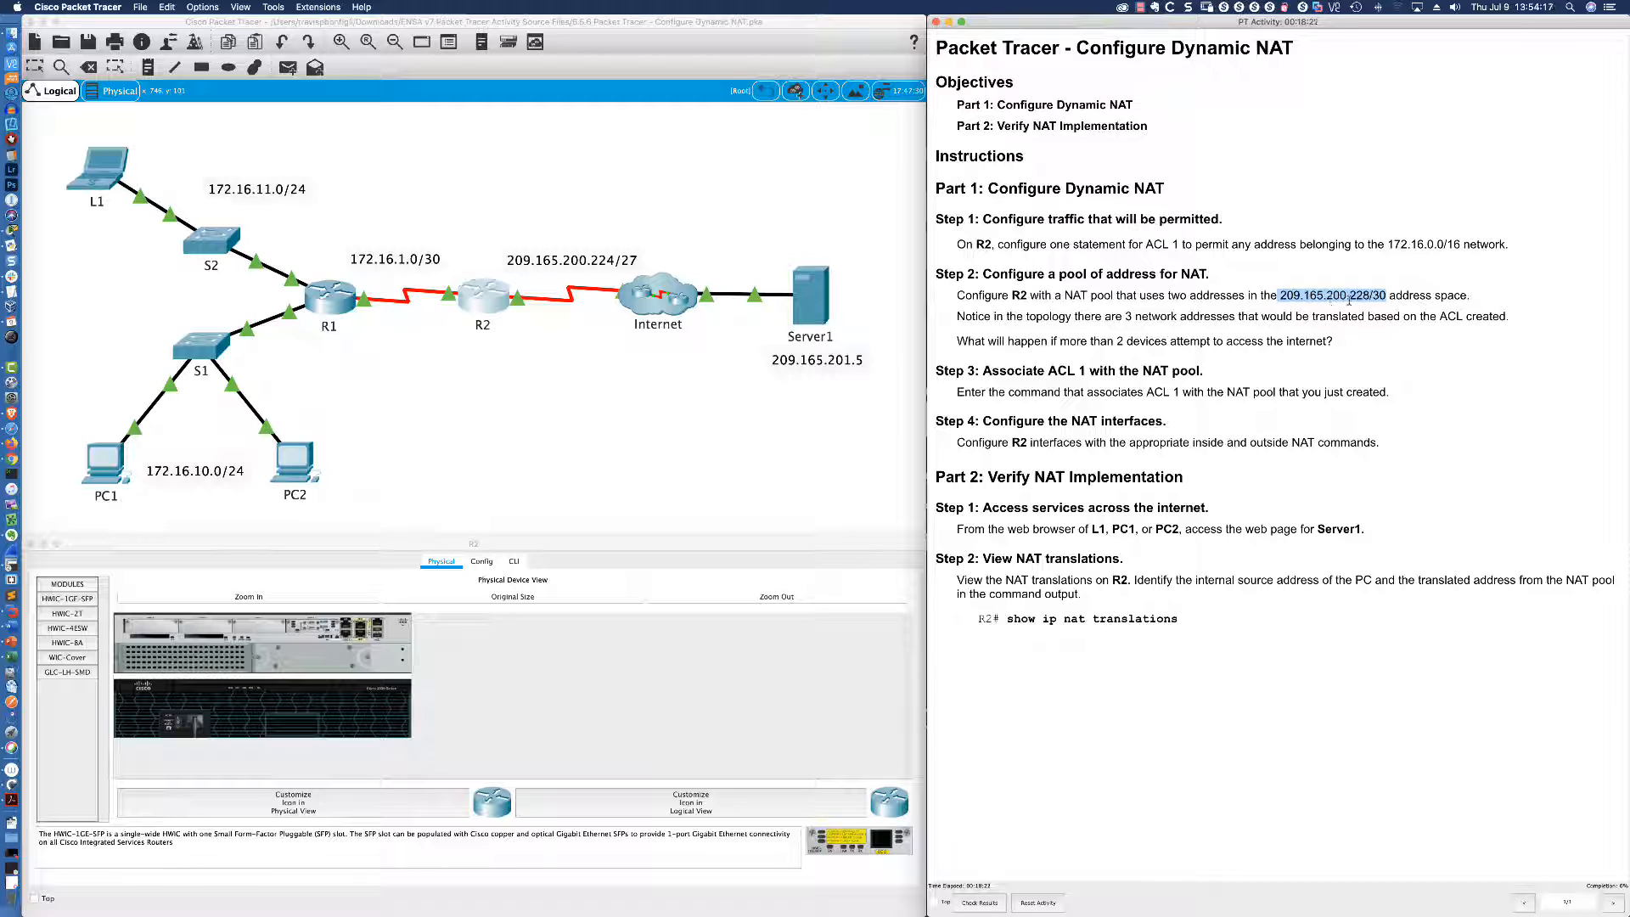
pyautogui.click(1349, 306)
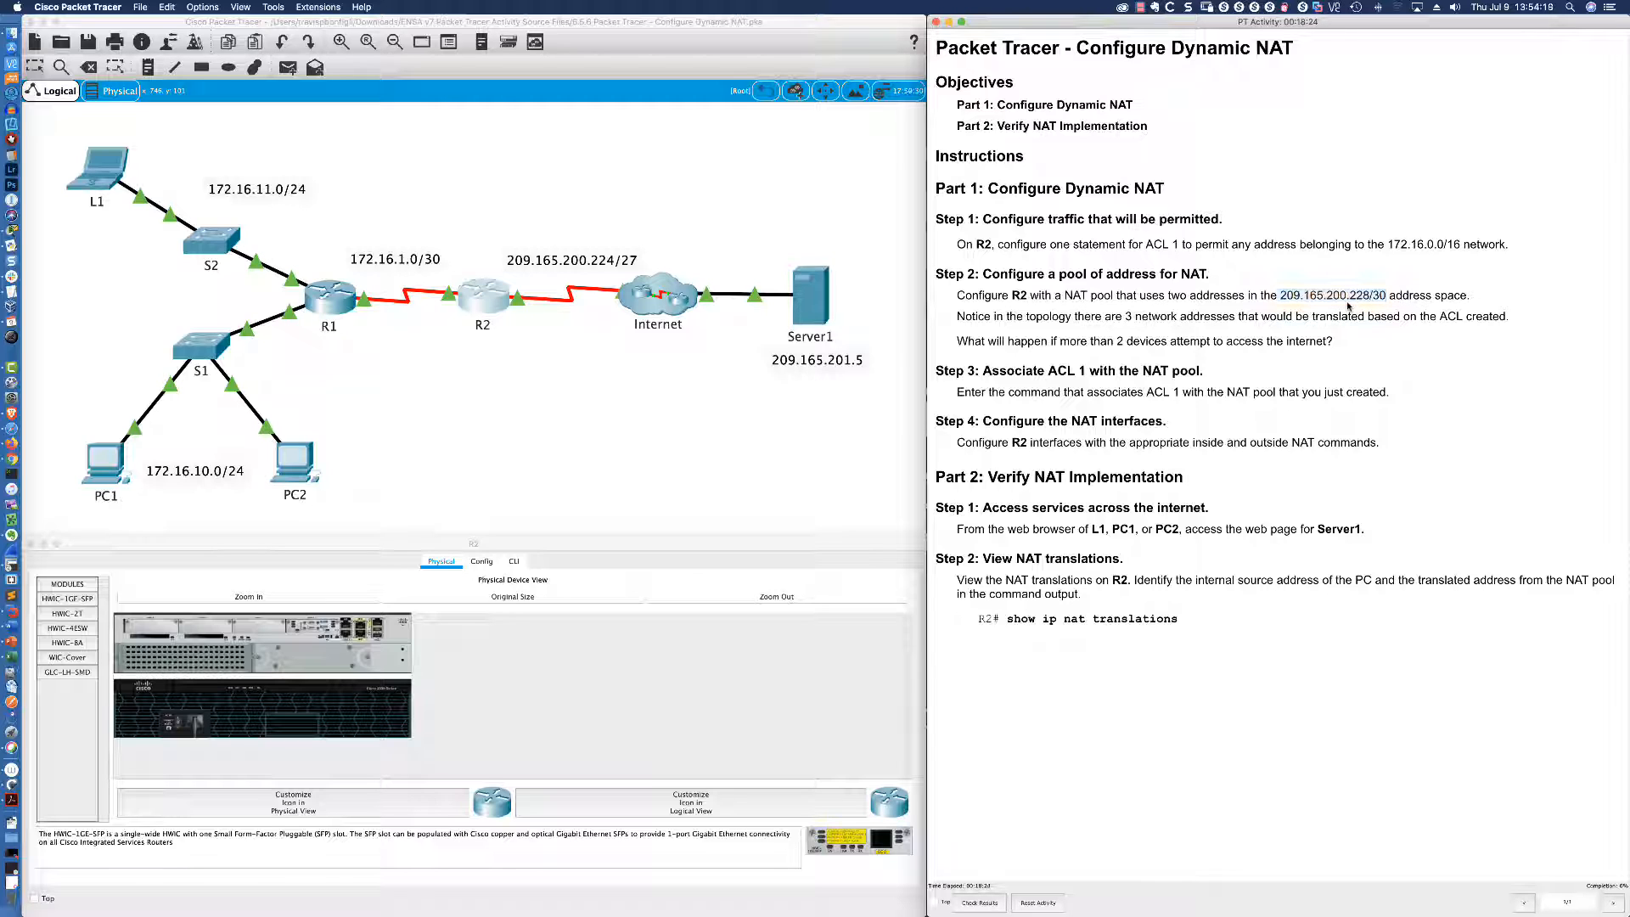
# Open R2's command-line interface and bring up the user EXEC prompt
pyautogui.click(627, 549)
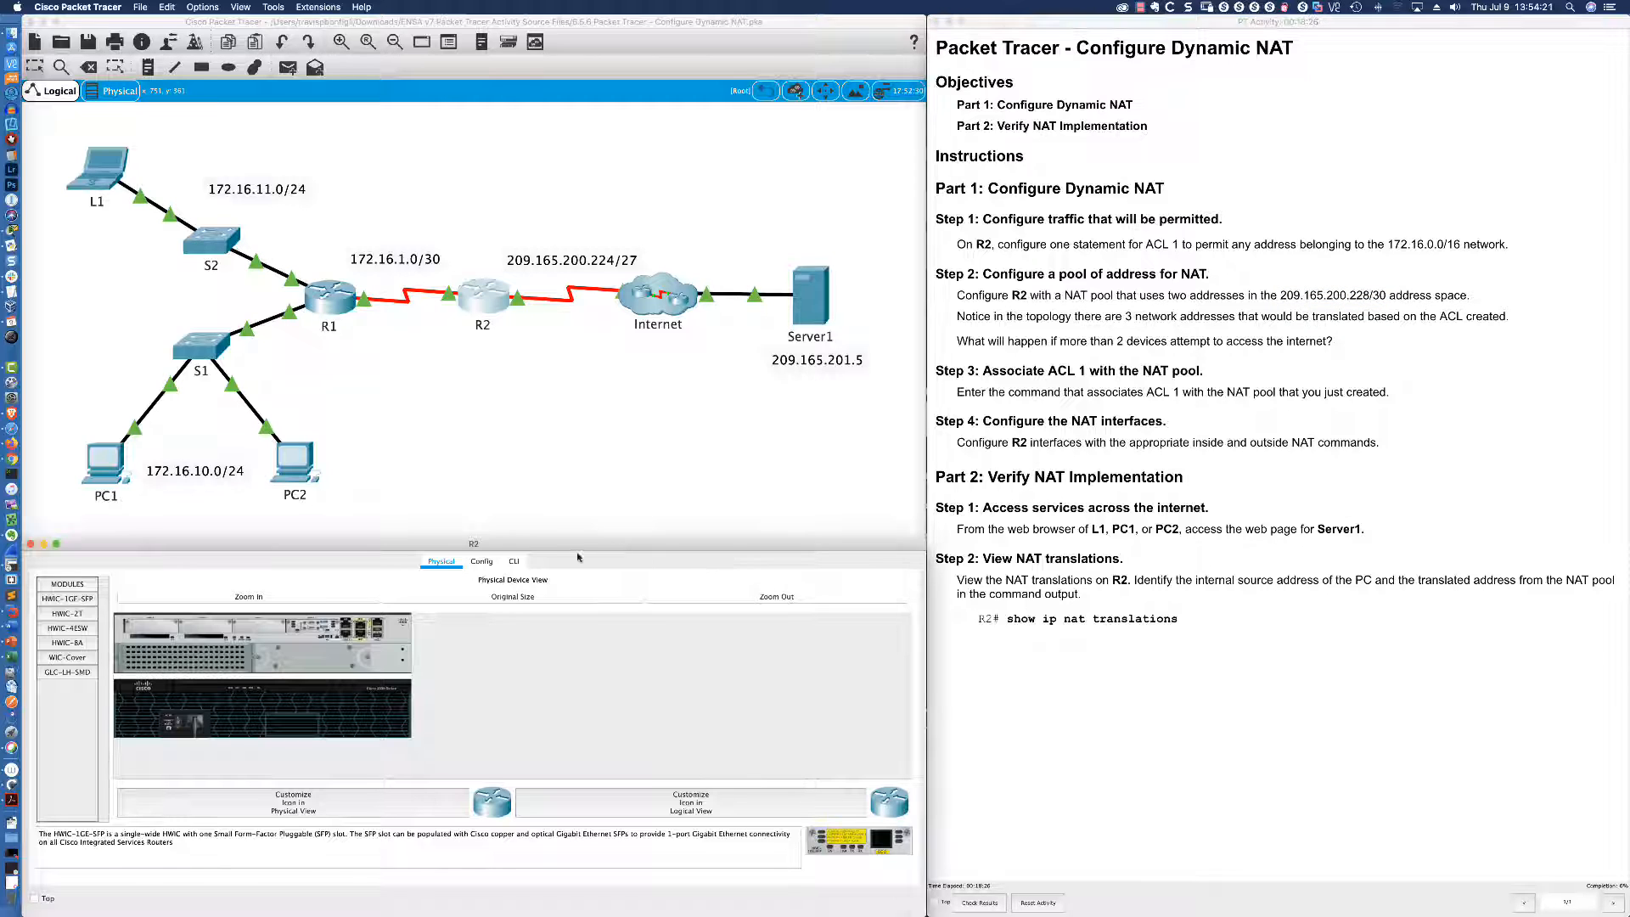
pyautogui.click(514, 561)
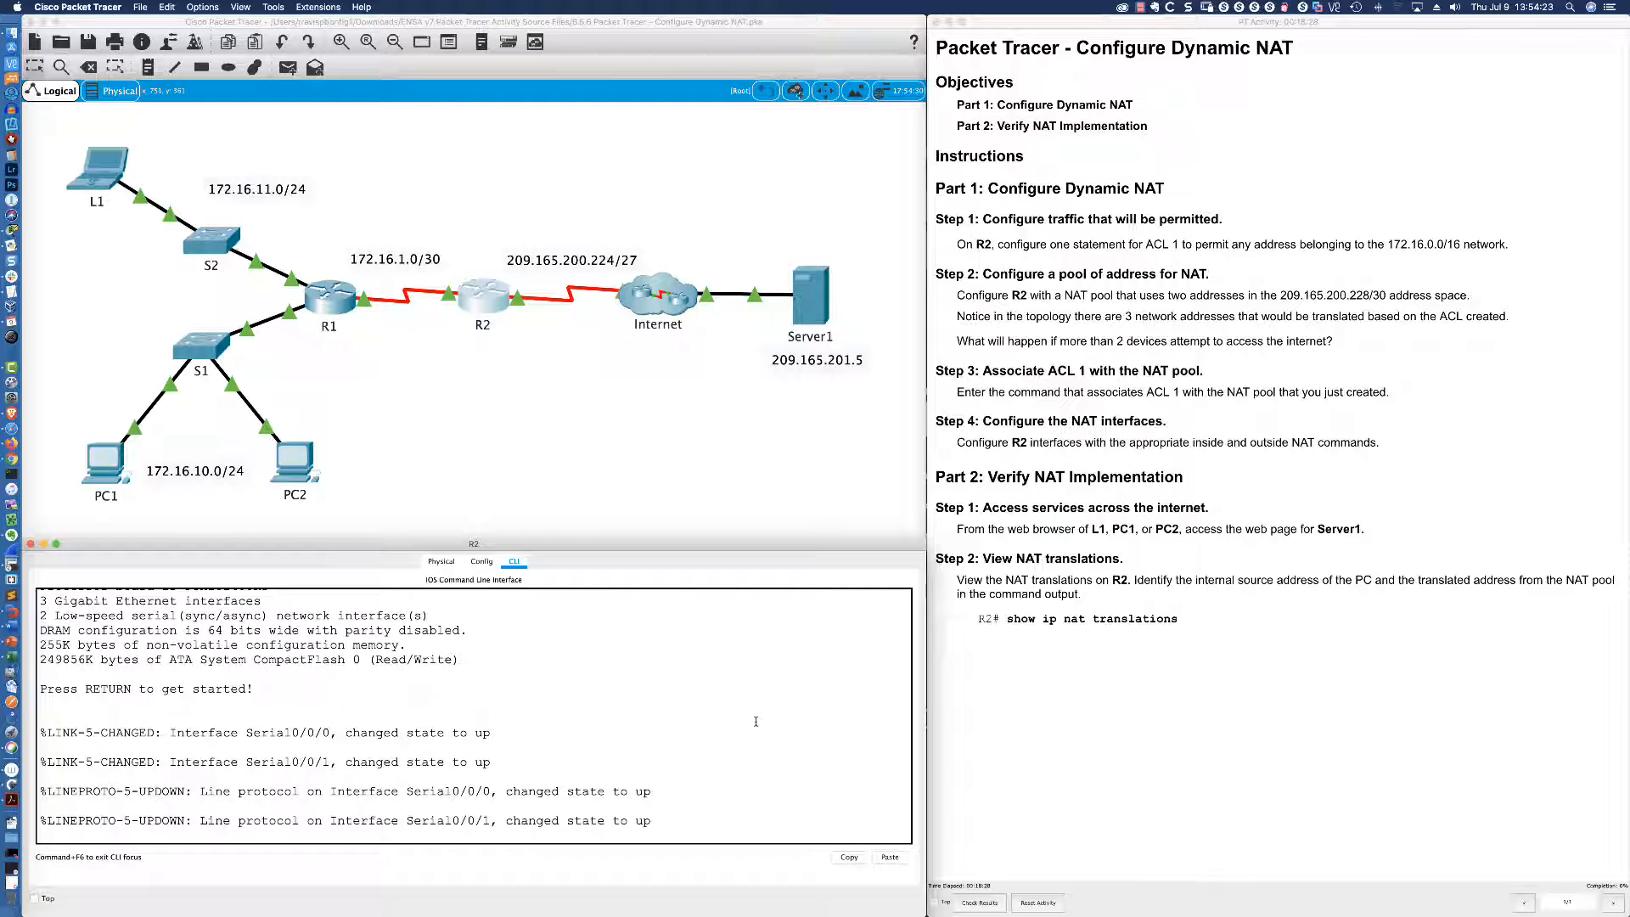
pyautogui.press('Return')
pyautogui.press('Return')
pyautogui.press('Return')
pyautogui.press('Return')
pyautogui.press('Return')
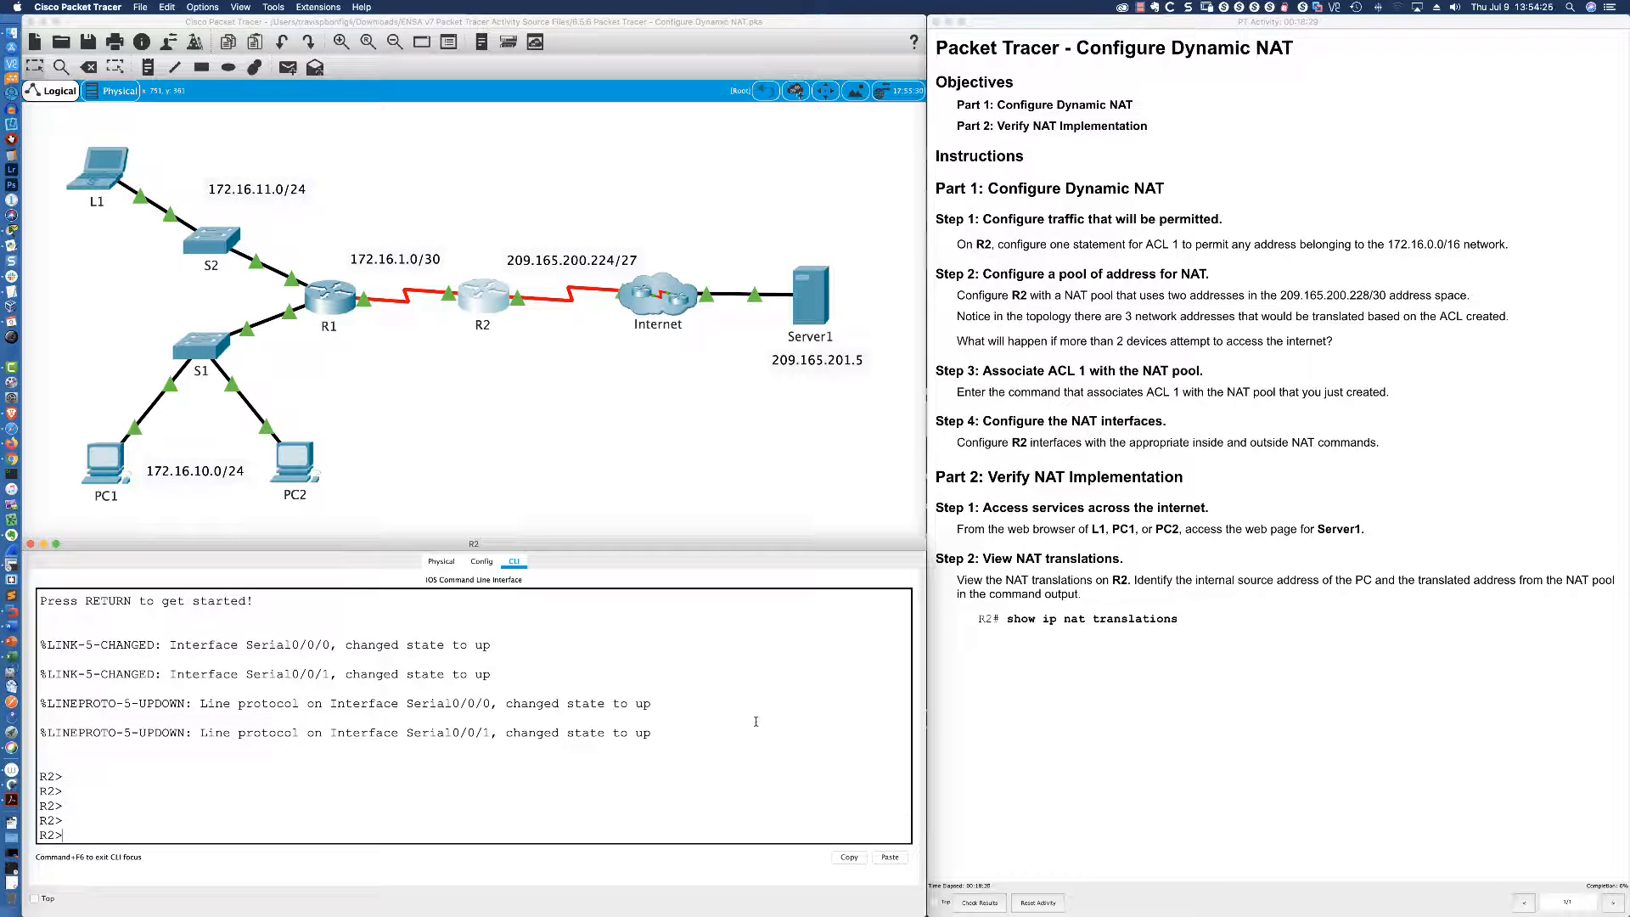
# Enter privileged EXEC mode and global configuration mode on R2
pyautogui.write('en')
pyautogui.press('Return')
pyautogui.press('Return')
pyautogui.press('Return')
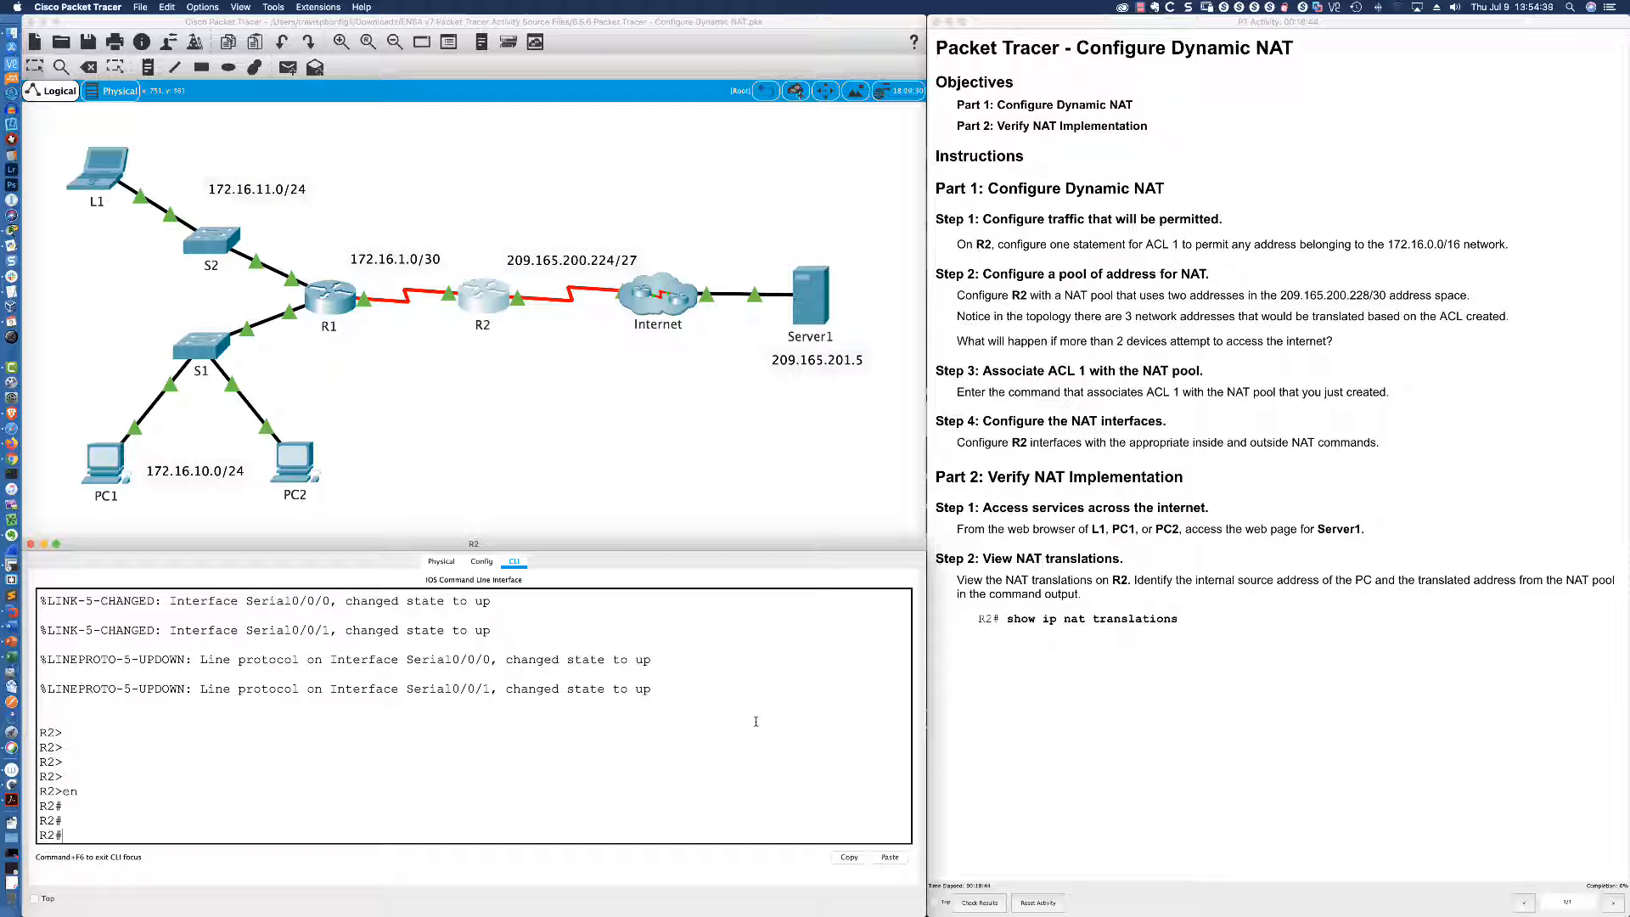
pyautogui.write('conf t')
pyautogui.press('Return')
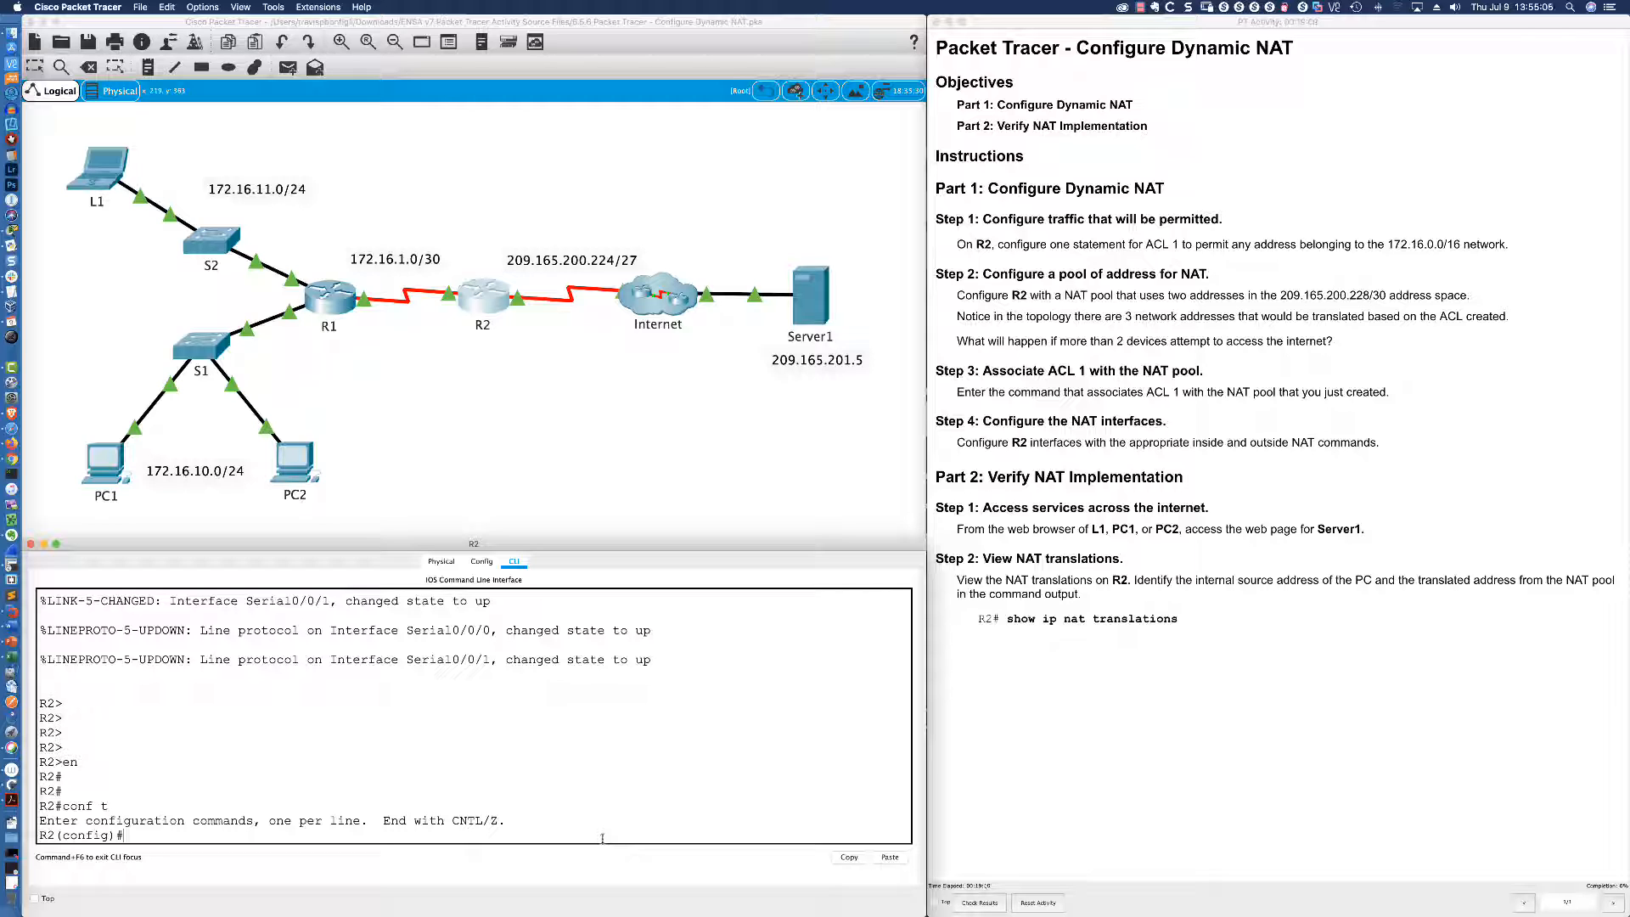
# Begin R2's access-list 1 permit statement for 172.16.0.0 and circle the /16 prefix in the instructions with the annotation pen
pyautogui.write('access-list 1 permit 172.16.0.0')
pyautogui.click(17, 337)
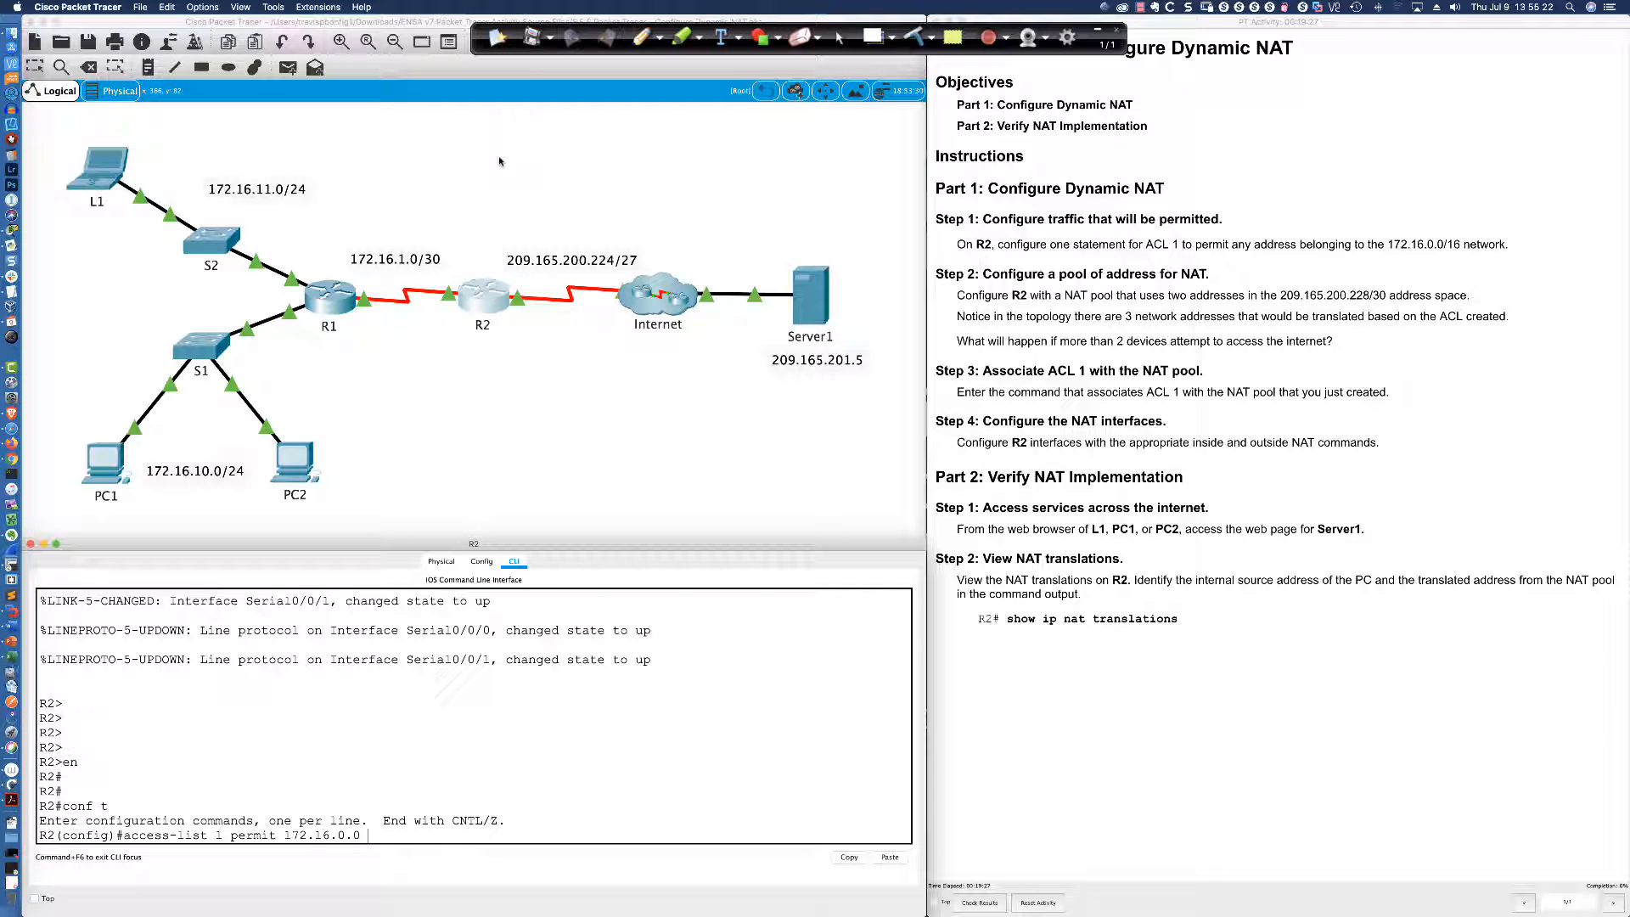
pyautogui.click(642, 37)
pyautogui.moveTo(1457, 231)
pyautogui.mouseDown()
pyautogui.moveTo(1453, 258)
pyautogui.moveTo(1465, 234)
pyautogui.mouseUp()
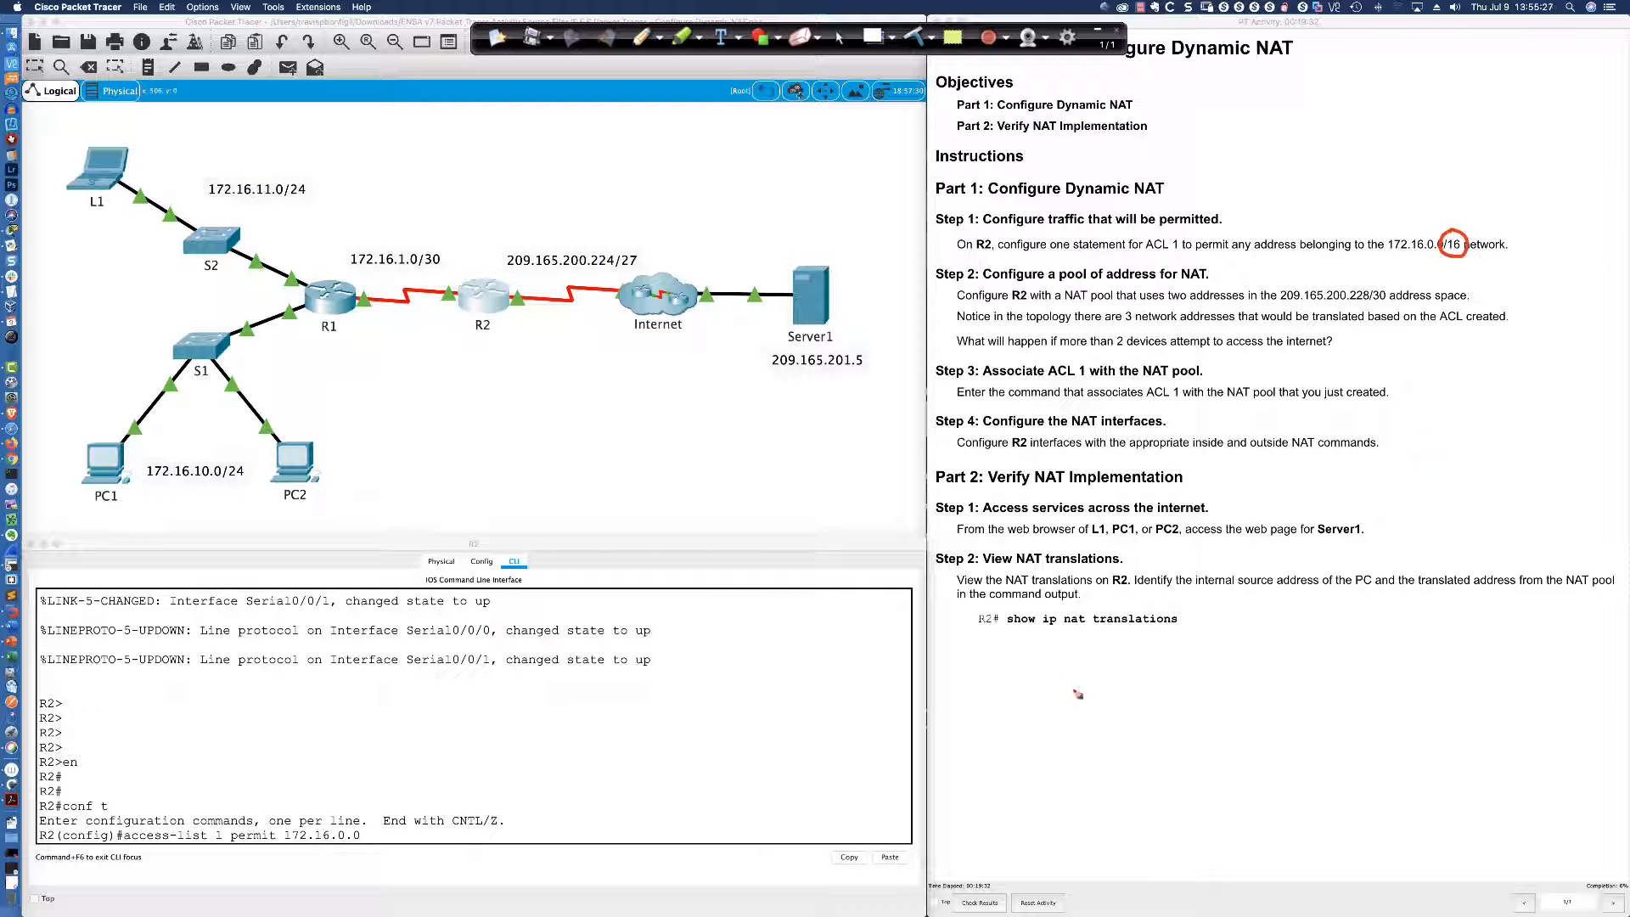
# Handwrite the subnet mask 255.255.0.0 below the instructions, with an arrow pointing to it and a dash above each octet
pyautogui.moveTo(1069, 661)
pyautogui.mouseDown()
pyautogui.moveTo(1065, 694)
pyautogui.moveTo(1091, 669)
pyautogui.moveTo(1116, 675)
pyautogui.moveTo(1105, 687)
pyautogui.moveTo(1121, 660)
pyautogui.moveTo(1179, 698)
pyautogui.moveTo(1204, 659)
pyautogui.moveTo(1224, 689)
pyautogui.moveTo(1231, 659)
pyautogui.moveTo(1331, 685)
pyautogui.moveTo(1380, 677)
pyautogui.moveTo(1335, 671)
pyautogui.moveTo(1377, 670)
pyautogui.moveTo(1349, 662)
pyautogui.mouseUp()
pyautogui.click(1143, 690)
pyautogui.click(1251, 688)
pyautogui.click(1311, 675)
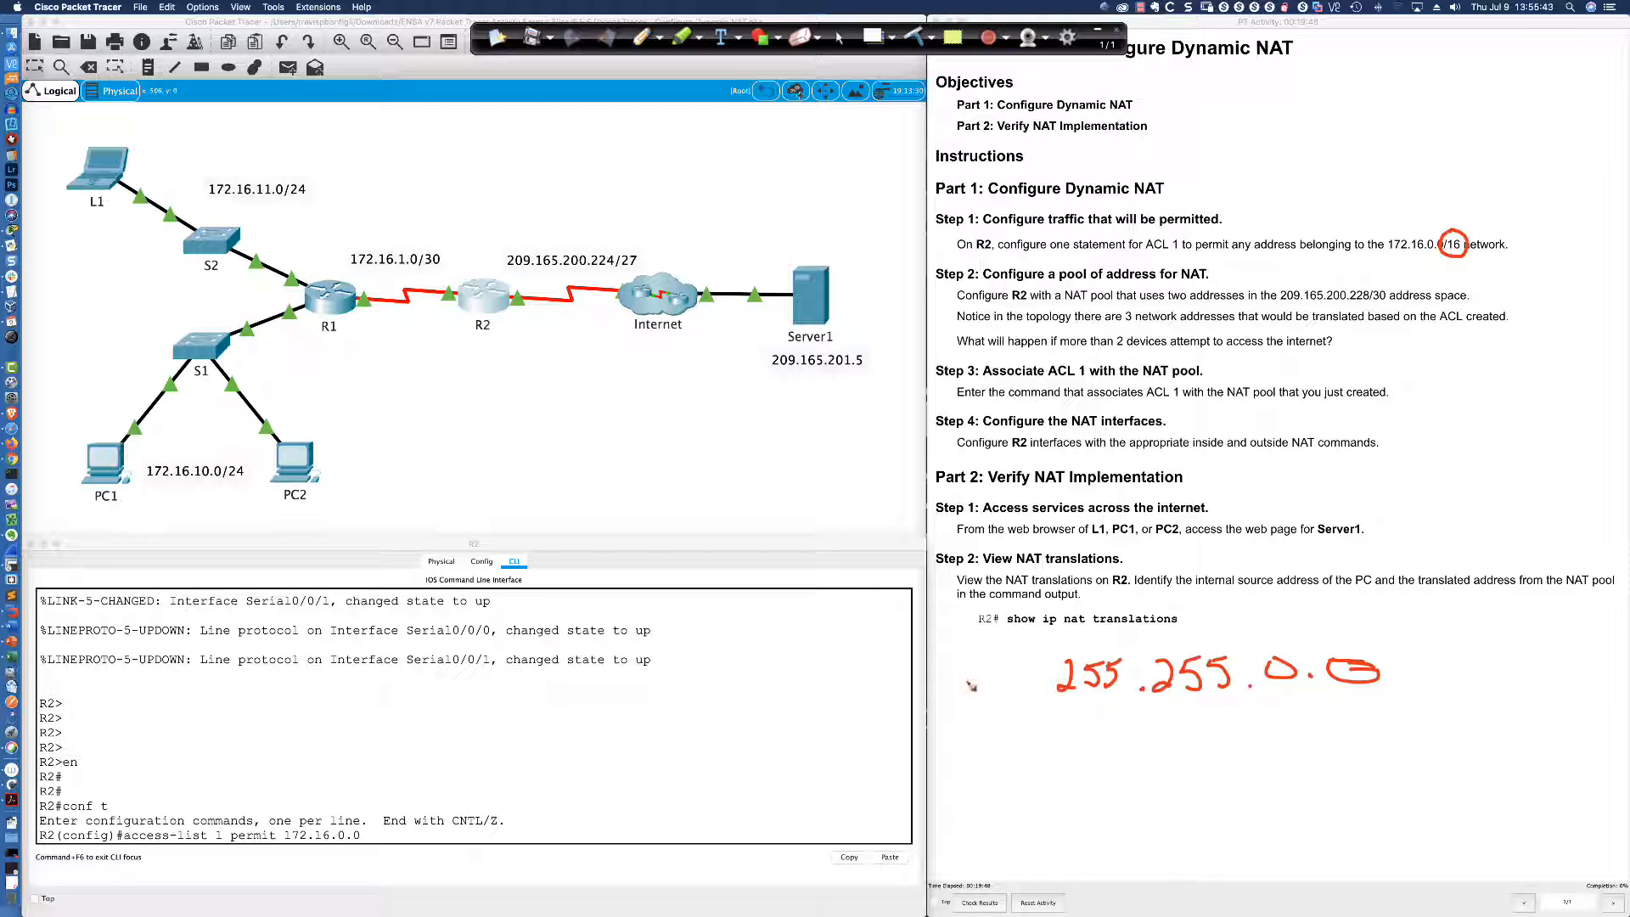
pyautogui.moveTo(953, 680)
pyautogui.mouseDown()
pyautogui.moveTo(1051, 684)
pyautogui.moveTo(1031, 690)
pyautogui.mouseUp()
pyautogui.moveTo(1067, 634); pyautogui.dragTo(1284, 632)
pyautogui.moveTo(1313, 632); pyautogui.dragTo(1357, 631)
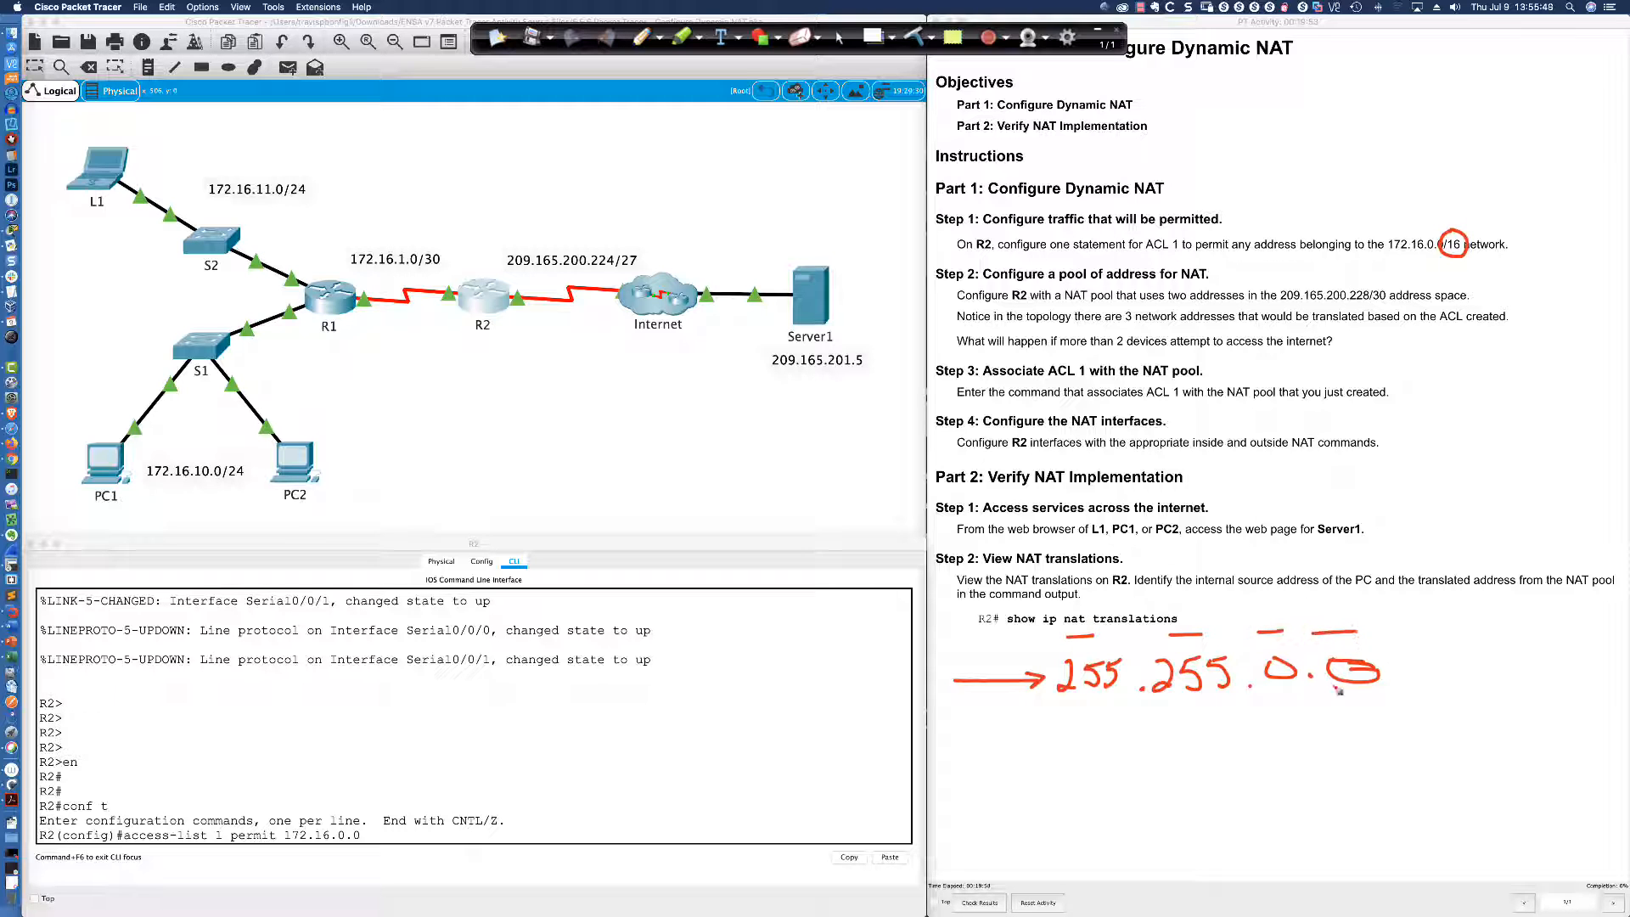
# Draw a long line under the subnet mask and handwrite the wildcard mask as WM → 0.0.255.255 below it
pyautogui.moveTo(957, 722); pyautogui.dragTo(1629, 698)
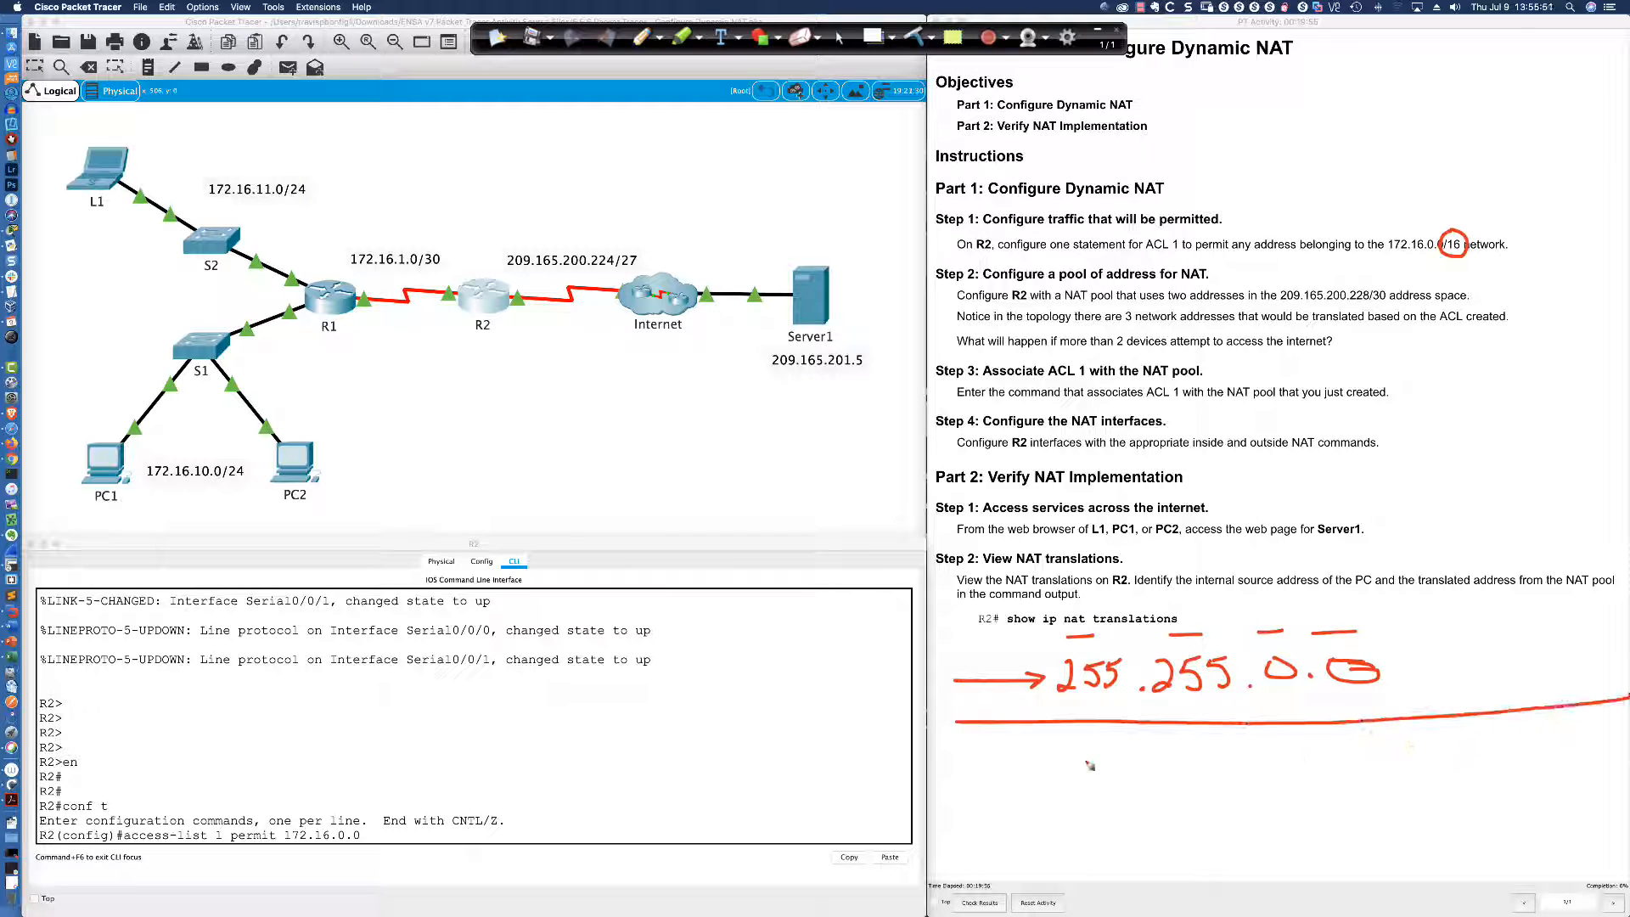
pyautogui.moveTo(956, 709); pyautogui.dragTo(973, 710)
pyautogui.moveTo(1138, 741)
pyautogui.mouseDown()
pyautogui.moveTo(1129, 772)
pyautogui.moveTo(1148, 746)
pyautogui.moveTo(1356, 768)
pyautogui.moveTo(1413, 742)
pyautogui.moveTo(1445, 762)
pyautogui.moveTo(1457, 752)
pyautogui.moveTo(1434, 735)
pyautogui.moveTo(1454, 731)
pyautogui.moveTo(1476, 754)
pyautogui.moveTo(1486, 727)
pyautogui.mouseUp()
pyautogui.click(1188, 767)
pyautogui.click(1284, 769)
pyautogui.click(1399, 760)
pyautogui.moveTo(953, 781); pyautogui.dragTo(1000, 764)
pyautogui.moveTo(1007, 788)
pyautogui.mouseDown()
pyautogui.moveTo(1036, 760)
pyautogui.moveTo(1099, 763)
pyautogui.moveTo(1085, 770)
pyautogui.mouseUp()
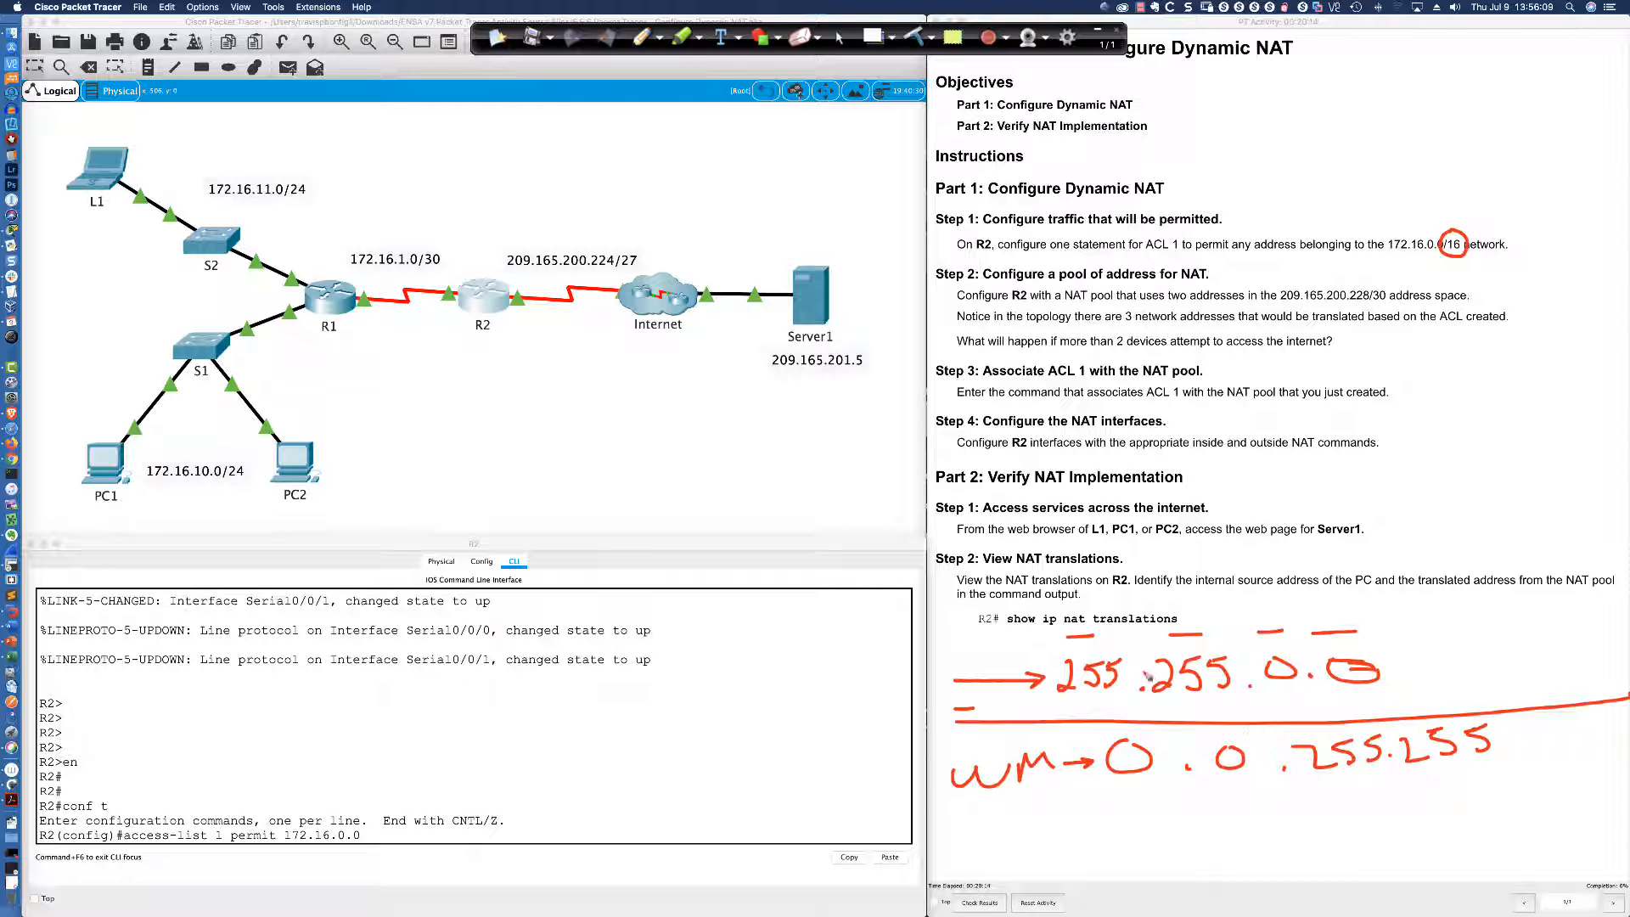
# Draw arrows linking the wildcard mask octets with the matching subnet mask octets, and switch back to the normal cursor
pyautogui.moveTo(1129, 762); pyautogui.dragTo(1114, 707)
pyautogui.moveTo(1242, 762)
pyautogui.mouseDown()
pyautogui.moveTo(1228, 768)
pyautogui.moveTo(1240, 753)
pyautogui.moveTo(1206, 703)
pyautogui.moveTo(1322, 734)
pyautogui.moveTo(1427, 724)
pyautogui.moveTo(1402, 727)
pyautogui.mouseUp()
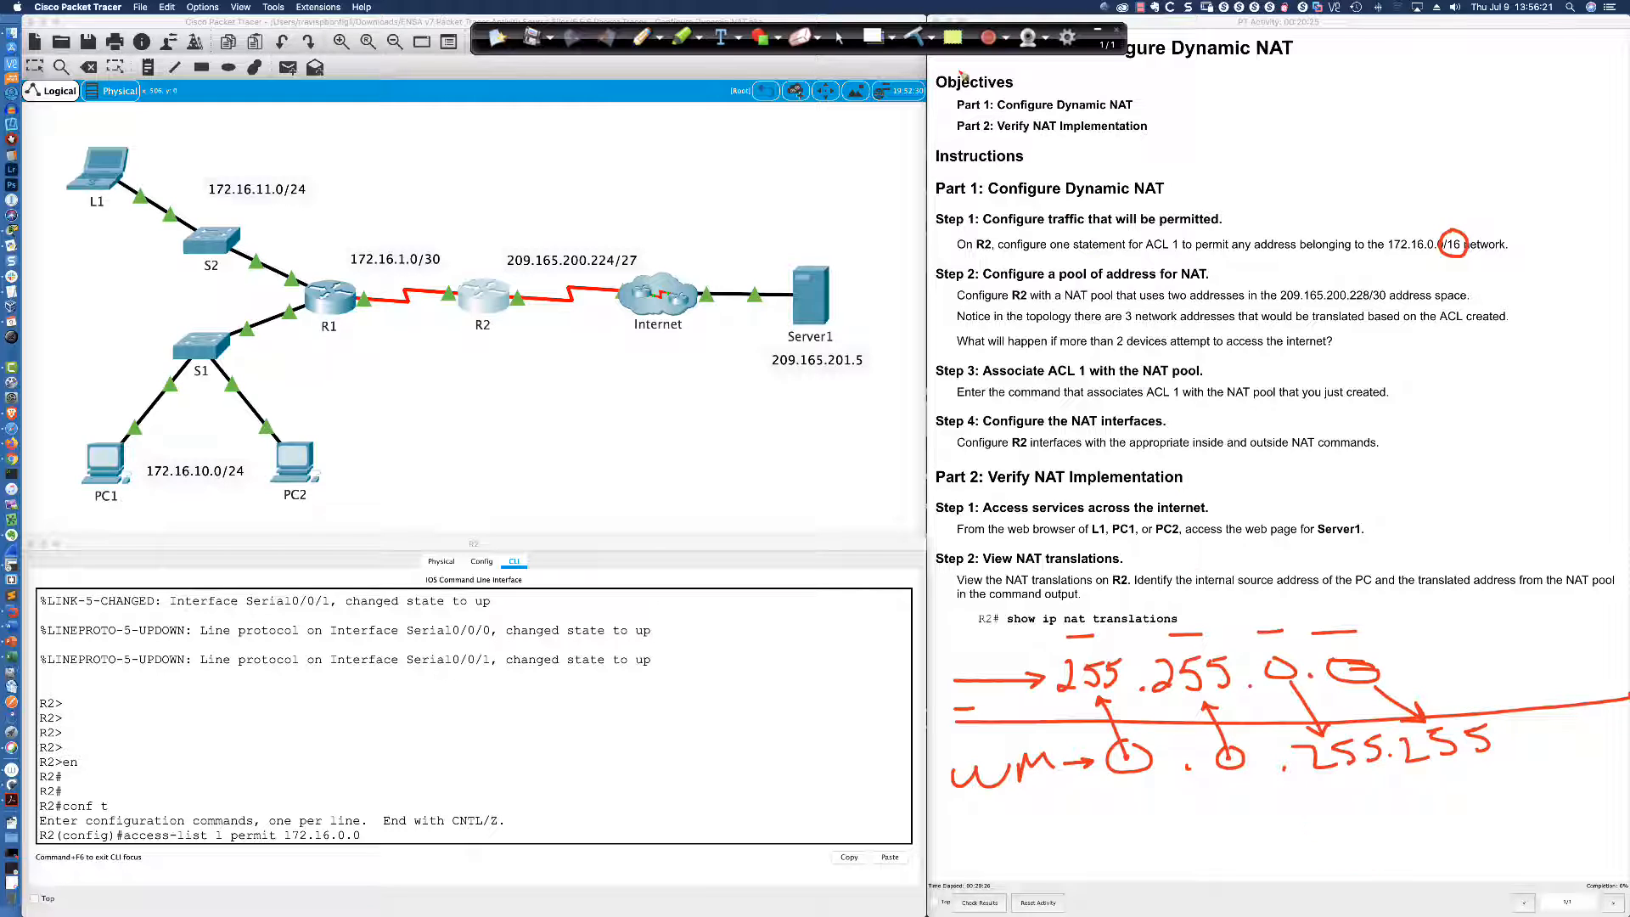
pyautogui.click(842, 36)
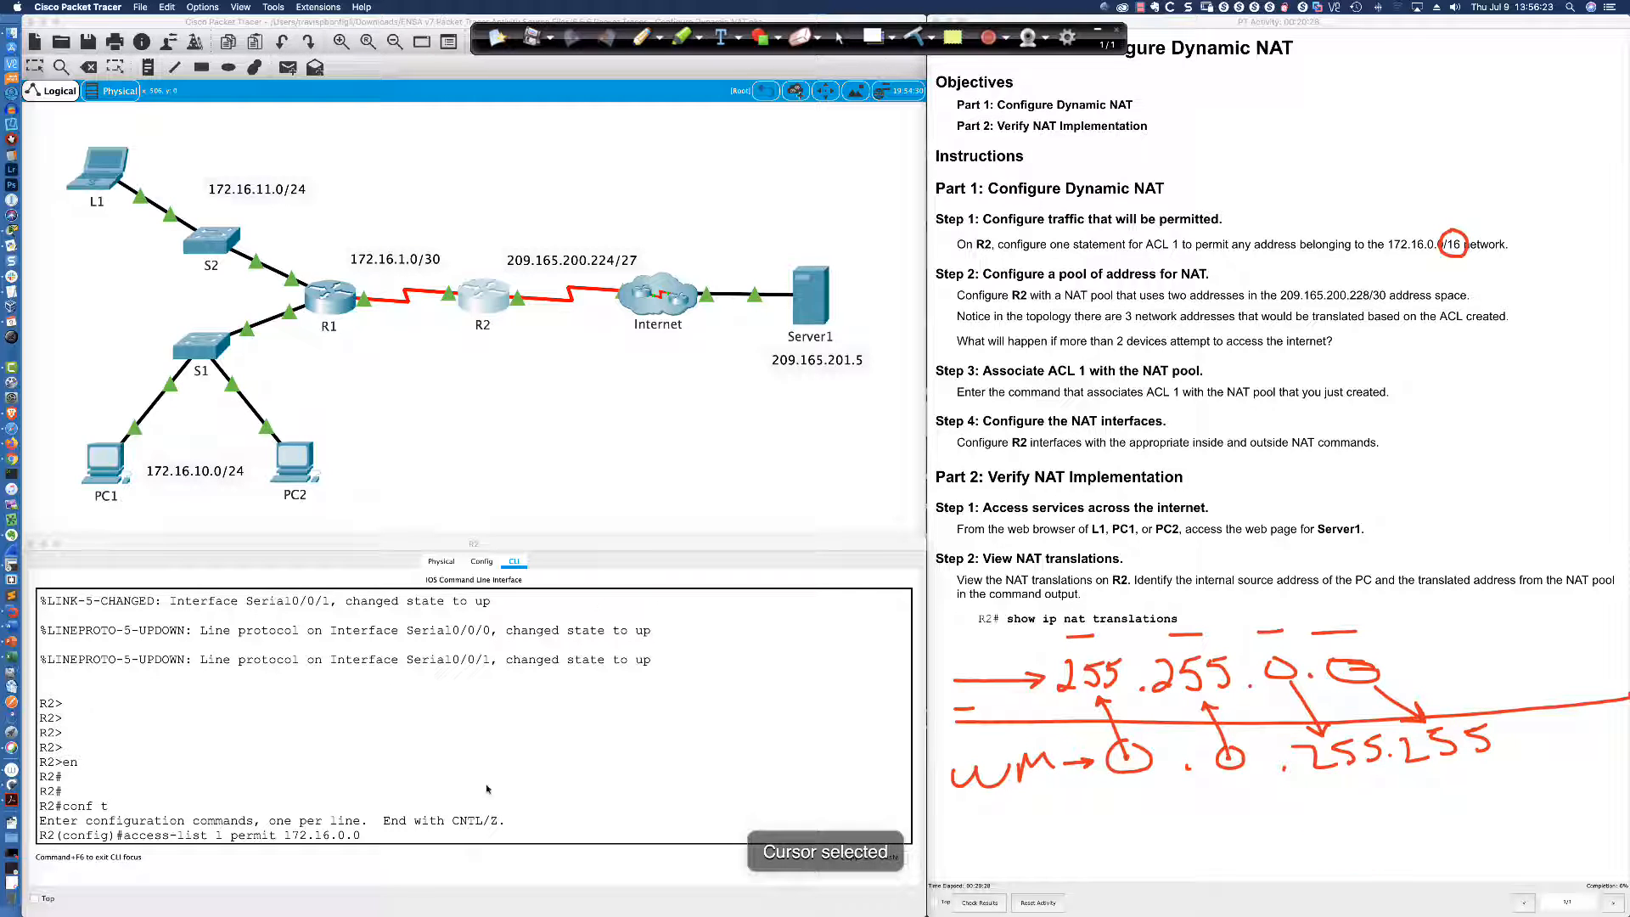
# Complete R2's ACL 1 statement with the wildcard mask 0.0.255.255 and submit it
pyautogui.click(406, 835)
pyautogui.write('0.0')
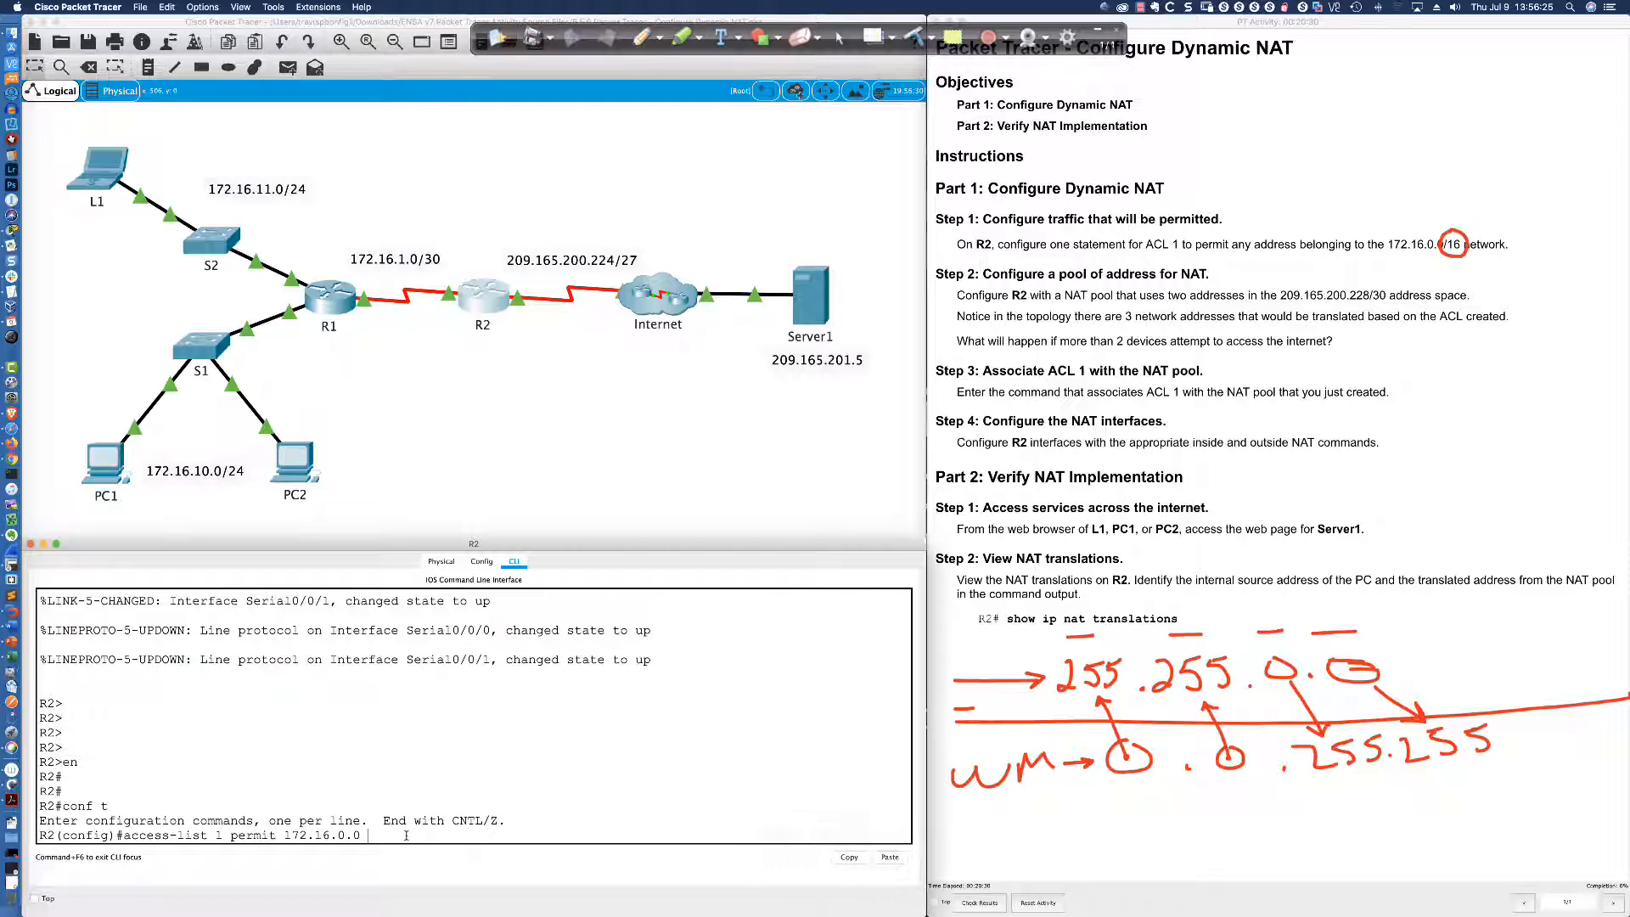
pyautogui.write('.255.255')
pyautogui.press('Return')
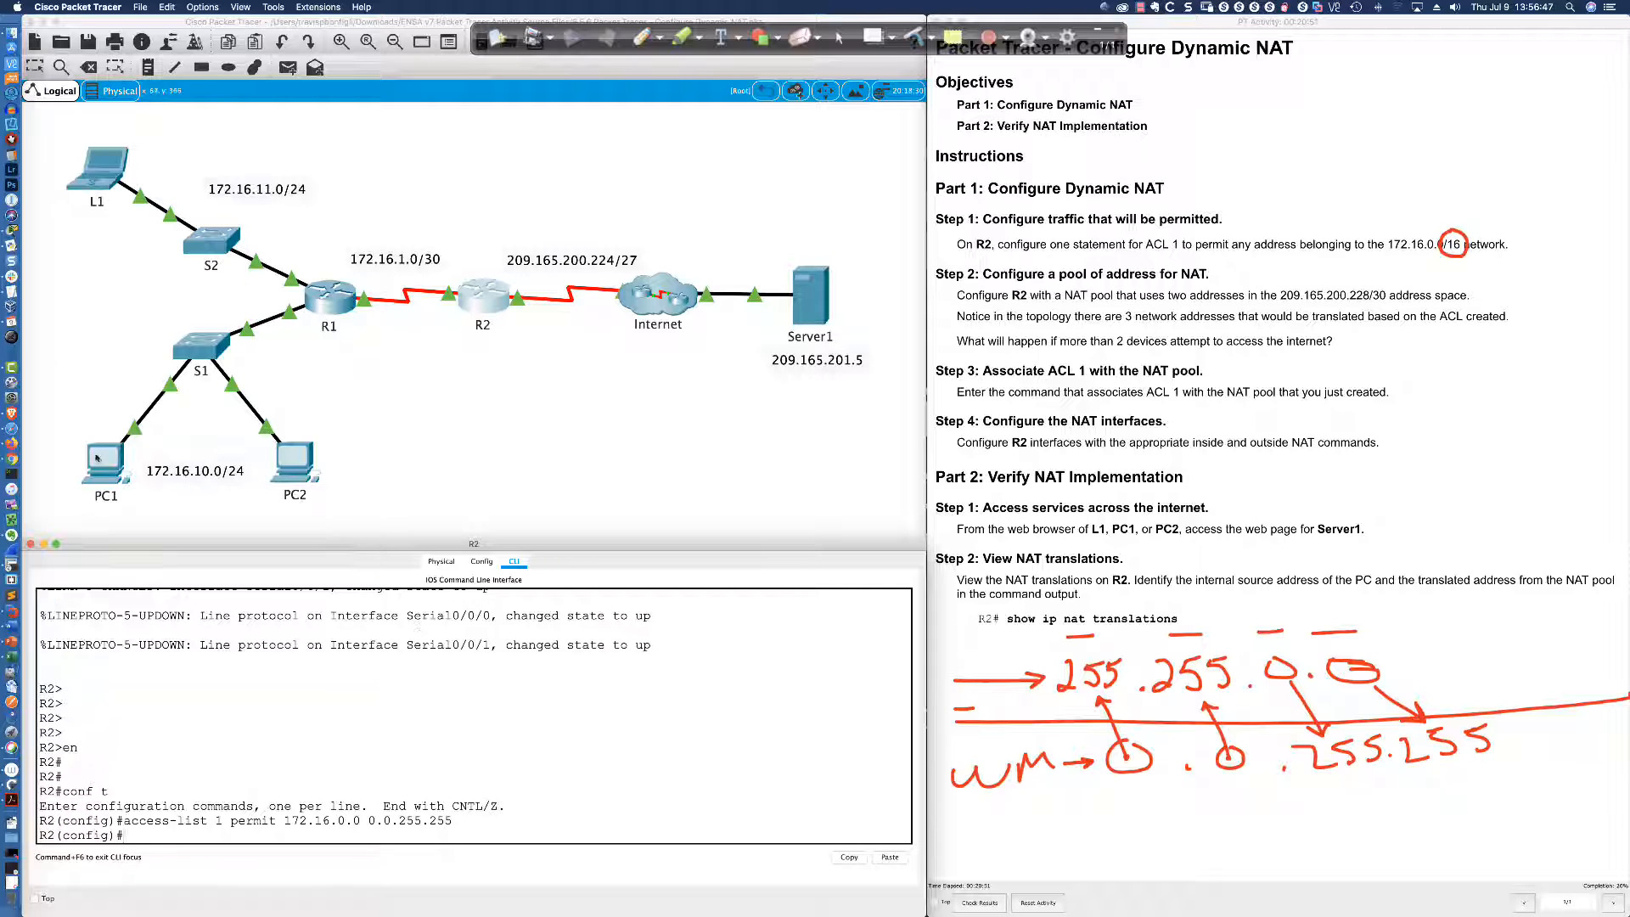
# Draw a vertical dividing line through R2 in the topology and label its two sides IN and OUT with outward-pointing arrows
pyautogui.click(640, 39)
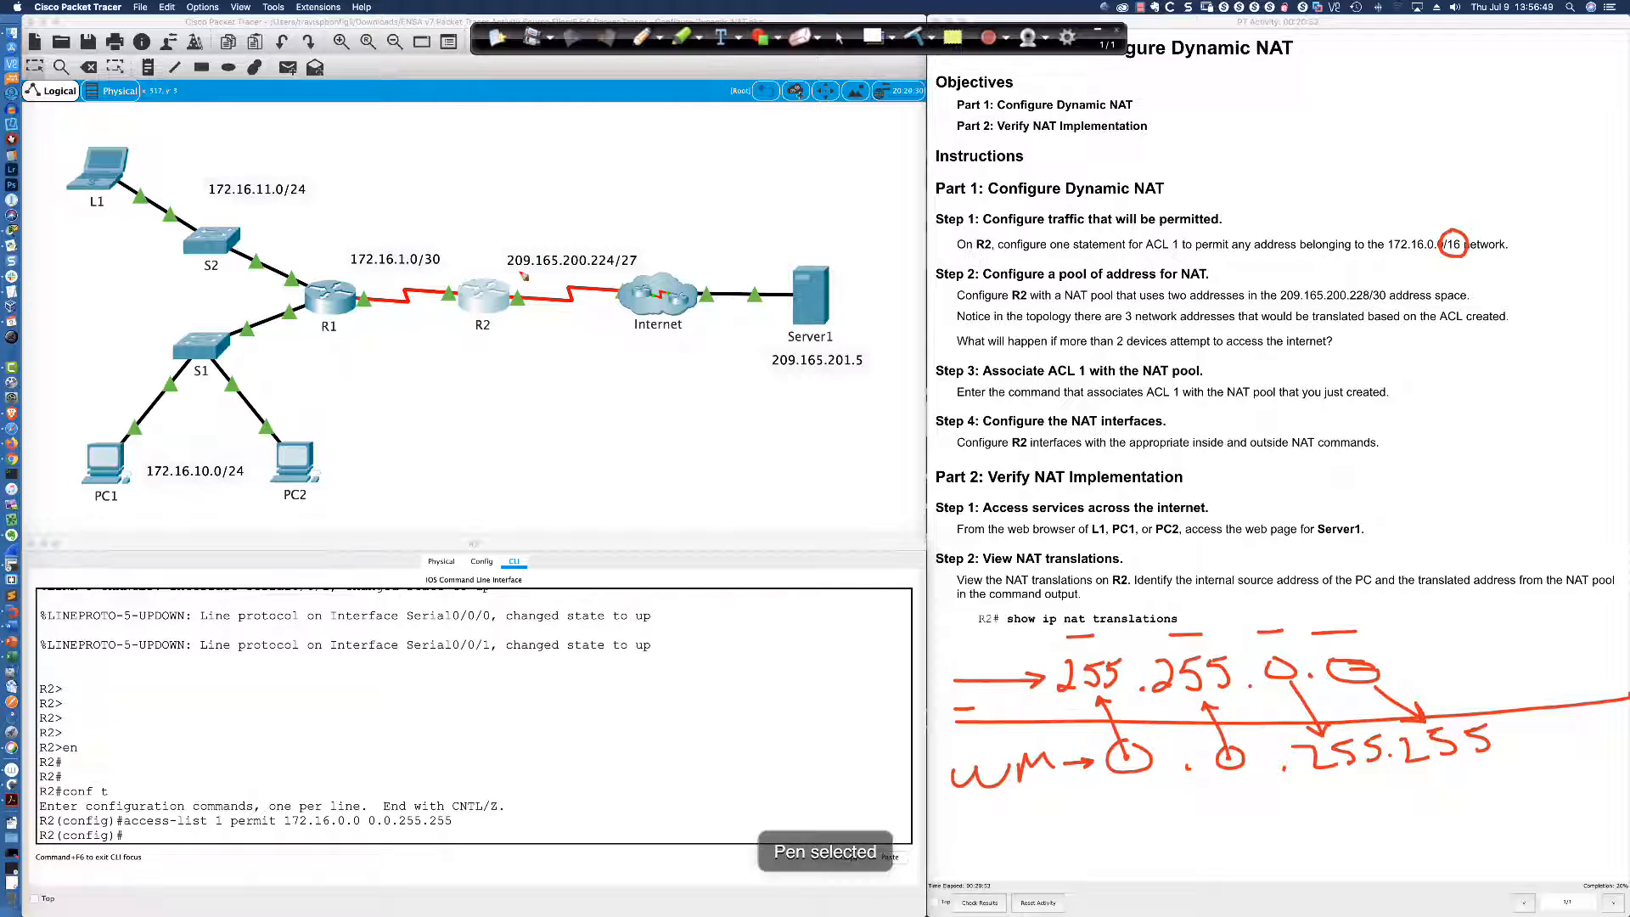
pyautogui.moveTo(482, 200); pyautogui.dragTo(494, 440)
pyautogui.moveTo(582, 211)
pyautogui.mouseDown()
pyautogui.moveTo(627, 195)
pyautogui.moveTo(639, 214)
pyautogui.moveTo(651, 182)
pyautogui.mouseUp()
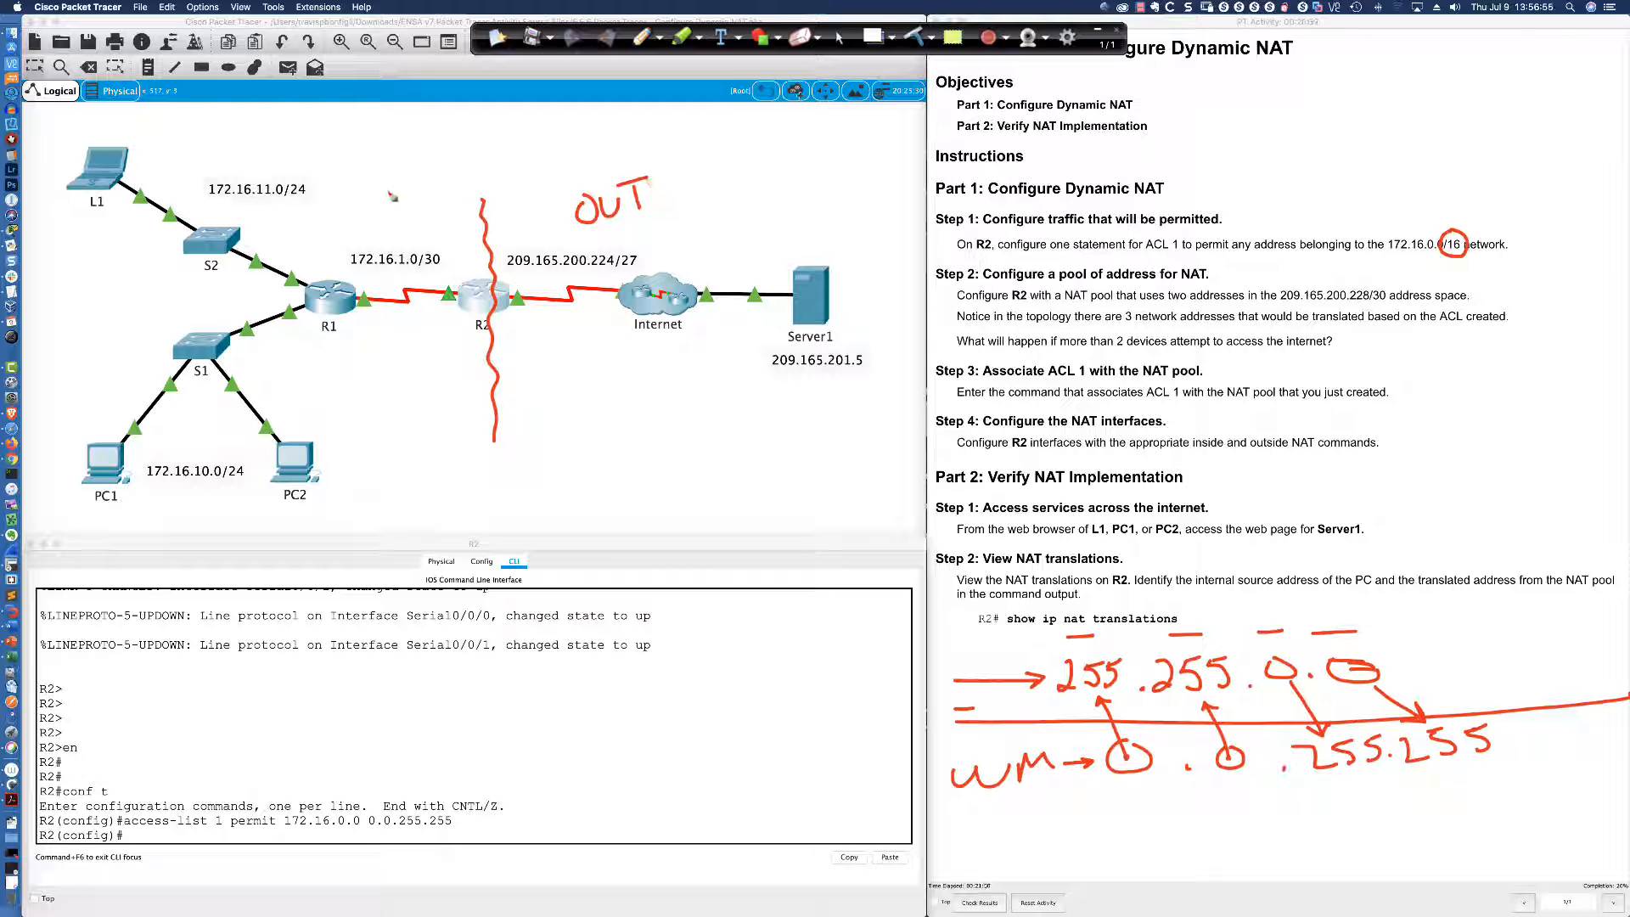
pyautogui.moveTo(390, 189)
pyautogui.mouseDown()
pyautogui.moveTo(403, 216)
pyautogui.moveTo(406, 183)
pyautogui.moveTo(430, 179)
pyautogui.mouseUp()
pyautogui.moveTo(349, 253); pyautogui.dragTo(366, 264)
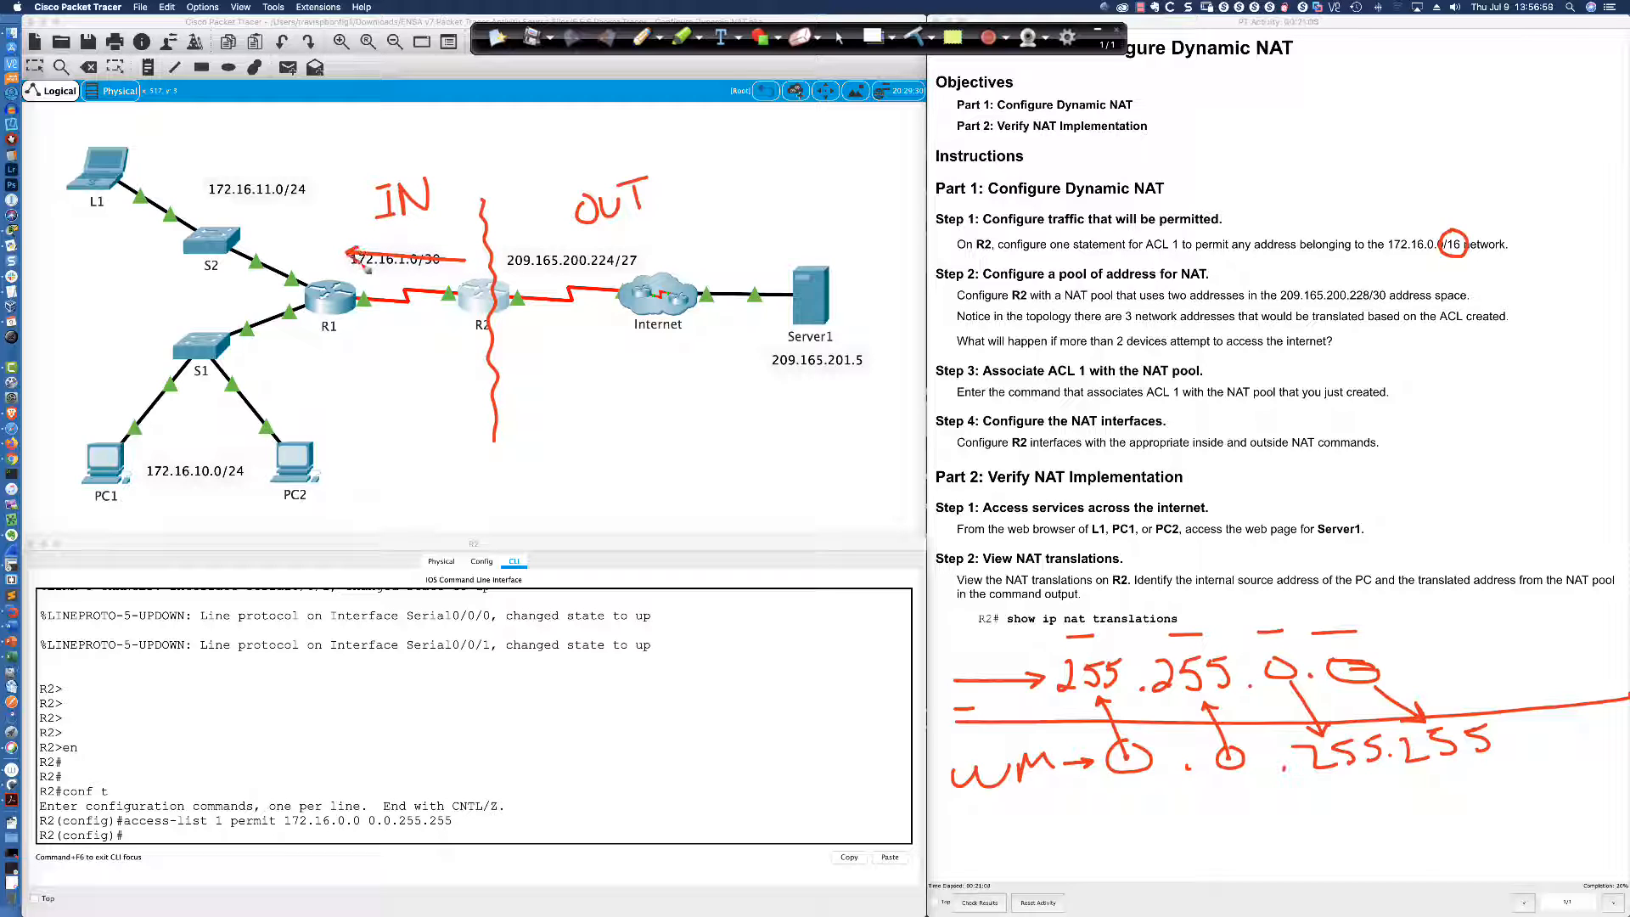
pyautogui.moveTo(520, 248)
pyautogui.mouseDown()
pyautogui.moveTo(653, 241)
pyautogui.moveTo(624, 226)
pyautogui.mouseUp()
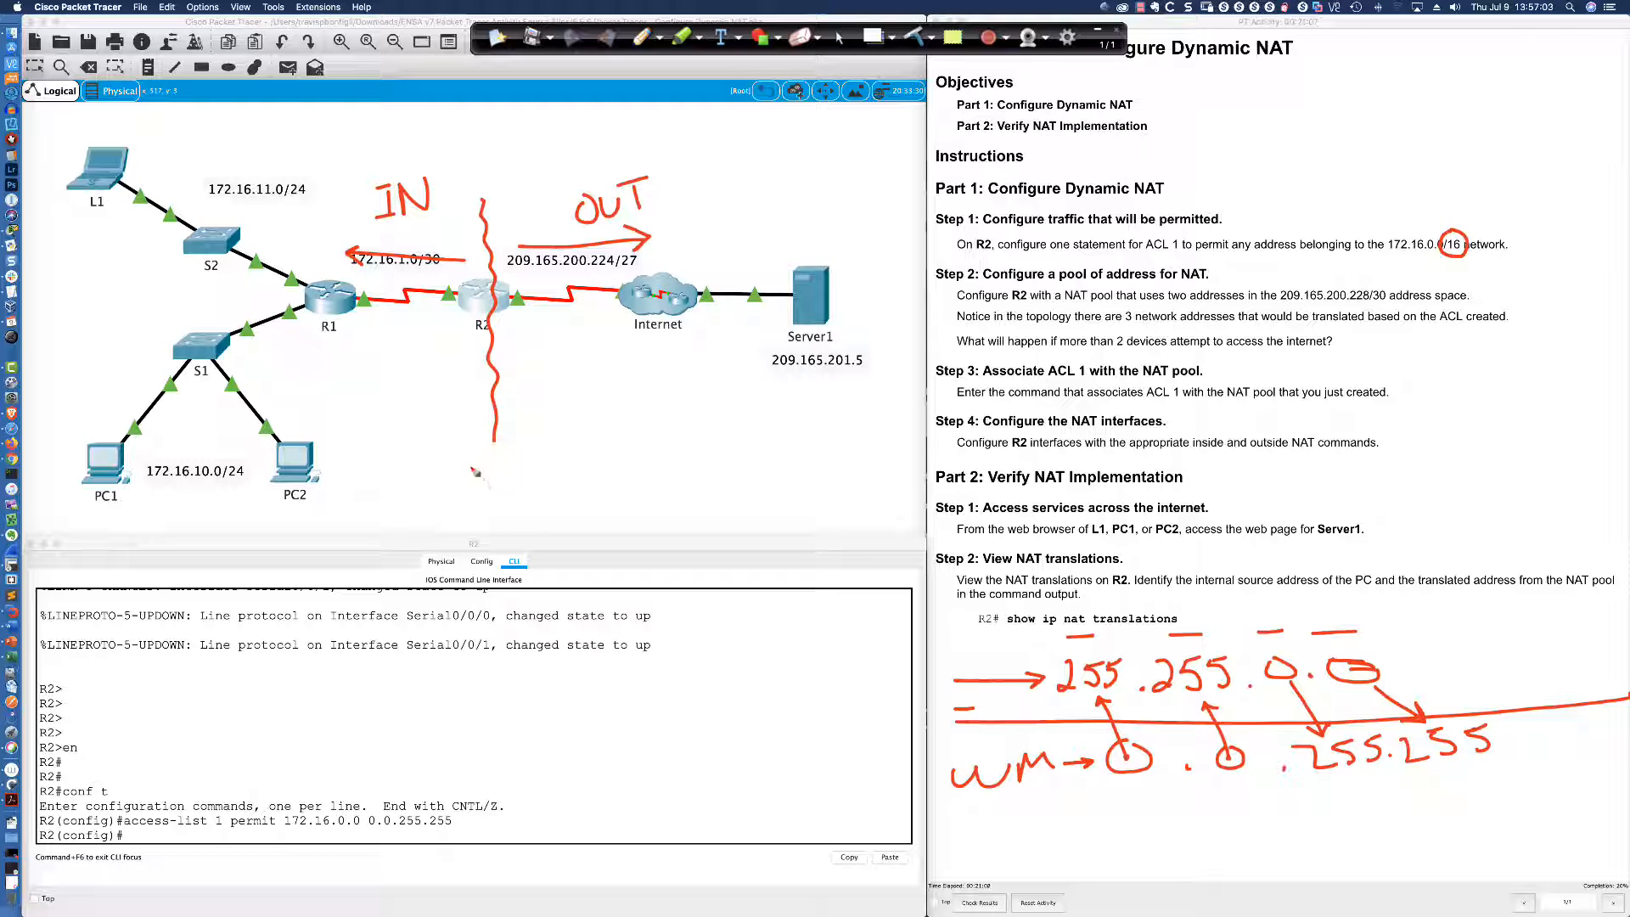
# Handwrite an underlined ASBR label with a check mark below R2, and draw an arrow from R2 toward the Internet cloud
pyautogui.moveTo(473, 456); pyautogui.dragTo(472, 493)
pyautogui.moveTo(474, 455)
pyautogui.mouseDown()
pyautogui.moveTo(478, 492)
pyautogui.moveTo(522, 469)
pyautogui.moveTo(564, 477)
pyautogui.mouseUp()
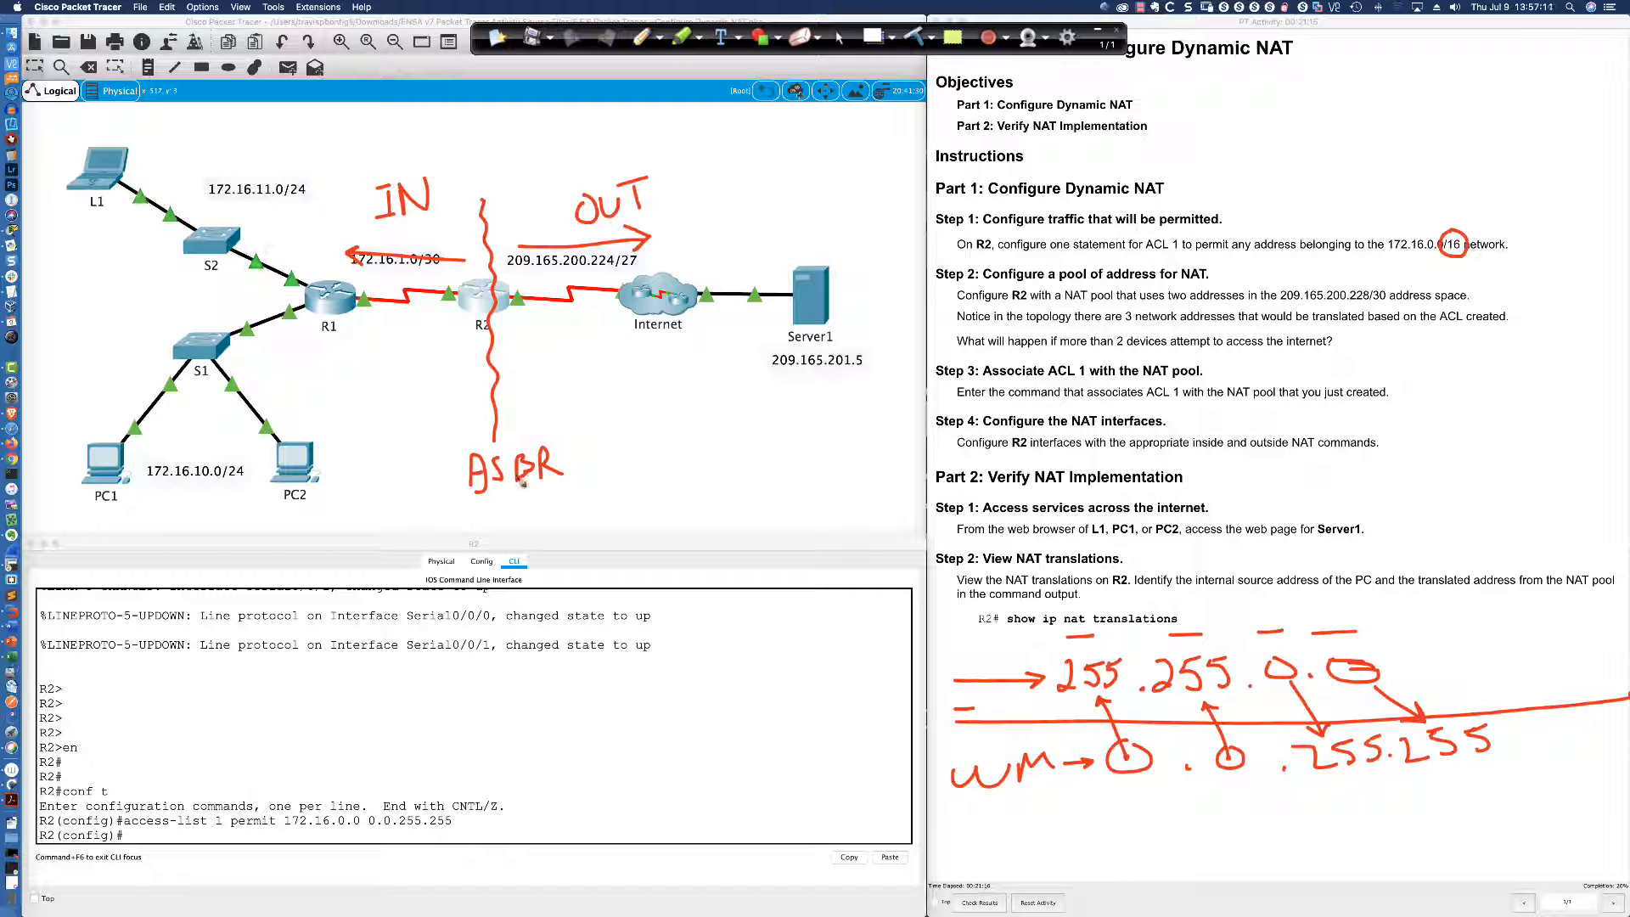
pyautogui.moveTo(465, 497); pyautogui.dragTo(603, 499)
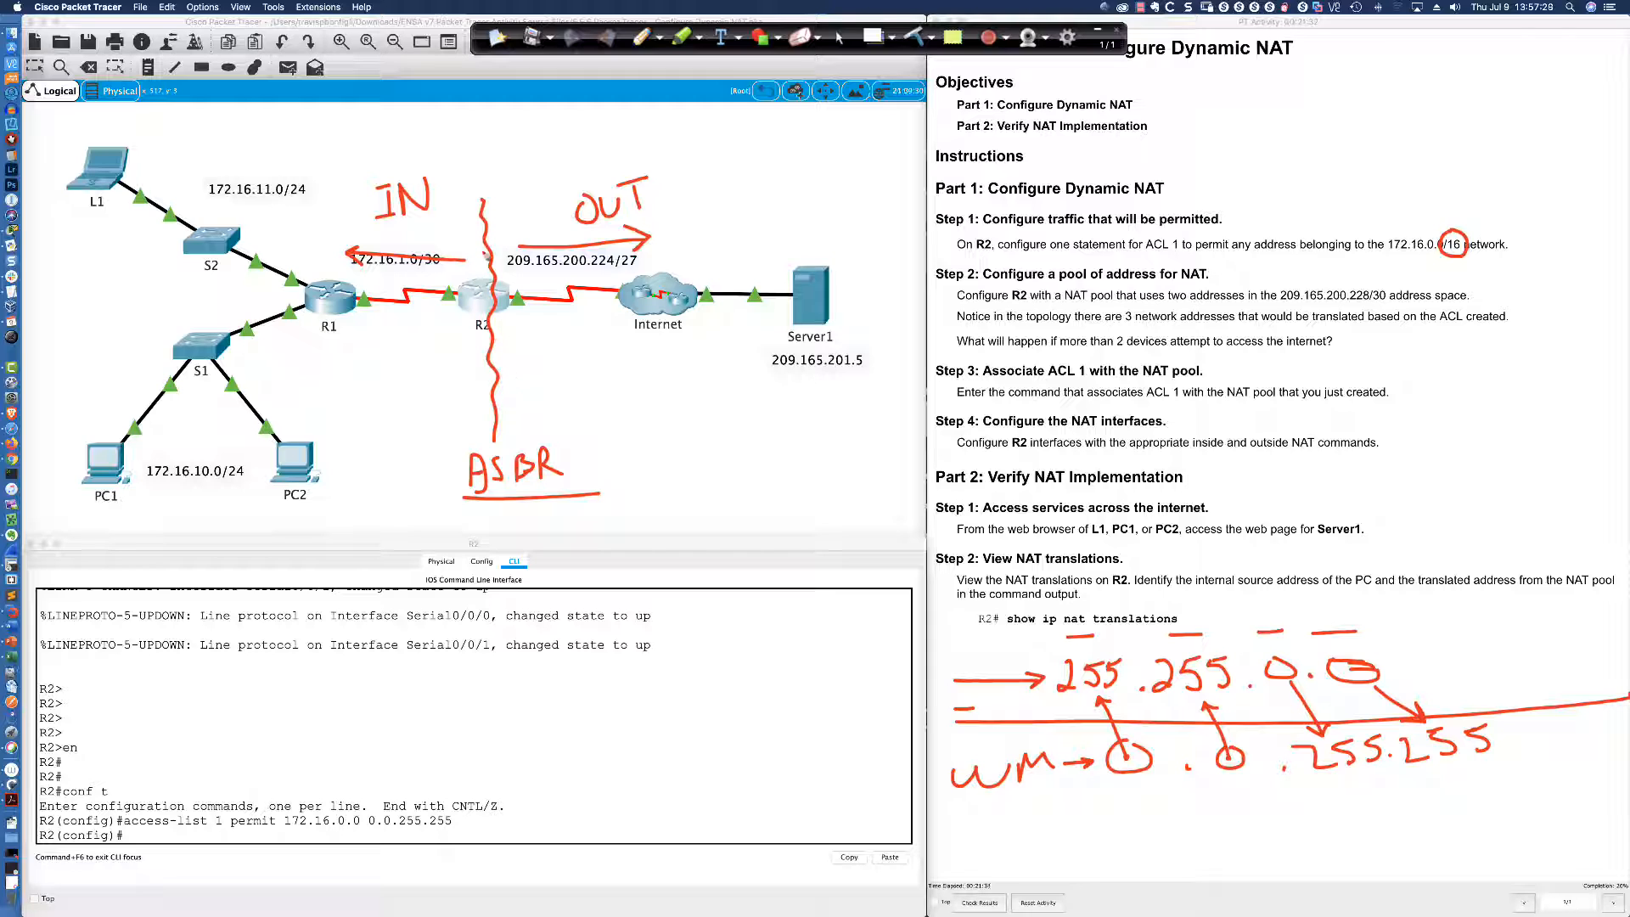
pyautogui.moveTo(508, 316)
pyautogui.mouseDown()
pyautogui.moveTo(596, 312)
pyautogui.moveTo(577, 321)
pyautogui.mouseUp()
pyautogui.moveTo(572, 459); pyautogui.dragTo(595, 450)
pyautogui.click(839, 38)
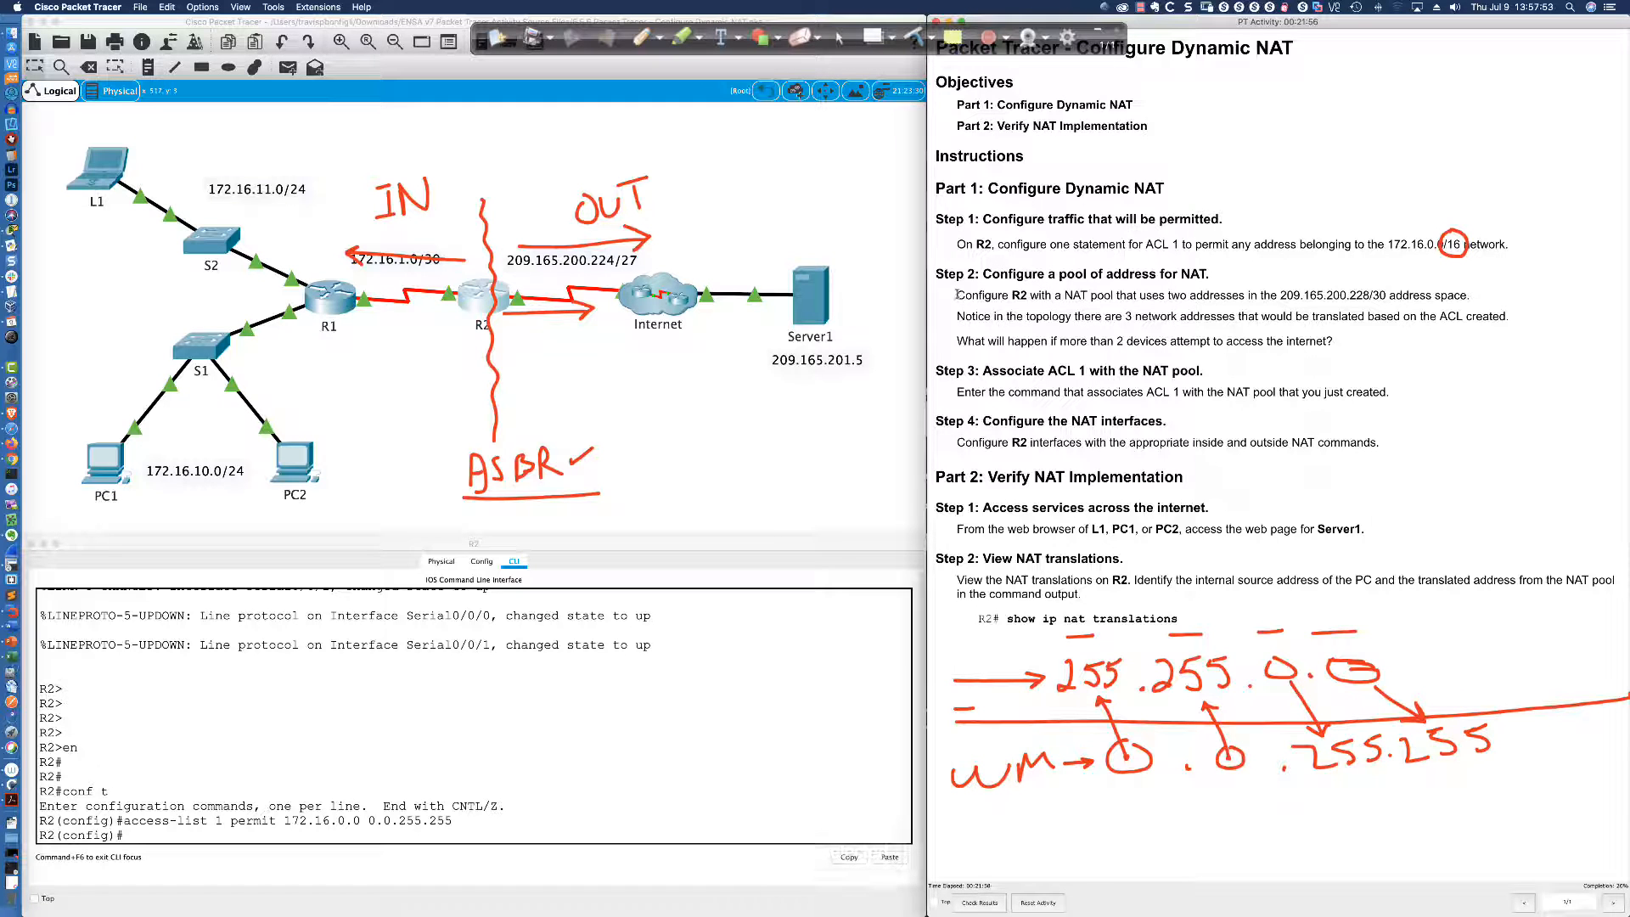
# Highlight the NAT pool instruction for R2, narrowing the highlight to the 209.165.200.228/30 address space
pyautogui.moveTo(959, 294); pyautogui.dragTo(1475, 297)
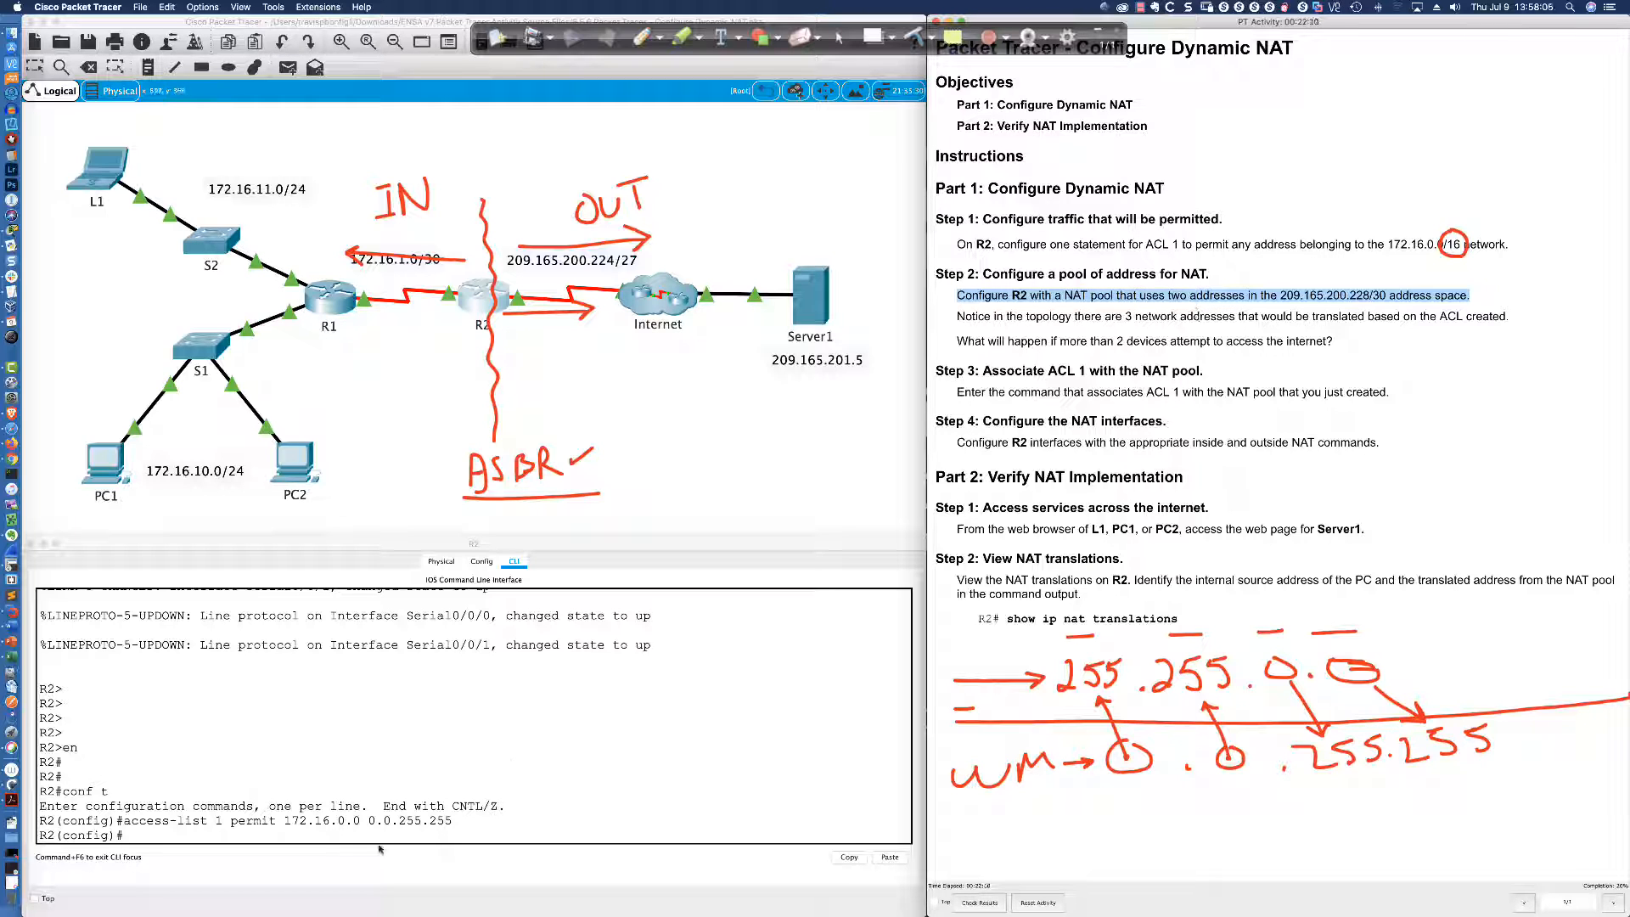
pyautogui.click(332, 832)
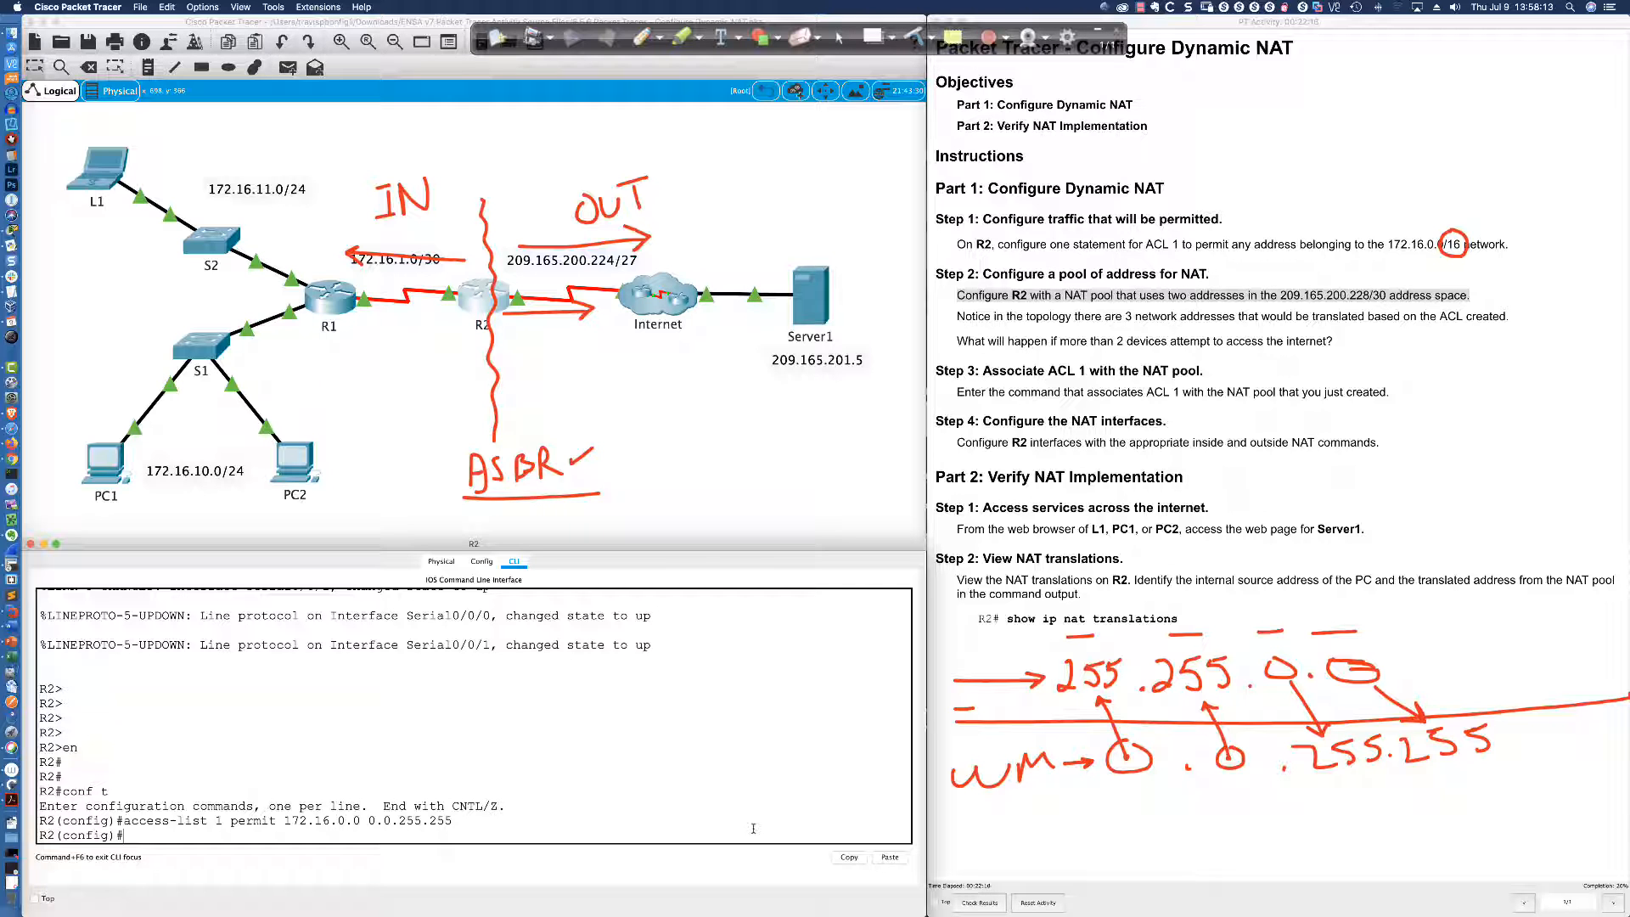
pyautogui.click(1316, 296)
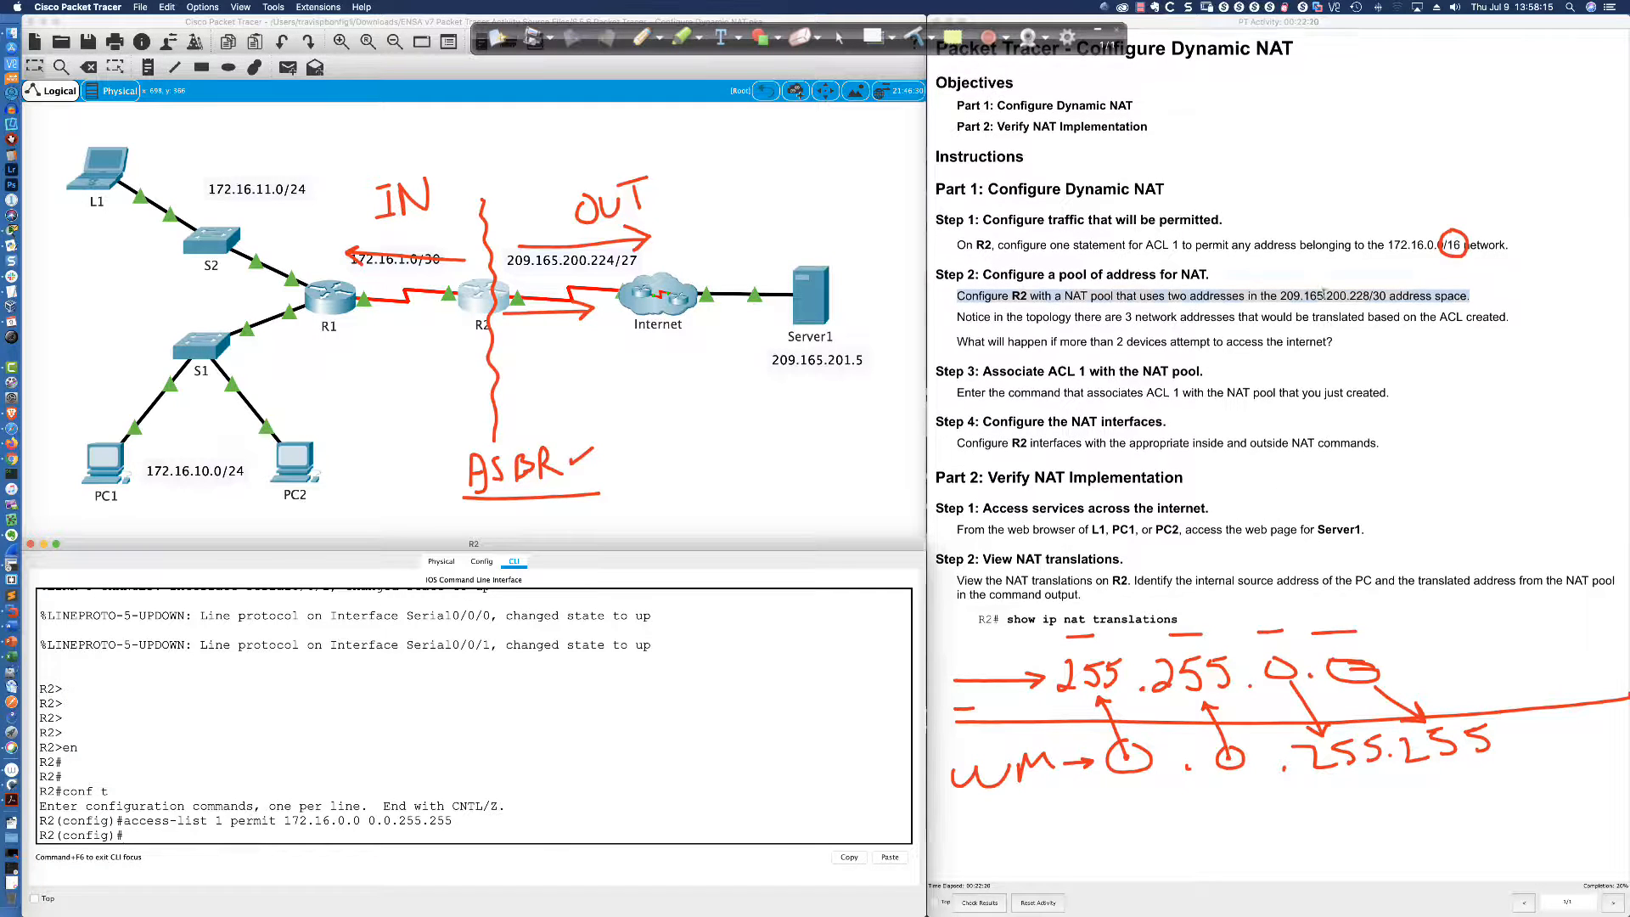
pyautogui.click(1283, 295)
pyautogui.moveTo(1281, 295); pyautogui.dragTo(1387, 294)
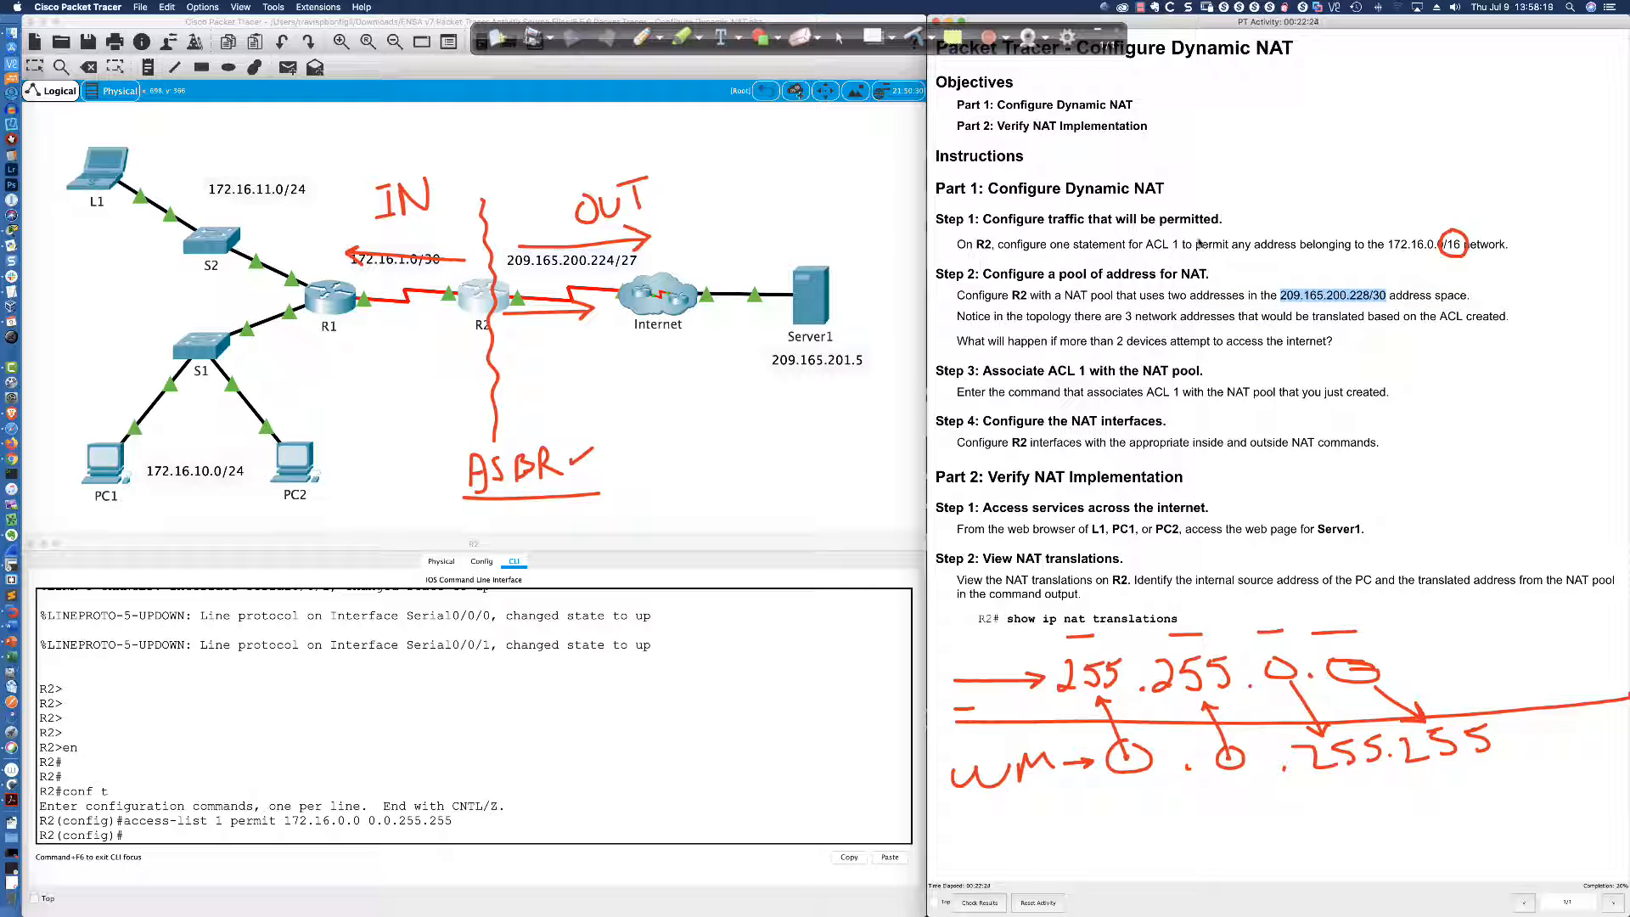
# Handwrite .228 beside the instructions with the annotation pen, and underline 228 and 30 in the pool address
pyautogui.click(642, 38)
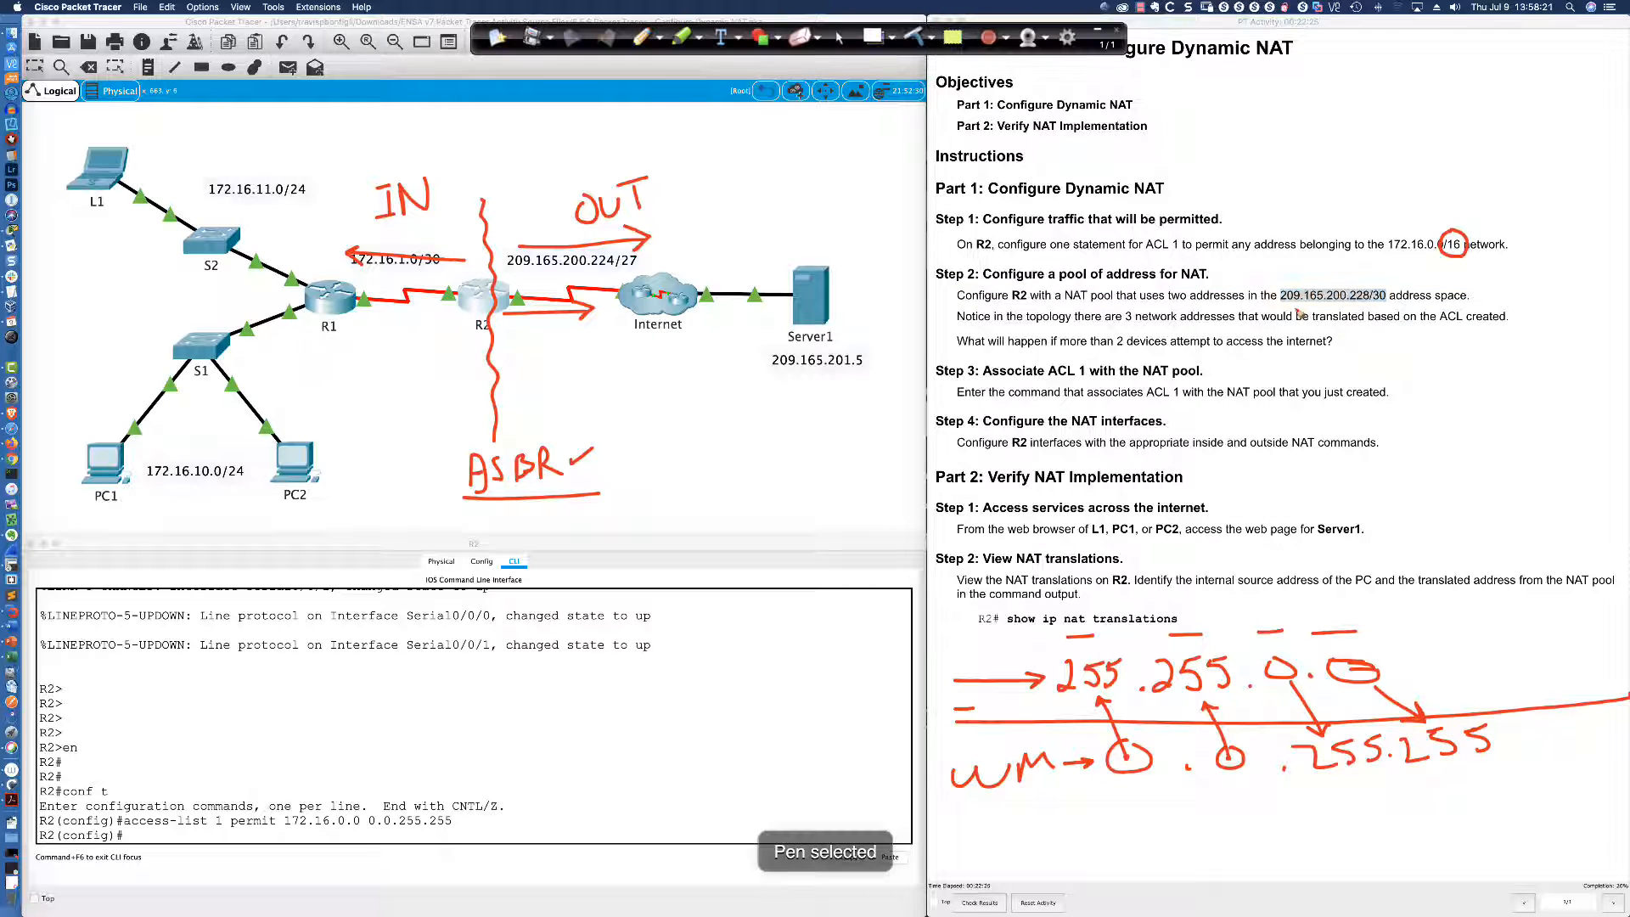
pyautogui.click(1437, 365)
pyautogui.moveTo(1446, 353); pyautogui.dragTo(1488, 357)
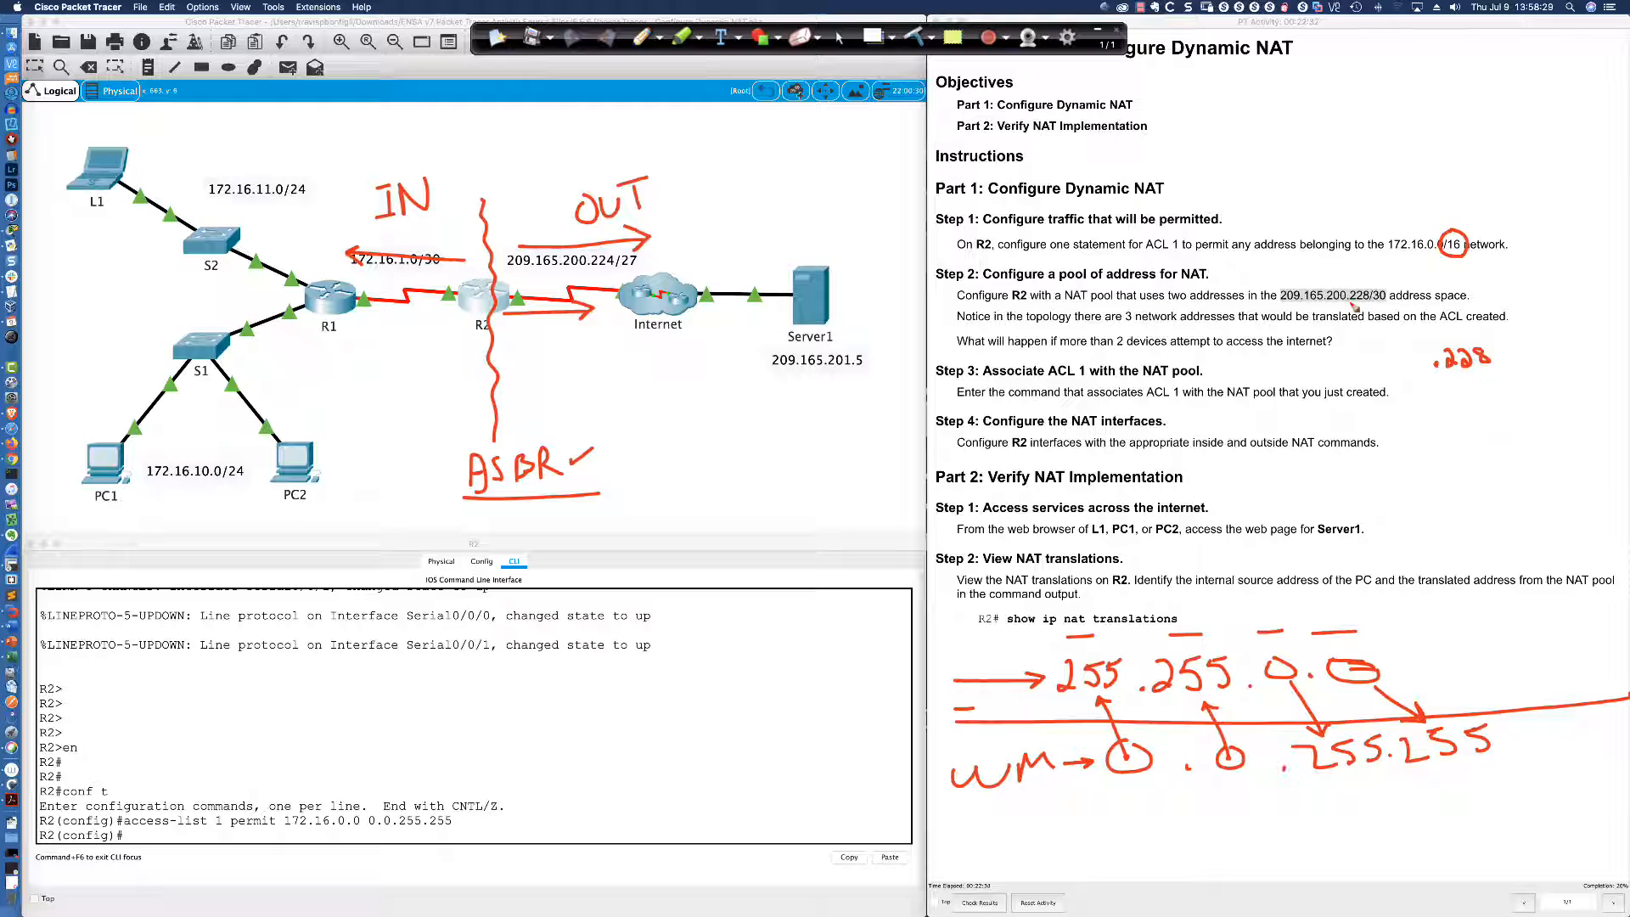
pyautogui.moveTo(1349, 301); pyautogui.dragTo(1371, 303)
pyautogui.moveTo(1373, 300); pyautogui.dragTo(1388, 299)
# List .229, .230 and .231 beneath .228, marking .231 as the broadcast address with BC
pyautogui.moveTo(1447, 397)
pyautogui.mouseDown()
pyautogui.moveTo(1493, 397)
pyautogui.moveTo(1485, 384)
pyautogui.moveTo(1492, 401)
pyautogui.moveTo(1466, 432)
pyautogui.moveTo(1499, 427)
pyautogui.moveTo(1492, 410)
pyautogui.moveTo(1503, 424)
pyautogui.moveTo(1494, 411)
pyautogui.moveTo(1476, 453)
pyautogui.moveTo(1537, 449)
pyautogui.mouseUp()
pyautogui.click(1443, 422)
pyautogui.click(1450, 451)
pyautogui.moveTo(1544, 440)
pyautogui.mouseDown()
pyautogui.moveTo(1544, 458)
pyautogui.moveTo(1559, 454)
pyautogui.moveTo(1545, 461)
pyautogui.moveTo(1581, 452)
pyautogui.mouseUp()
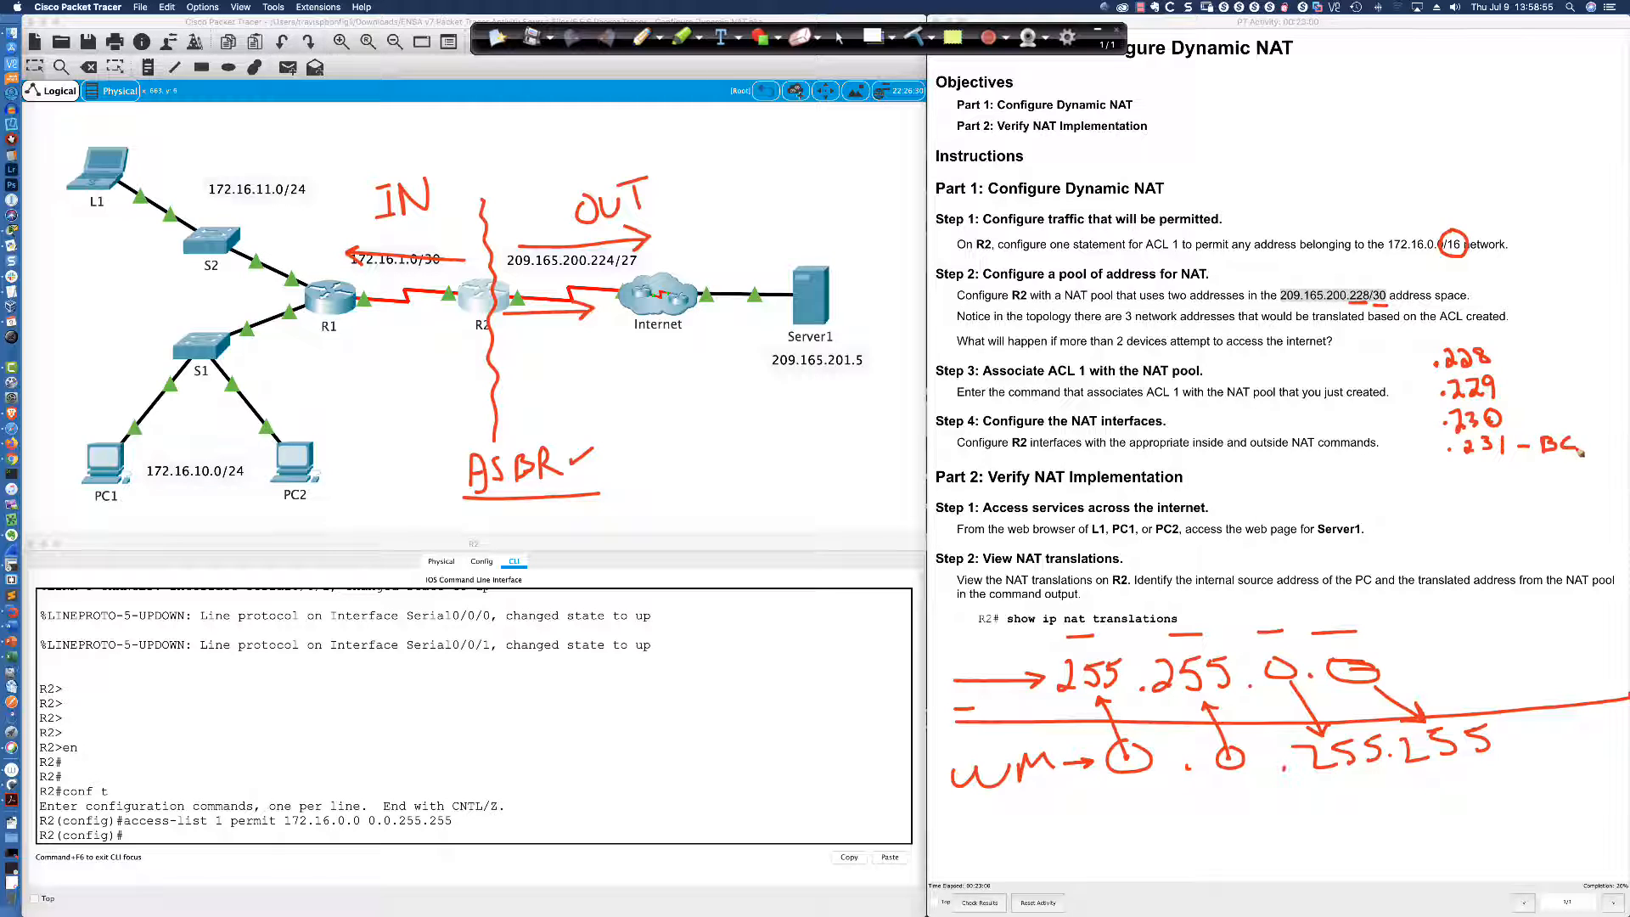
# Label .228 as the subnet NID, and set off .229 and .230 with dividing lines and a U for usable
pyautogui.moveTo(1501, 358); pyautogui.dragTo(1521, 358)
pyautogui.moveTo(1524, 360)
pyautogui.mouseDown()
pyautogui.moveTo(1526, 343)
pyautogui.moveTo(1561, 339)
pyautogui.moveTo(1565, 357)
pyautogui.moveTo(1582, 344)
pyautogui.moveTo(1566, 357)
pyautogui.moveTo(1527, 334)
pyautogui.mouseUp()
pyautogui.moveTo(1424, 374); pyautogui.dragTo(1593, 368)
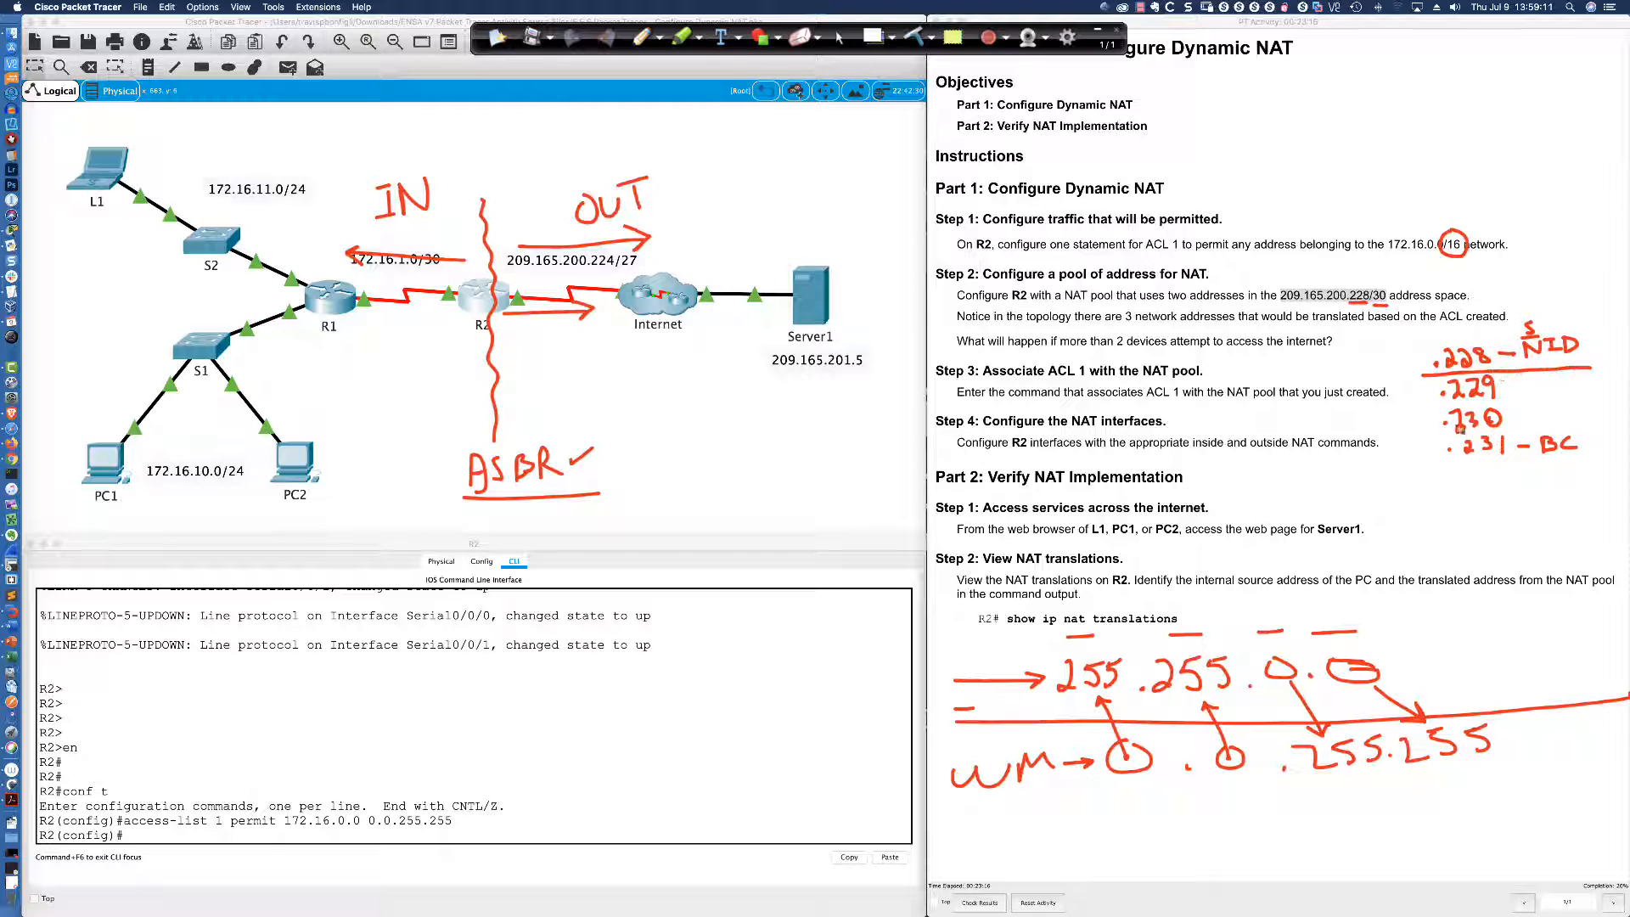
pyautogui.moveTo(1419, 433)
pyautogui.mouseDown()
pyautogui.moveTo(1600, 424)
pyautogui.moveTo(1564, 387)
pyautogui.mouseUp()
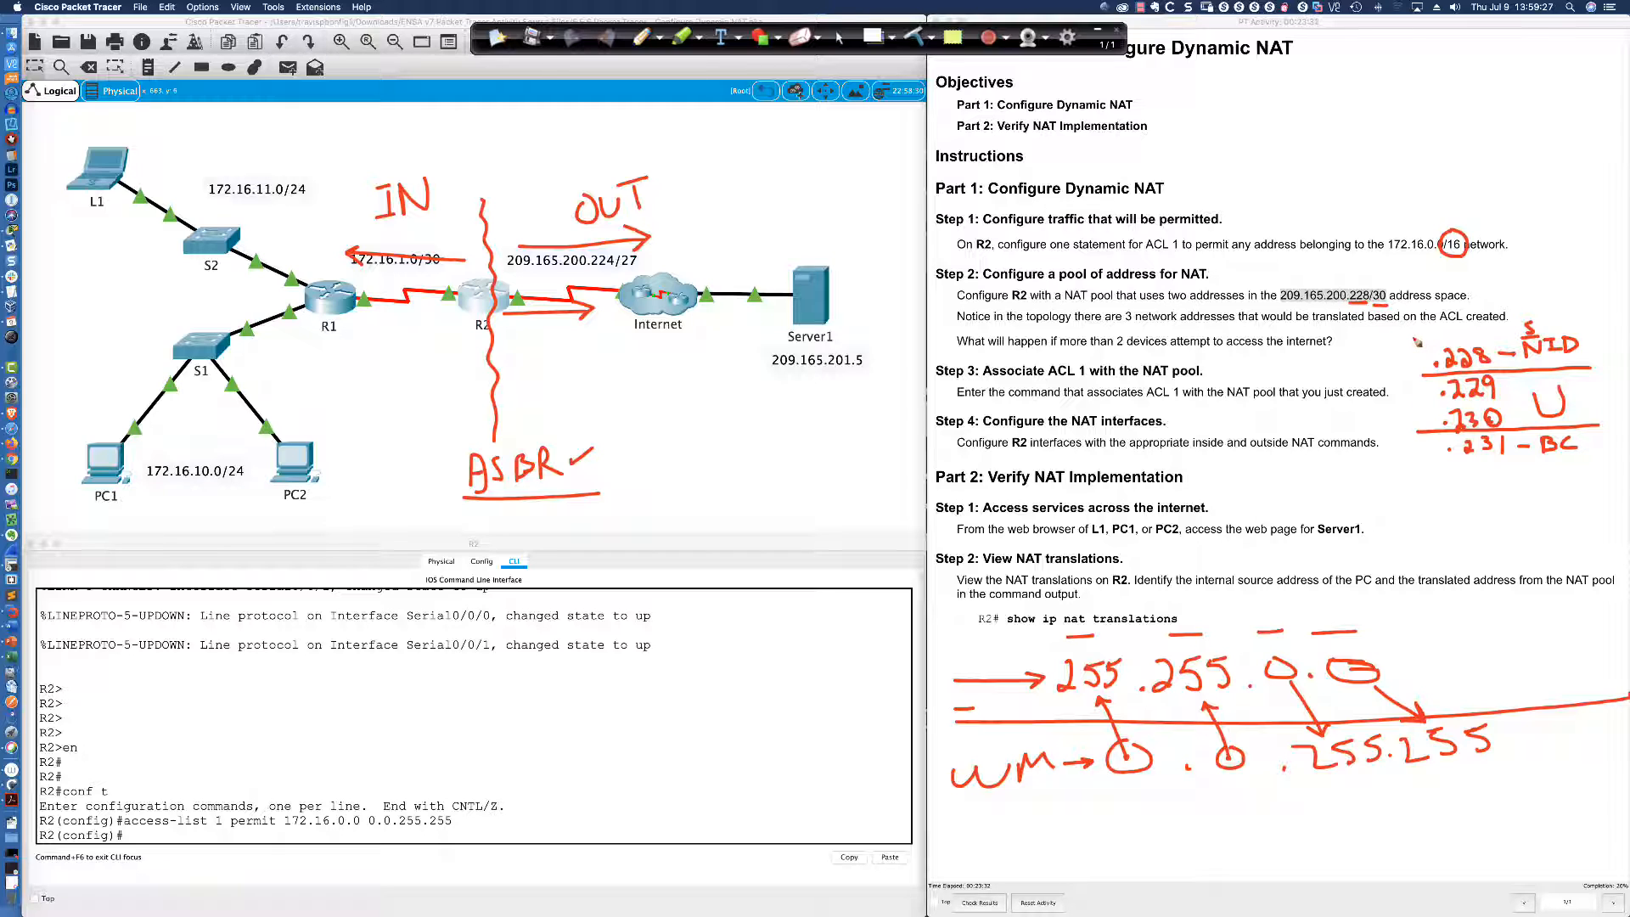
# Enclose the handwritten .228 to .231 address list in large square brackets and put the annotation pen away
pyautogui.moveTo(1427, 337)
pyautogui.mouseDown()
pyautogui.moveTo(1395, 340)
pyautogui.moveTo(1400, 466)
pyautogui.moveTo(1444, 466)
pyautogui.mouseUp()
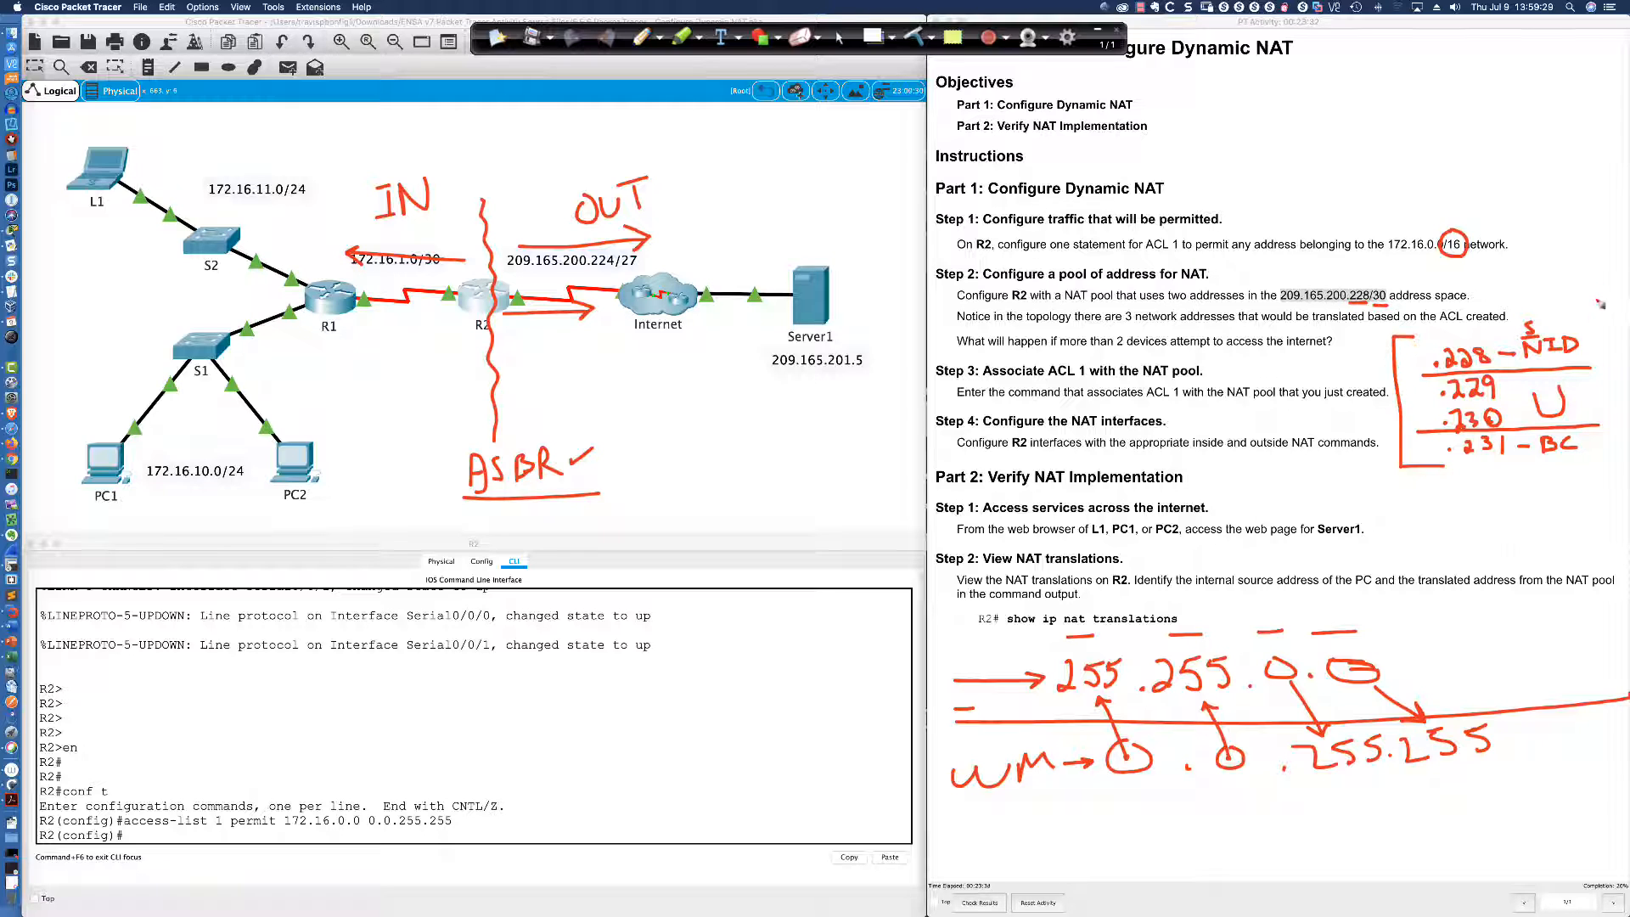
pyautogui.moveTo(1582, 313)
pyautogui.mouseDown()
pyautogui.moveTo(1614, 326)
pyautogui.moveTo(1624, 467)
pyautogui.moveTo(1579, 471)
pyautogui.mouseUp()
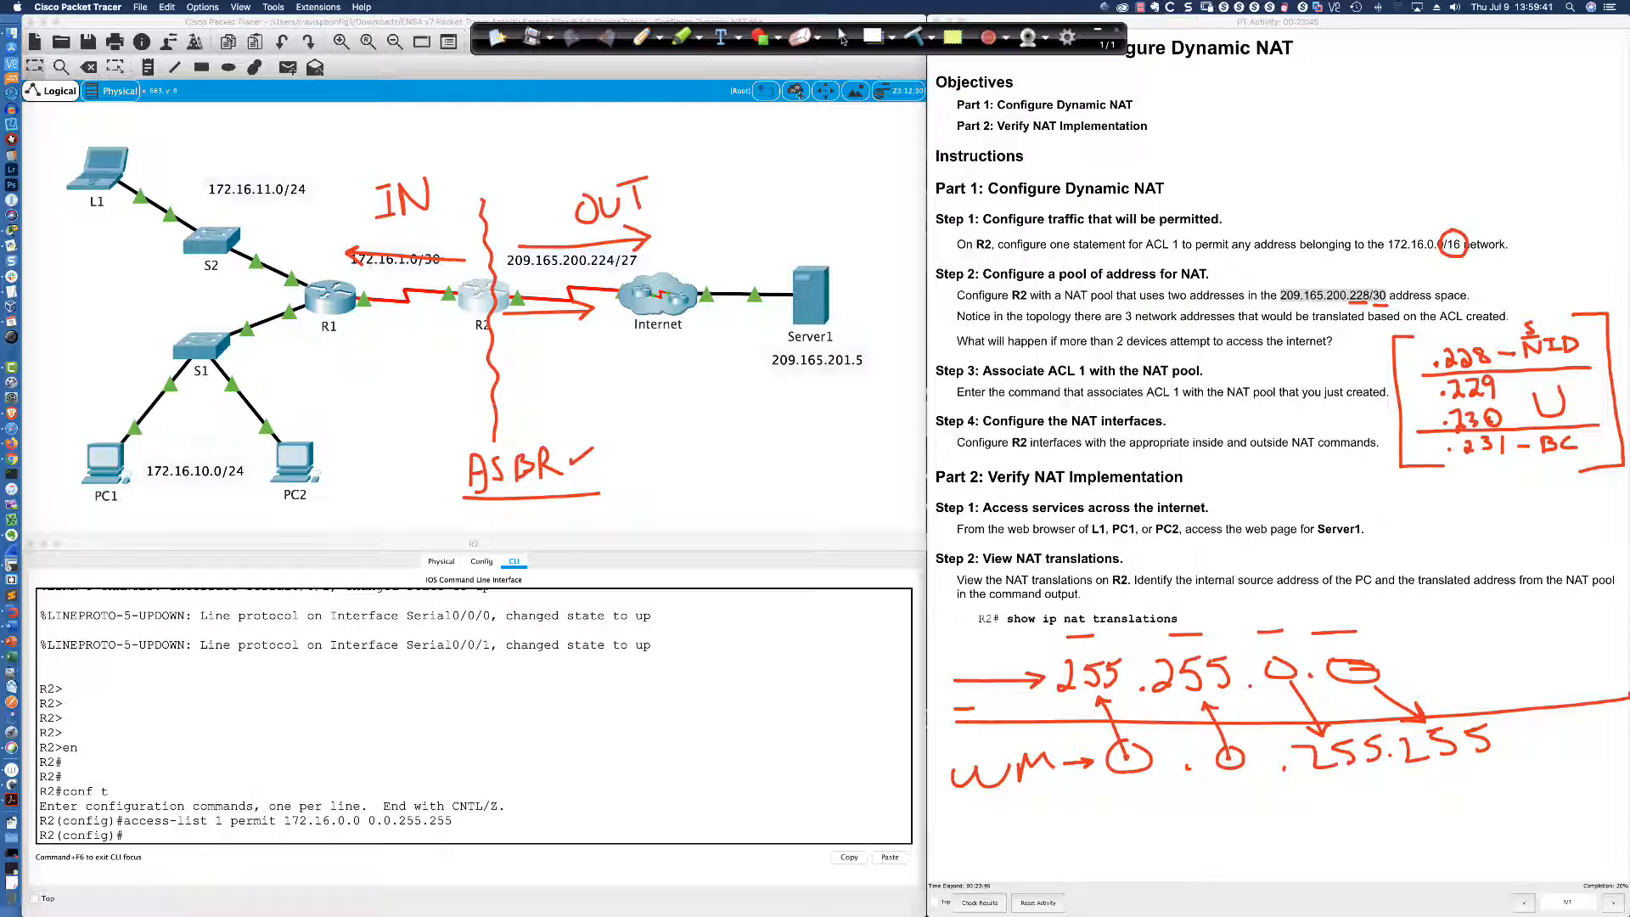
pyautogui.click(843, 39)
# Enter the NAT pool command on R2 as NAT_POOL from 209.165.200.229 to 209.165.200.230, querying the context help for each argument
pyautogui.click(321, 835)
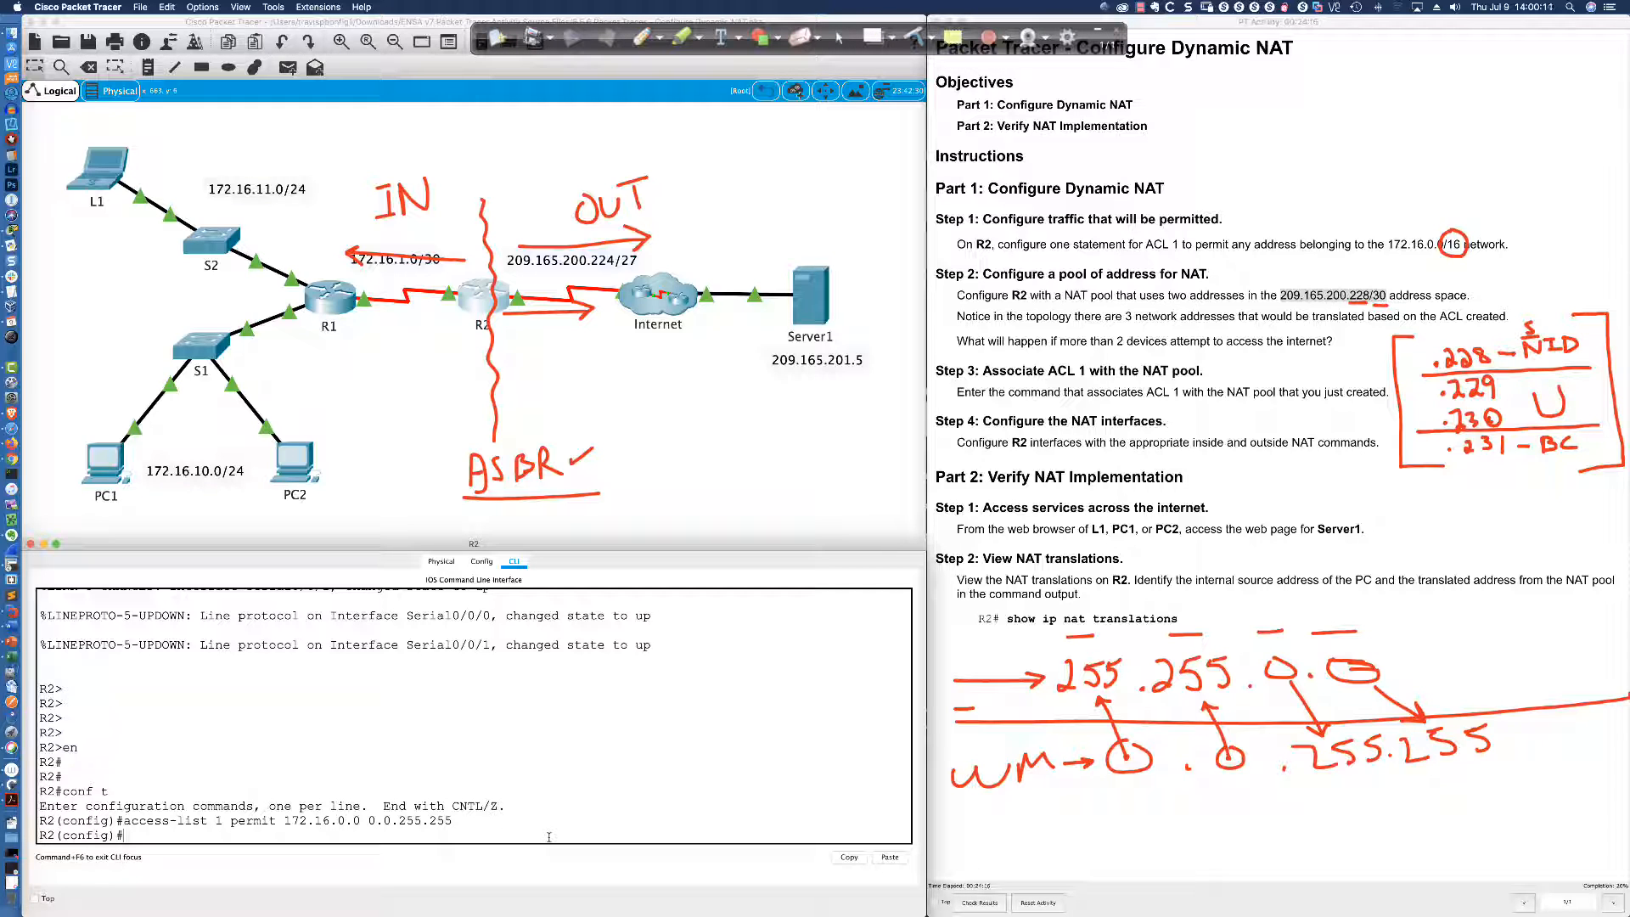
pyautogui.write('ip nat pool')
pyautogui.write('?')
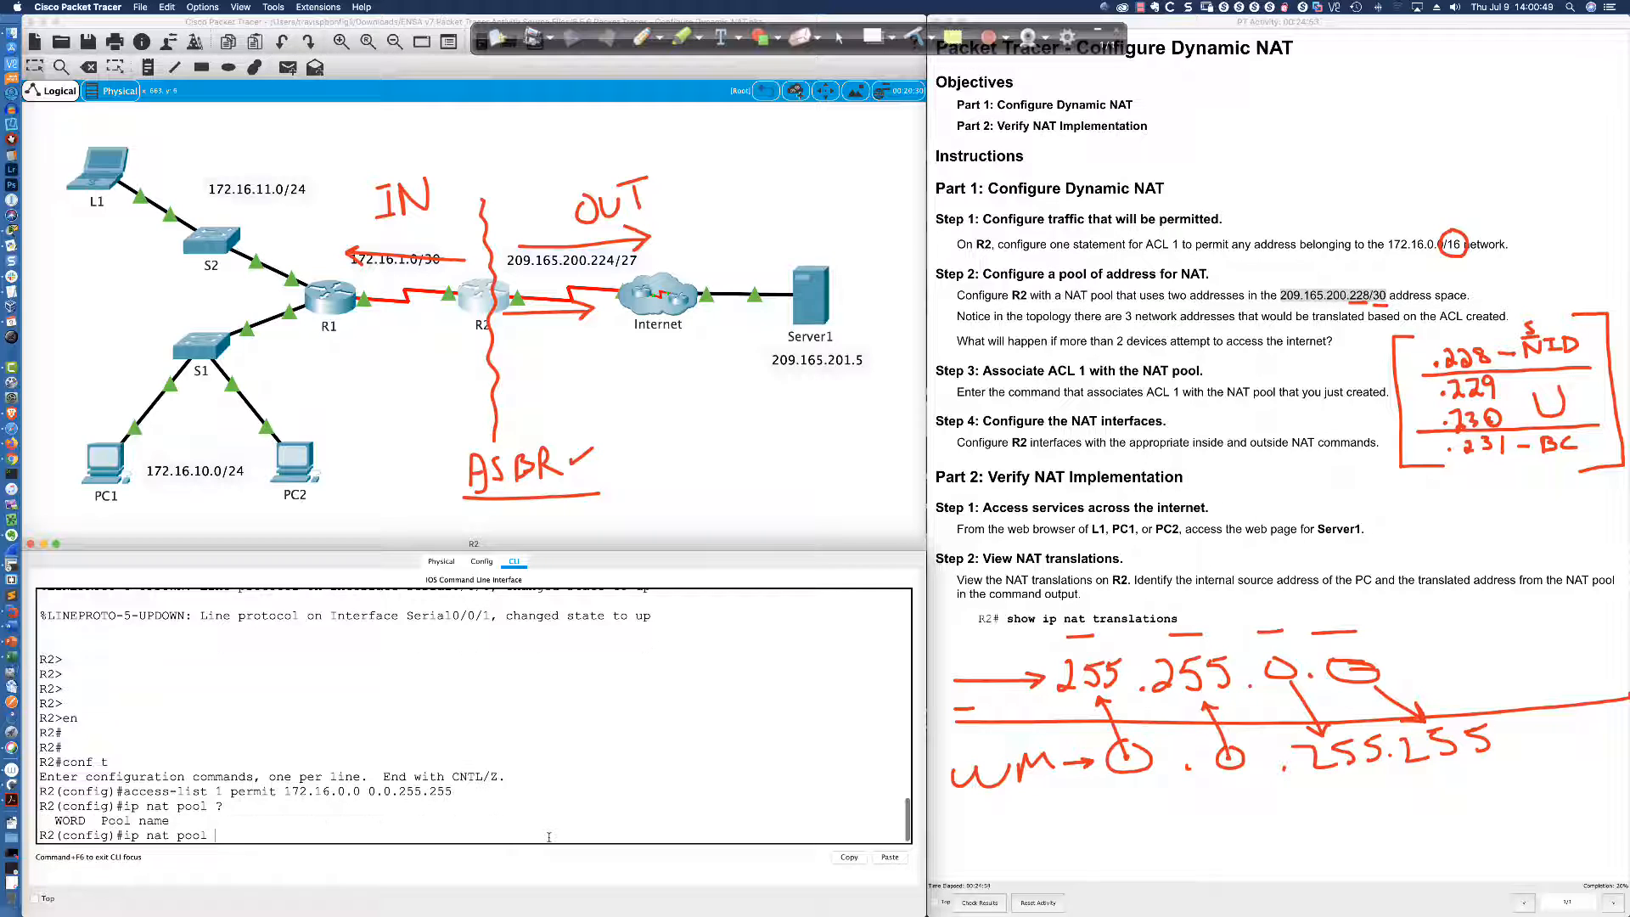
pyautogui.write('NAT_POOL 209.16')
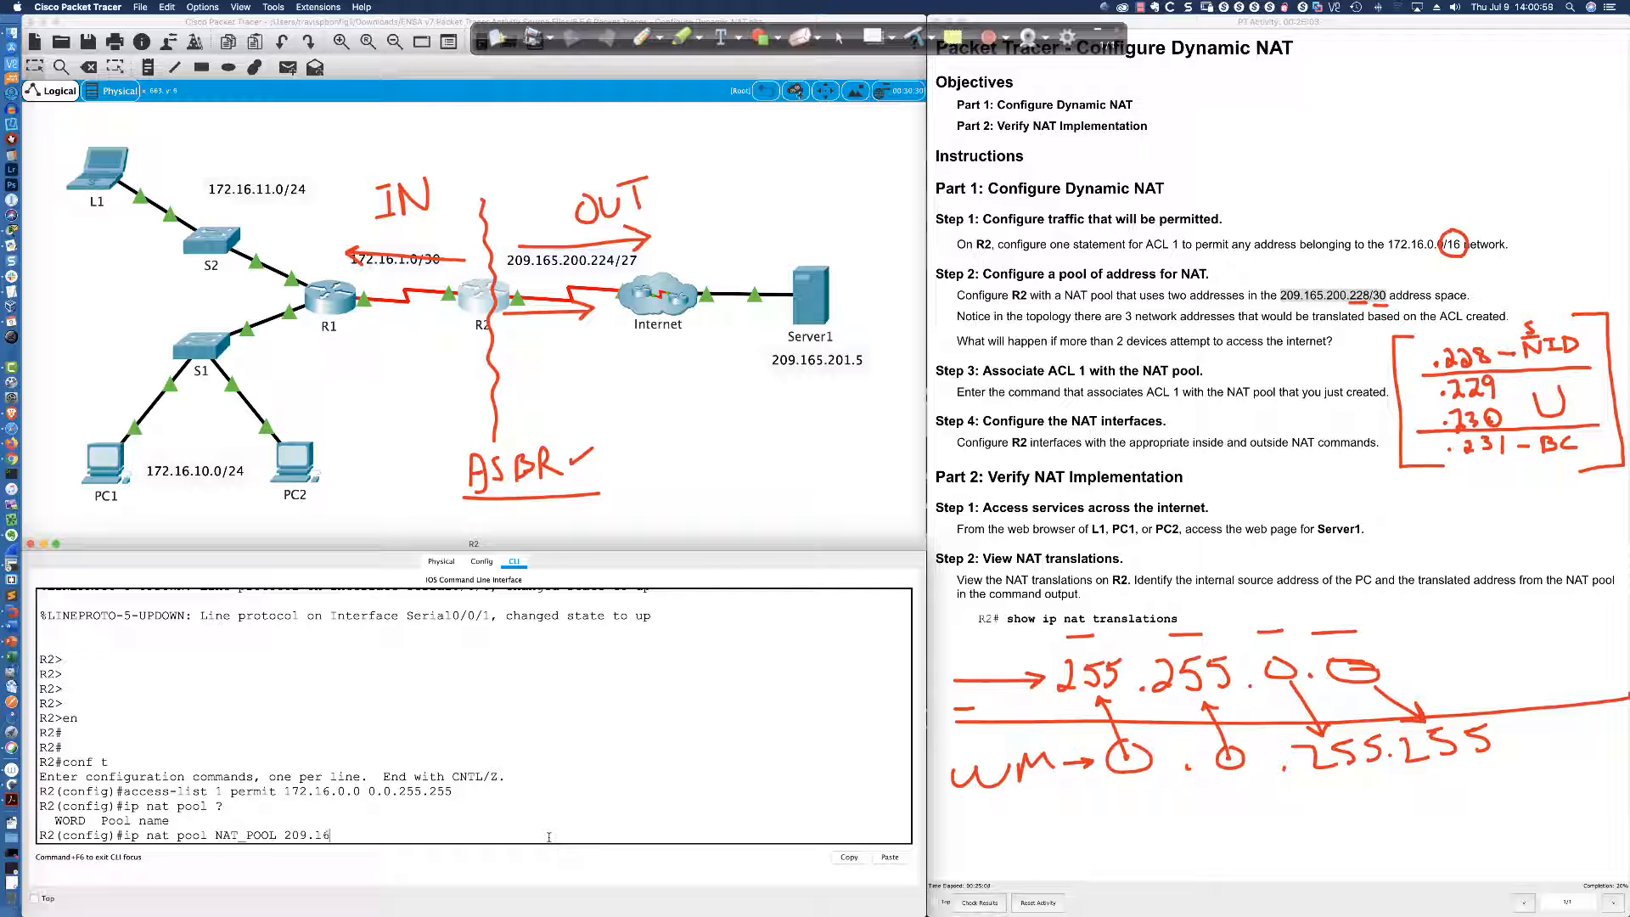
pyautogui.write('5.200.')
pyautogui.write('229 ?')
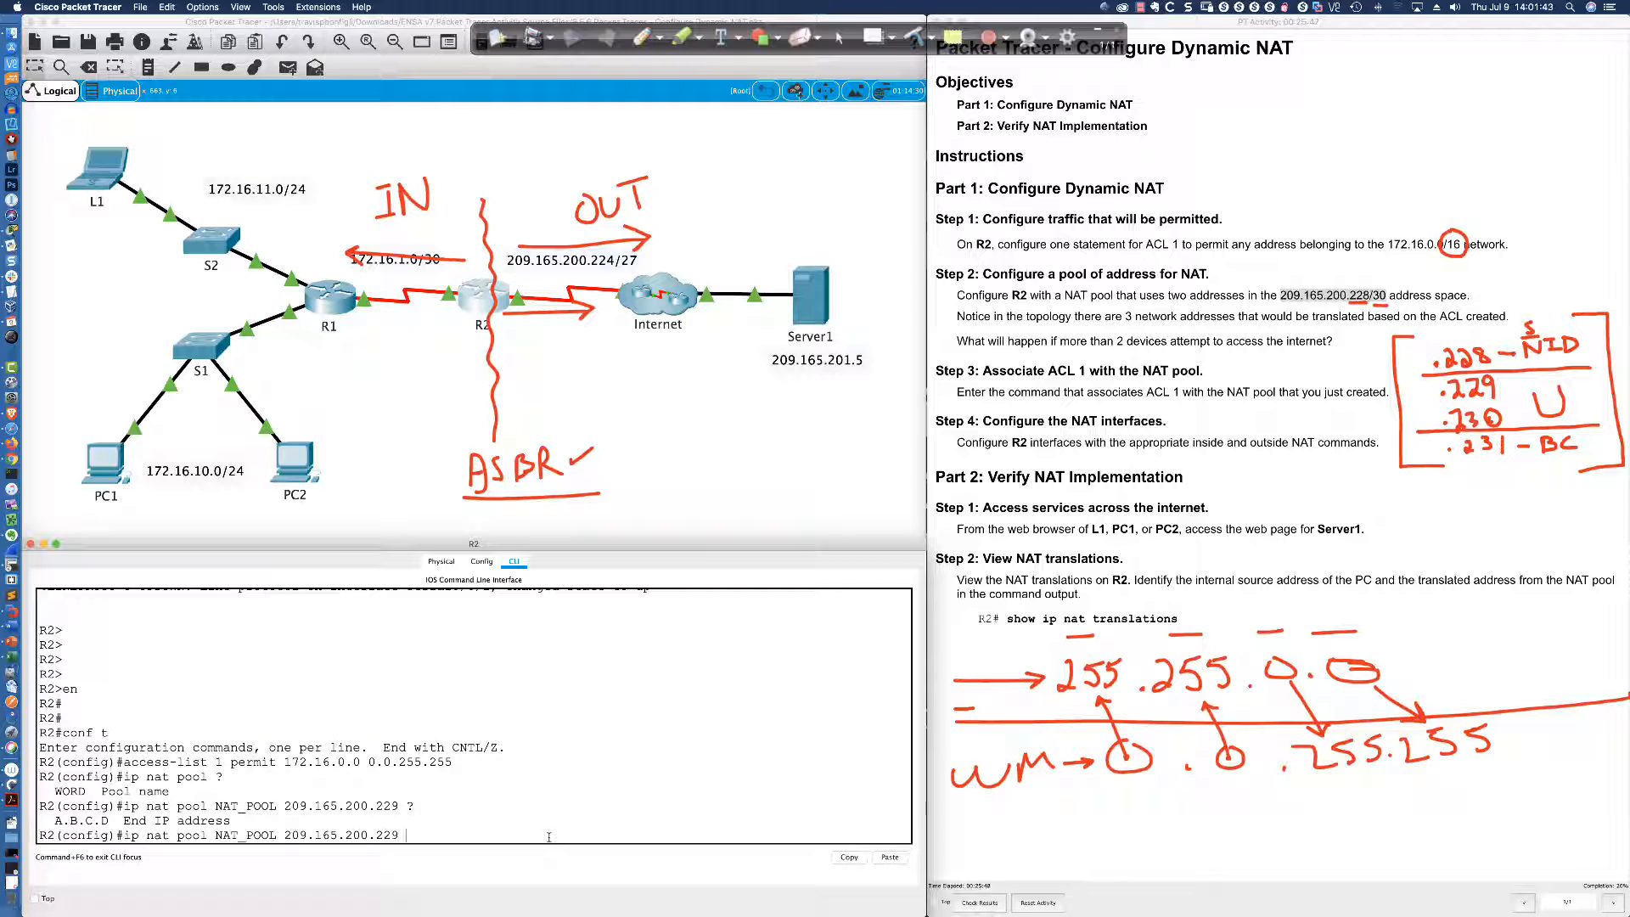
pyautogui.write('209.165.200.230 ?')
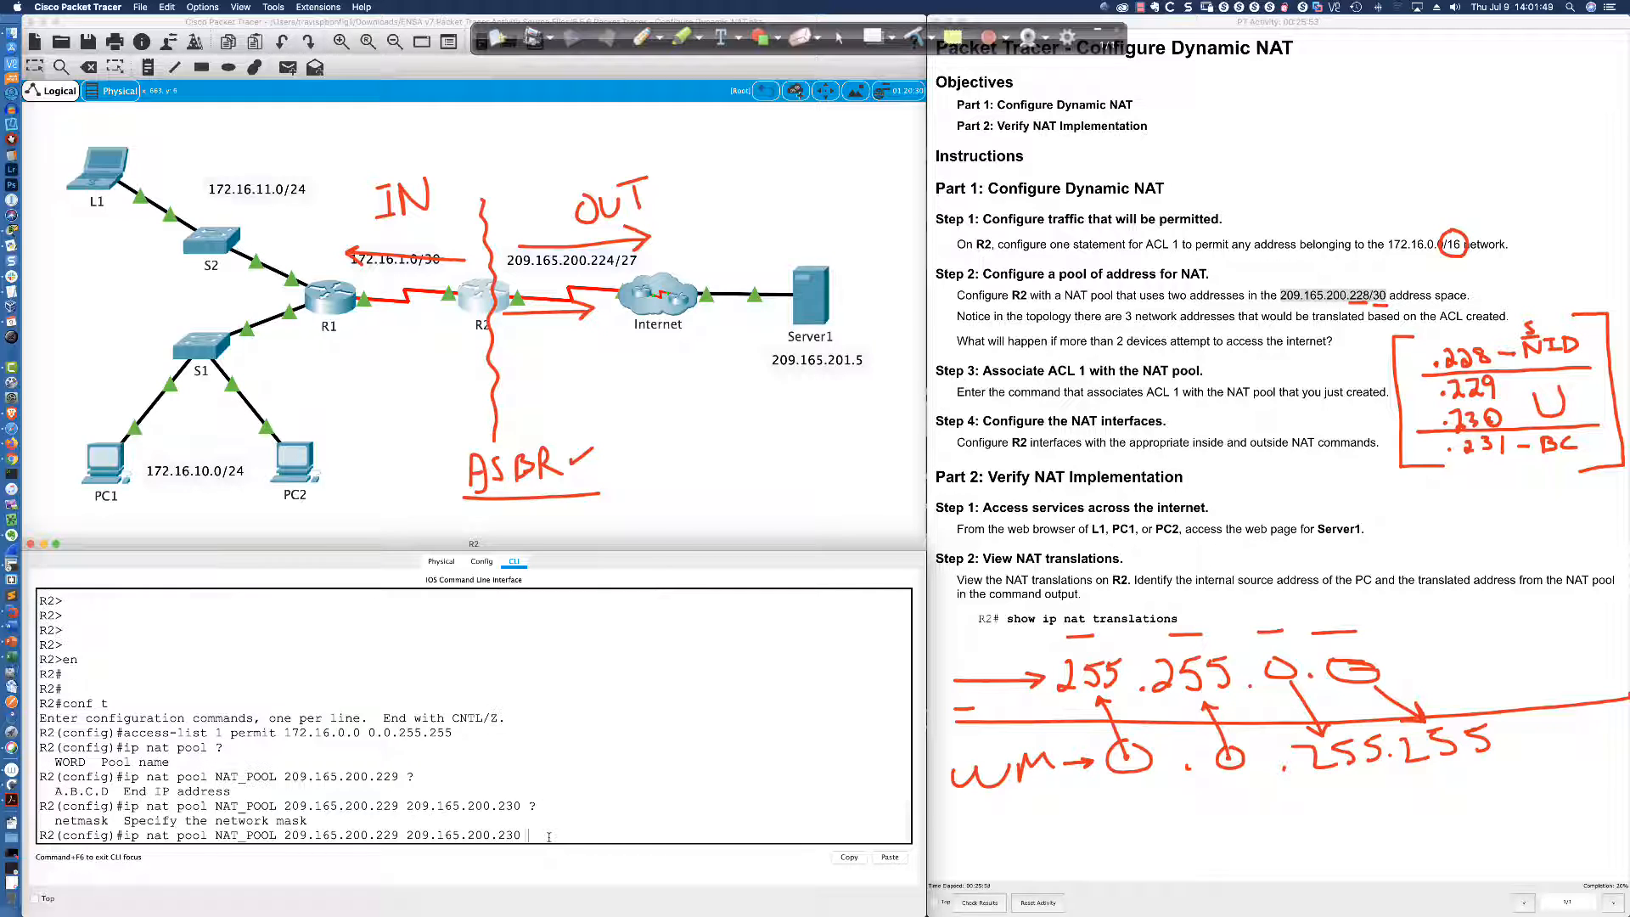
pyautogui.write('net')
pyautogui.press('Tab')
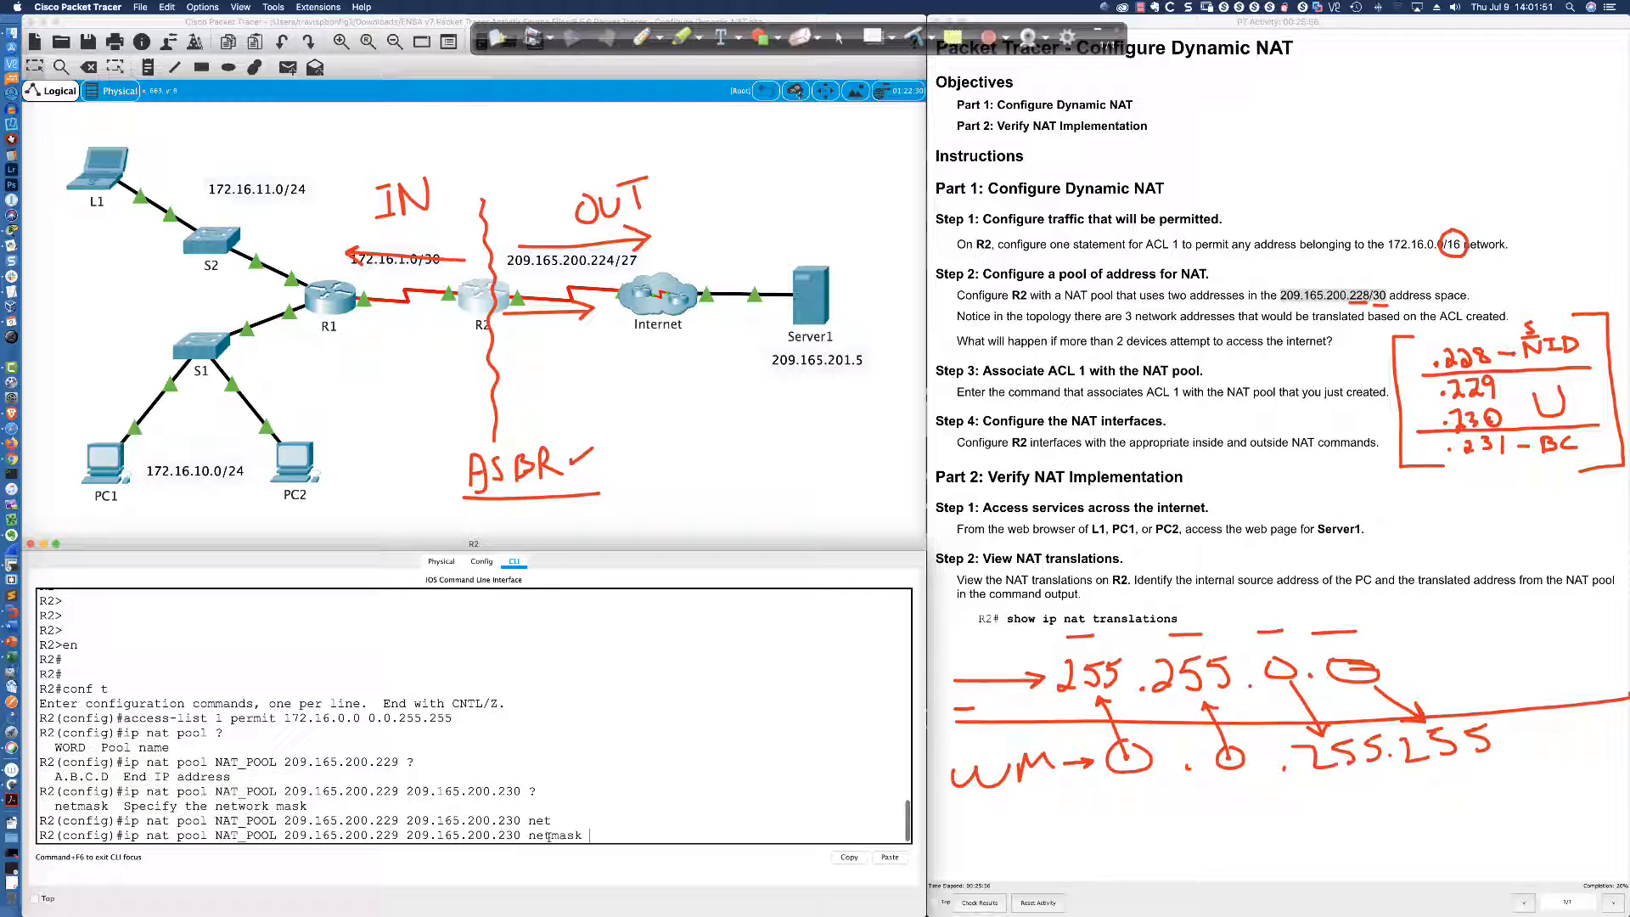
pyautogui.press('BackSpace')
pyautogui.press('BackSpace')
pyautogui.press('BackSpace')
pyautogui.press('BackSpace')
pyautogui.press('BackSpace')
pyautogui.press('BackSpace')
pyautogui.press('BackSpace')
pyautogui.press('BackSpace')
pyautogui.write('?')
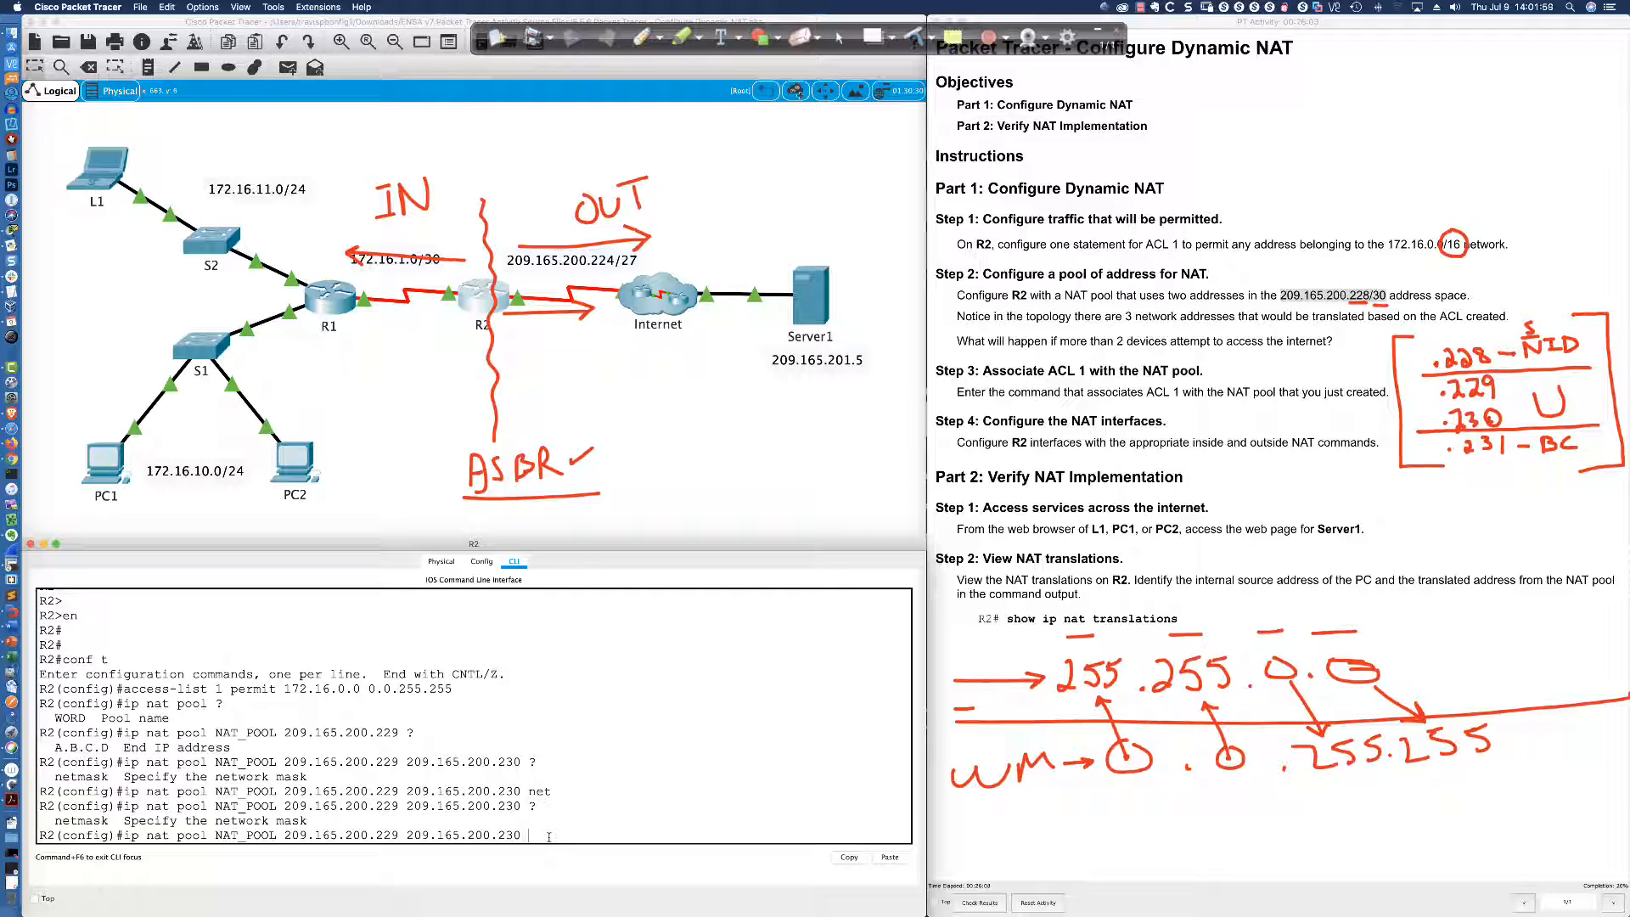
# Complete the NAT_POOL command with netmask 255.255.255.252, run it, and highlight its start and end addresses
pyautogui.write('255.255.25')
pyautogui.write('5.252')
pyautogui.write('net')
pyautogui.write('mask ')
pyautogui.write(' ?')
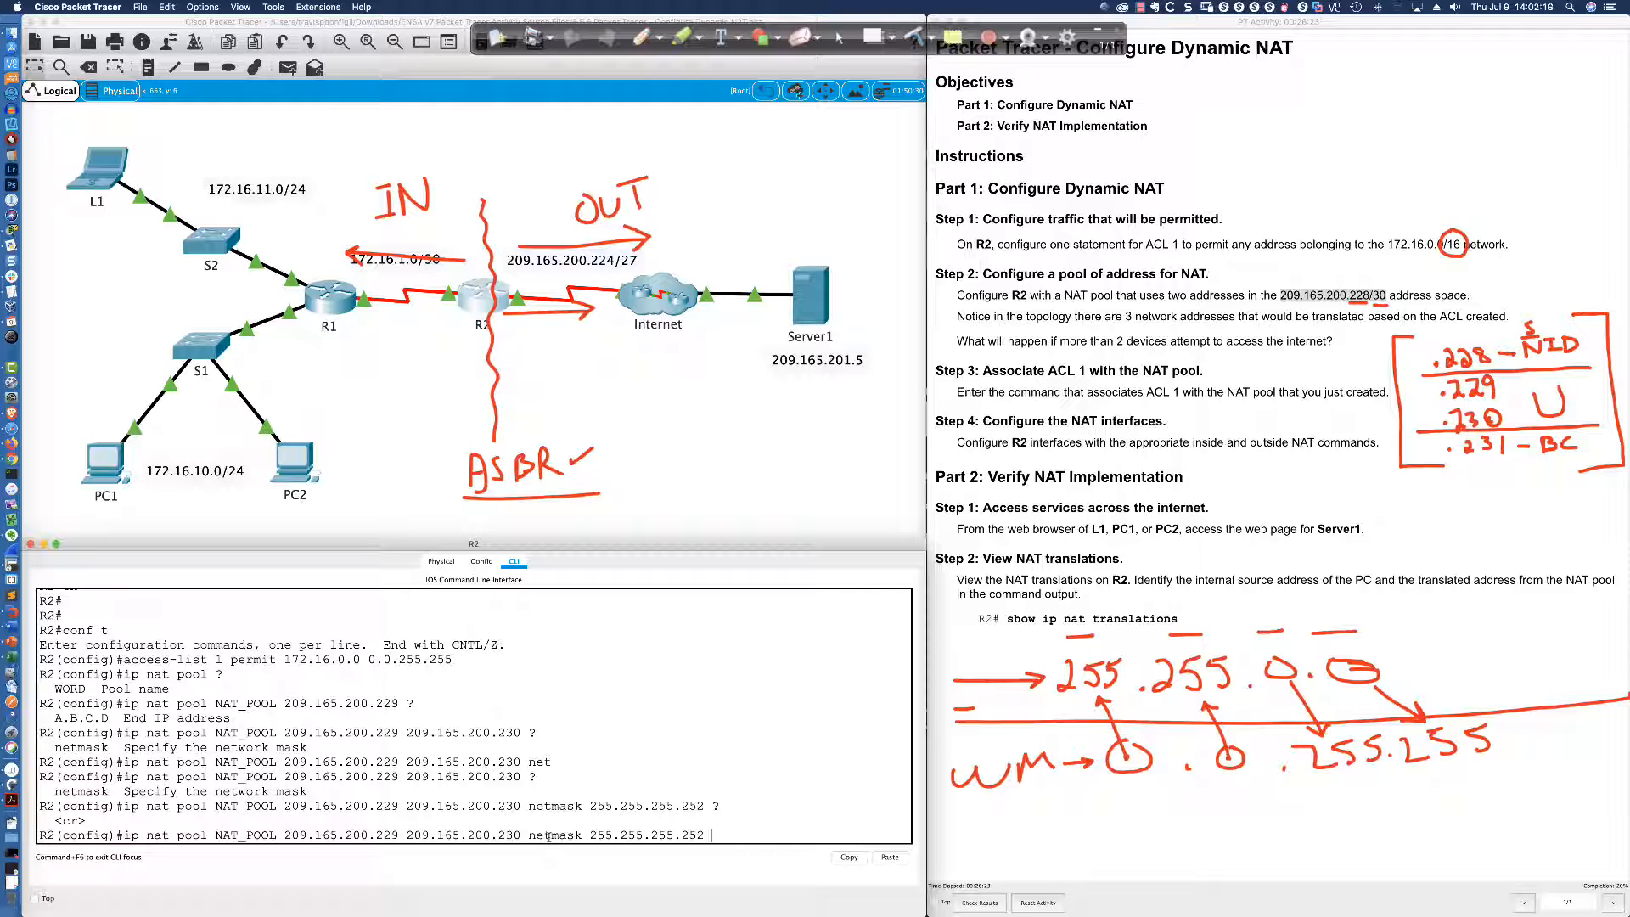
pyautogui.press('Return')
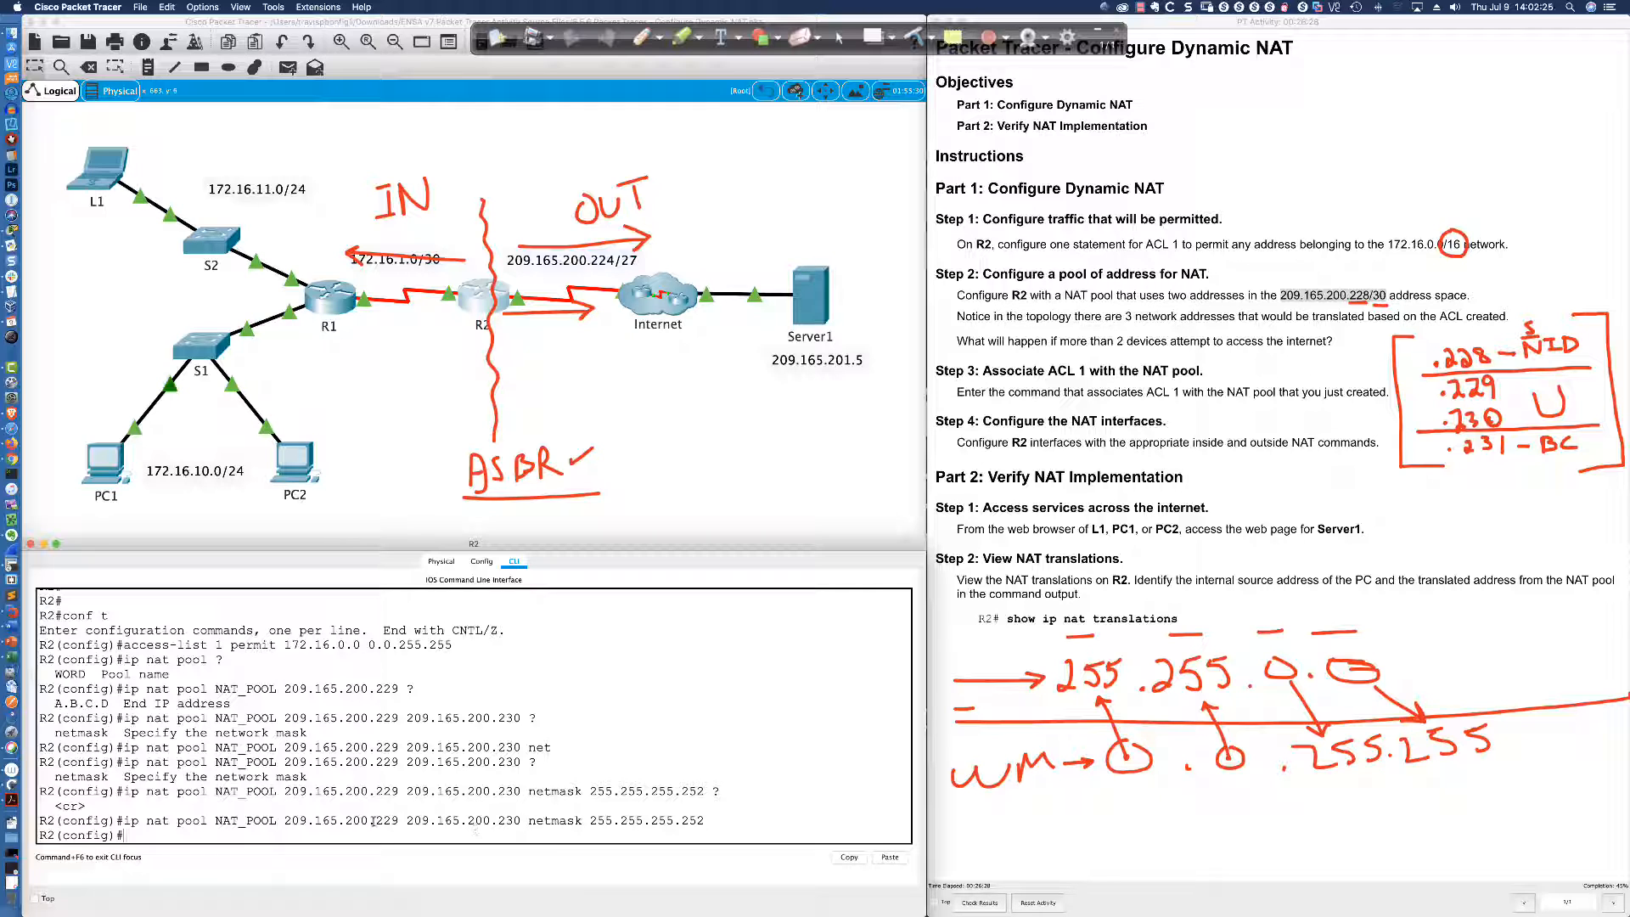
pyautogui.moveTo(377, 821); pyautogui.dragTo(520, 820)
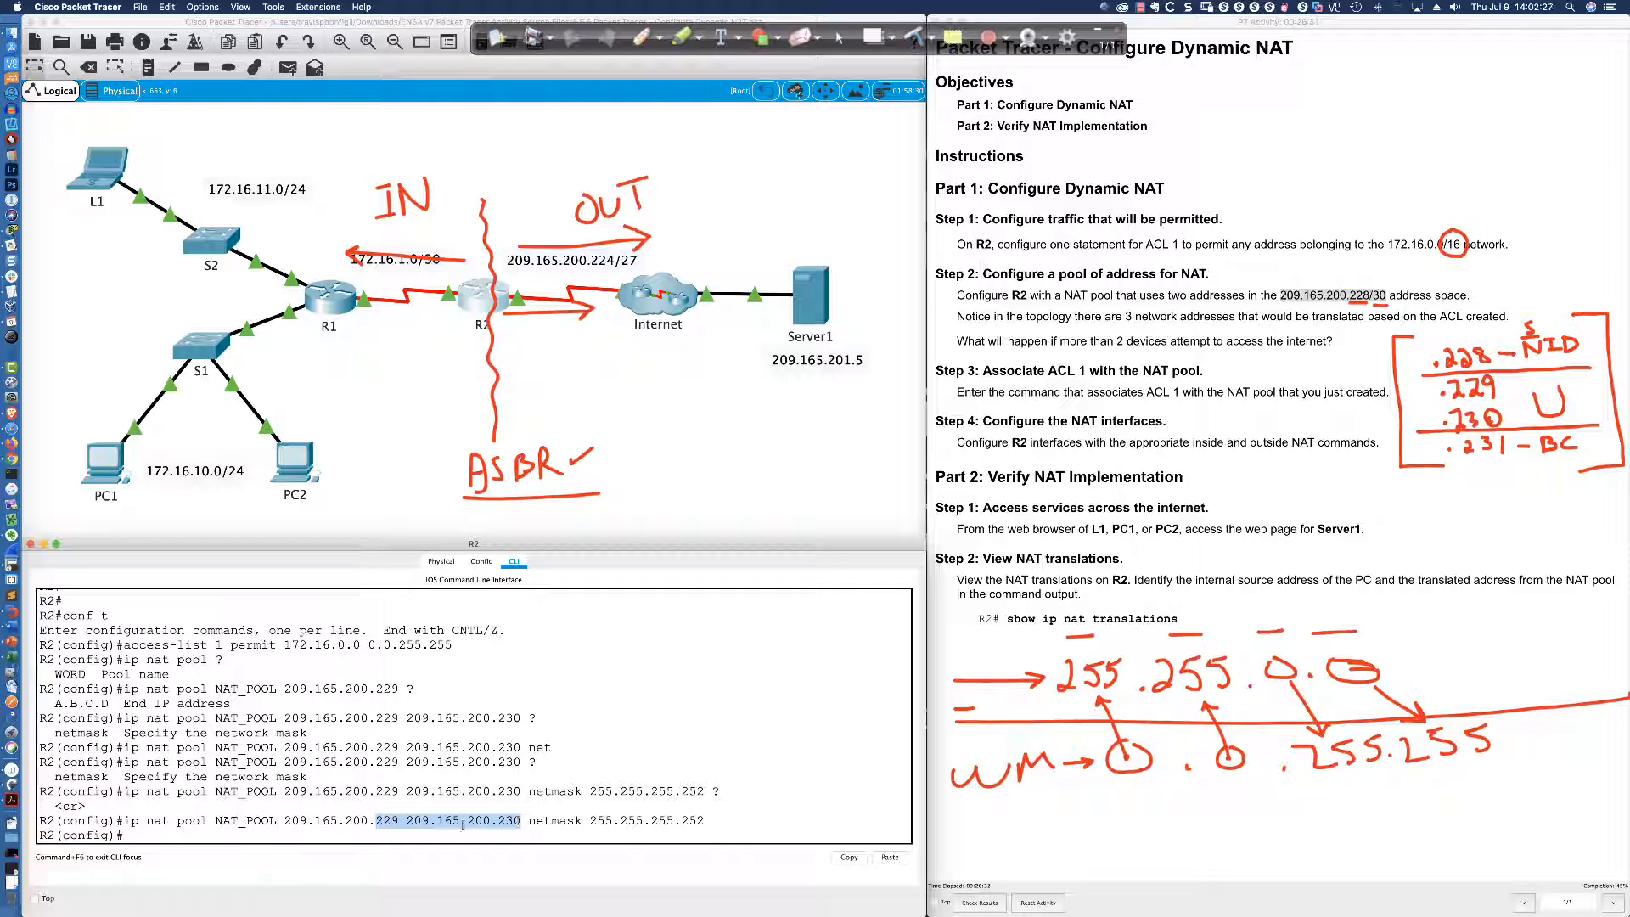
pyautogui.moveTo(287, 821); pyautogui.dragTo(518, 820)
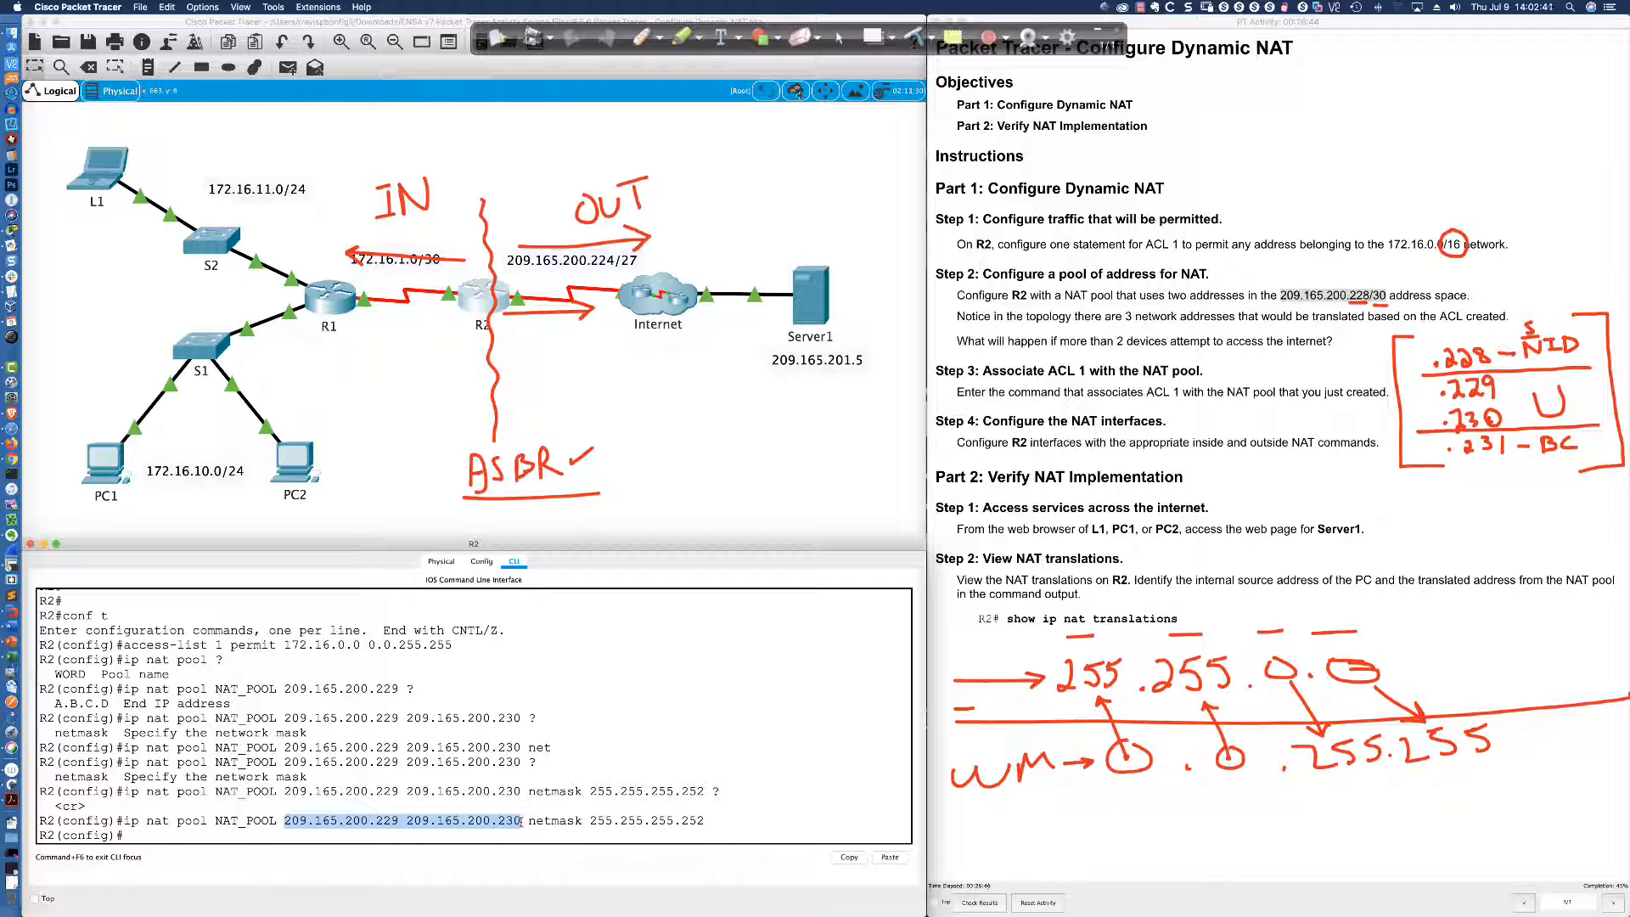
# Recall the NAT_POOL command, change its range to 209.165.200.228 through 209.165.200.231, and copy the edited line without running it
pyautogui.press('Up')
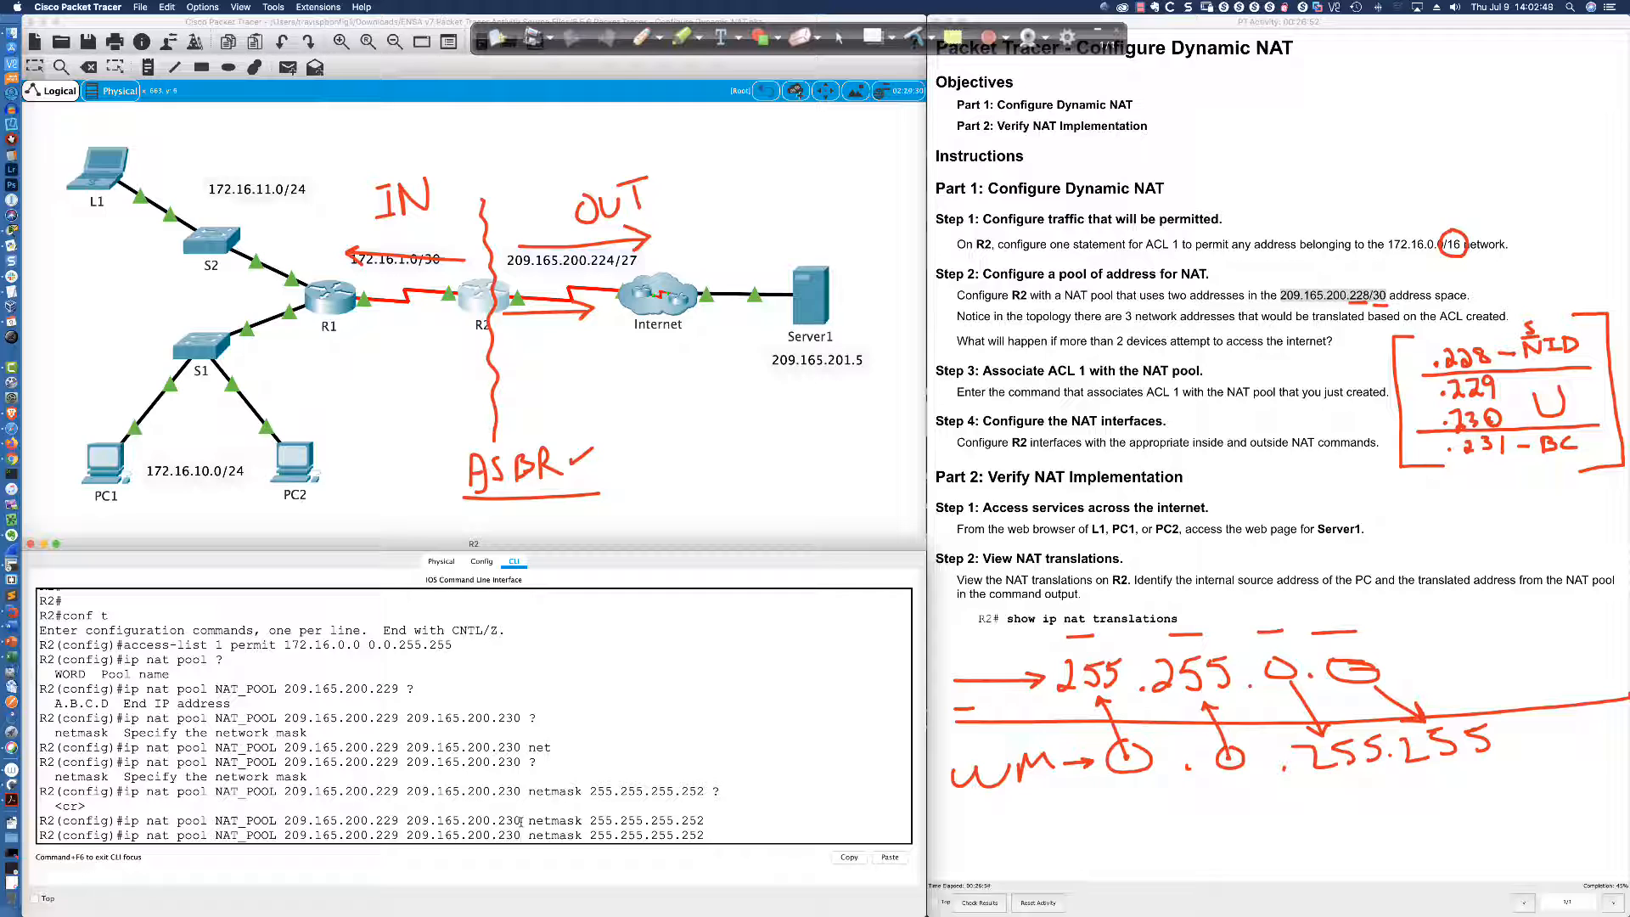
pyautogui.press('BackSpace')
pyautogui.write('1')
pyautogui.press('BackSpace')
pyautogui.write('8')
pyautogui.moveTo(124, 836); pyautogui.dragTo(704, 835)
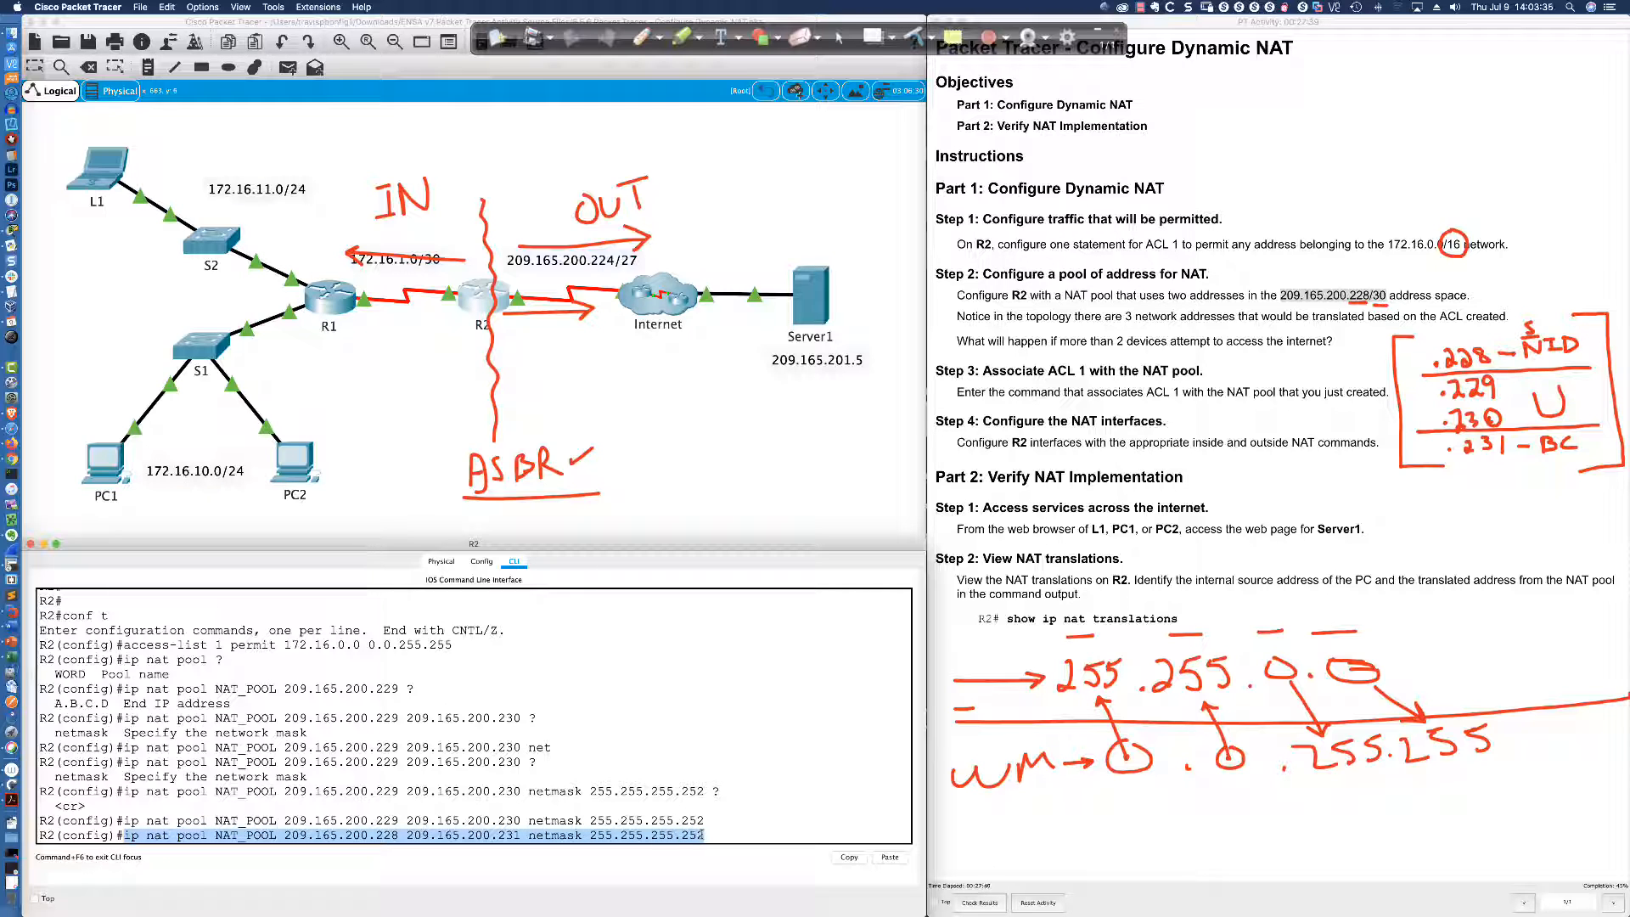
pyautogui.rightClick(684, 838)
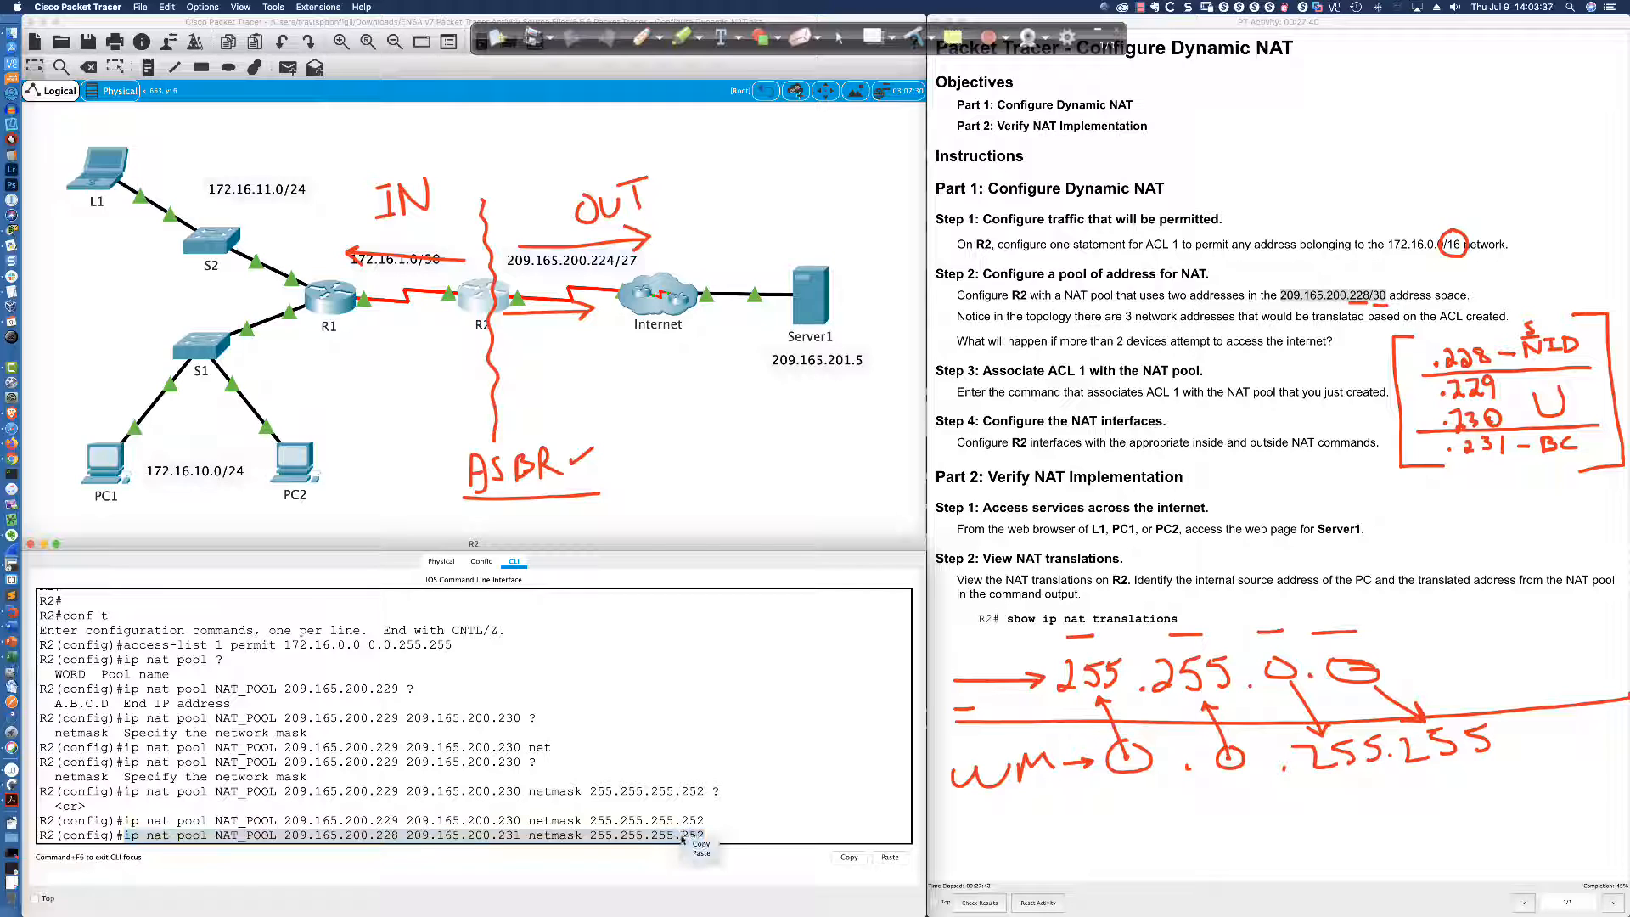
pyautogui.click(700, 843)
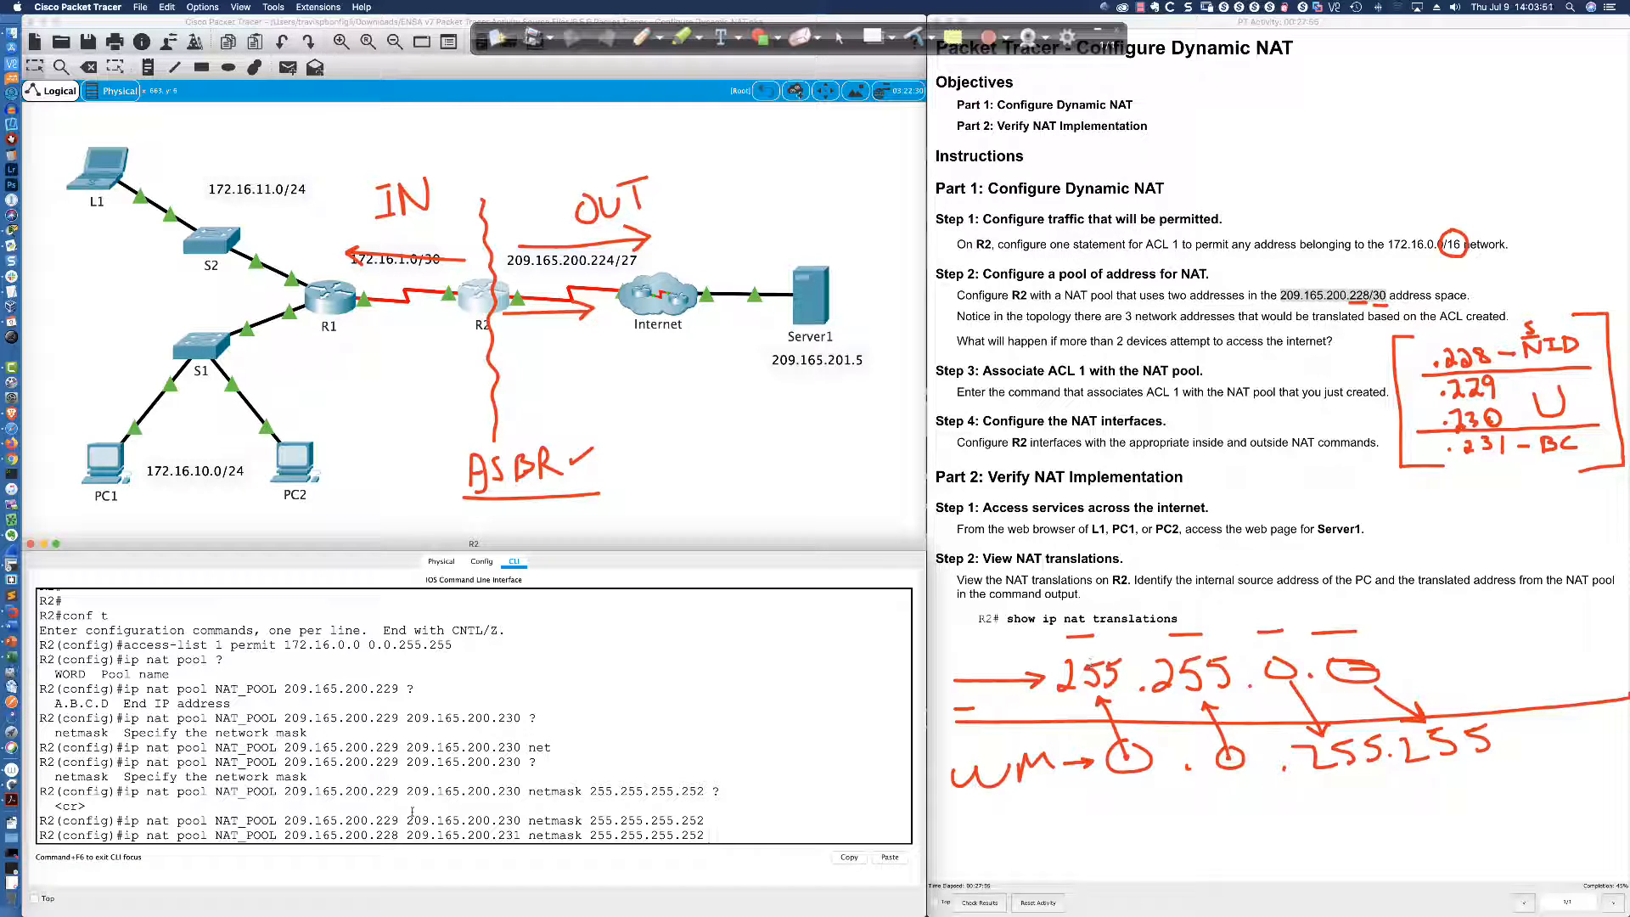
pyautogui.moveTo(278, 835); pyautogui.dragTo(709, 836)
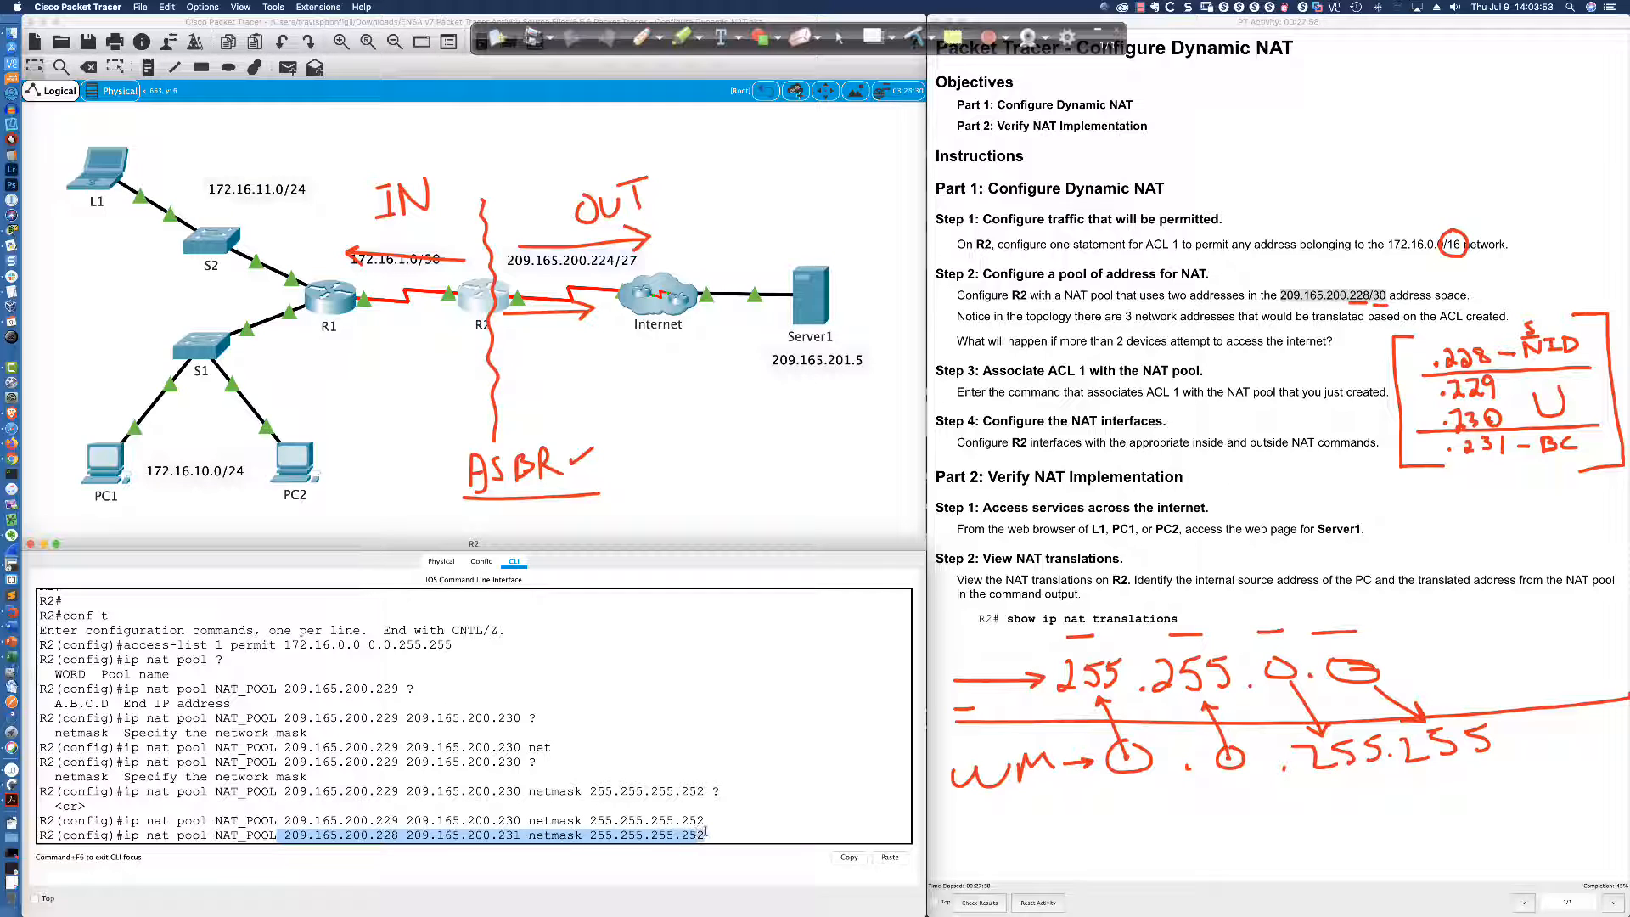
pyautogui.click(404, 836)
# Switch to the R9-2811 session in SecureCRT and enter global configuration mode from privileged mode
pyautogui.press('super+Tab')
pyautogui.press('super+Tab')
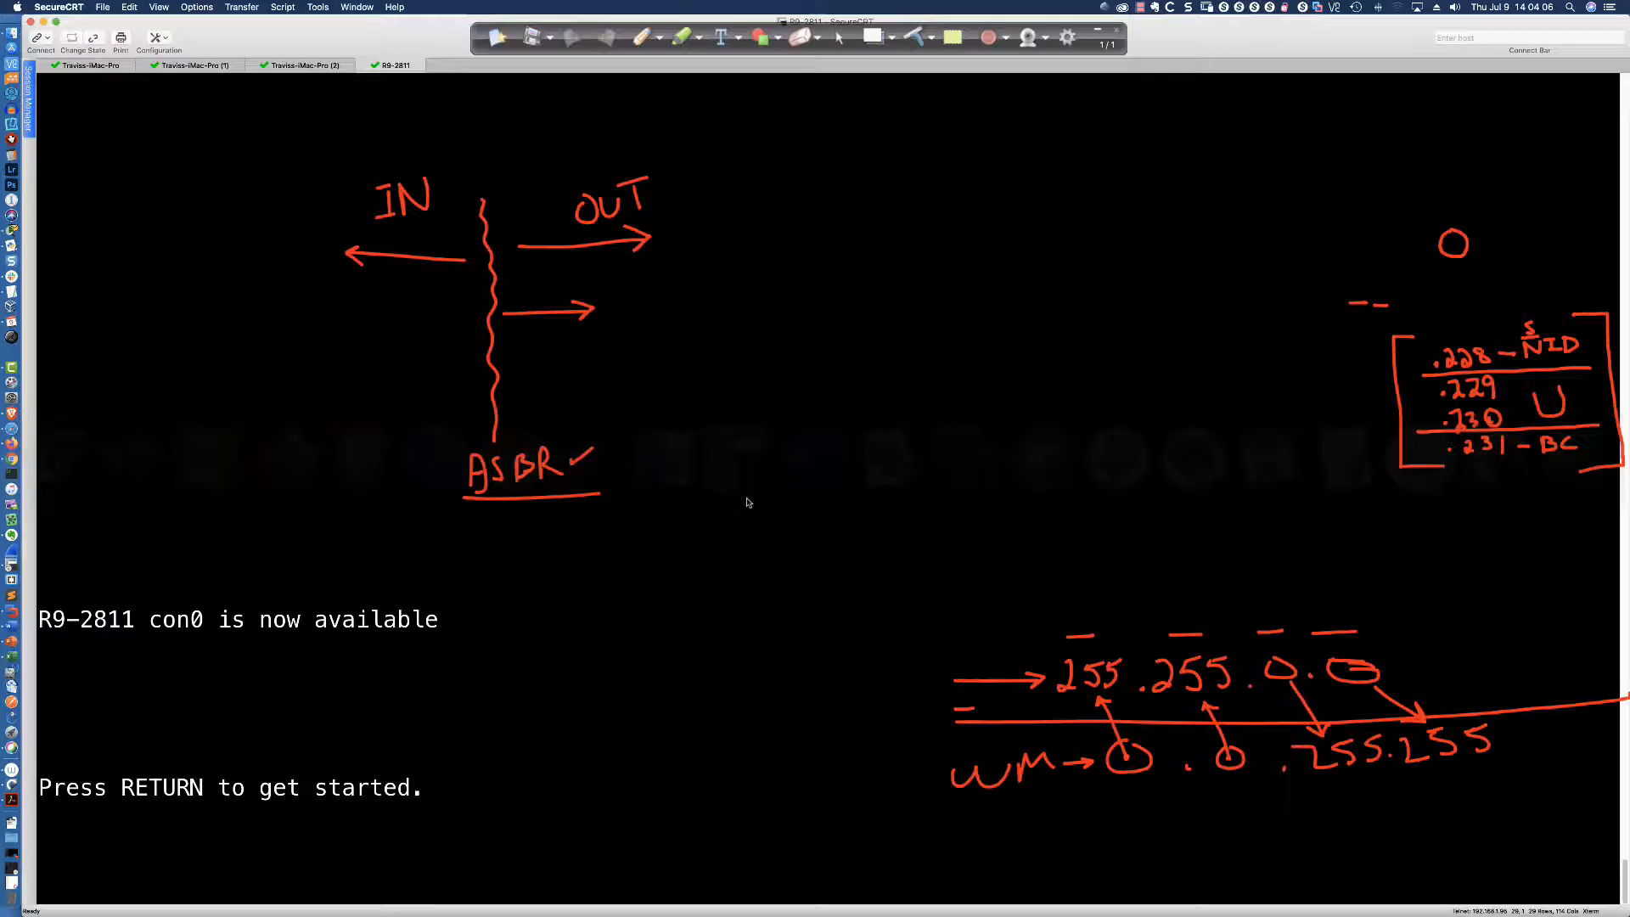
pyautogui.click(773, 474)
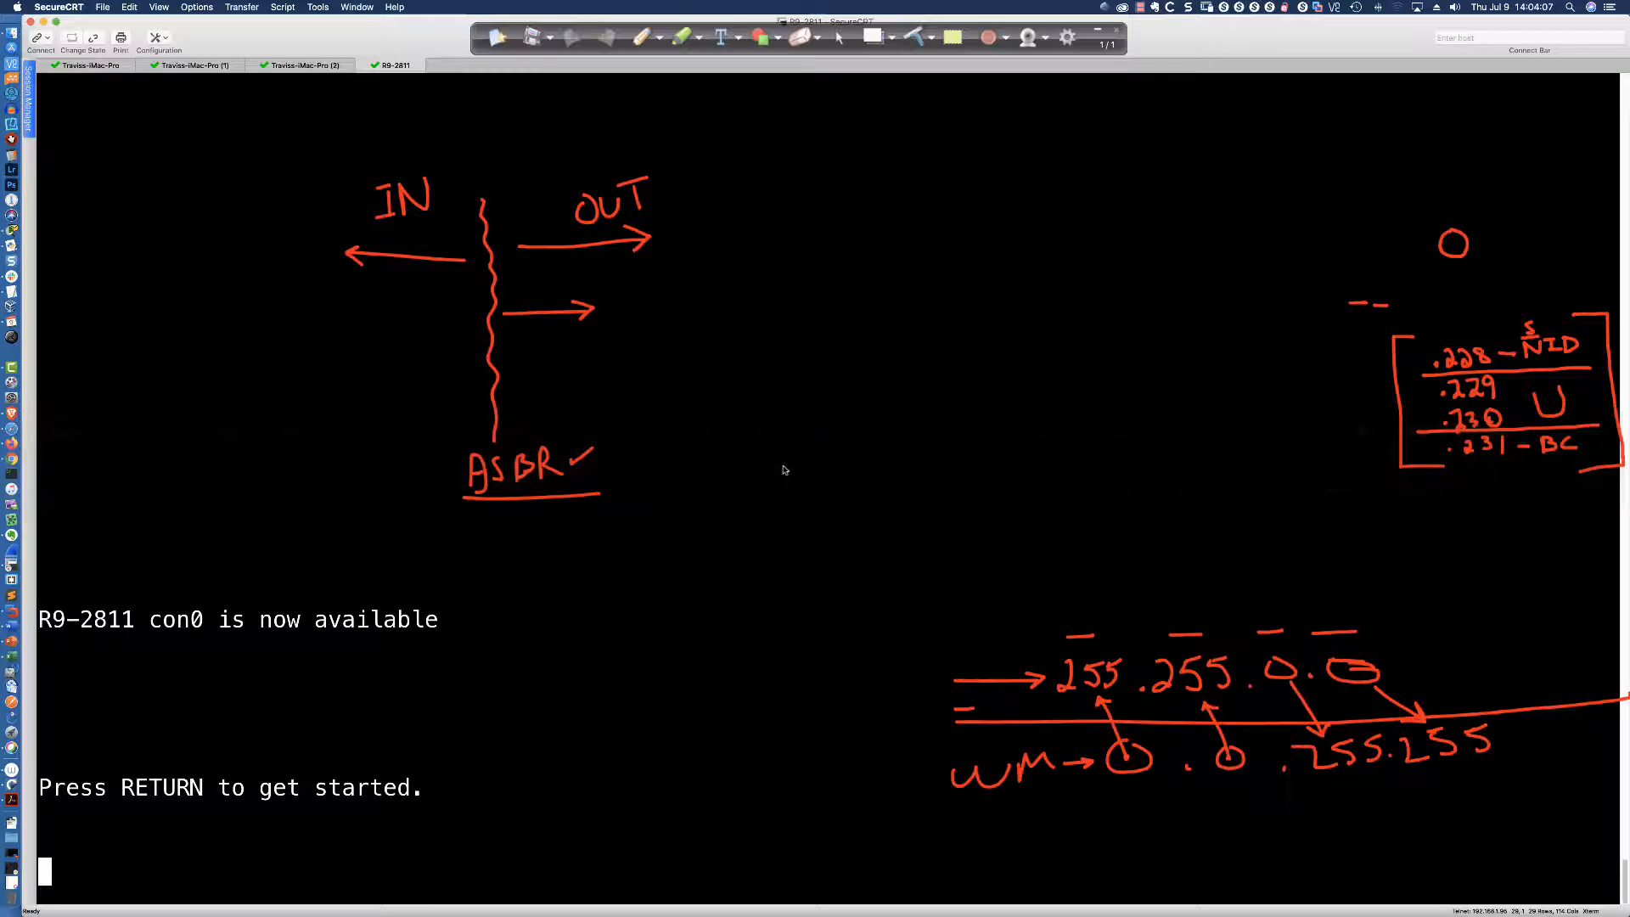
pyautogui.press('Return')
pyautogui.press('Return')
pyautogui.press('Return')
pyautogui.press('Return')
pyautogui.press('Return')
pyautogui.press('Return')
pyautogui.press('Return')
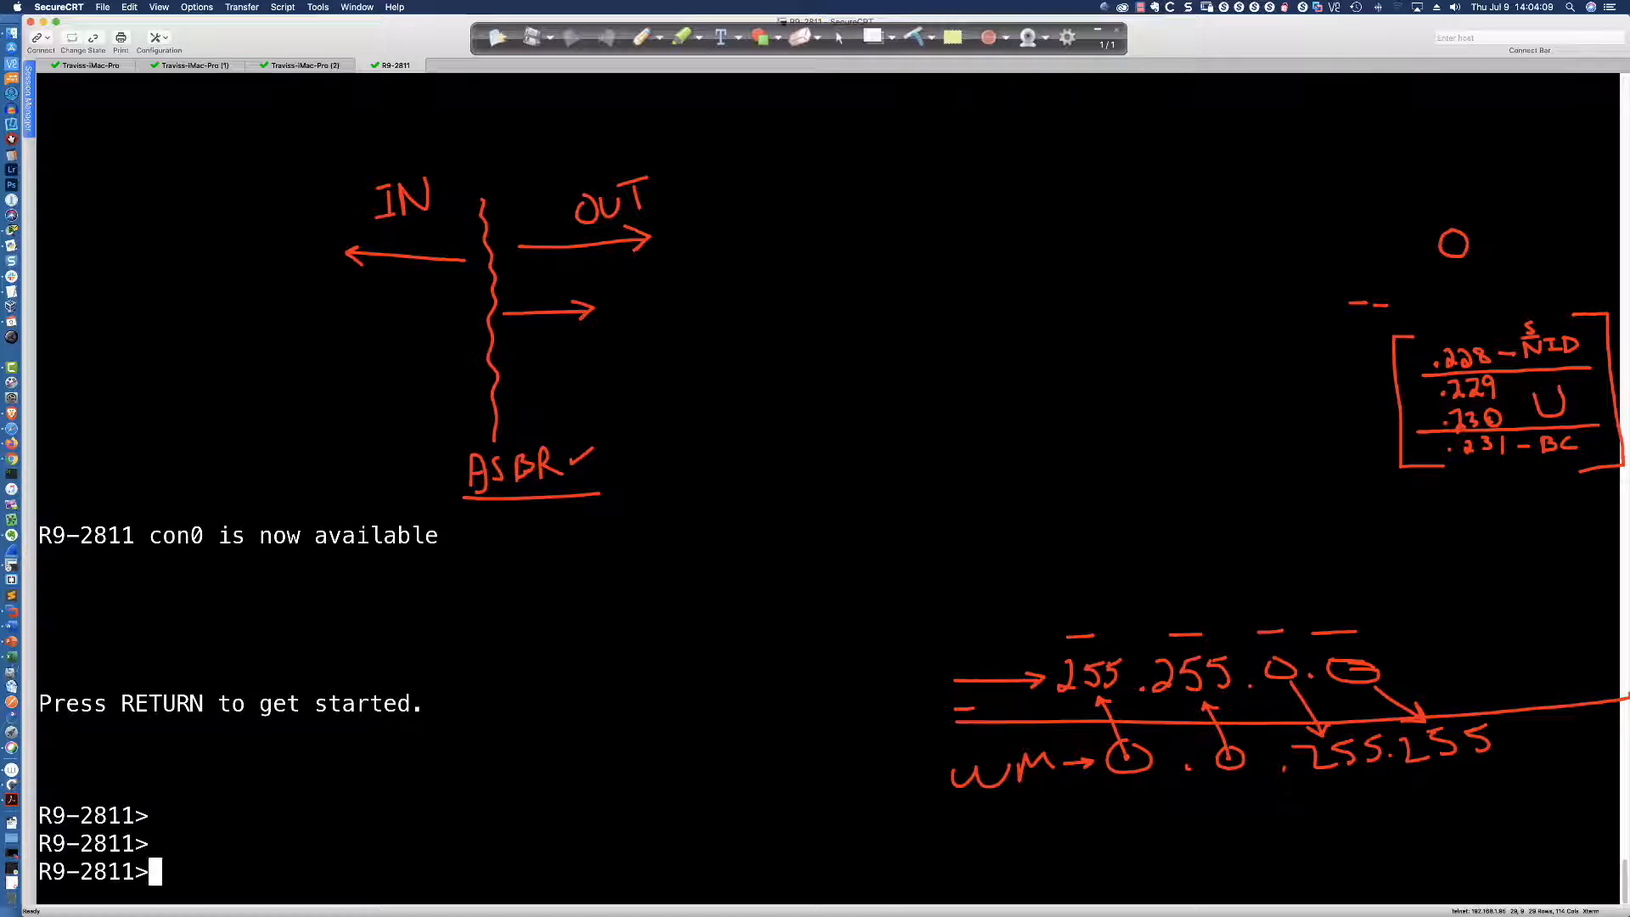
pyautogui.write('en')
pyautogui.press('Return')
pyautogui.press('Return')
pyautogui.press('Return')
pyautogui.press('Return')
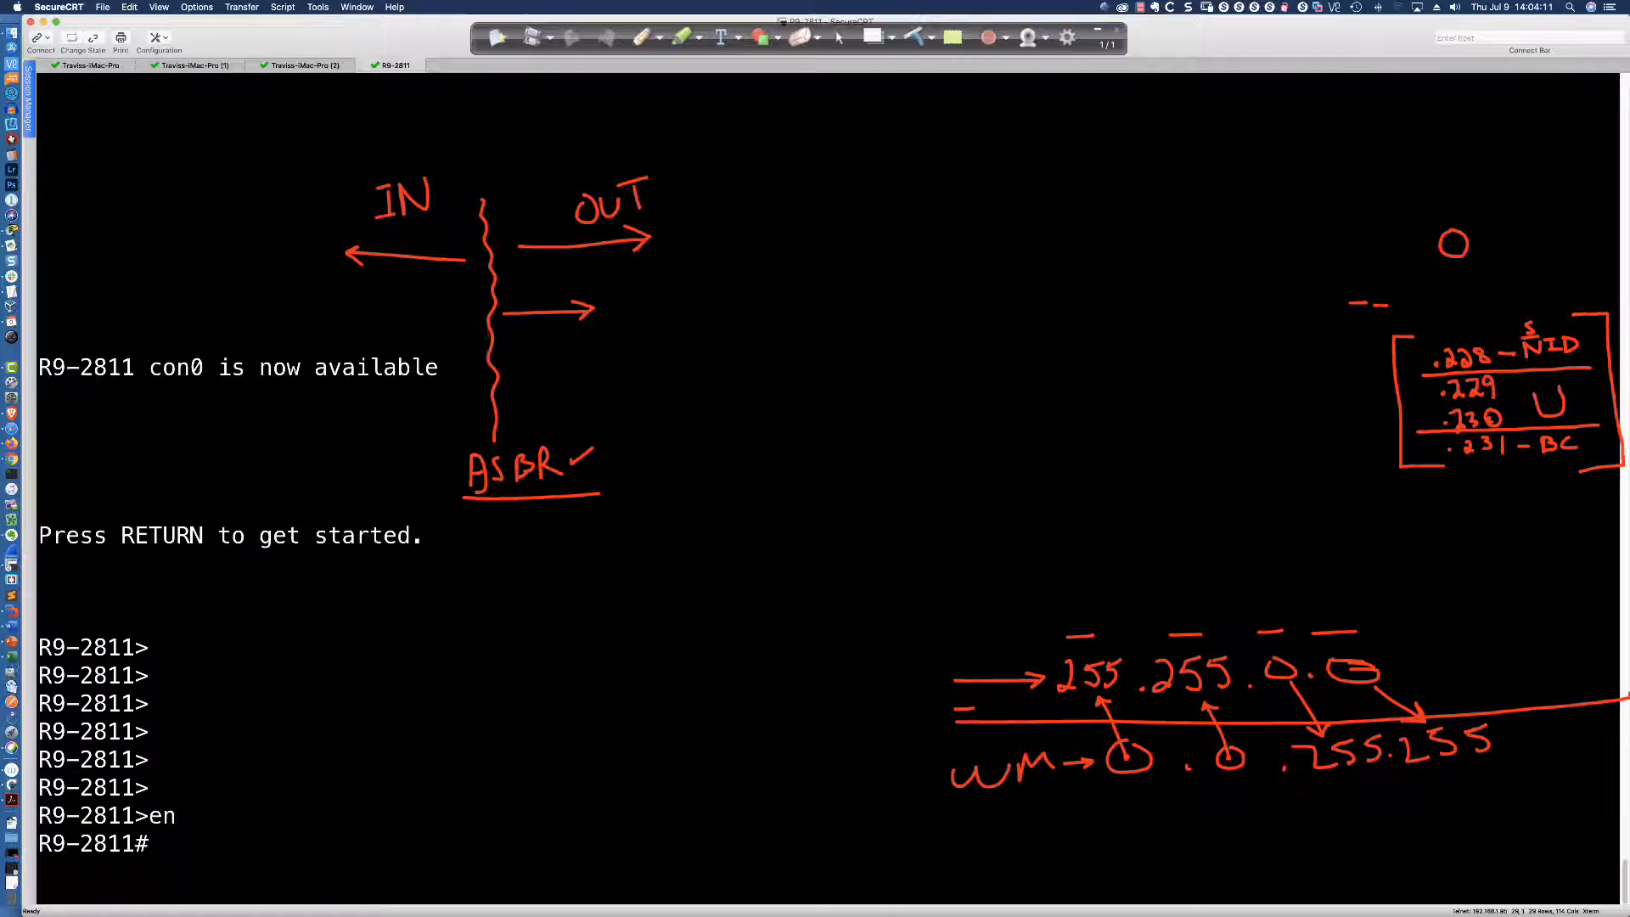
pyautogui.write('conf t')
pyautogui.press('Return')
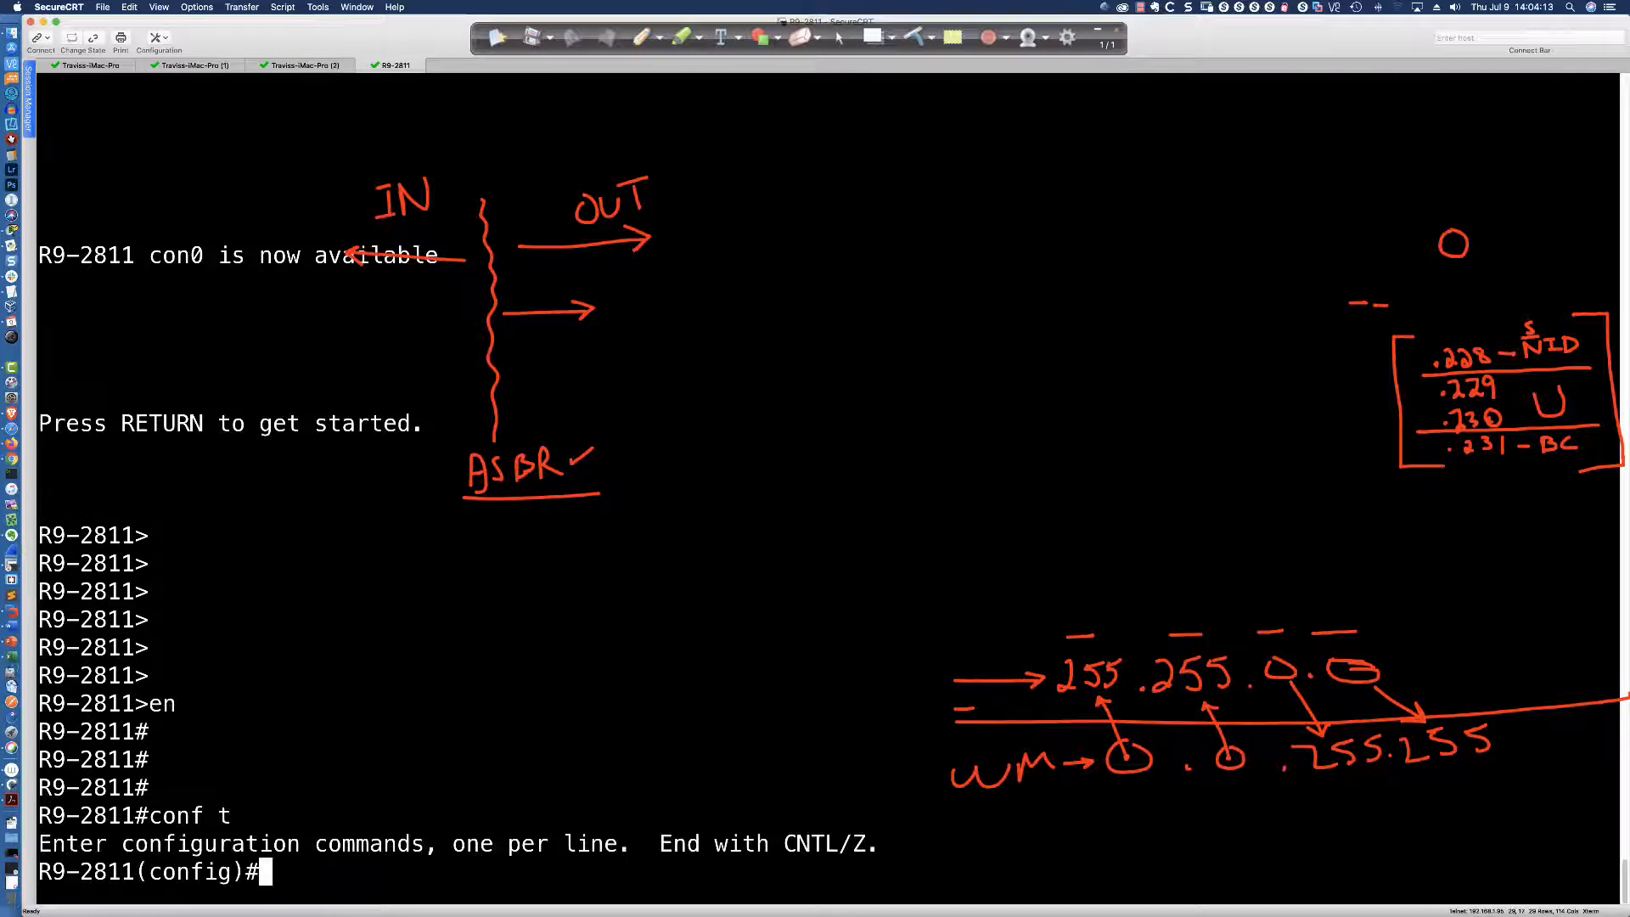
# Paste and run the copied NAT_POOL command on R9-2811, highlighting its 255.255.255.252 netmask
pyautogui.press('super+v')
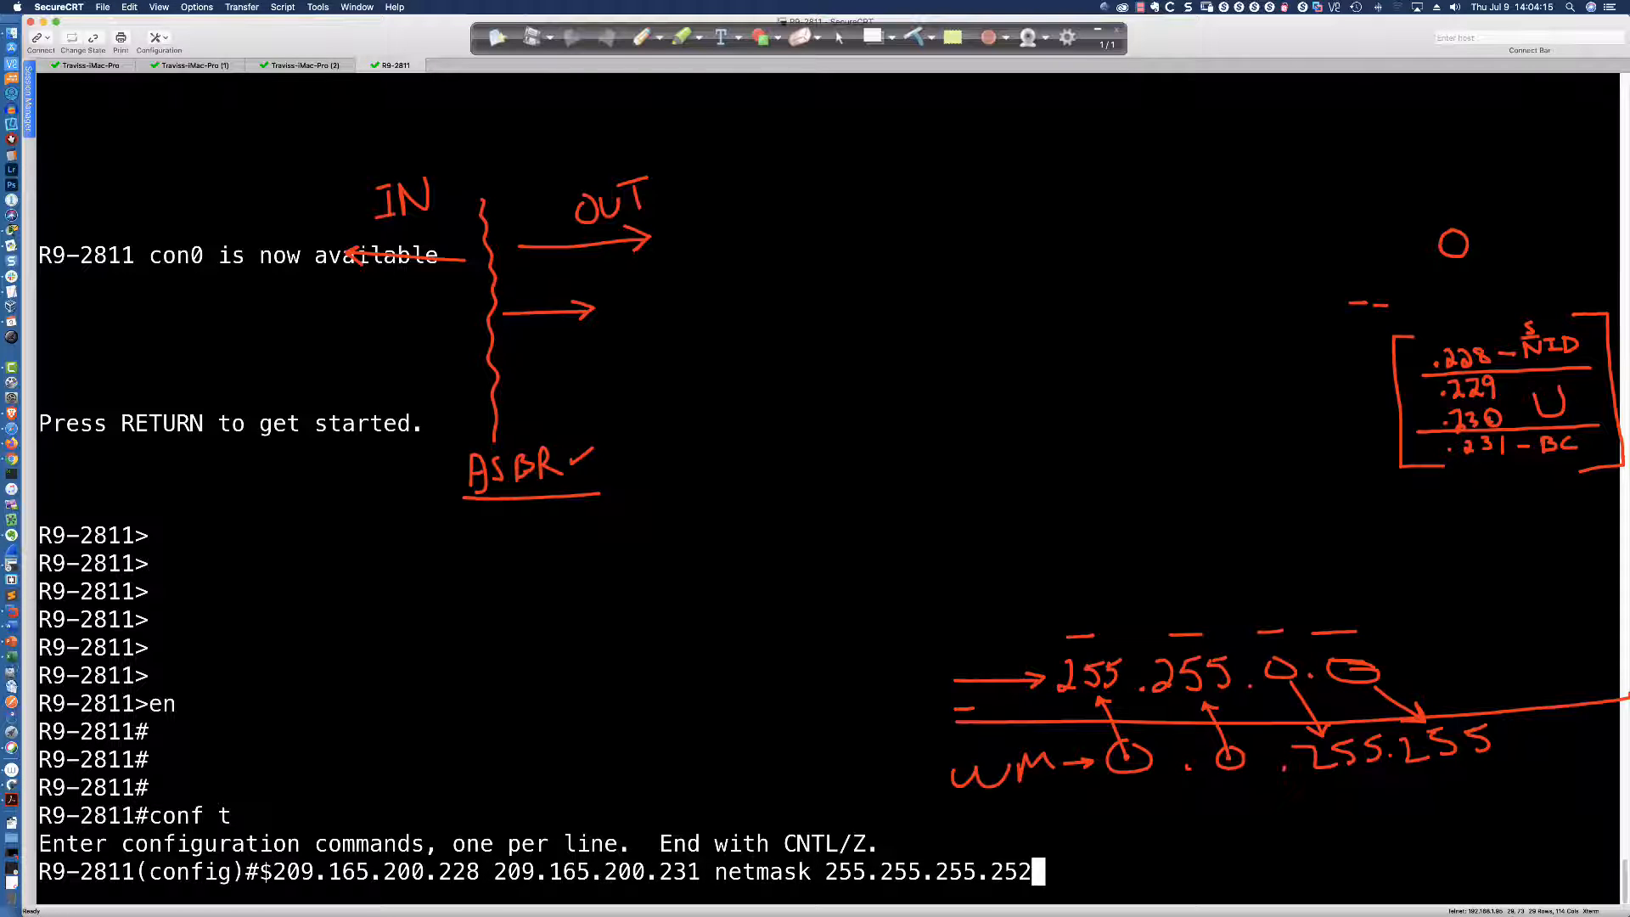
pyautogui.press('Return')
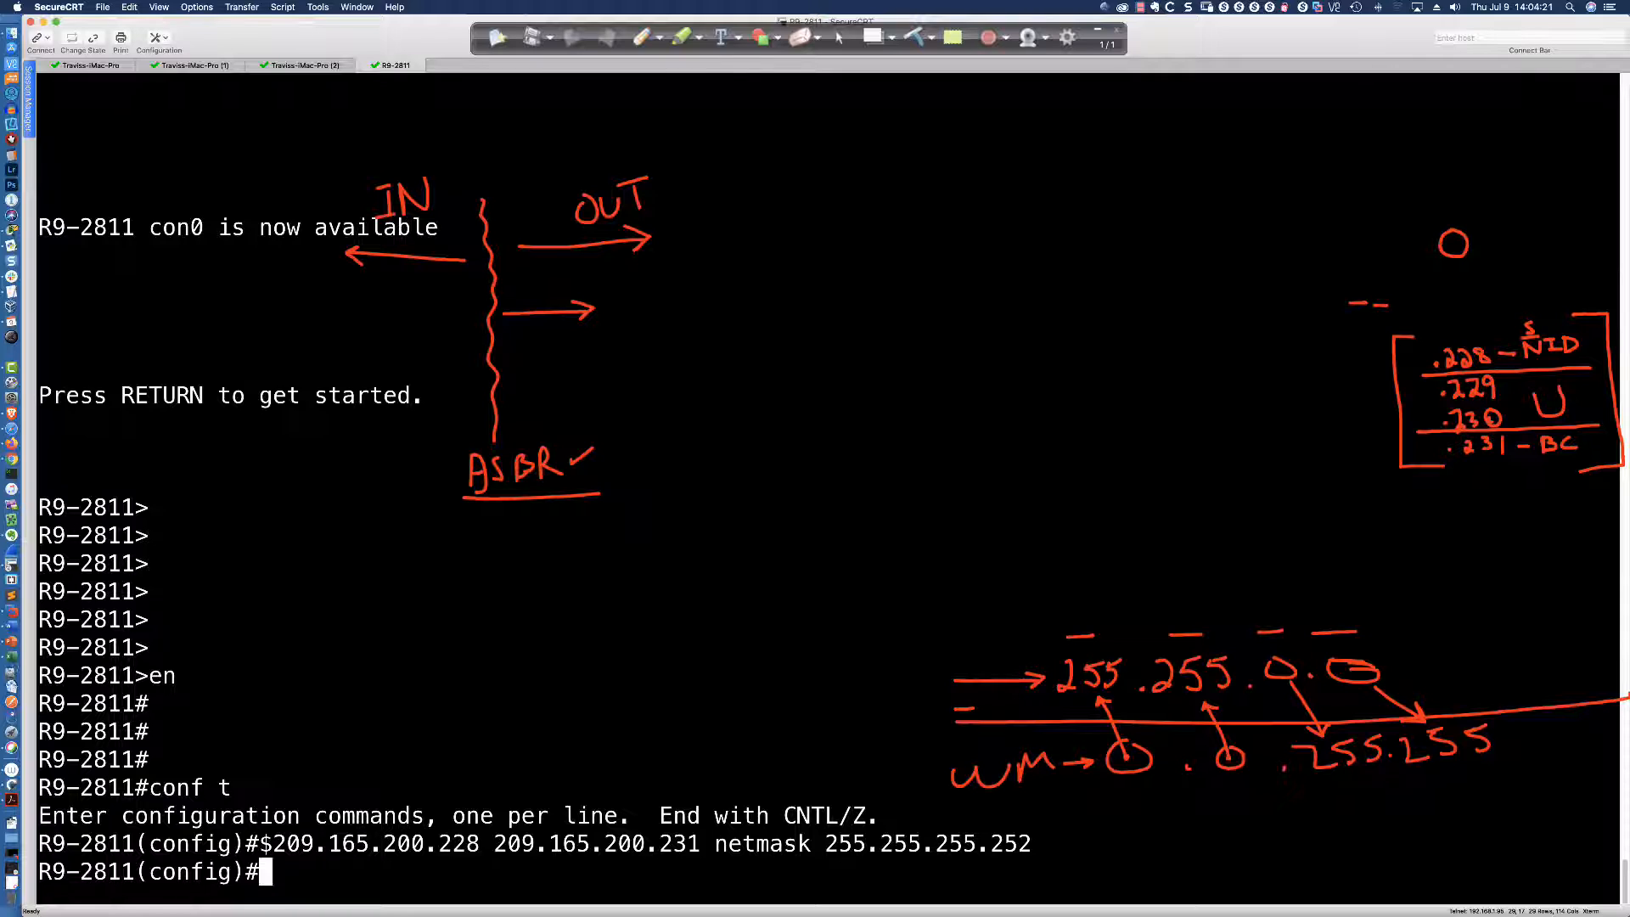
pyautogui.moveTo(826, 844); pyautogui.dragTo(1038, 849)
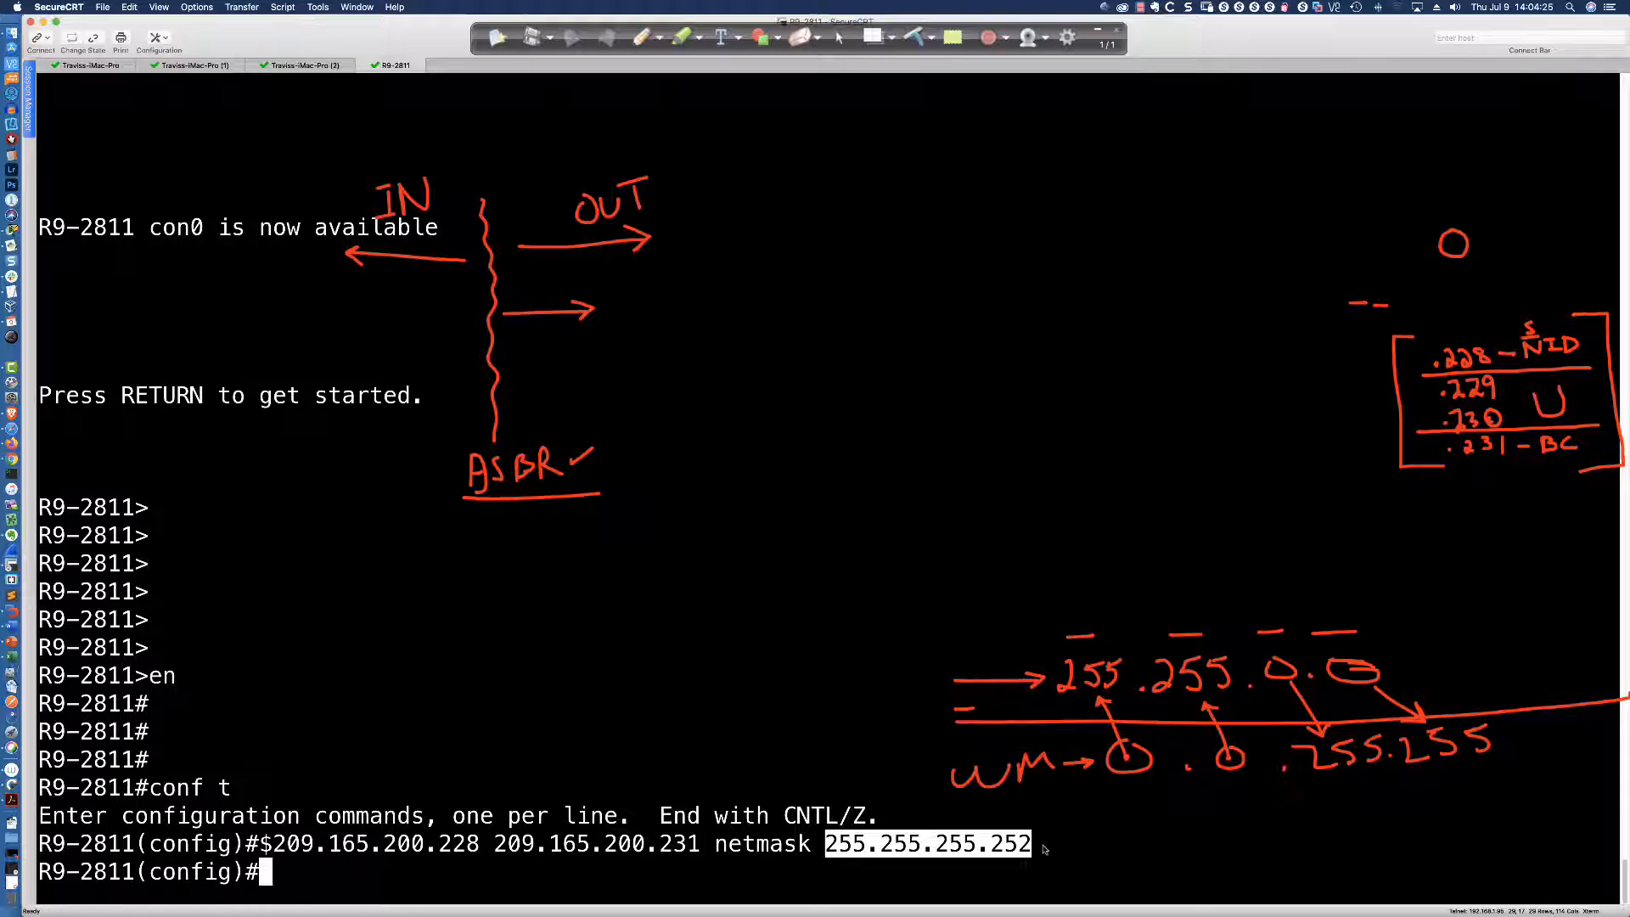
pyautogui.click(1044, 849)
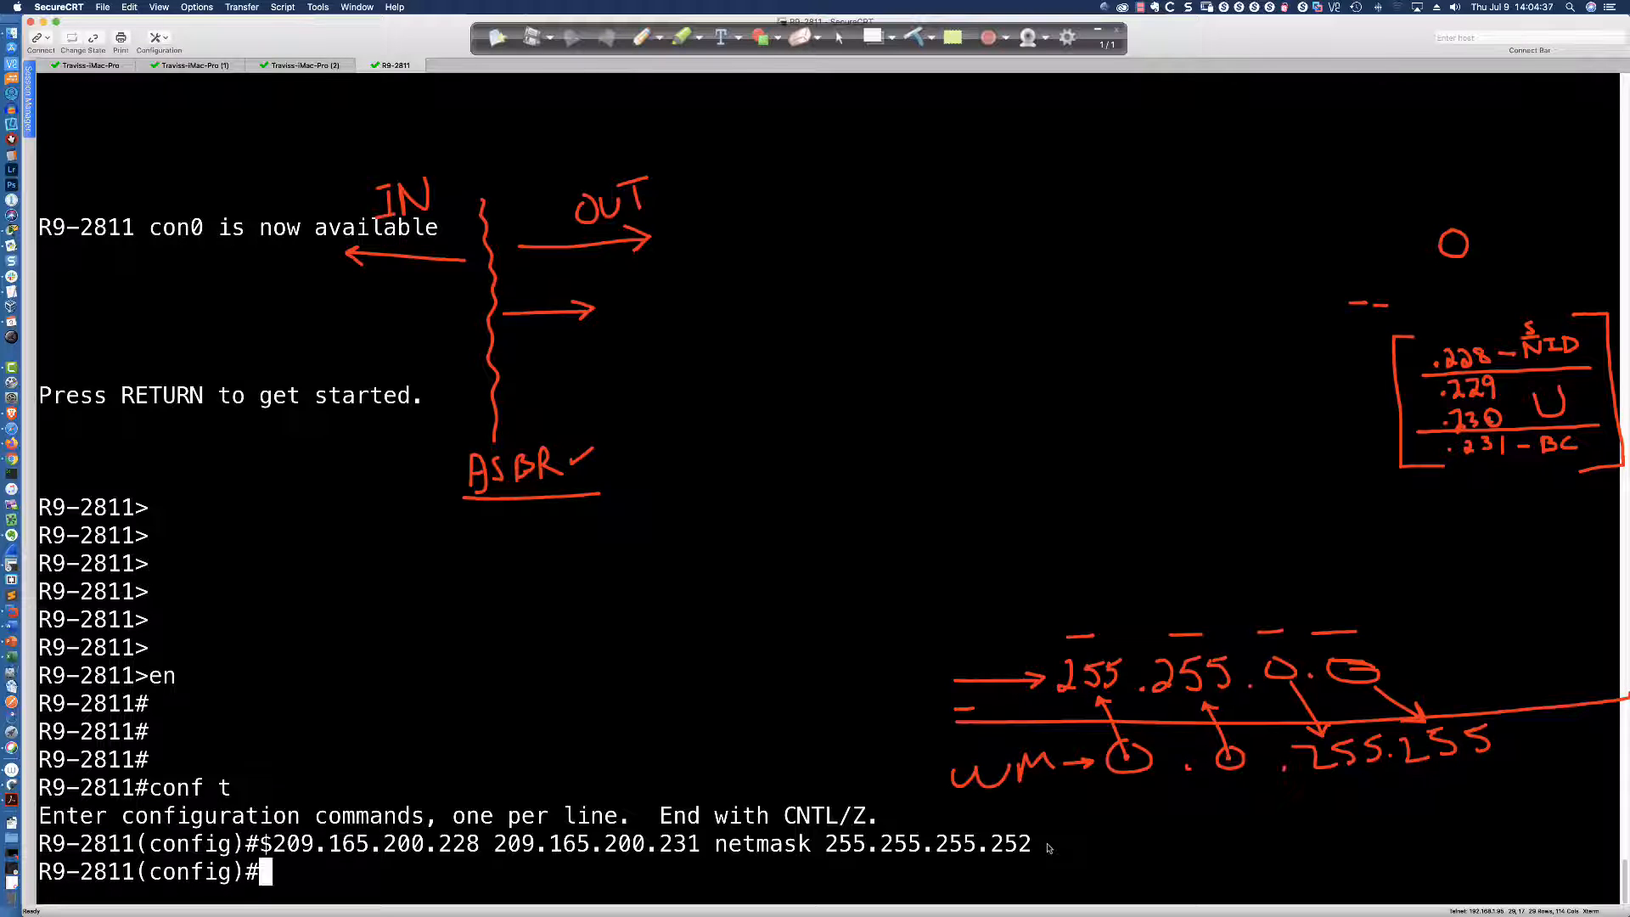
# Recall the NAT_POOL command on R9-2811 and change its start address to 209.165.201.192
pyautogui.press('Up')
pyautogui.press('Left')
pyautogui.press('Left')
pyautogui.press('Left')
pyautogui.press('Left')
pyautogui.press('Left')
pyautogui.press('Left')
pyautogui.press('Left')
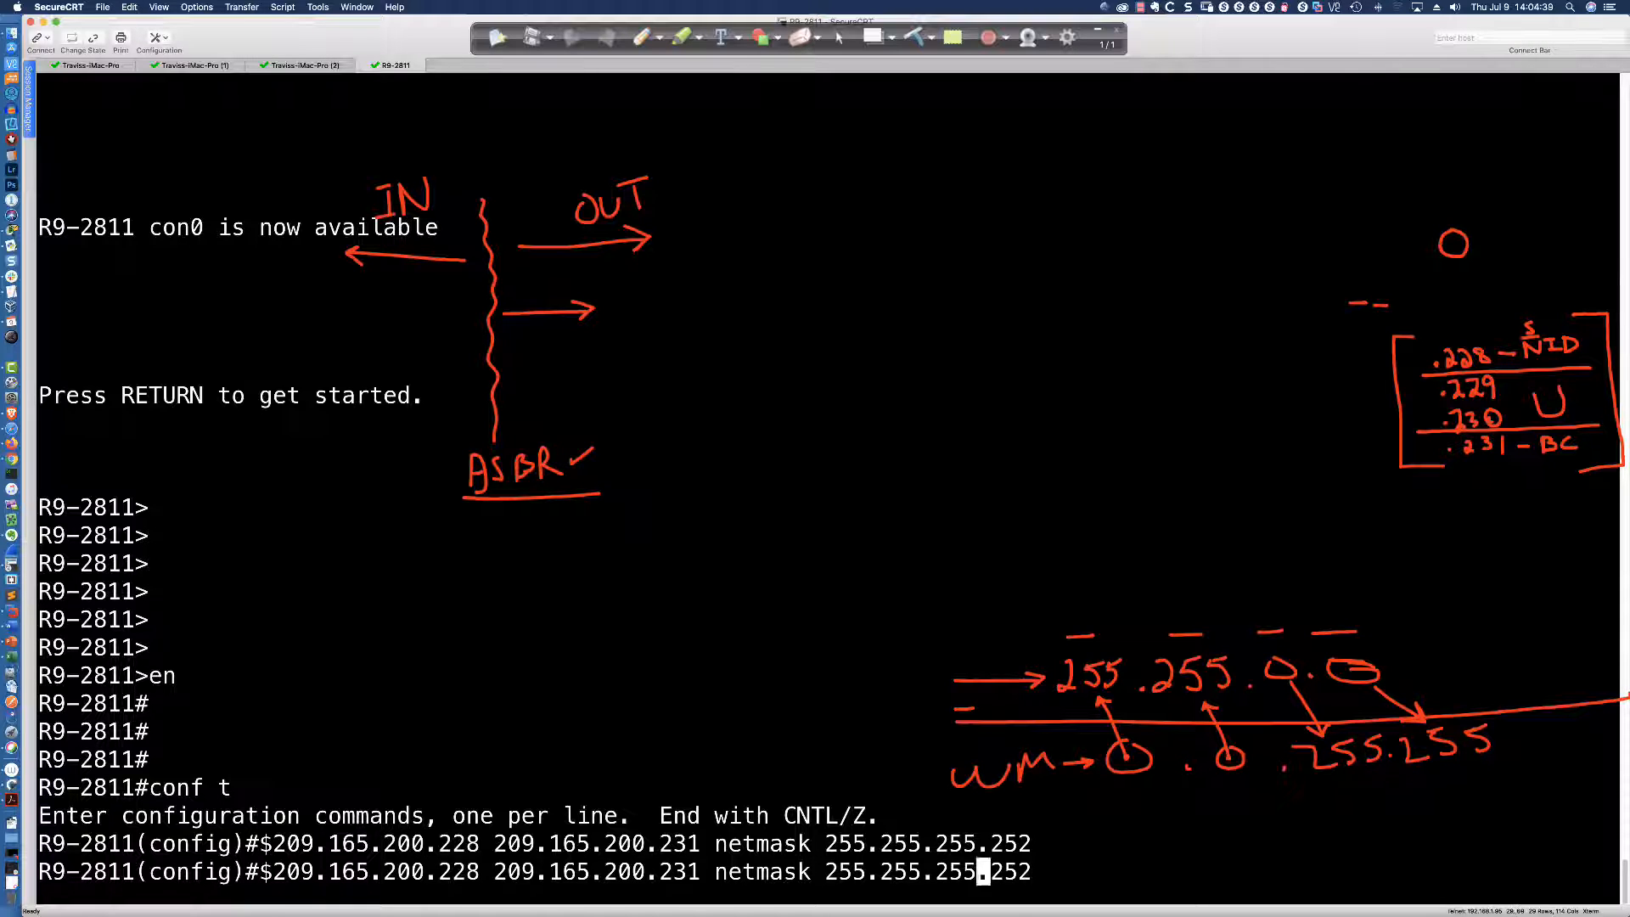
pyautogui.press('Left')
pyautogui.press('Left')
pyautogui.press('Left')
pyautogui.press('Left')
pyautogui.press('Left')
pyautogui.press('Left')
pyautogui.press('Left')
pyautogui.press('Left')
pyautogui.press('Left')
pyautogui.press('Left')
pyautogui.press('Left')
pyautogui.press('Left')
pyautogui.press('Left')
pyautogui.press('Left')
pyautogui.press('Left')
pyautogui.press('Left')
pyautogui.press('Left')
pyautogui.press('Left')
pyautogui.press('Left')
pyautogui.press('Left')
pyautogui.press('Left')
pyautogui.press('Left')
pyautogui.press('Left')
pyautogui.press('Left')
pyautogui.press('Left')
pyautogui.press('Left')
pyautogui.press('Left')
pyautogui.press('Left')
pyautogui.press('Left')
pyautogui.press('Right')
pyautogui.press('Right')
pyautogui.press('BackSpace')
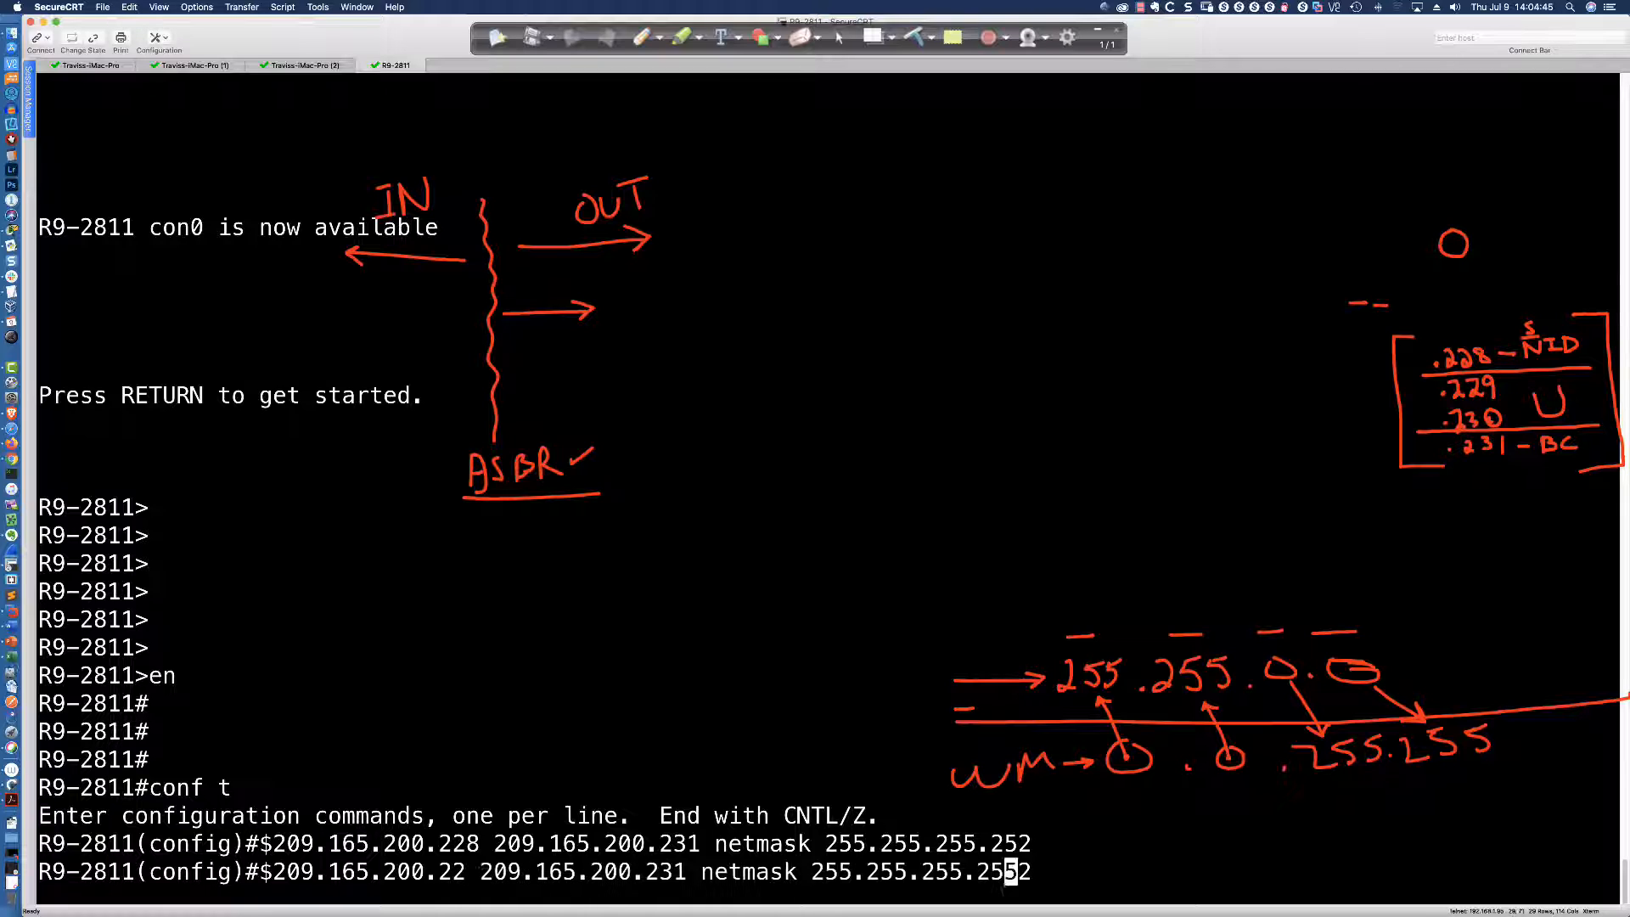
pyautogui.press('BackSpace')
pyautogui.press('BackSpace')
pyautogui.write('192')
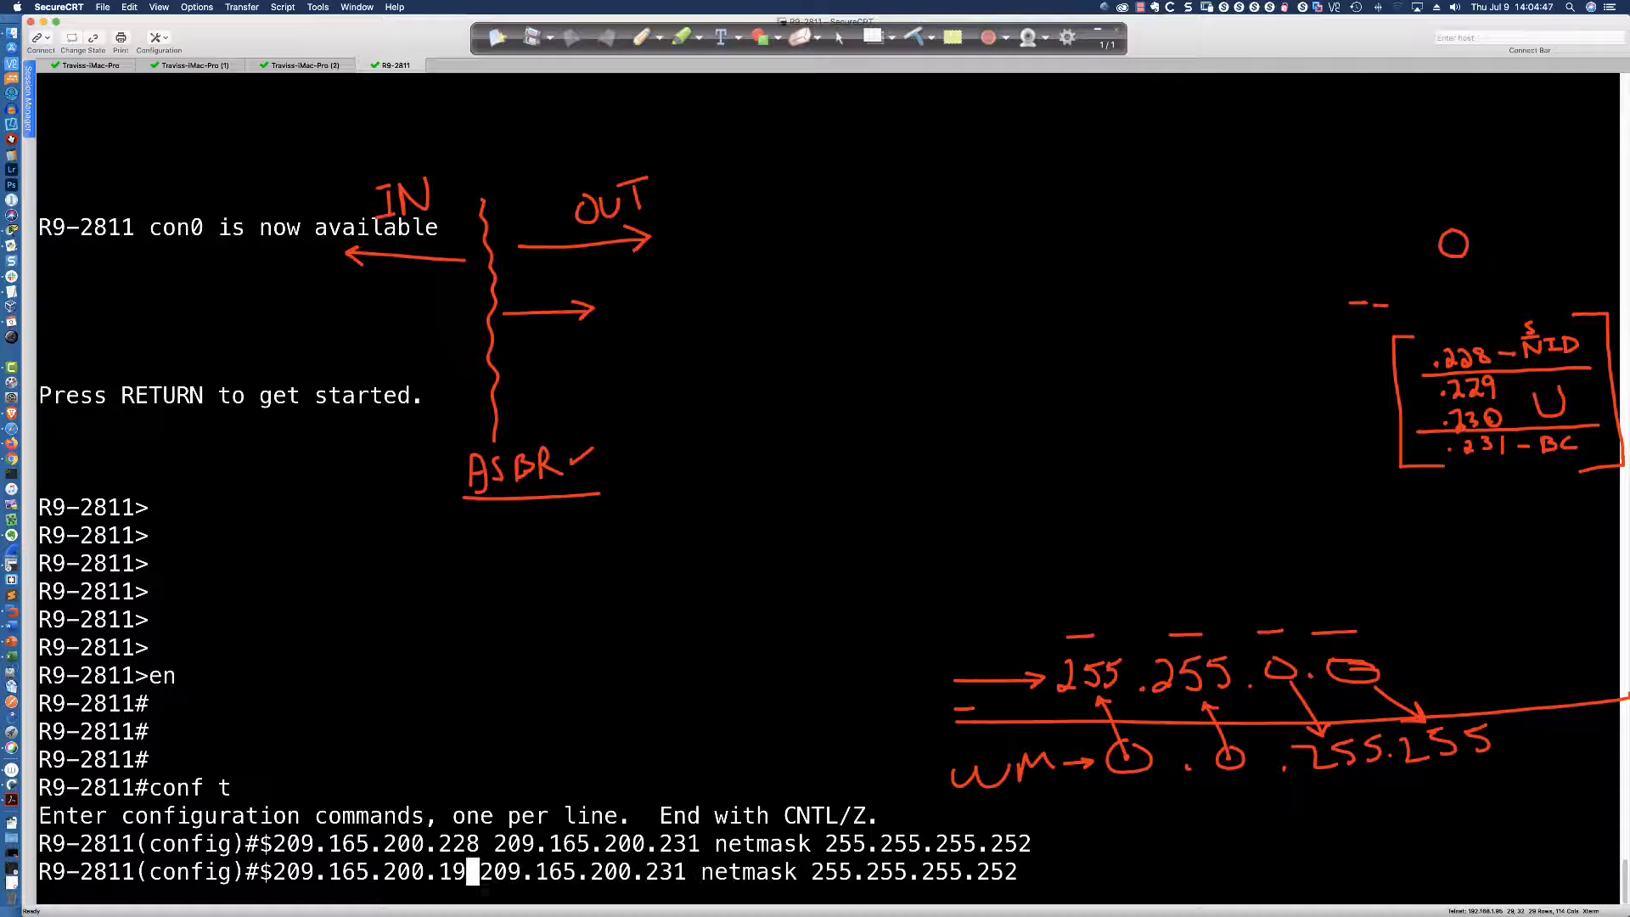
pyautogui.press('Right')
pyautogui.press('Right')
pyautogui.press('Right')
pyautogui.press('Right')
pyautogui.press('Right')
pyautogui.press('Right')
pyautogui.press('Right')
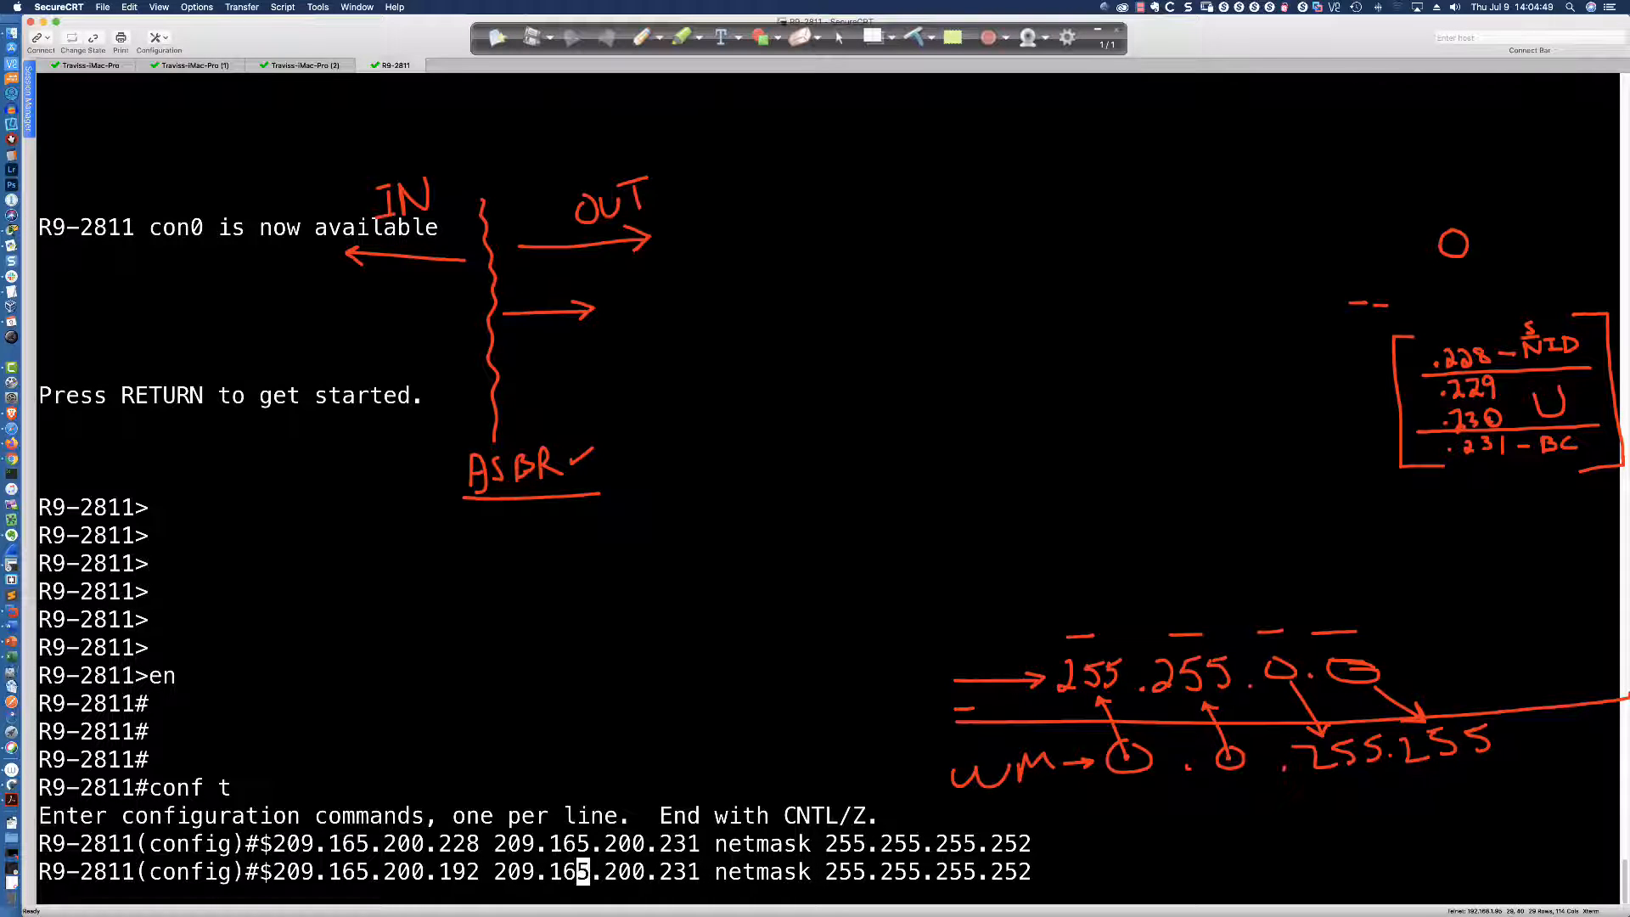
pyautogui.press('Left')
pyautogui.press('Left')
pyautogui.press('Left')
pyautogui.press('Left')
pyautogui.press('Left')
pyautogui.press('Left')
pyautogui.press('Left')
pyautogui.press('Left')
pyautogui.press('Left')
pyautogui.press('Left')
pyautogui.press('Left')
pyautogui.press('BackSpace')
pyautogui.write('1')
# Change the end address in the recalled pool command to 209.165.201.254
pyautogui.press('Right')
pyautogui.press('Right')
pyautogui.press('Right')
pyautogui.press('Right')
pyautogui.press('Right')
pyautogui.press('Right')
pyautogui.press('Right')
pyautogui.press('Right')
pyautogui.press('Right')
pyautogui.press('Right')
pyautogui.press('BackSpace')
pyautogui.press('BackSpace')
pyautogui.press('BackSpace')
pyautogui.press('BackSpace')
pyautogui.press('BackSpace')
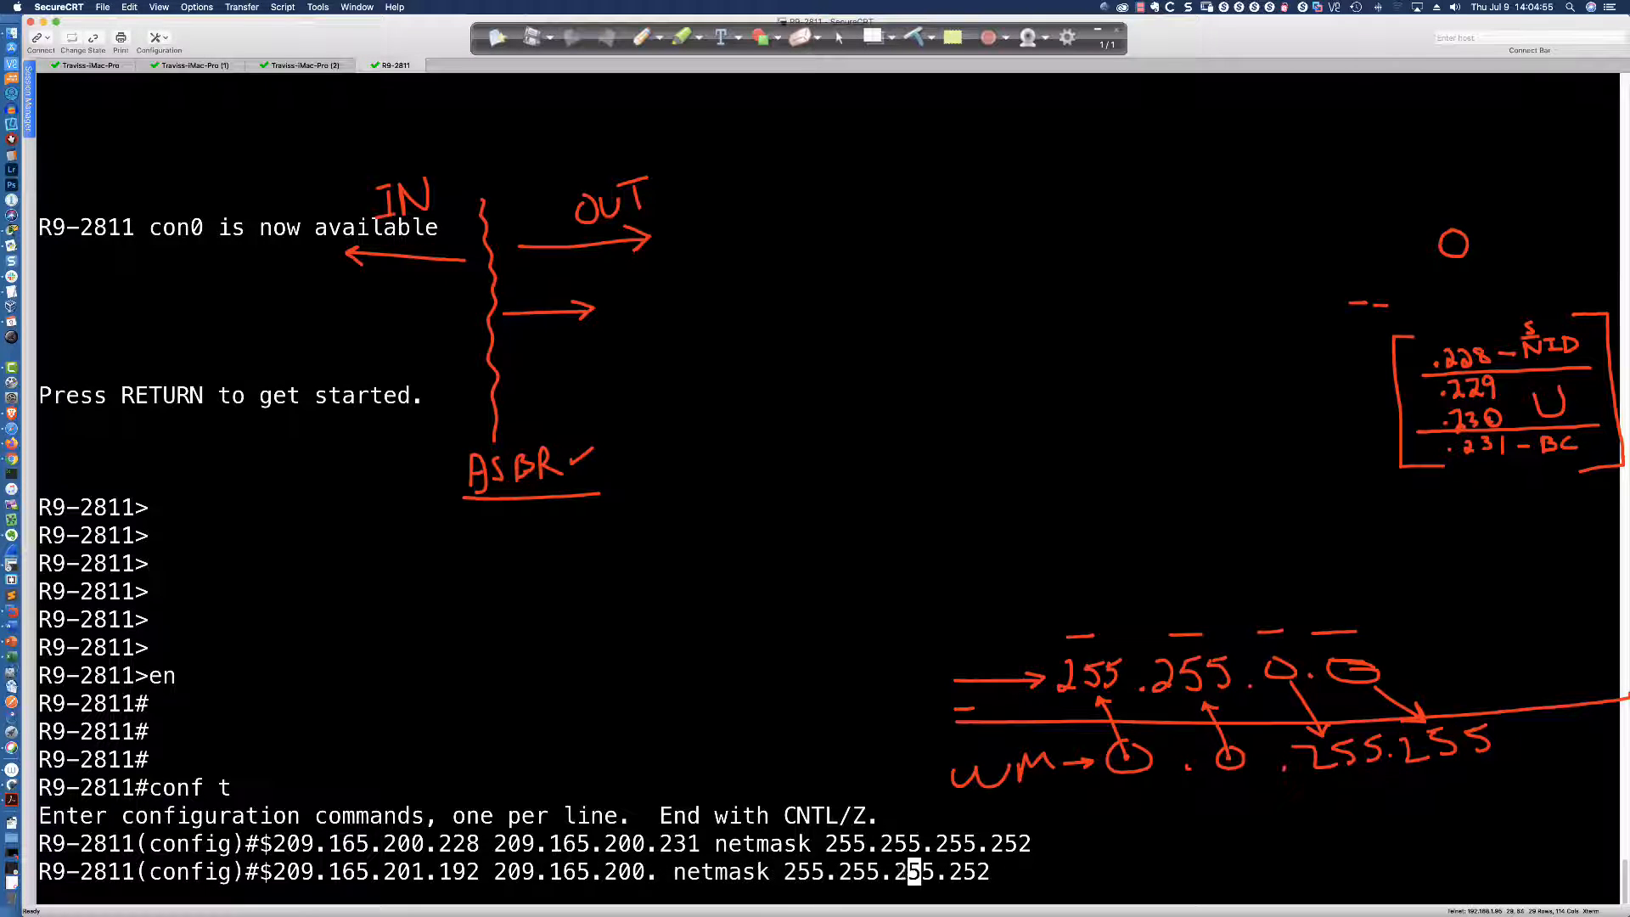
pyautogui.write('1.254')
# Set the netmask in the recalled pool command to 255.255.255.248 and try to run it
pyautogui.press('Right')
pyautogui.press('Right')
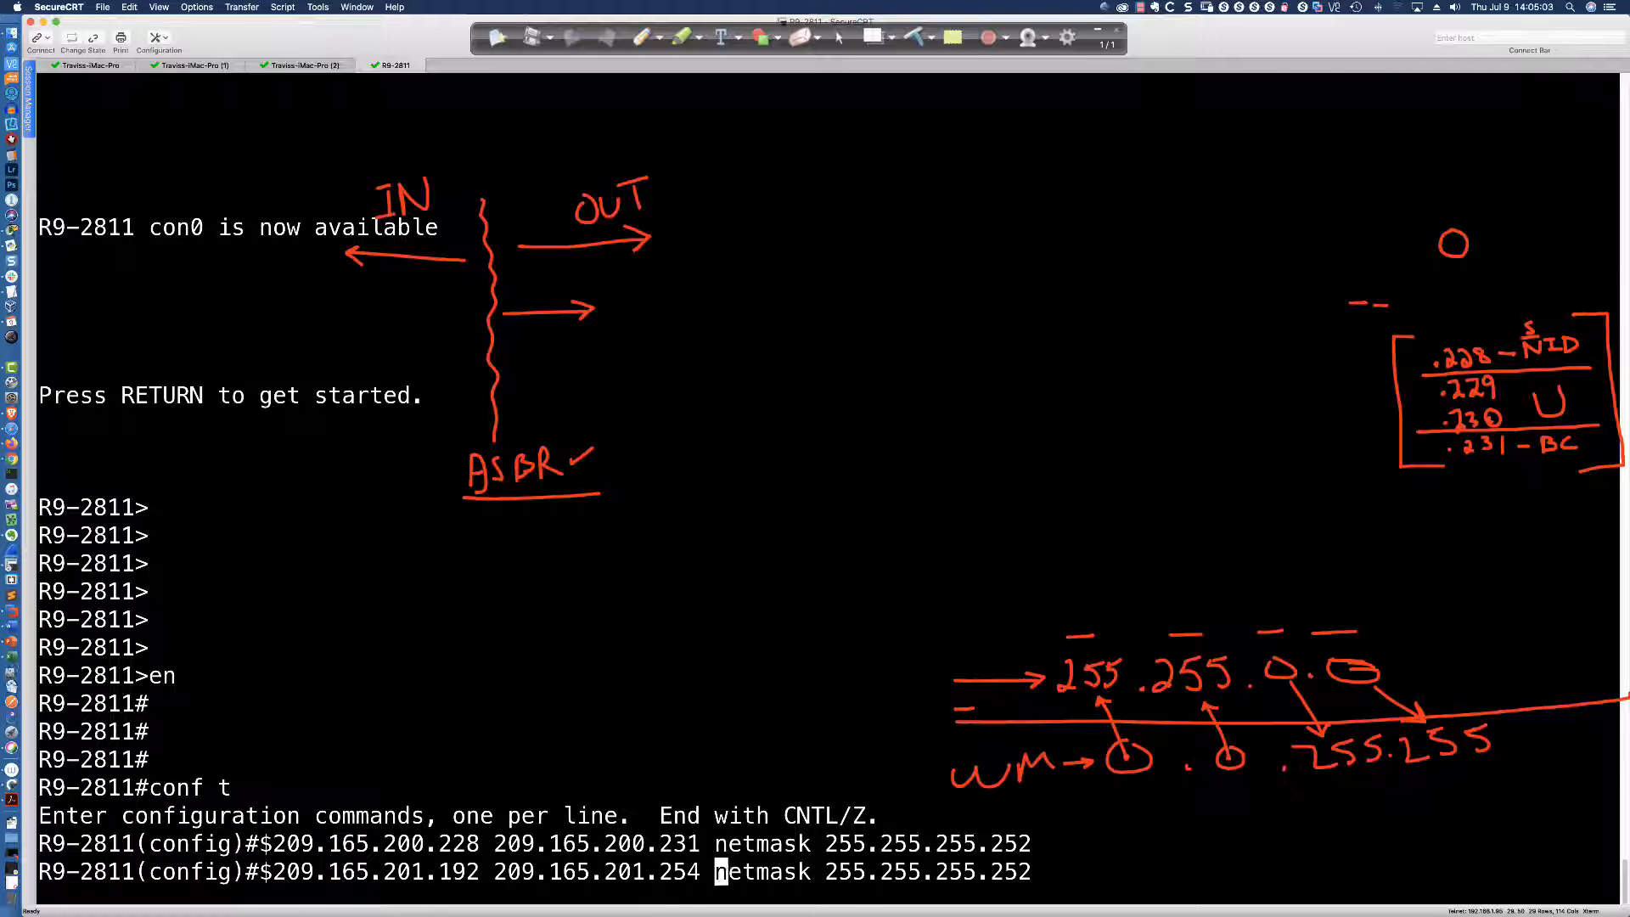
pyautogui.press('Right')
pyautogui.press('Right')
pyautogui.press('Right')
pyautogui.press('Right')
pyautogui.press('Right')
pyautogui.press('Right')
pyautogui.press('Right')
pyautogui.press('Right')
pyautogui.press('Right')
pyautogui.press('Right')
pyautogui.press('Right')
pyautogui.press('Right')
pyautogui.press('Right')
pyautogui.press('Right')
pyautogui.press('BackSpace')
pyautogui.press('BackSpace')
pyautogui.write('48')
pyautogui.press('Return')
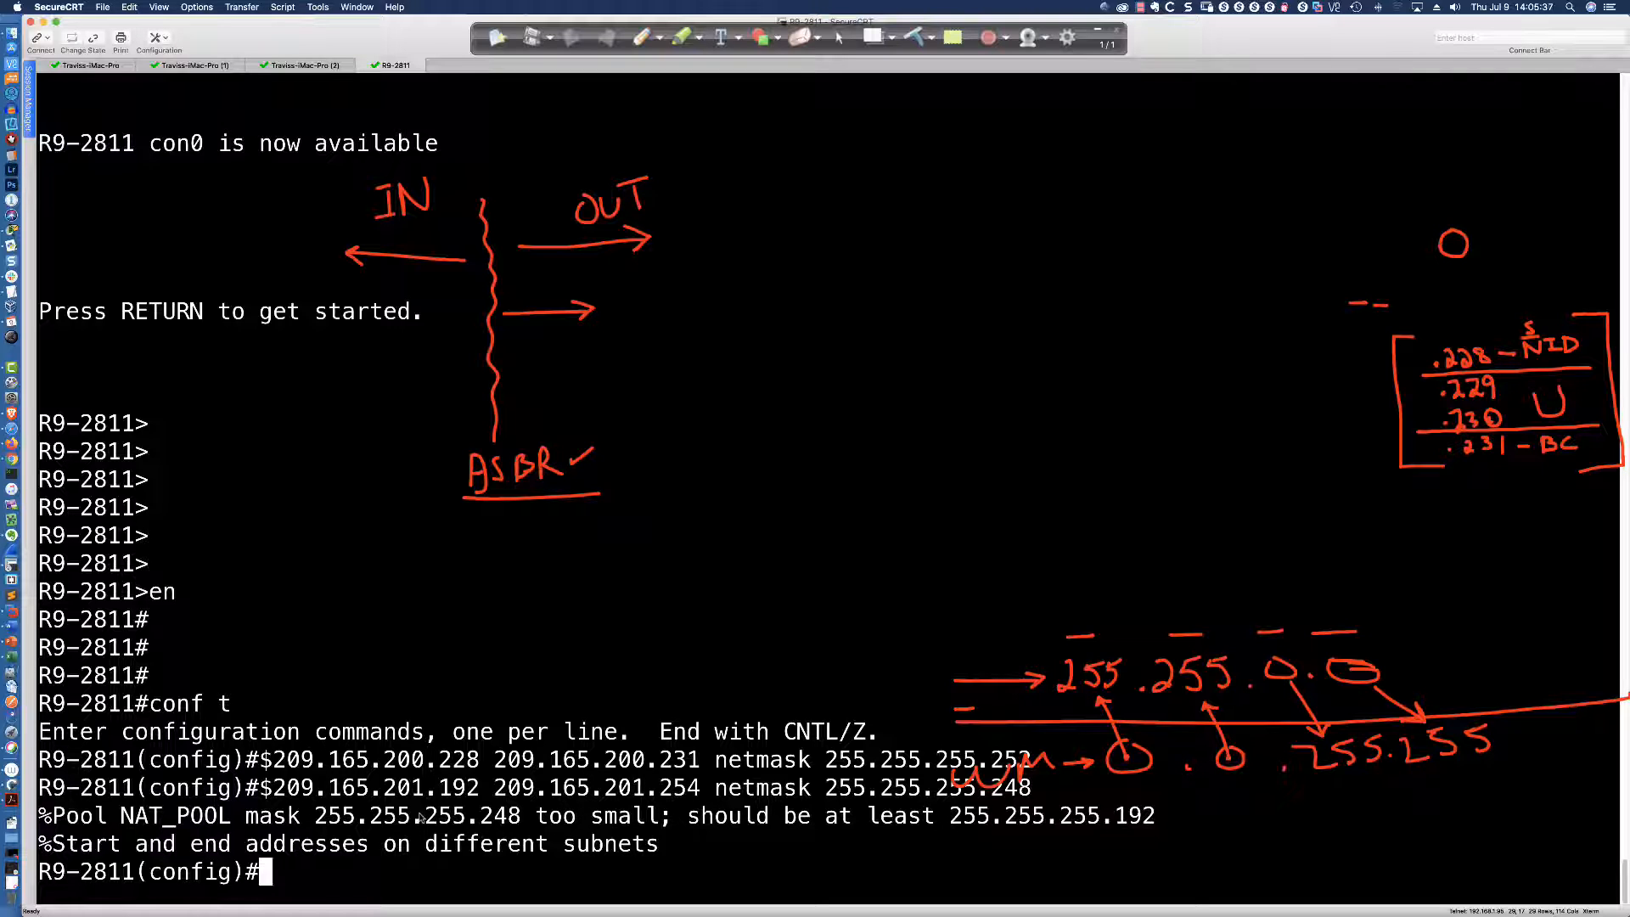
# Highlight the suggested minimum netmask in the R9-2811 output and the address range in the first pool command
pyautogui.moveTo(412, 817); pyautogui.dragTo(668, 821)
pyautogui.moveTo(1159, 818); pyautogui.dragTo(952, 820)
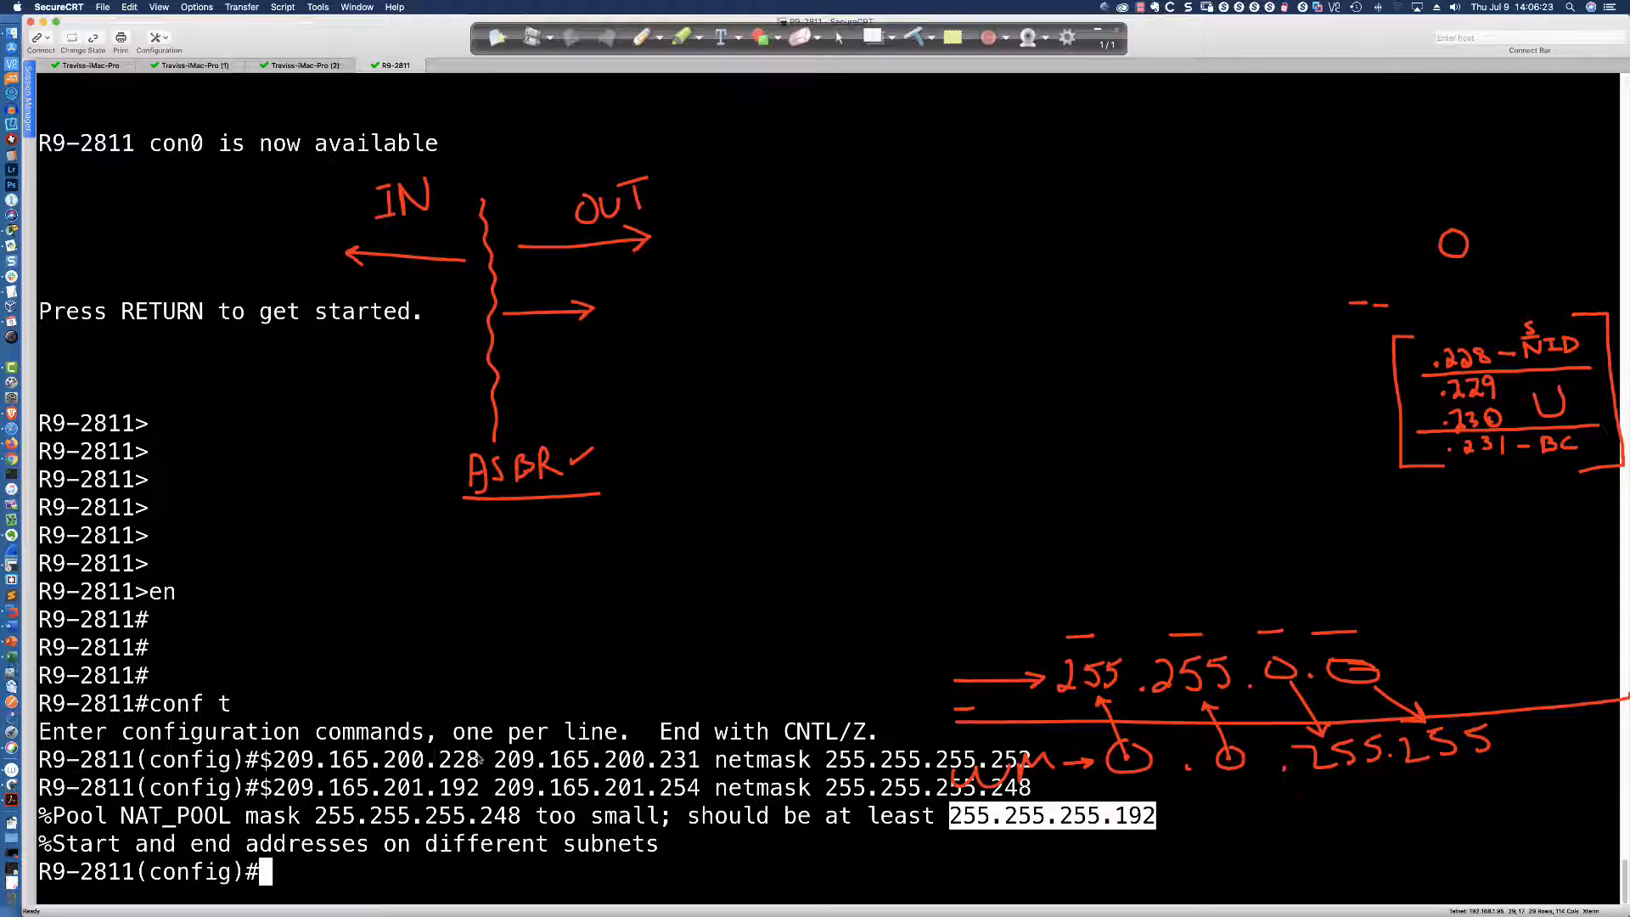
pyautogui.moveTo(274, 761); pyautogui.dragTo(710, 761)
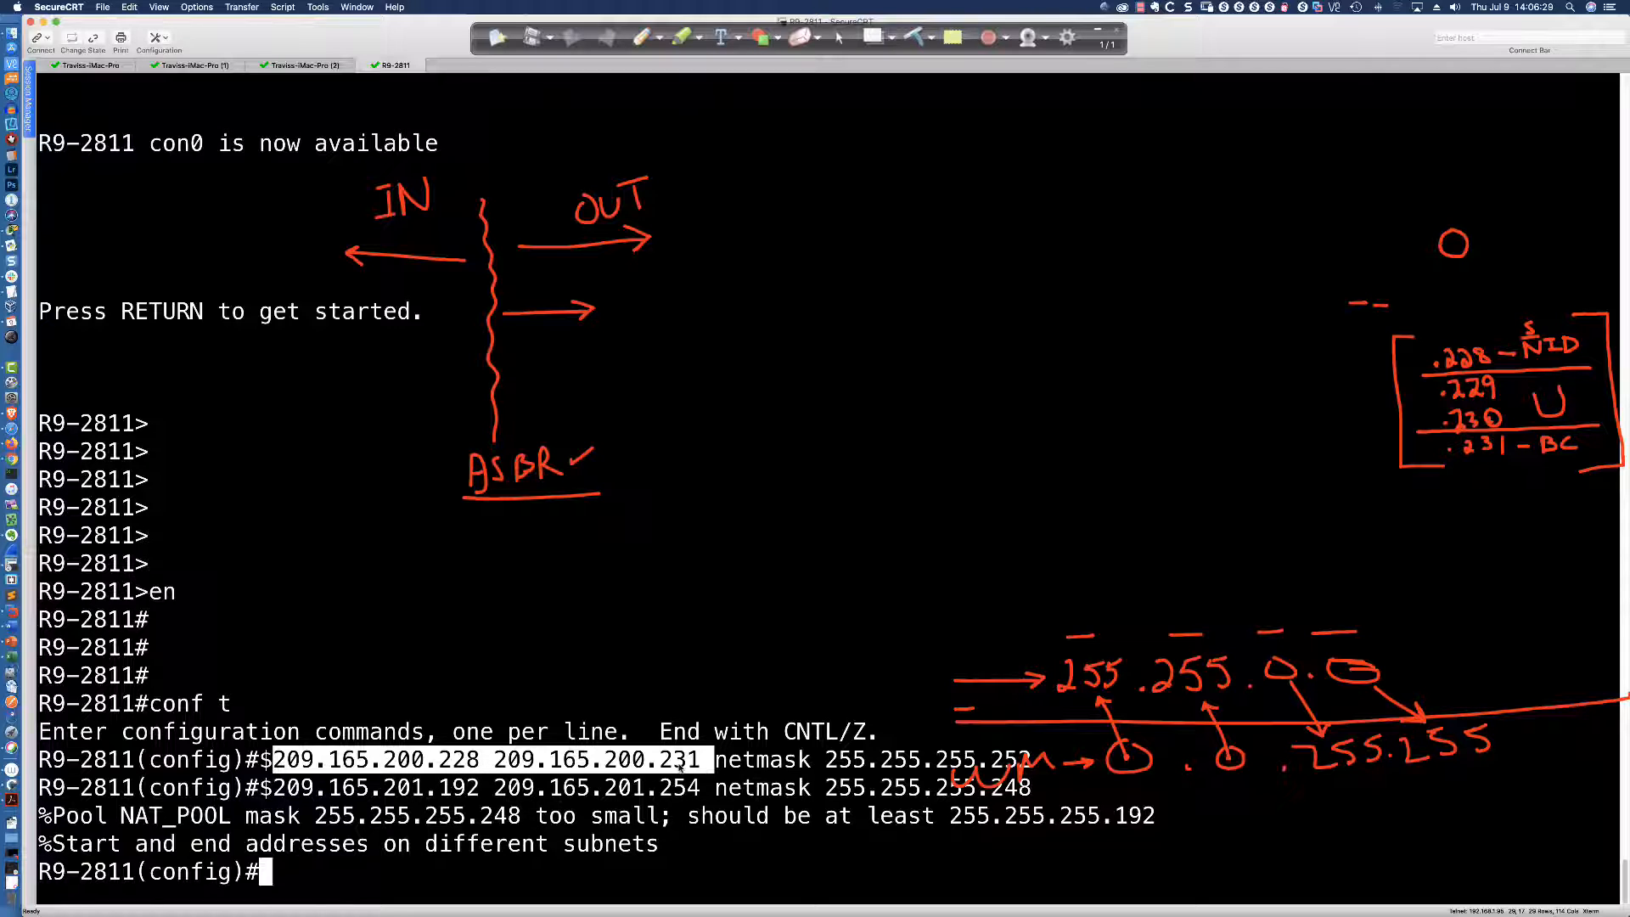
pyautogui.click(489, 770)
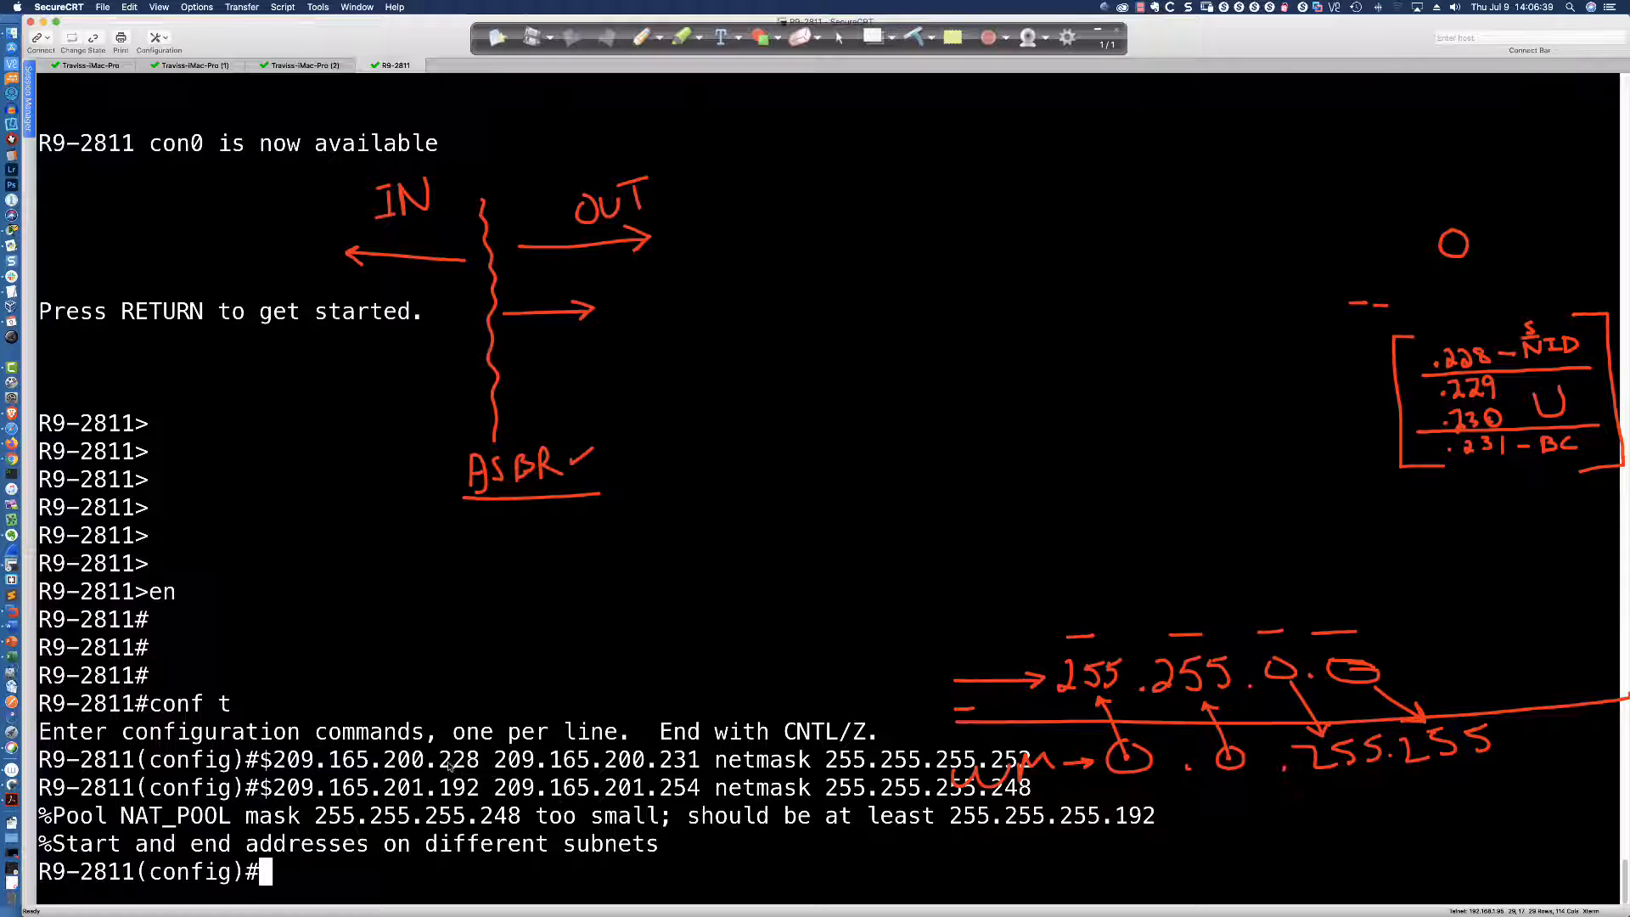
pyautogui.moveTo(262, 760); pyautogui.dragTo(698, 763)
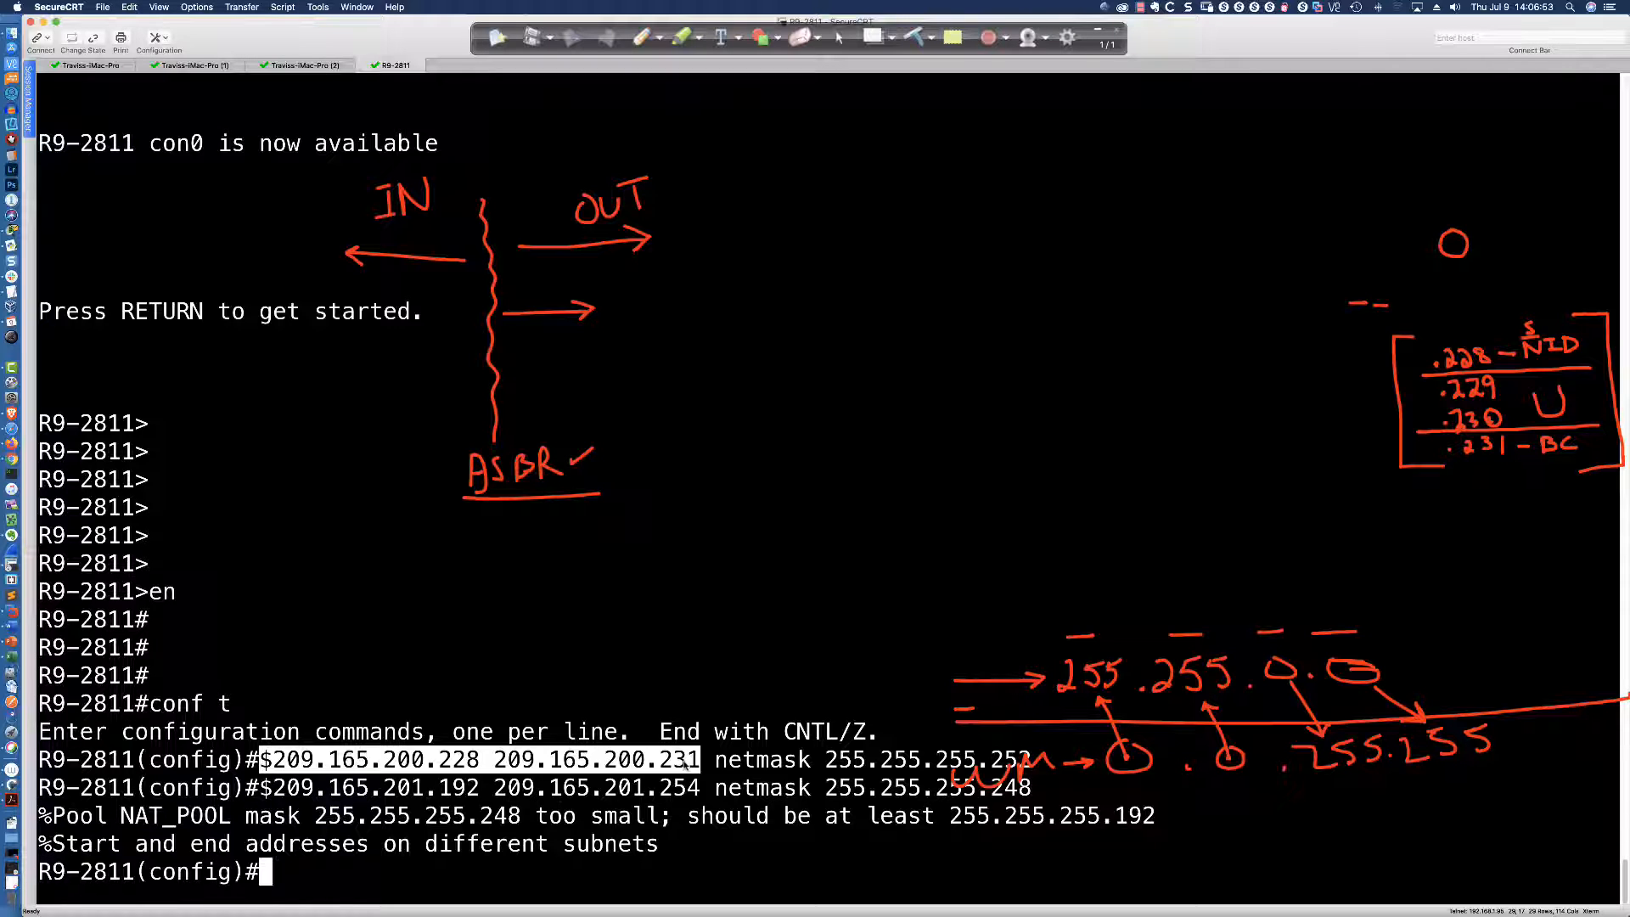
pyautogui.click(632, 748)
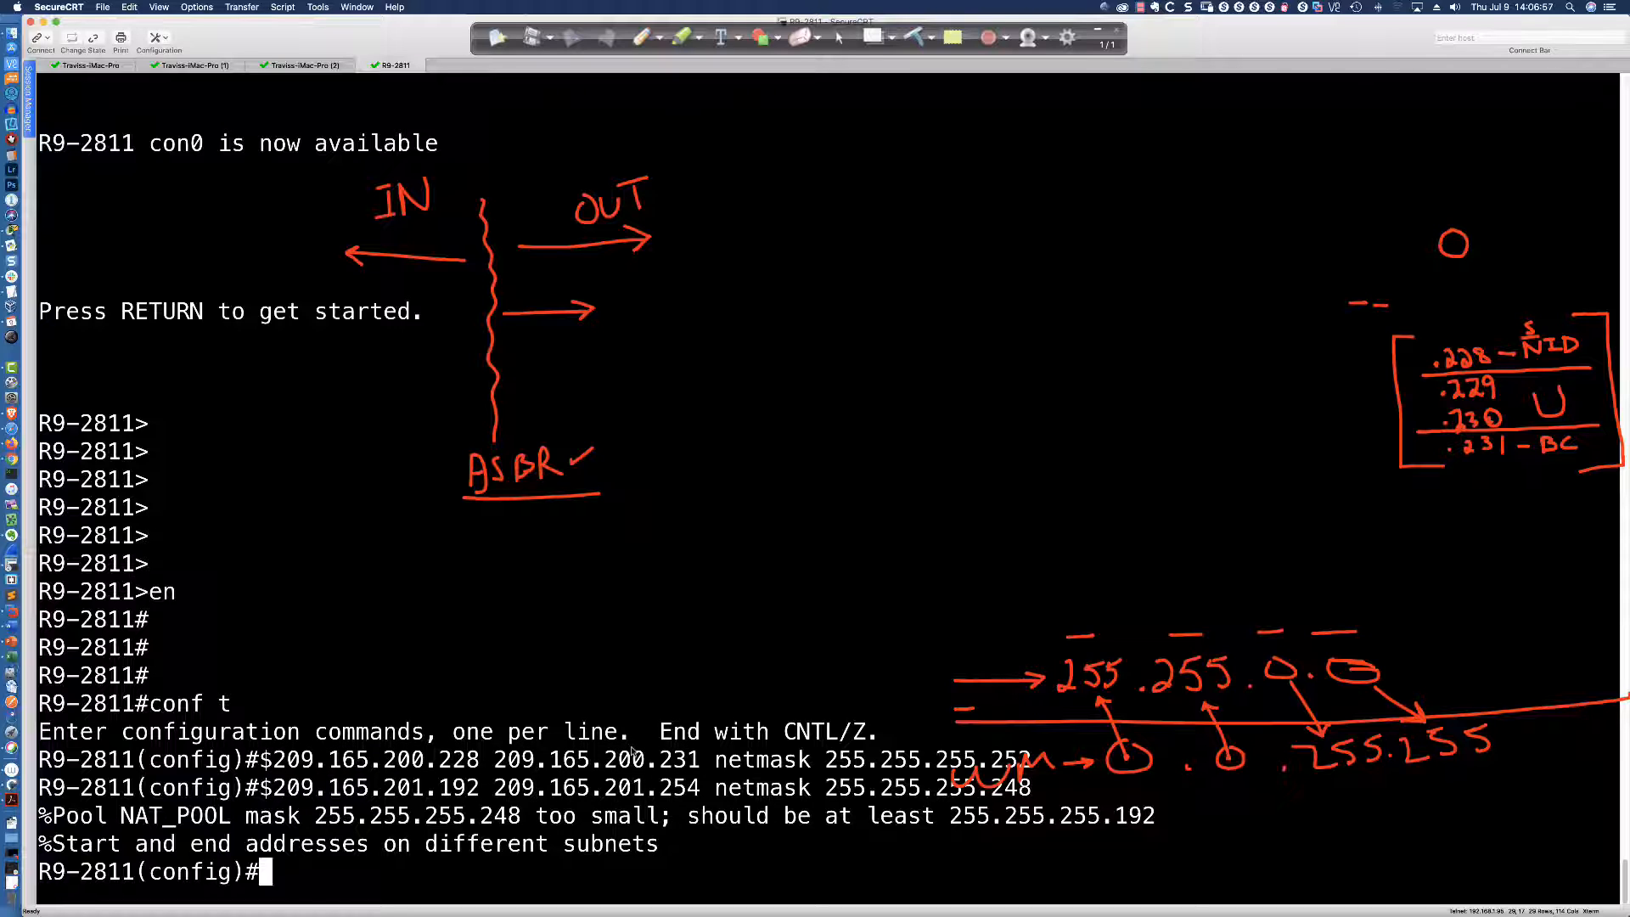
# Switch to Packet Tracer and clear the pending NAT_POOL command from R2's command line, ending at an empty configuration prompt
pyautogui.press('super+Tab')
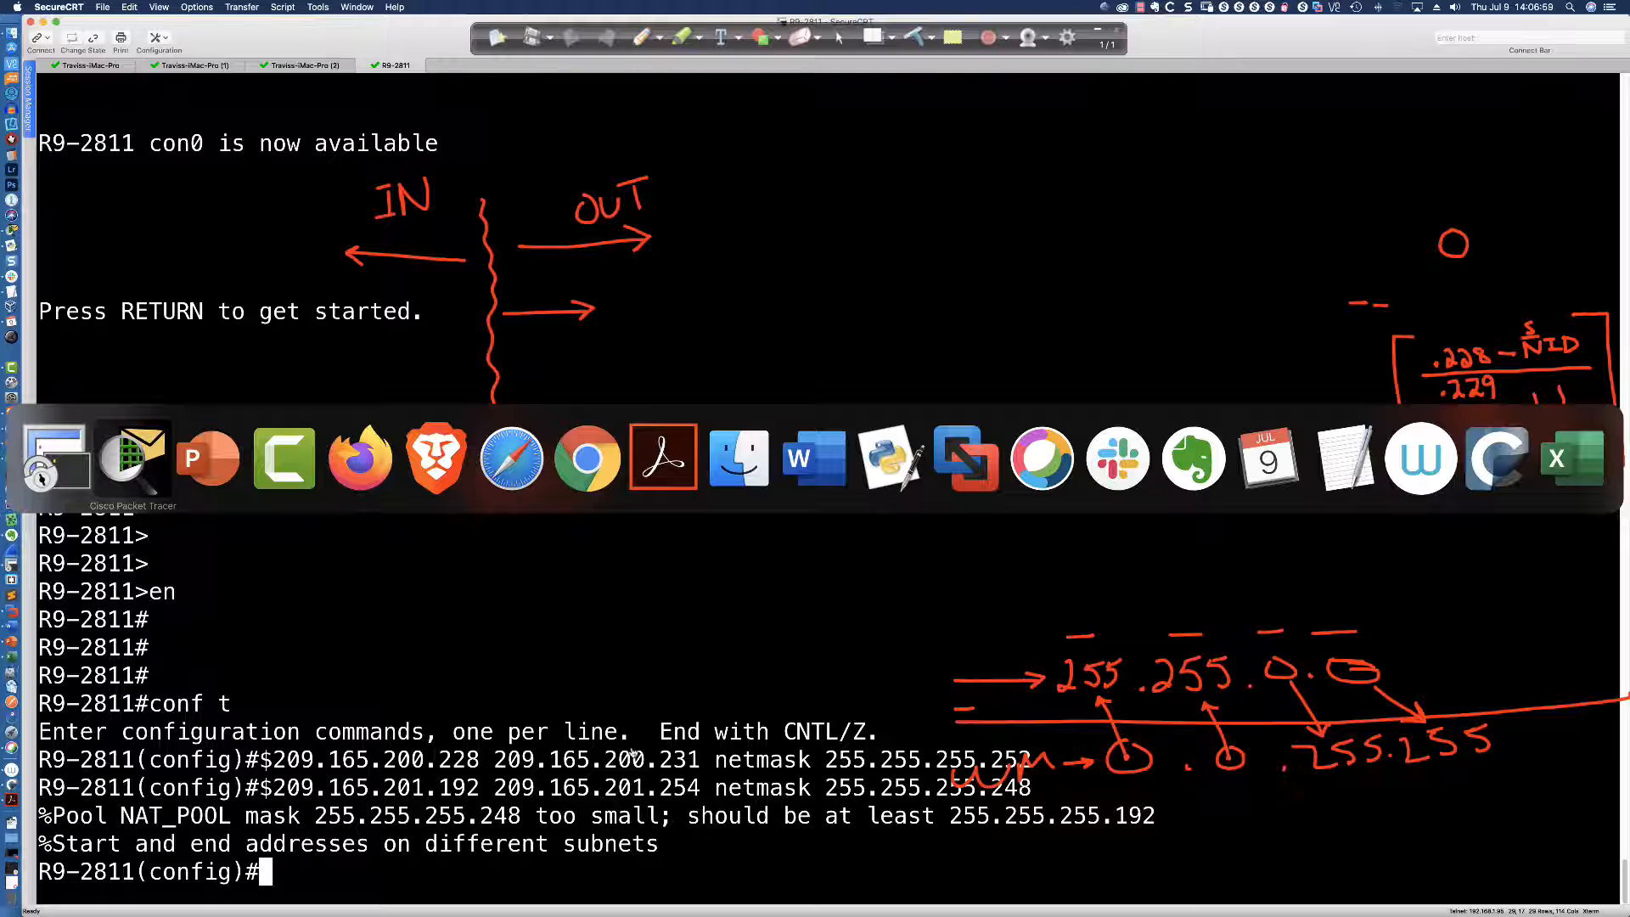
pyautogui.press('super+Tab')
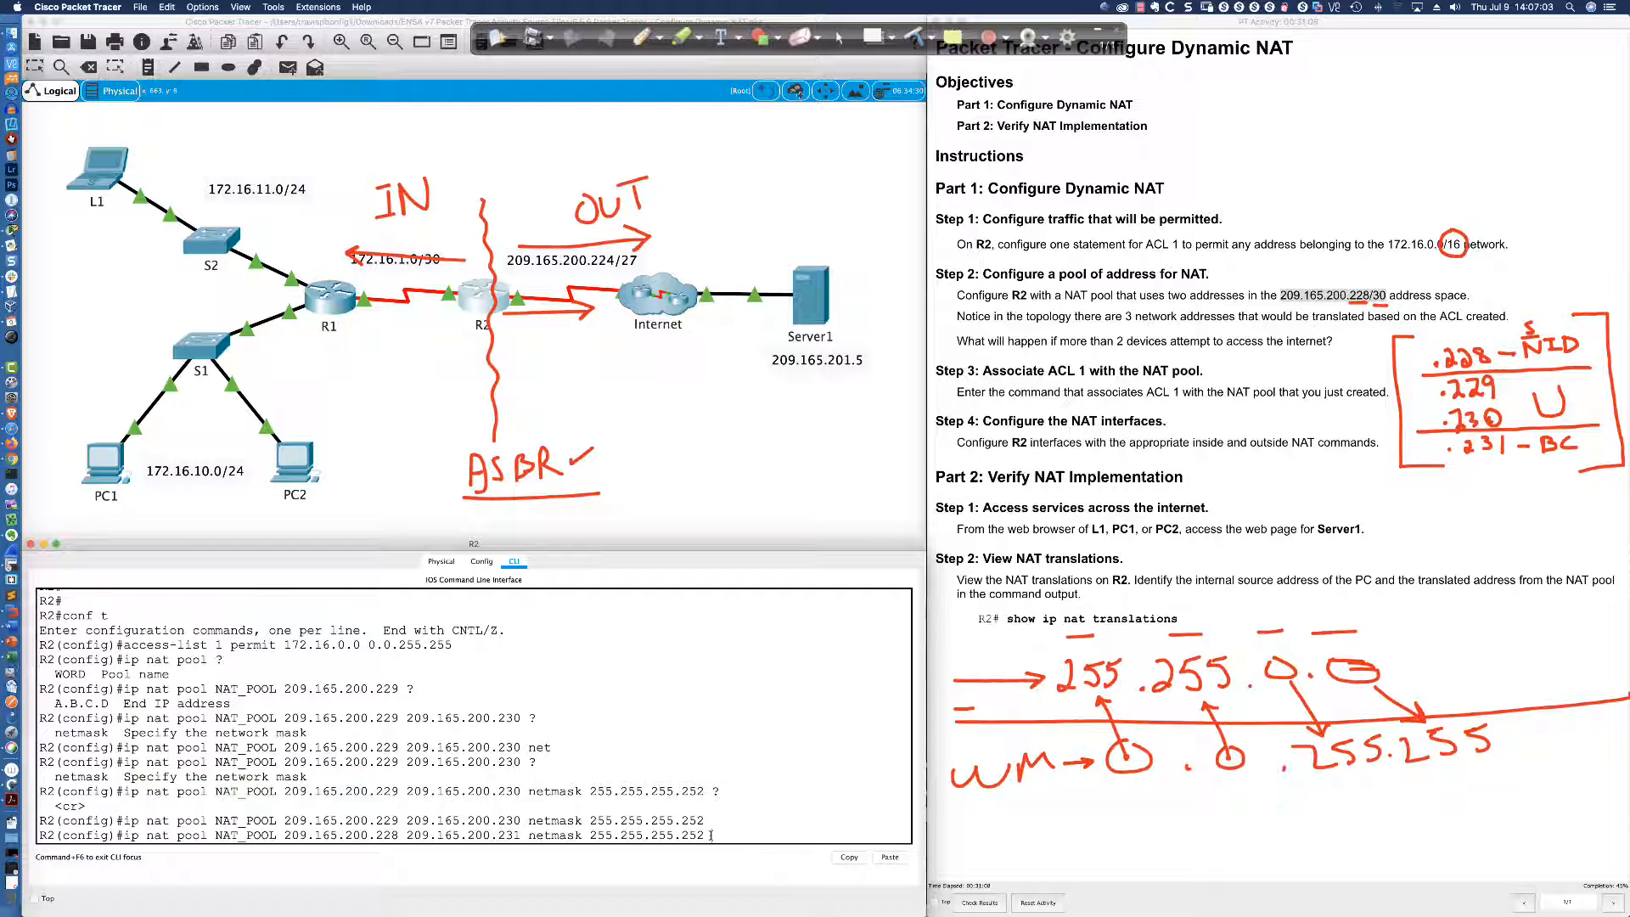
pyautogui.press('BackSpace')
pyautogui.press('BackSpace')
pyautogui.press('BackSpace')
pyautogui.press('BackSpace')
pyautogui.press('BackSpace')
pyautogui.press('BackSpace')
pyautogui.press('BackSpace')
pyautogui.press('BackSpace')
pyautogui.press('BackSpace')
pyautogui.press('BackSpace')
pyautogui.press('BackSpace')
pyautogui.press('BackSpace')
pyautogui.press('BackSpace')
pyautogui.press('BackSpace')
pyautogui.press('BackSpace')
pyautogui.press('BackSpace')
pyautogui.press('BackSpace')
pyautogui.press('BackSpace')
pyautogui.press('BackSpace')
pyautogui.press('BackSpace')
pyautogui.press('BackSpace')
pyautogui.press('BackSpace')
pyautogui.press('BackSpace')
pyautogui.press('BackSpace')
pyautogui.press('BackSpace')
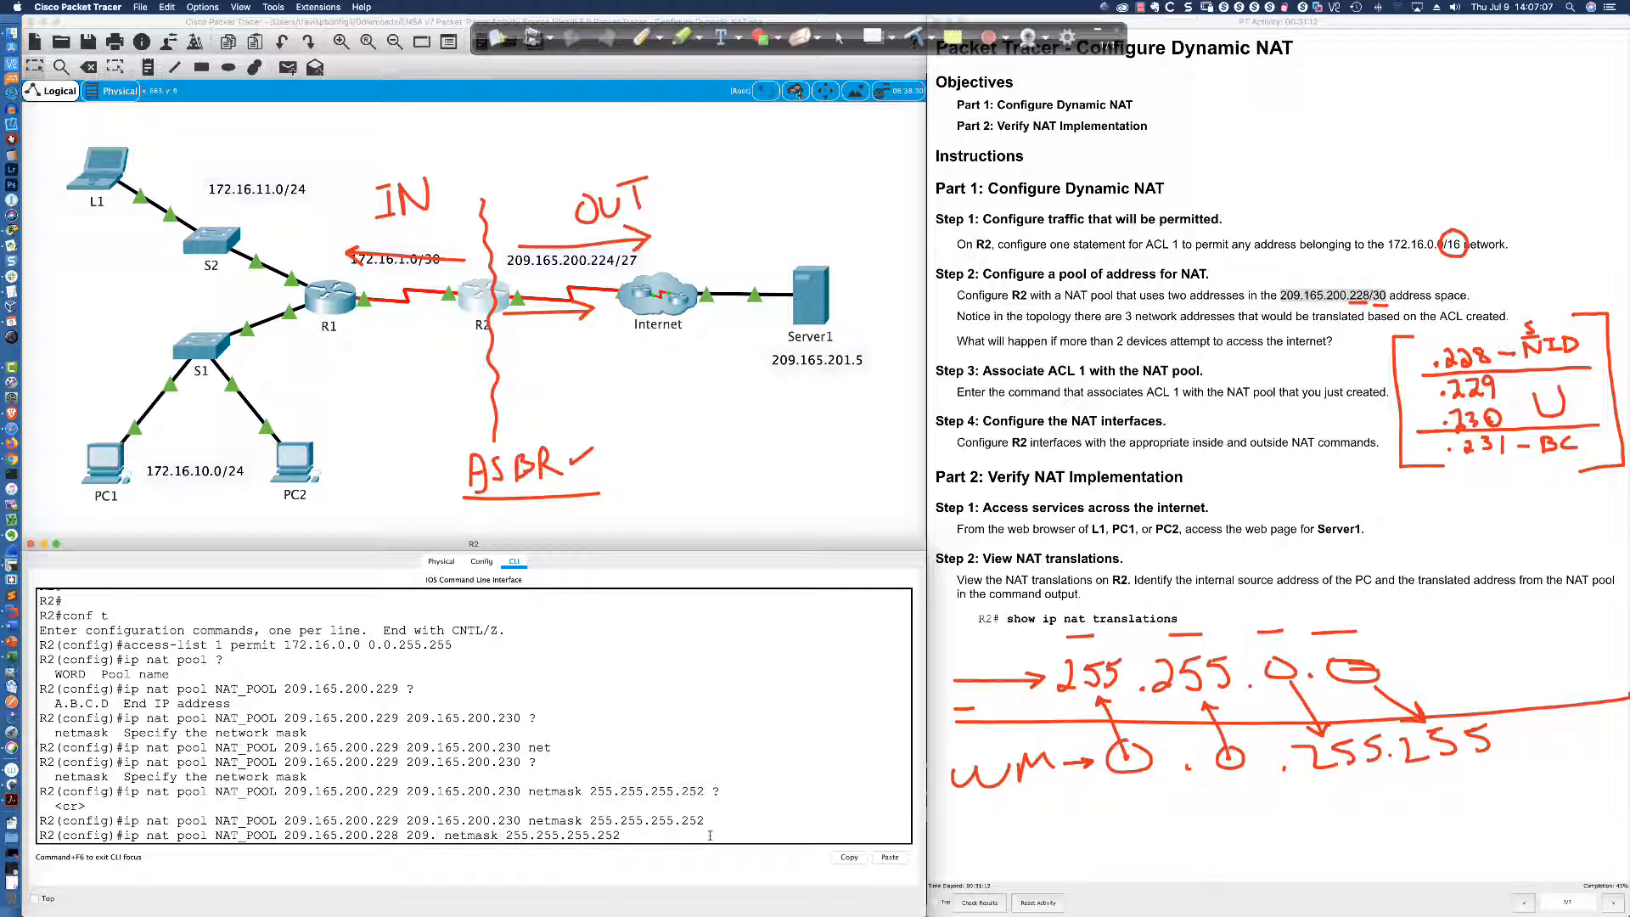
pyautogui.press('BackSpace')
pyautogui.press('BackSpace')
pyautogui.press('BackSpace')
pyautogui.press('BackSpace')
pyautogui.press('BackSpace')
pyautogui.press('BackSpace')
pyautogui.press('BackSpace')
pyautogui.press('BackSpace')
pyautogui.press('BackSpace')
pyautogui.press('BackSpace')
pyautogui.press('BackSpace')
pyautogui.press('BackSpace')
pyautogui.press('BackSpace')
pyautogui.press('BackSpace')
pyautogui.press('BackSpace')
pyautogui.press('BackSpace')
pyautogui.press('BackSpace')
pyautogui.press('BackSpace')
pyautogui.press('BackSpace')
pyautogui.press('BackSpace')
pyautogui.press('BackSpace')
pyautogui.press('BackSpace')
pyautogui.press('BackSpace')
pyautogui.press('BackSpace')
pyautogui.press('BackSpace')
pyautogui.press('BackSpace')
pyautogui.press('BackSpace')
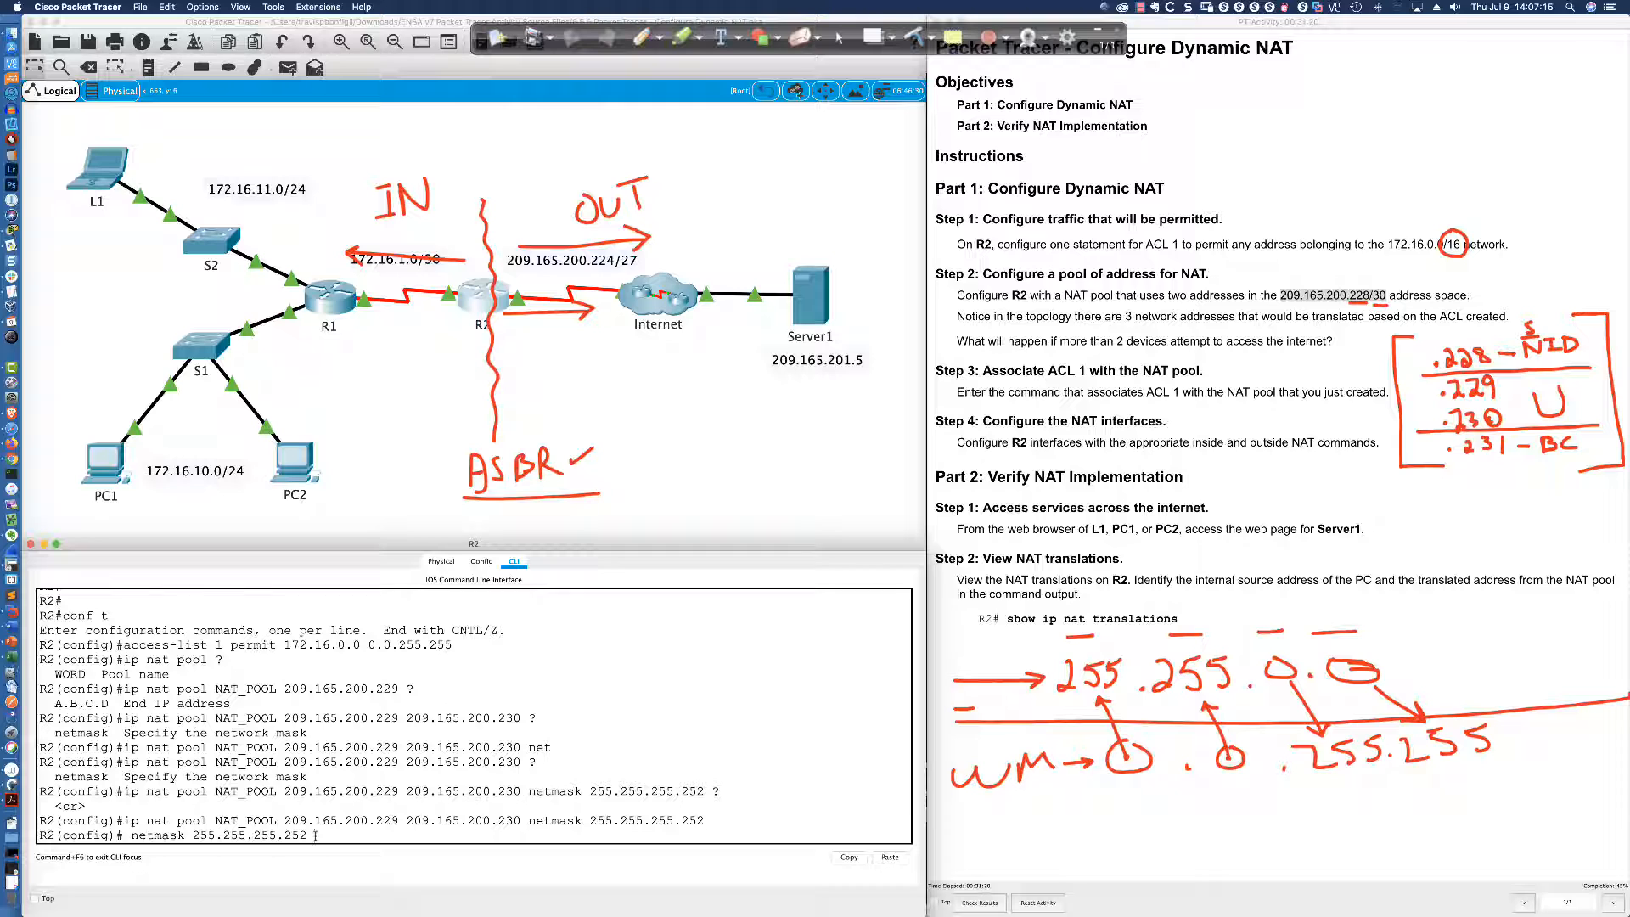
pyautogui.press('Return')
pyautogui.press('Return')
pyautogui.press('Return')
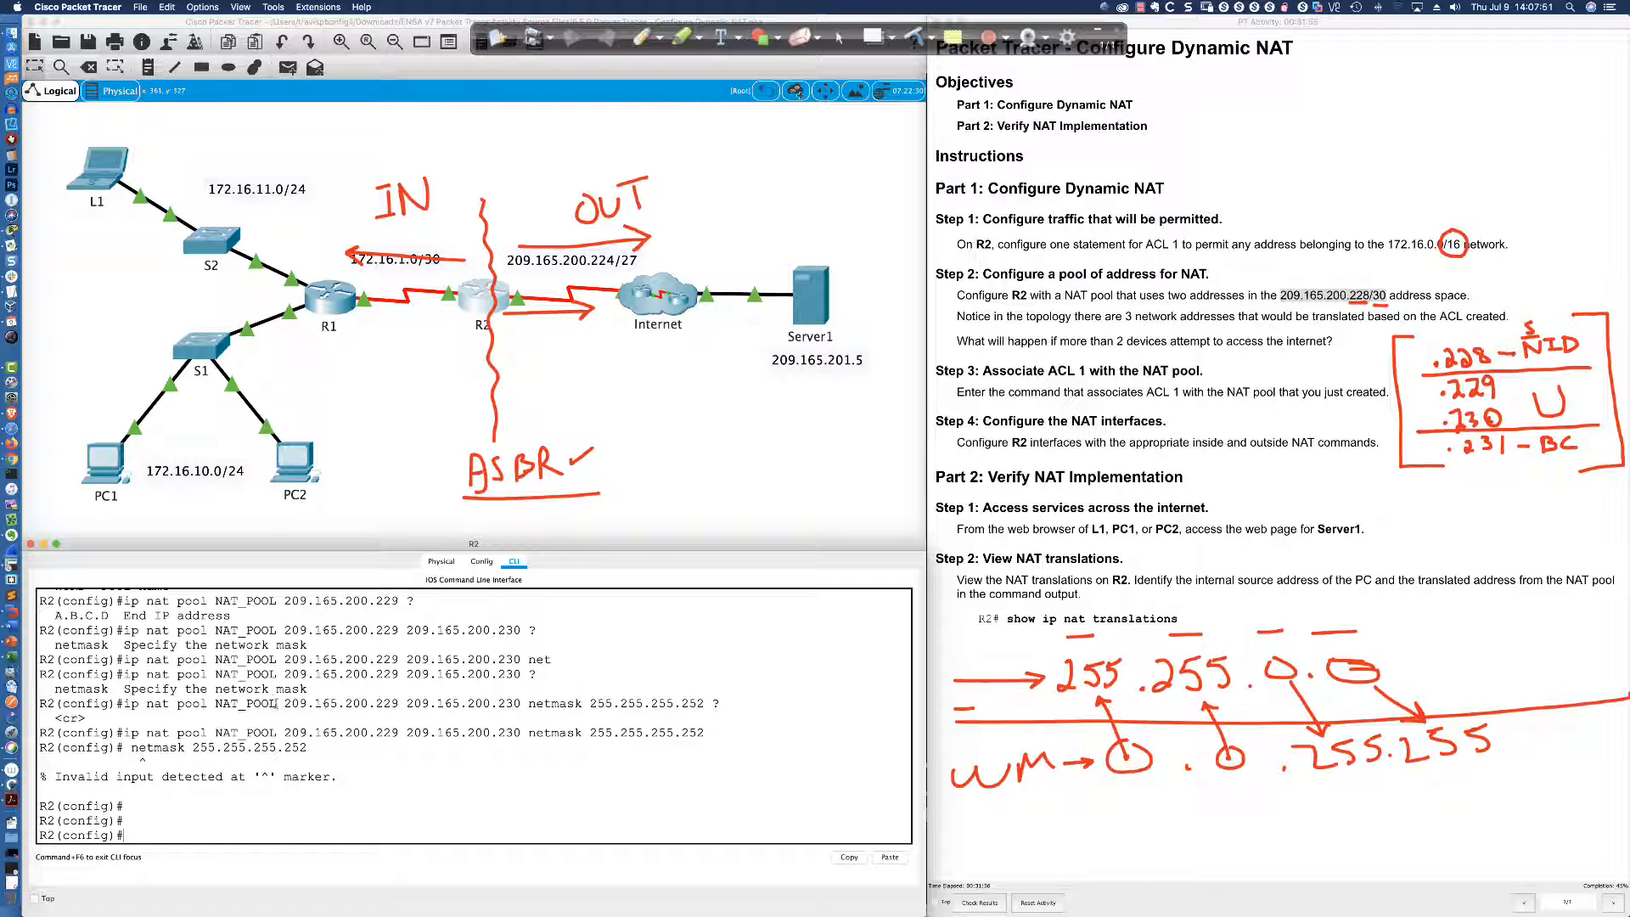
# Highlight the address range in R2's NAT_POOL command and check the topology against the SecureCRT session
pyautogui.moveTo(286, 704); pyautogui.dragTo(523, 705)
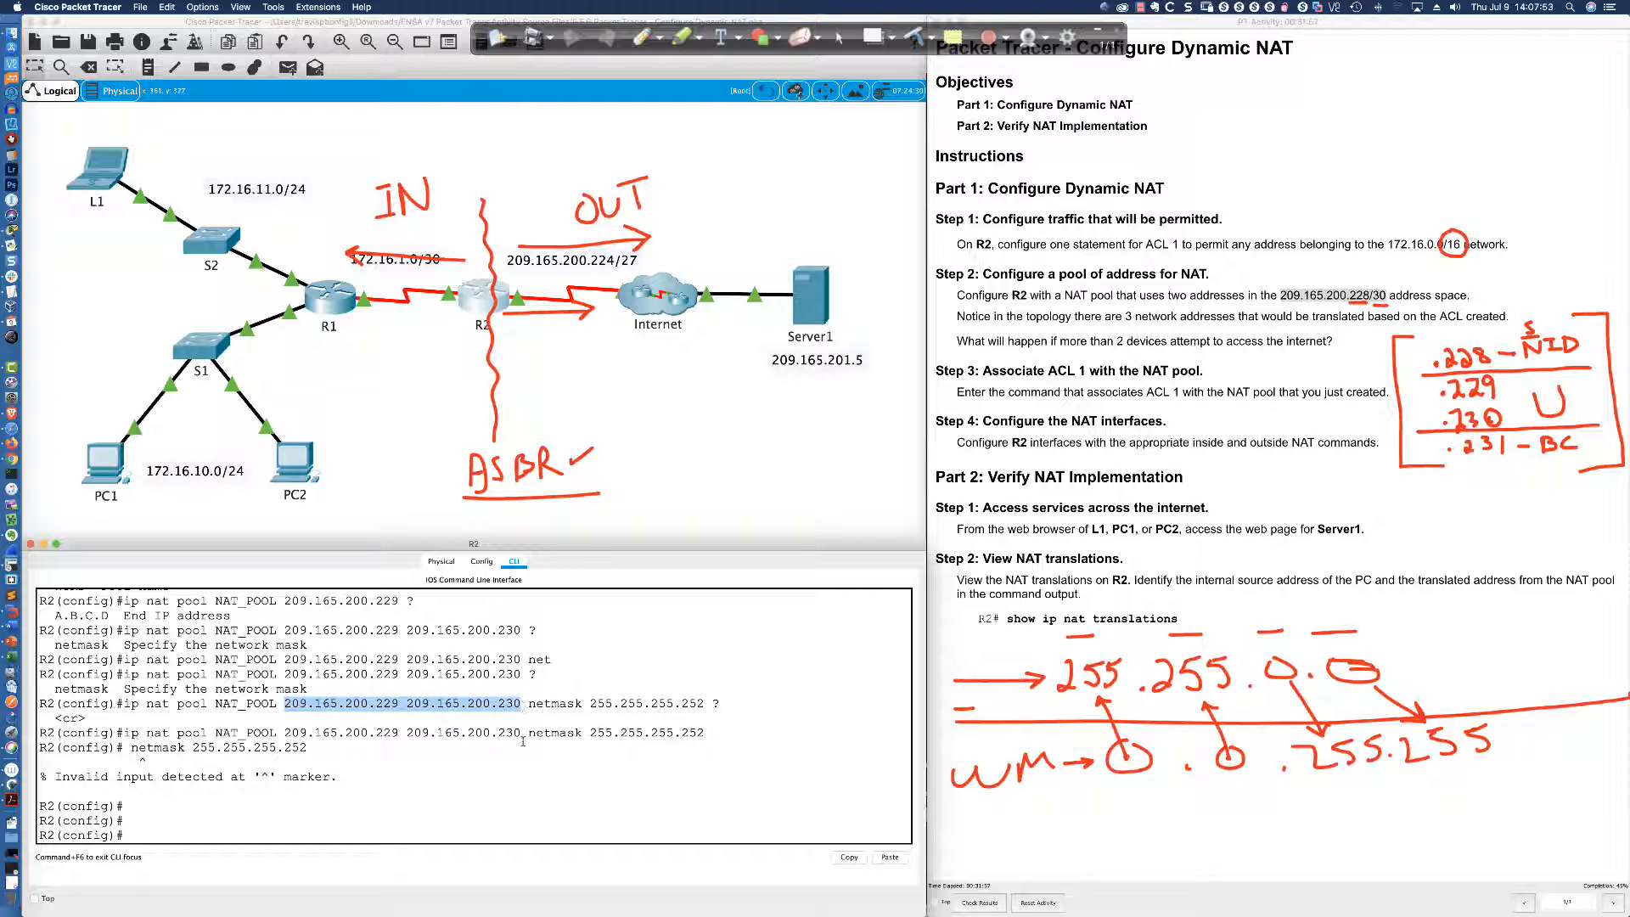
pyautogui.click(109, 206)
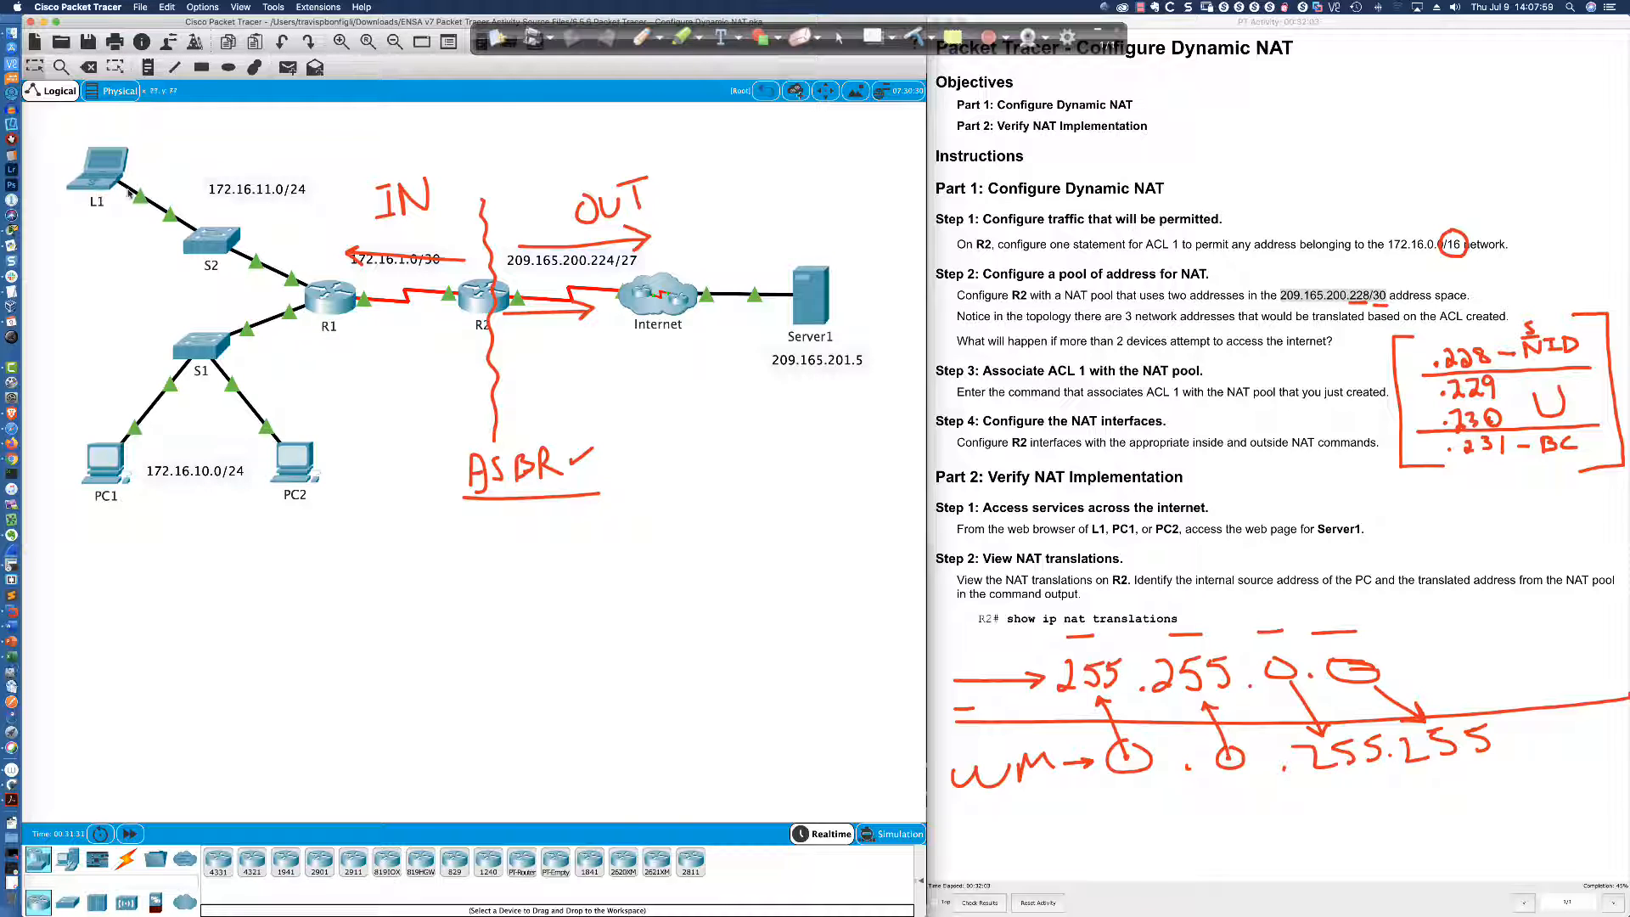
pyautogui.moveTo(108, 181)
pyautogui.press('super+Tab')
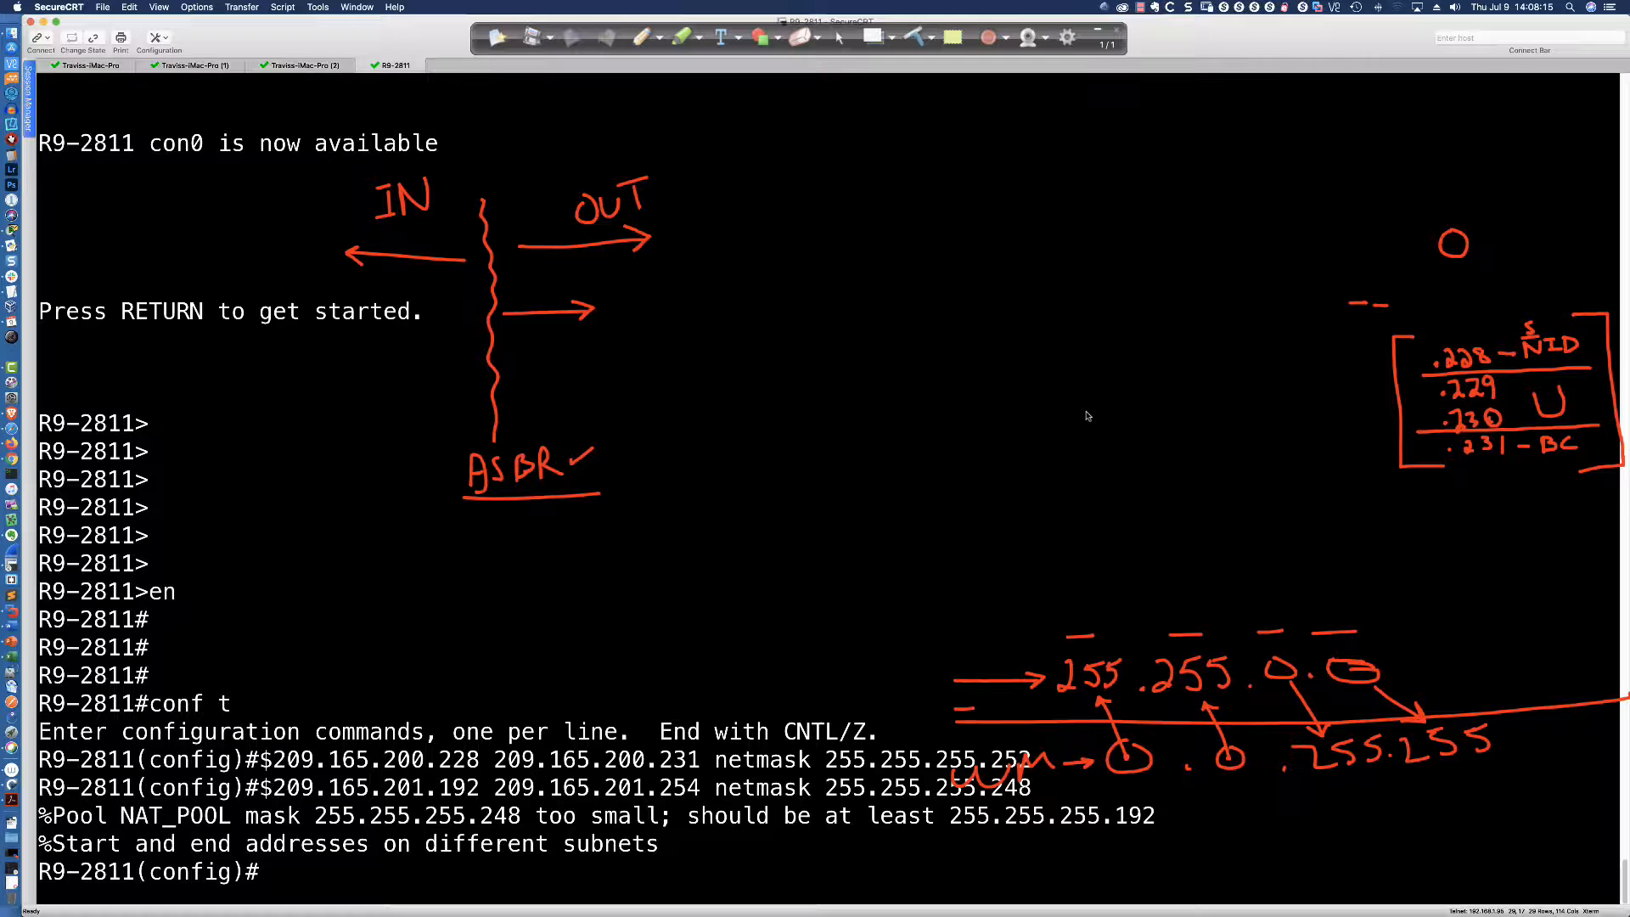
pyautogui.press('super+Tab')
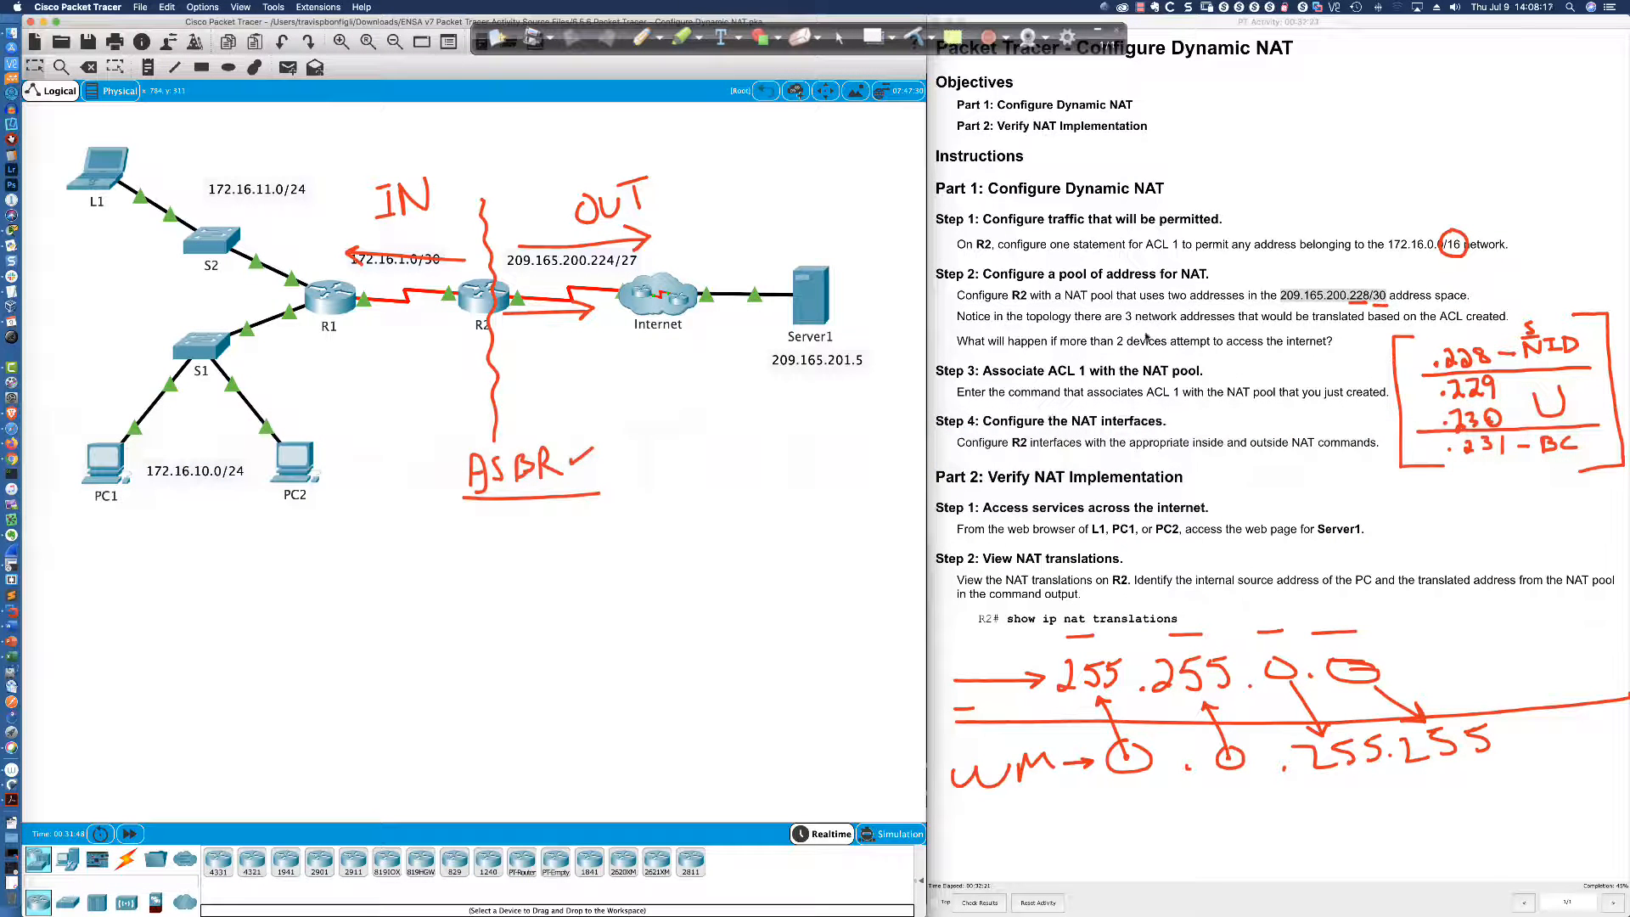
# Highlight the Step 2 pool instruction and the Step 3 instruction on associating ACL 1 with the NAT pool
pyautogui.click(1121, 316)
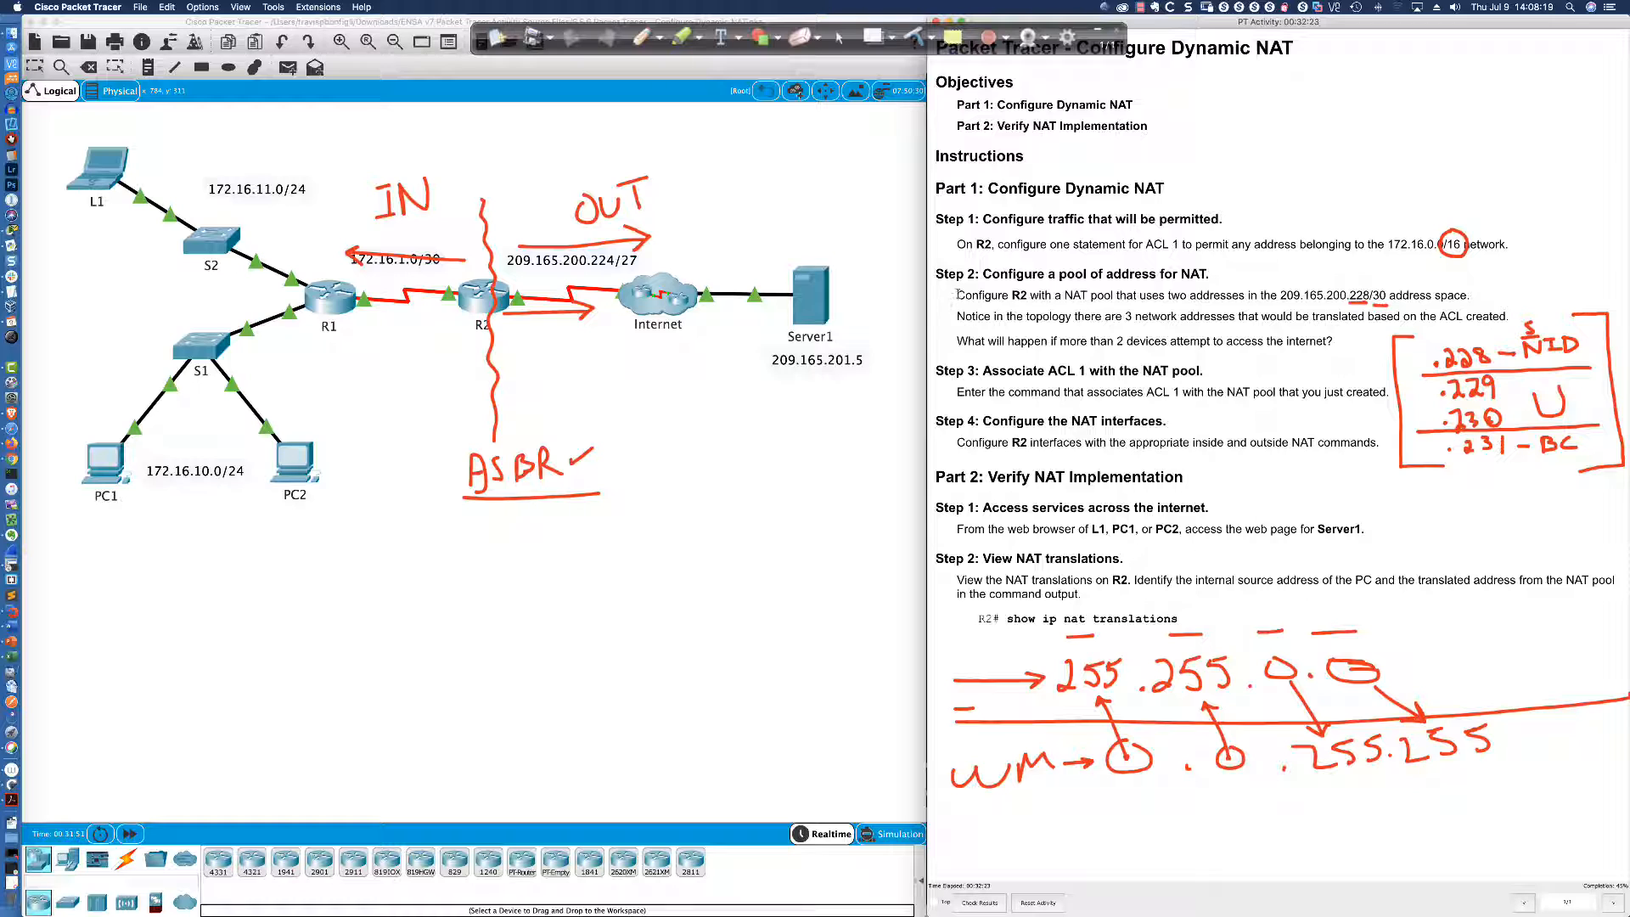
pyautogui.moveTo(957, 294); pyautogui.dragTo(1467, 298)
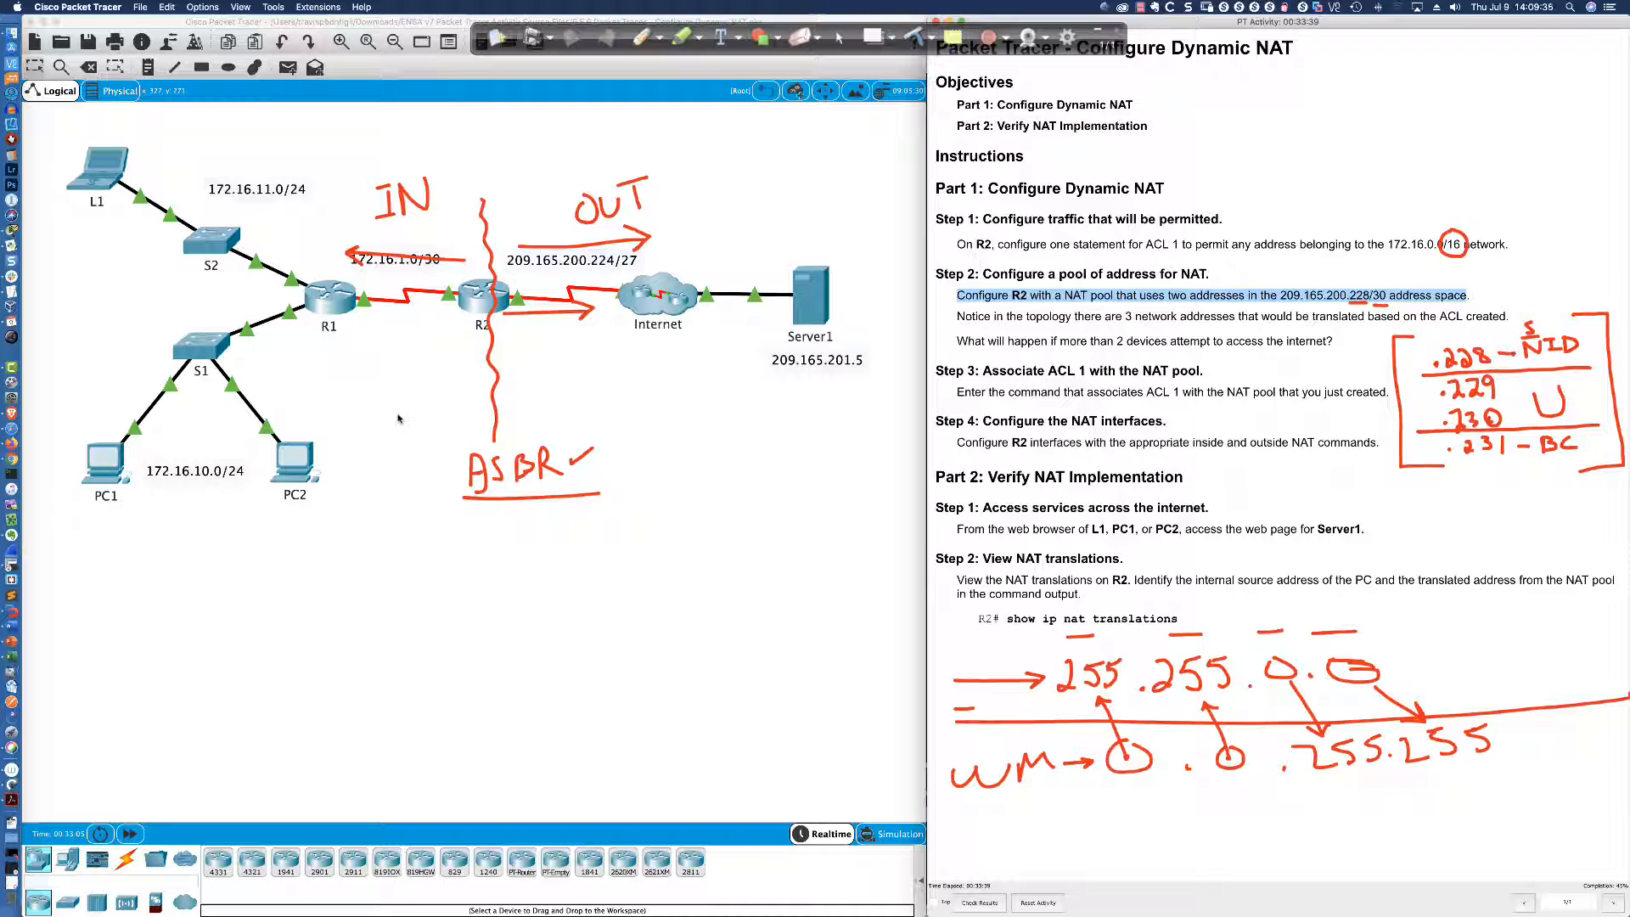
pyautogui.click(1005, 390)
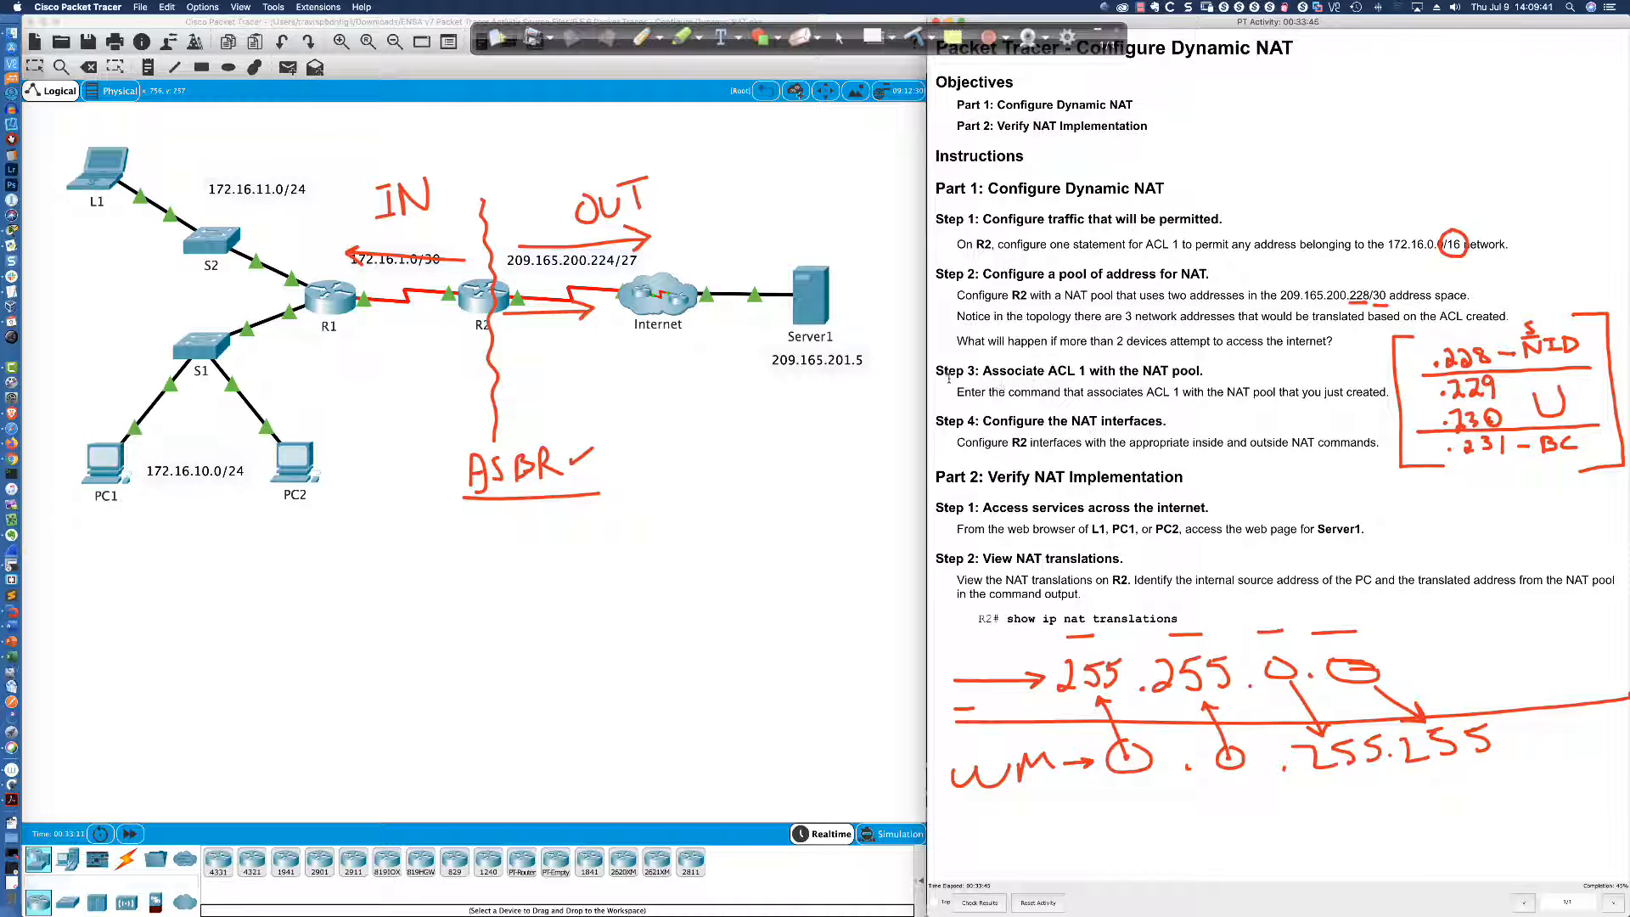
pyautogui.moveTo(937, 371); pyautogui.dragTo(1390, 395)
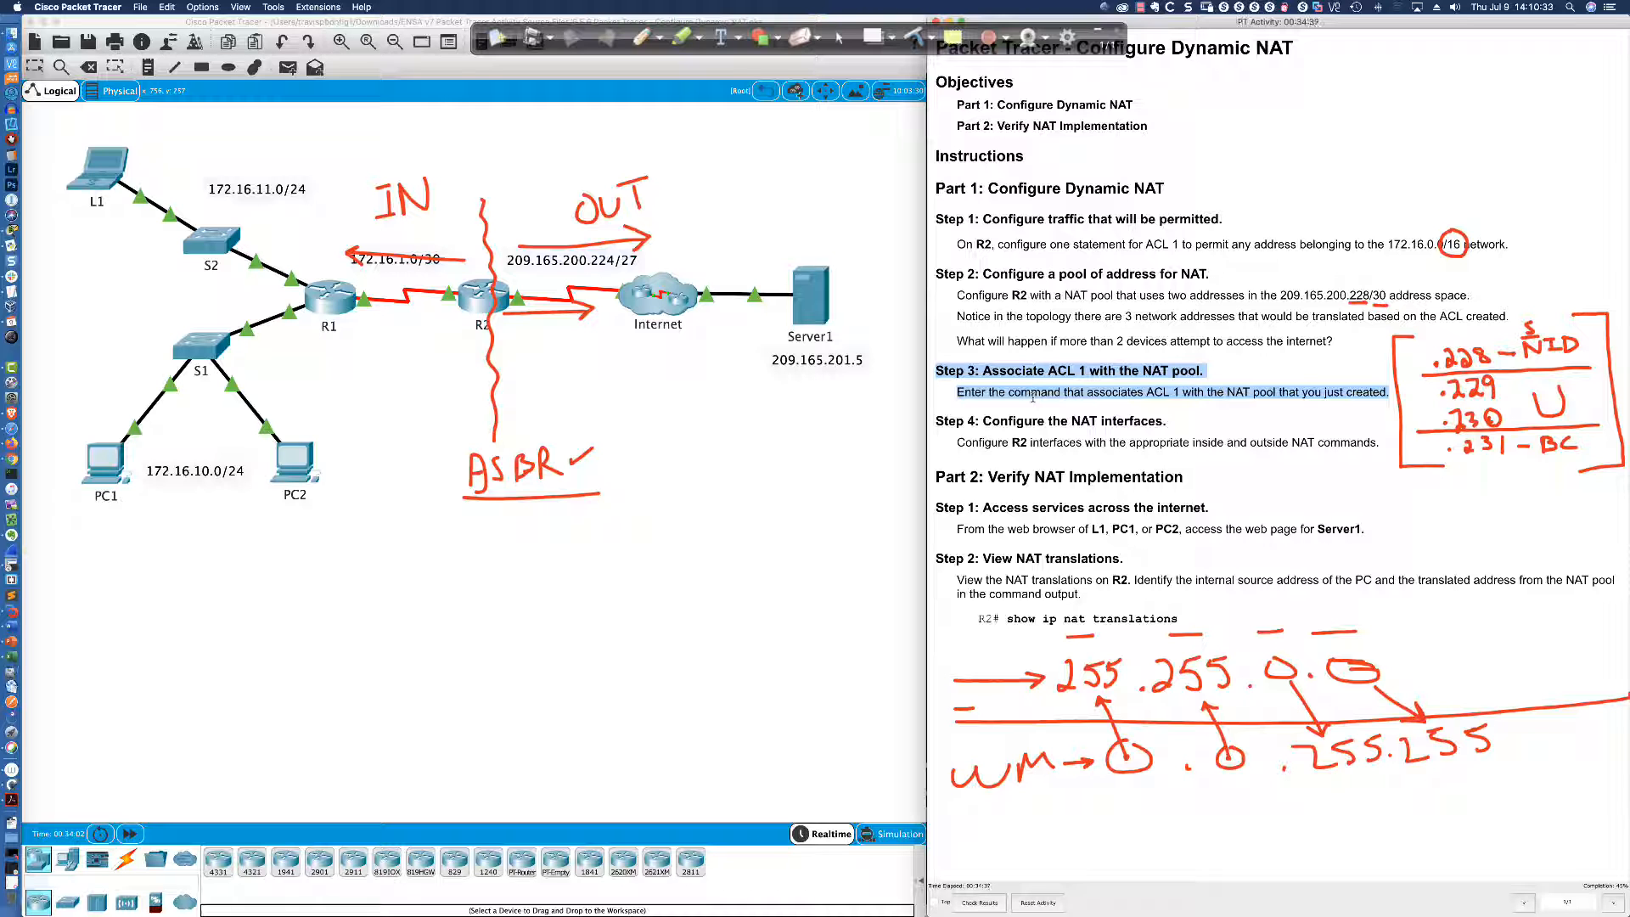
# Reopen R2's command line and start the ip nat inside source list command, requesting help for its list argument
pyautogui.click(474, 297)
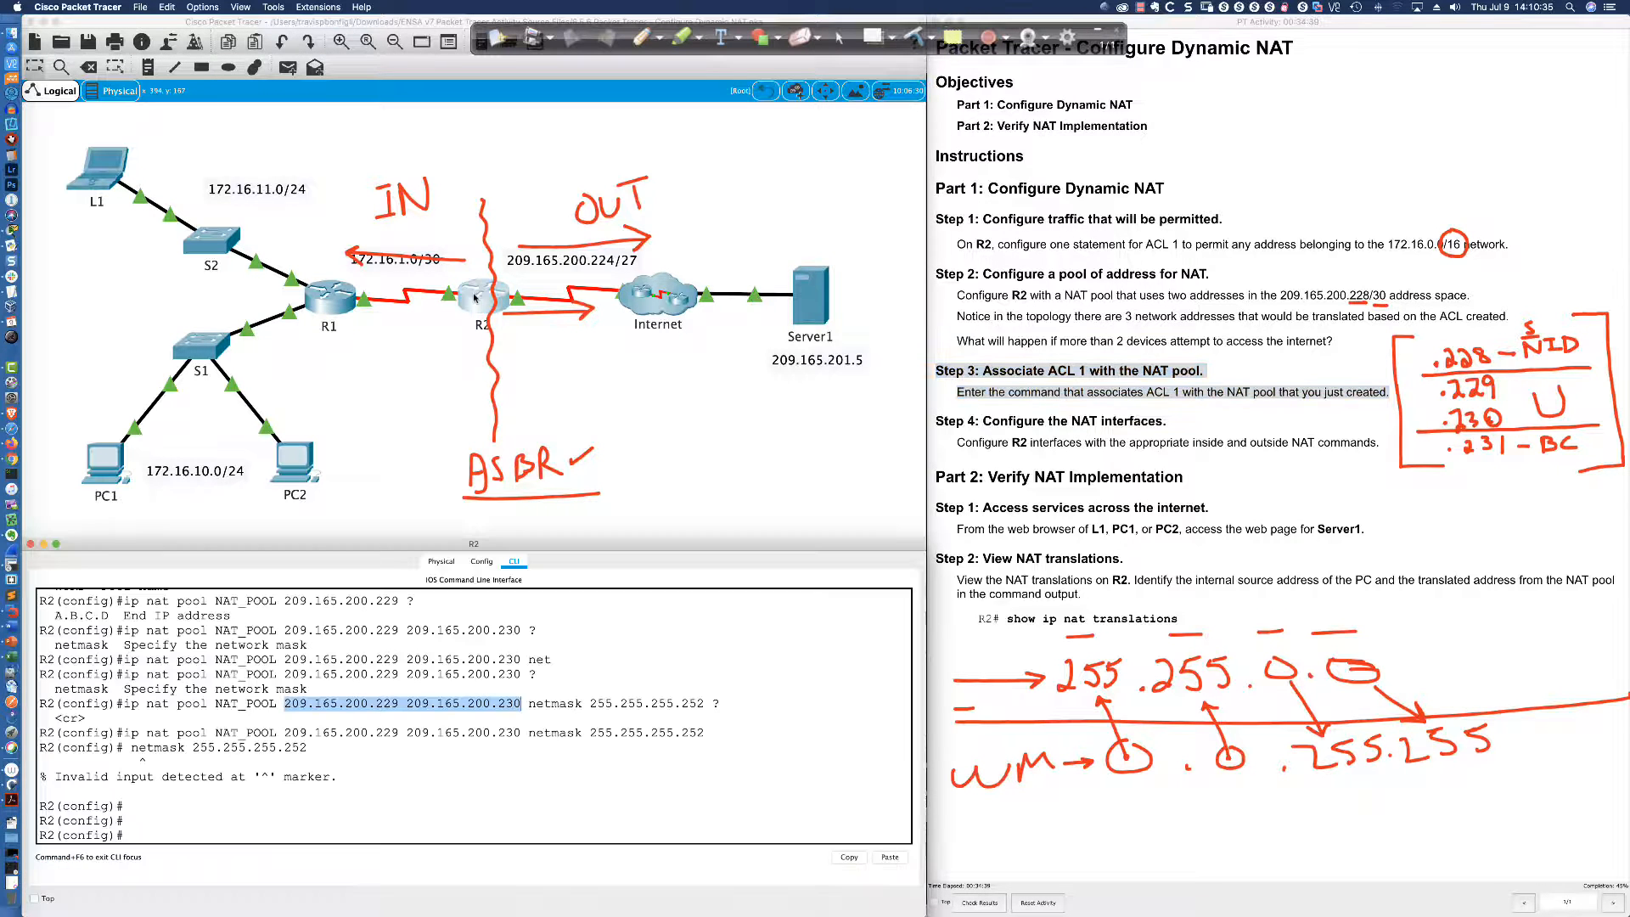
pyautogui.click(457, 813)
pyautogui.press('Return')
pyautogui.press('Return')
pyautogui.press('Return')
pyautogui.press('Return')
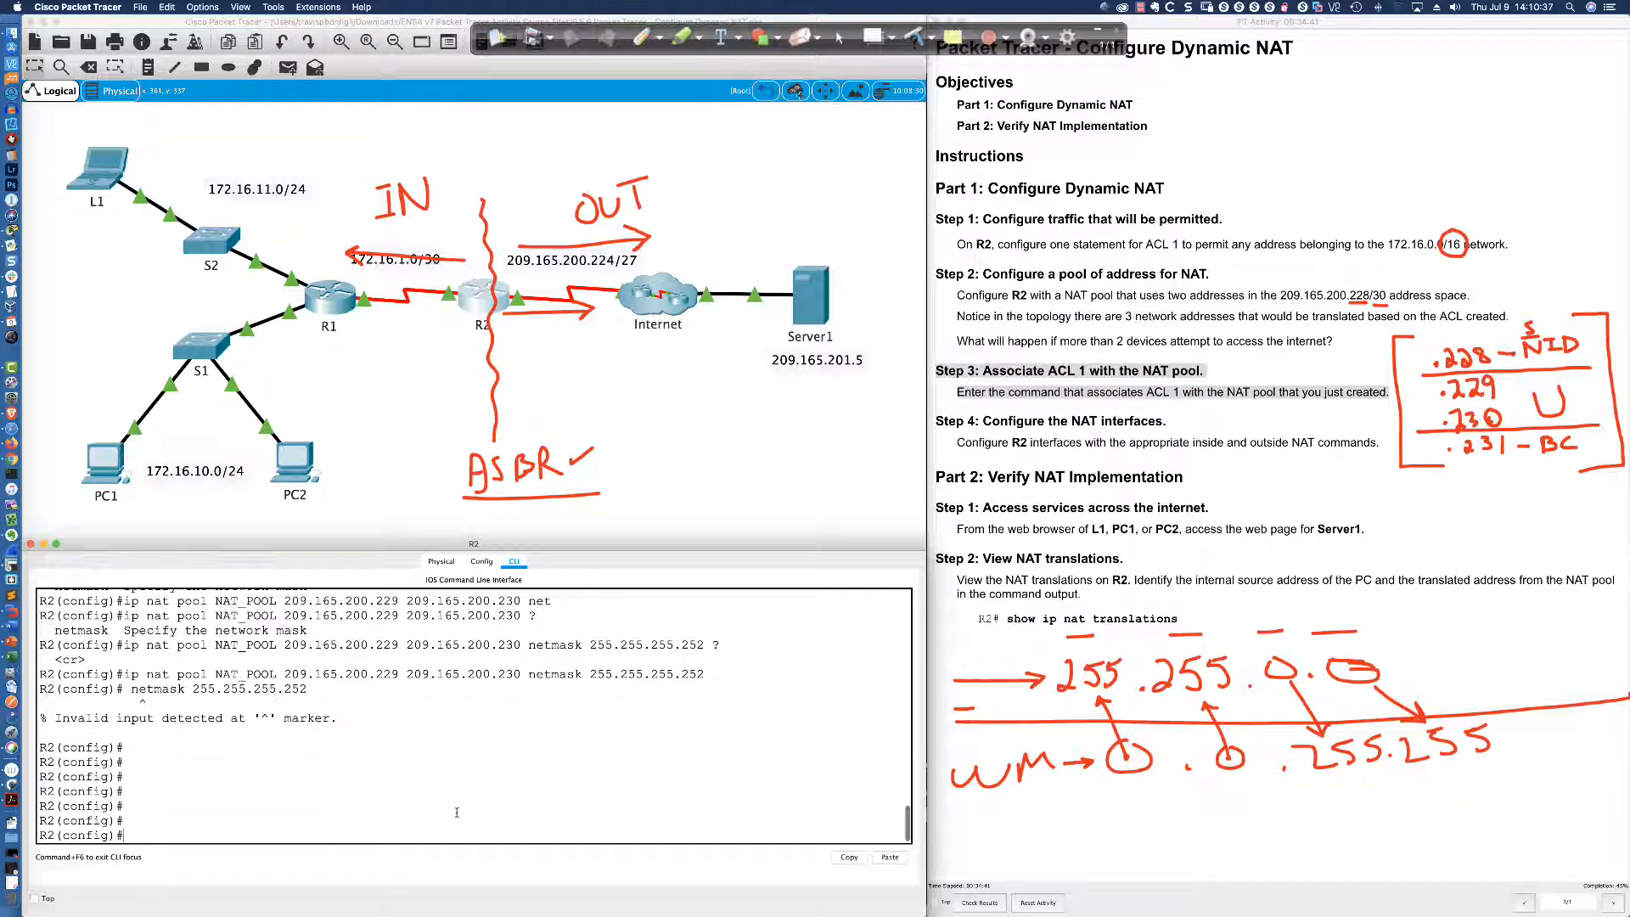
pyautogui.write('ip nat insid')
pyautogui.press('Tab')
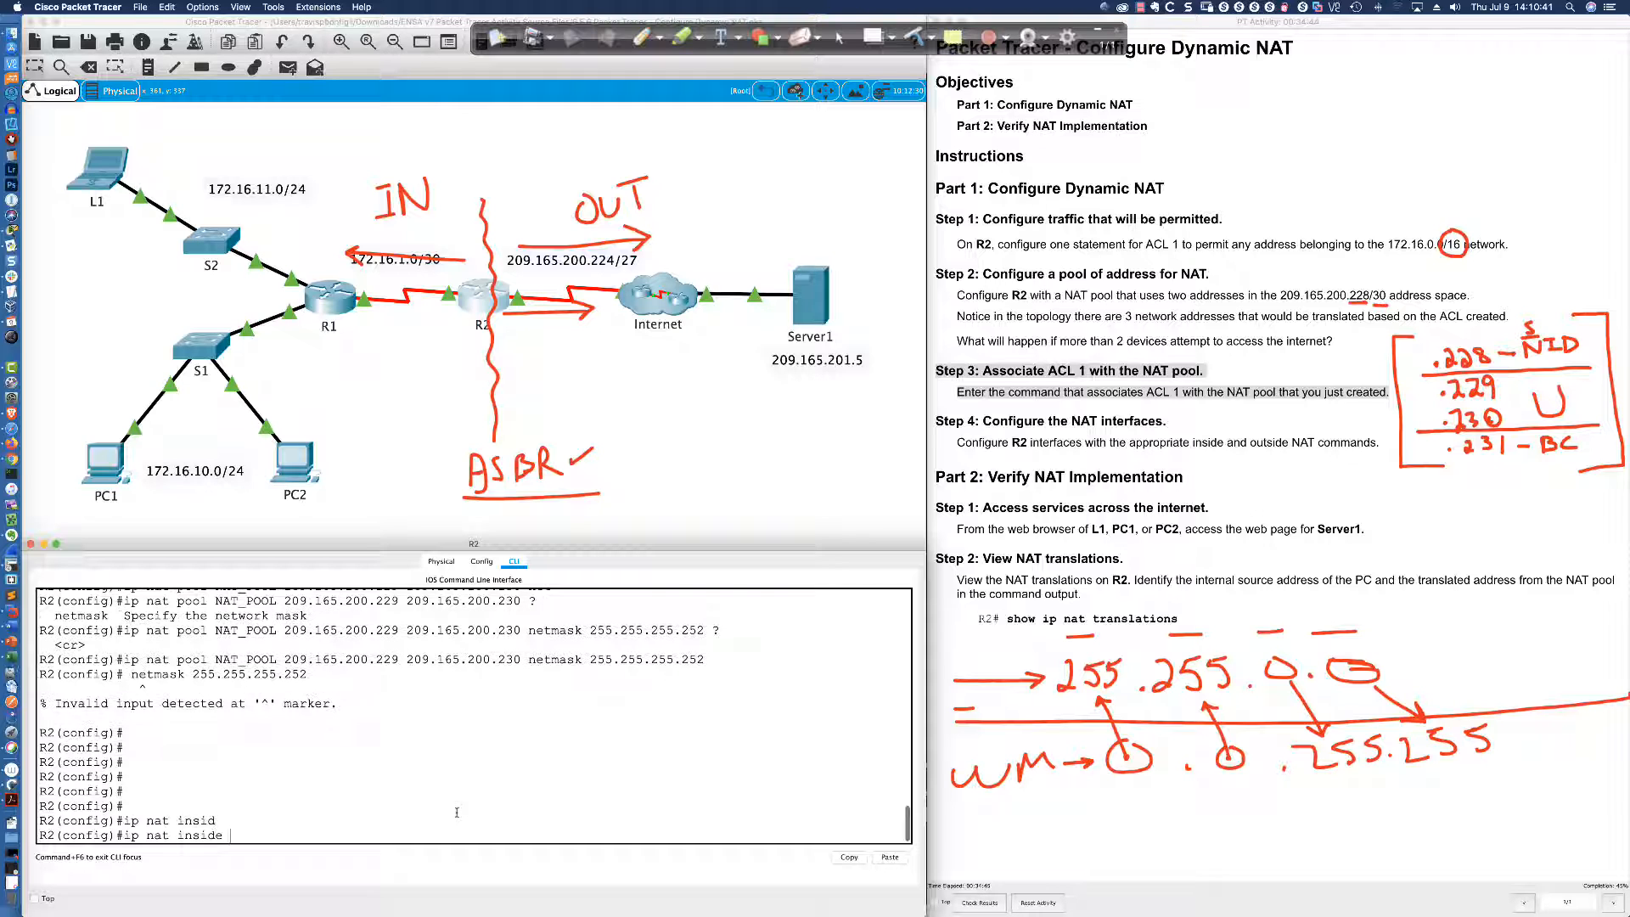
pyautogui.write('sour')
pyautogui.press('Tab')
pyautogui.write('list')
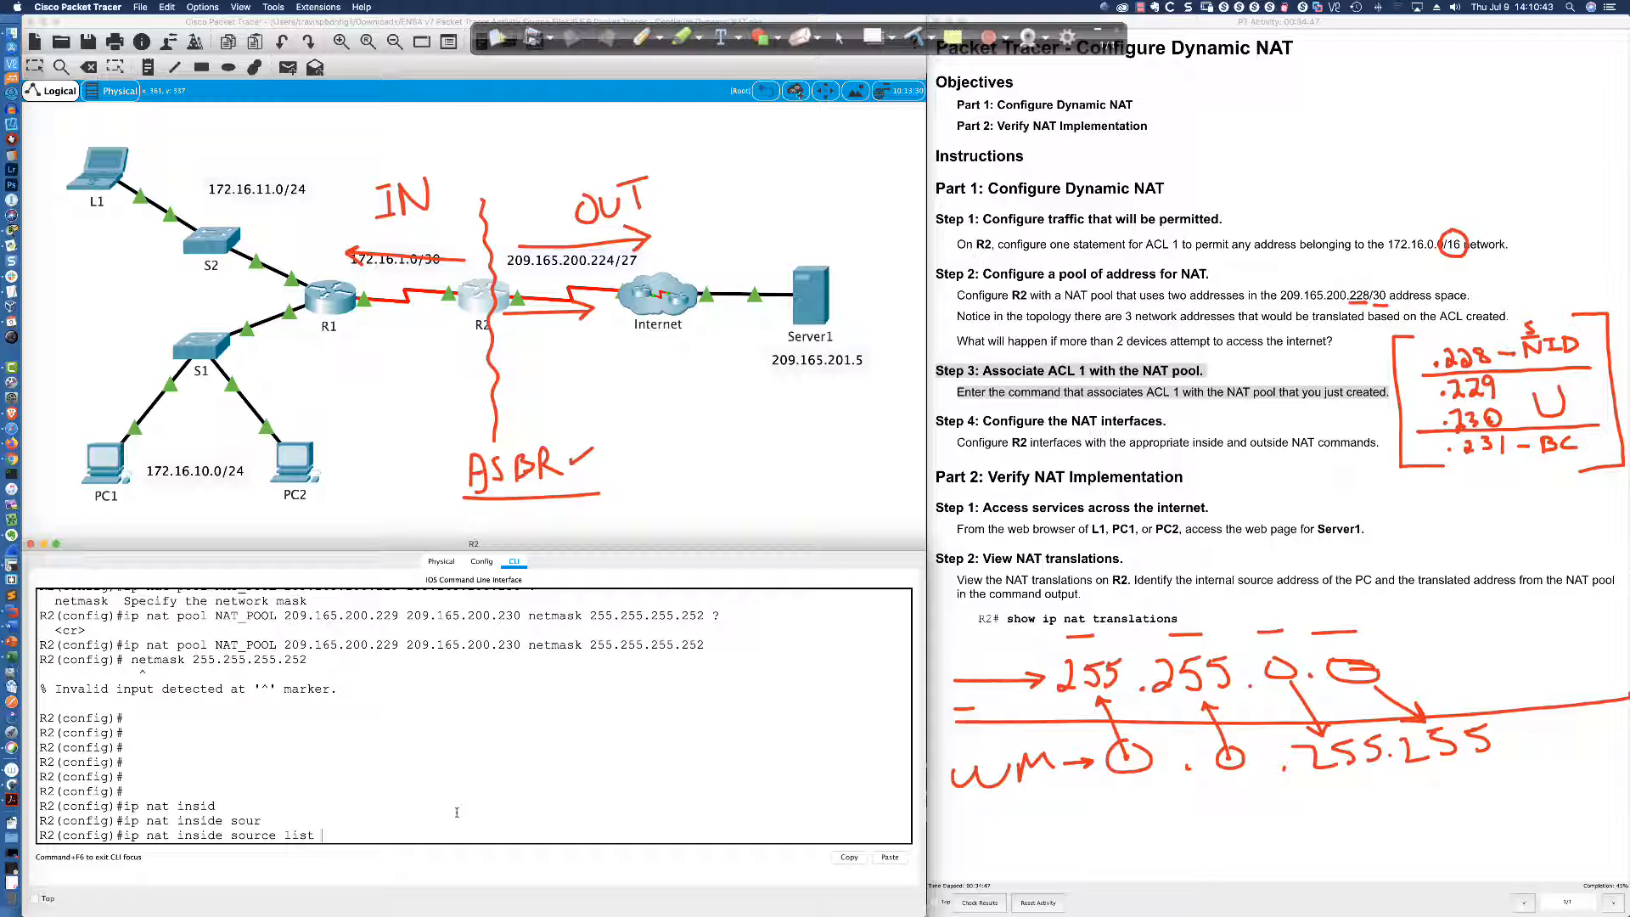
pyautogui.write(' ?')
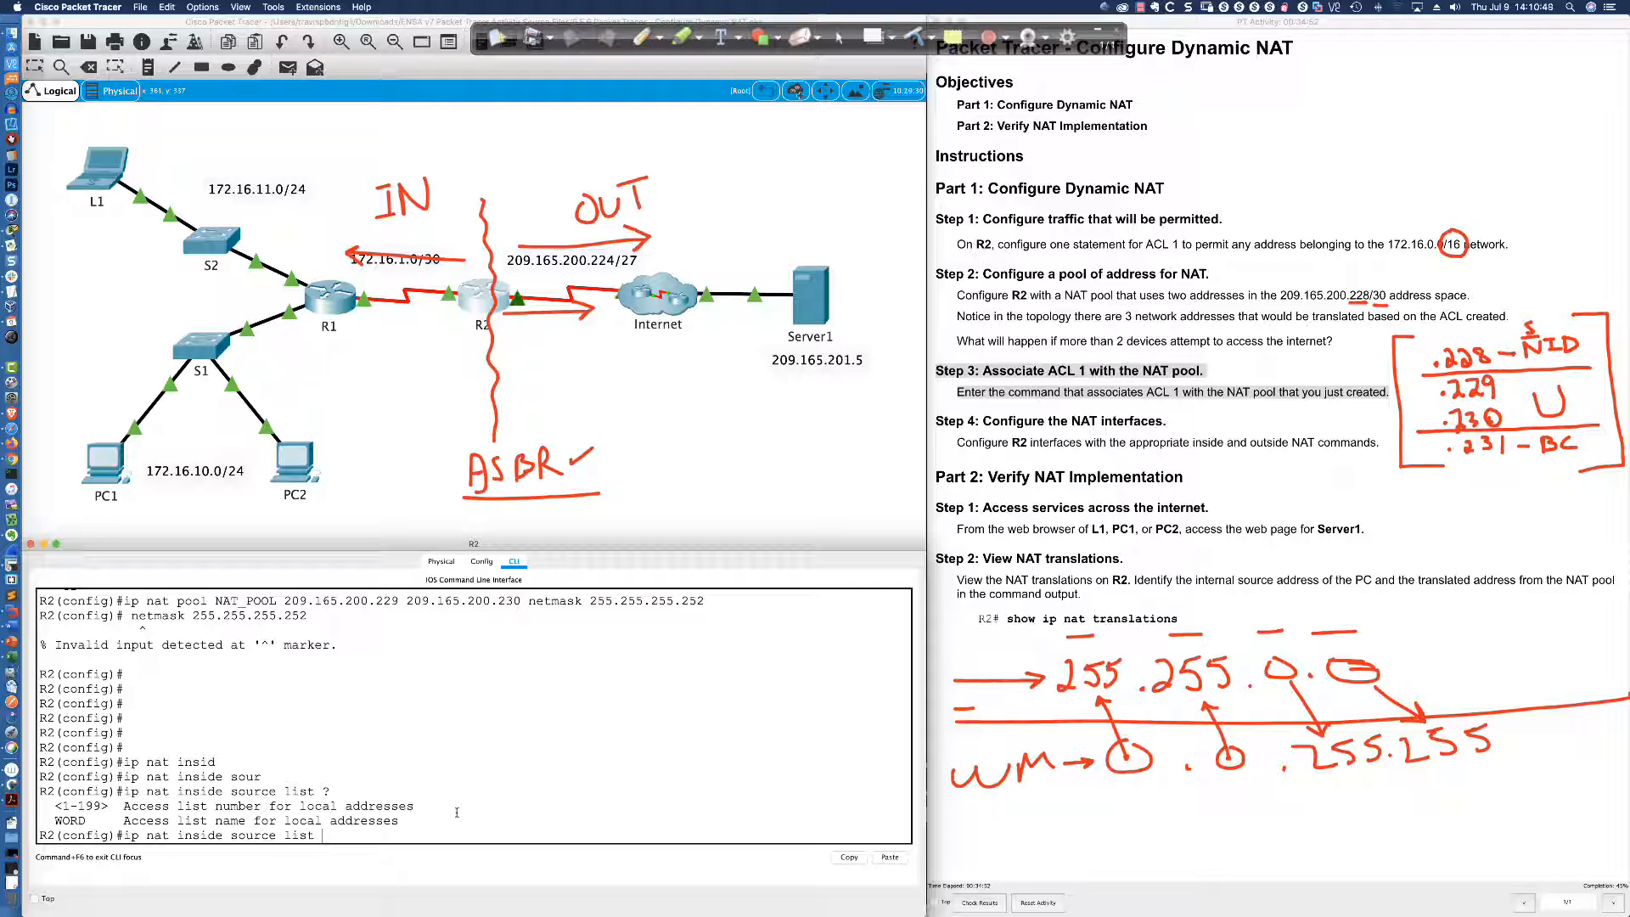
# Complete the source list command on R2 with access list 1 and pool NAT_POOL, and run it
pyautogui.write('1')
pyautogui.write('pool NAT_POOL')
pyautogui.press('Return')
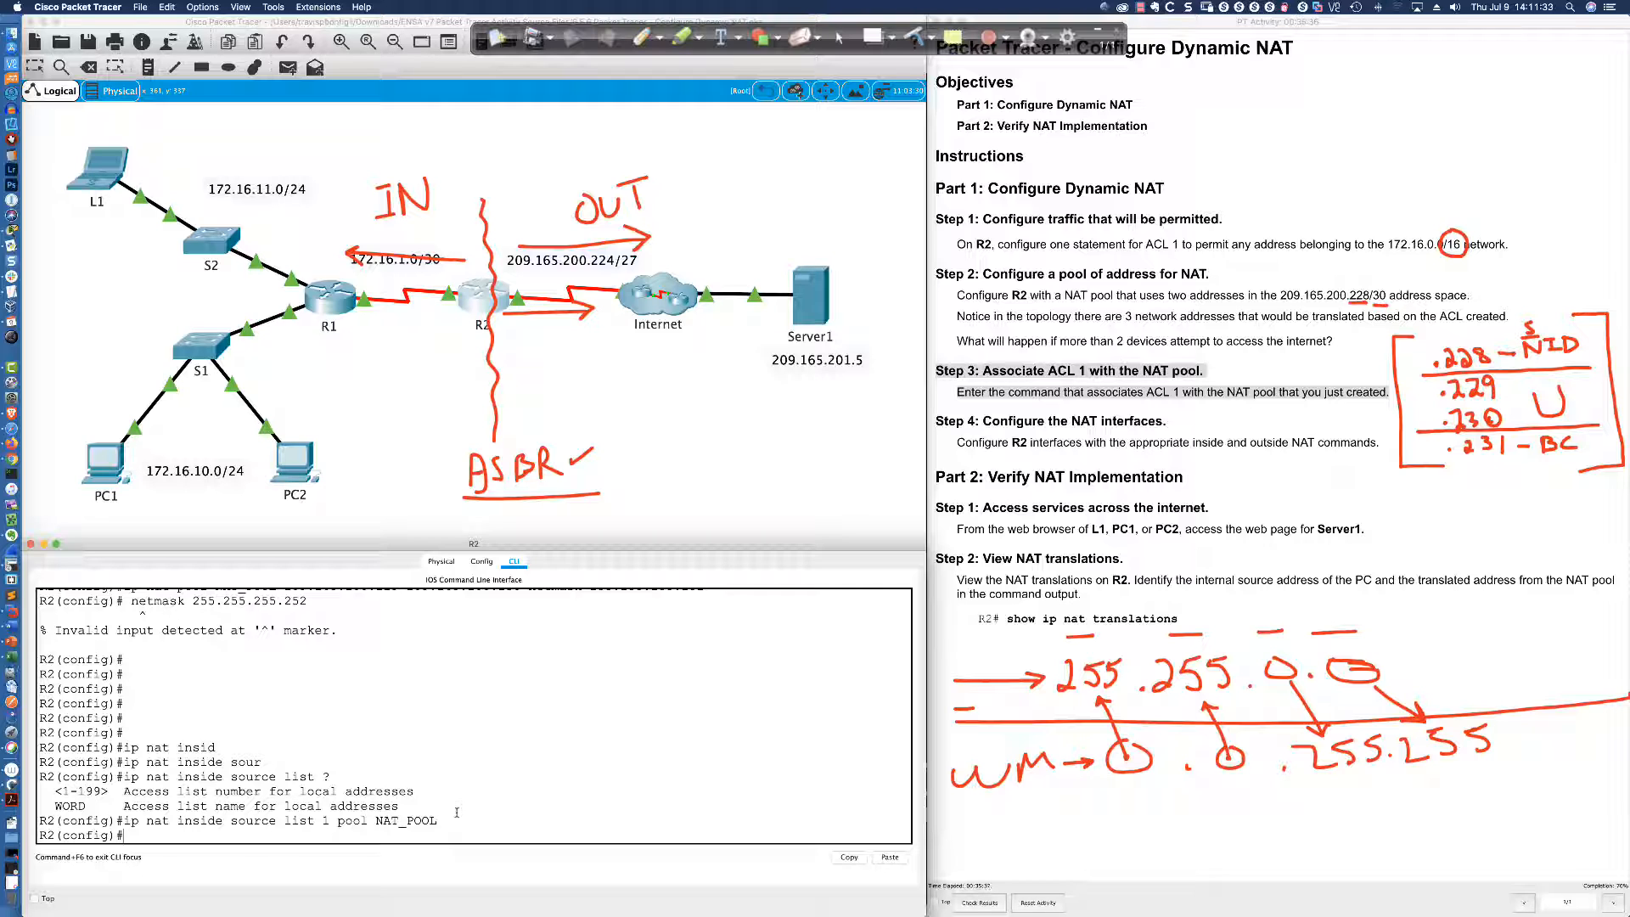
# Run do sh ip int bri on R2 and highlight the Serial0/0/0 entry
pyautogui.press('Return')
pyautogui.press('Return')
pyautogui.press('Return')
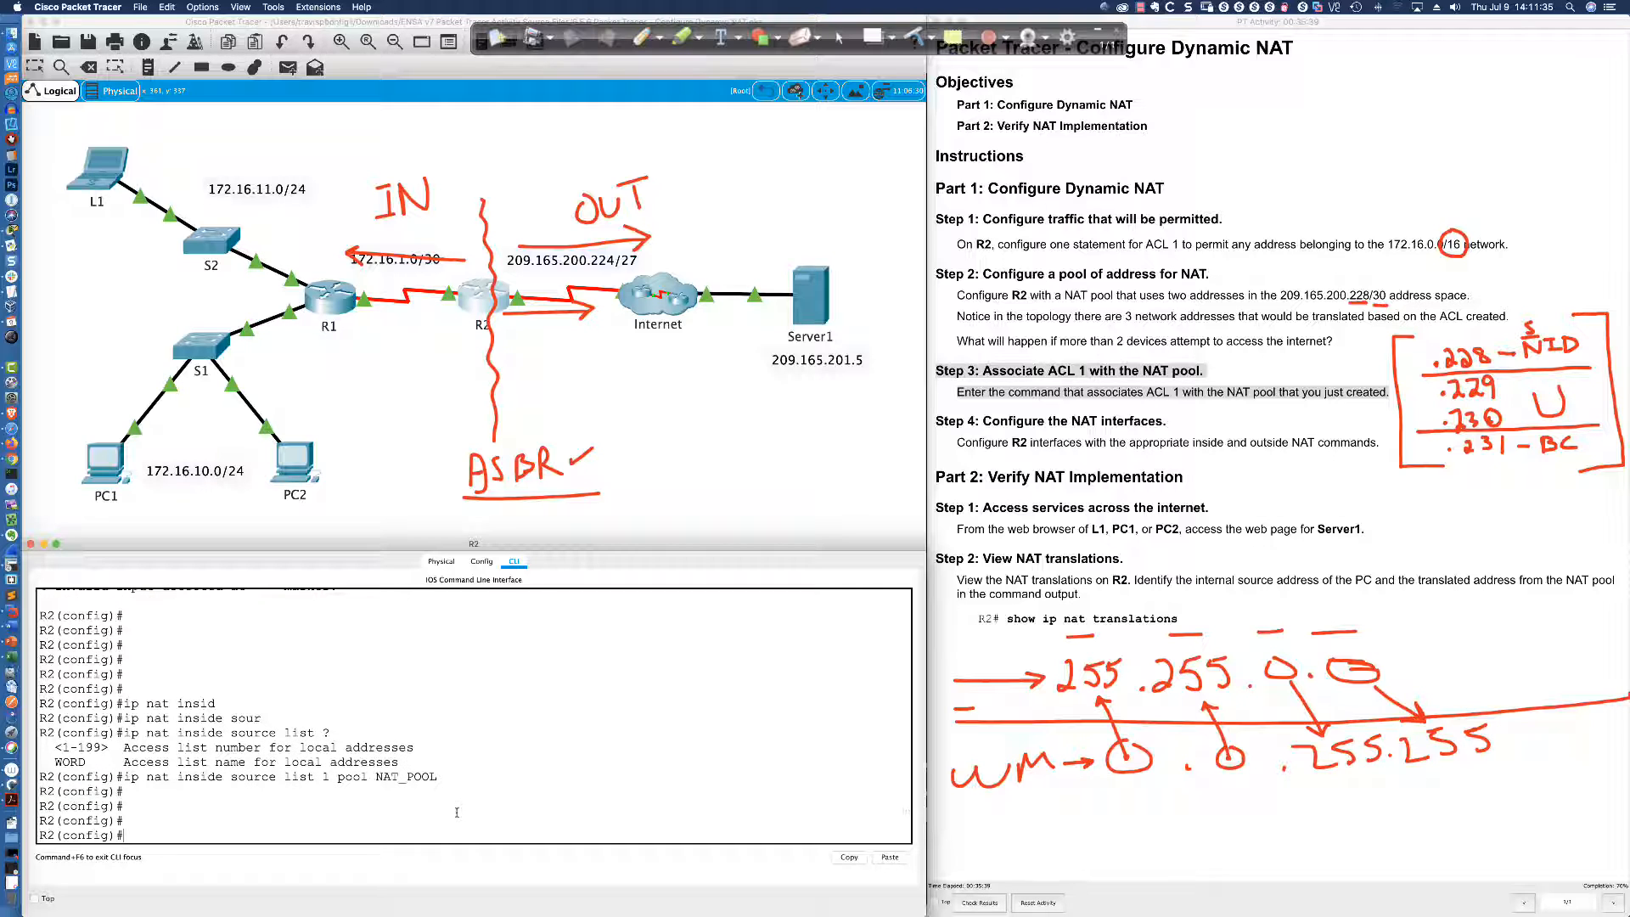
pyautogui.write('do sh ip int bri')
pyautogui.press('Return')
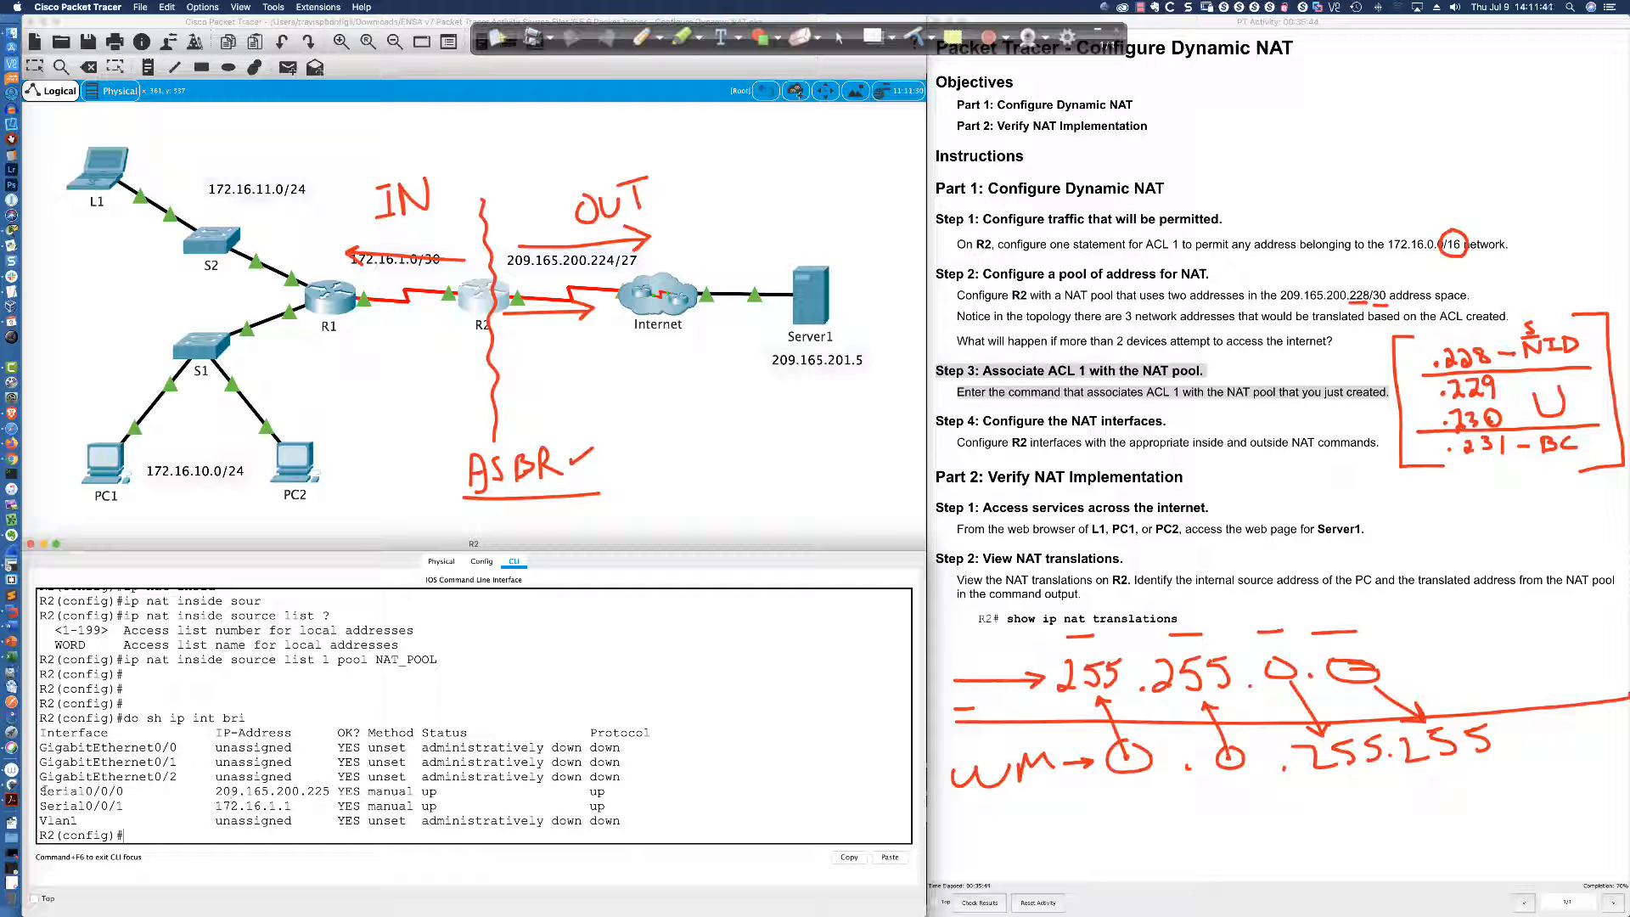
pyautogui.moveTo(40, 791); pyautogui.dragTo(434, 791)
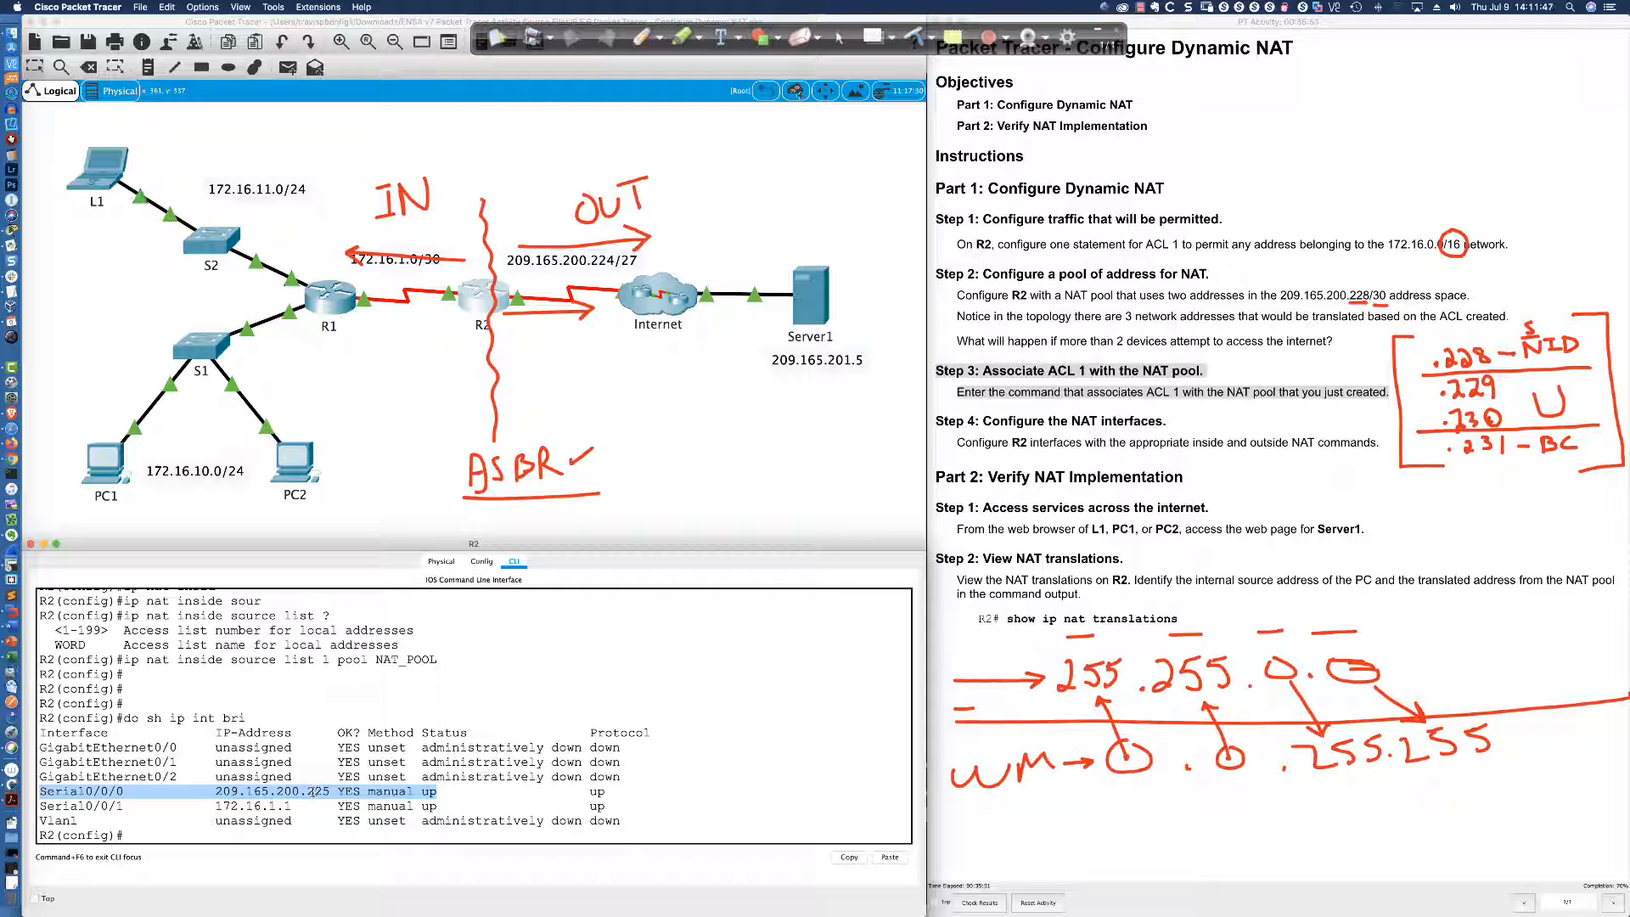
pyautogui.click(225, 839)
pyautogui.write('ip nat')
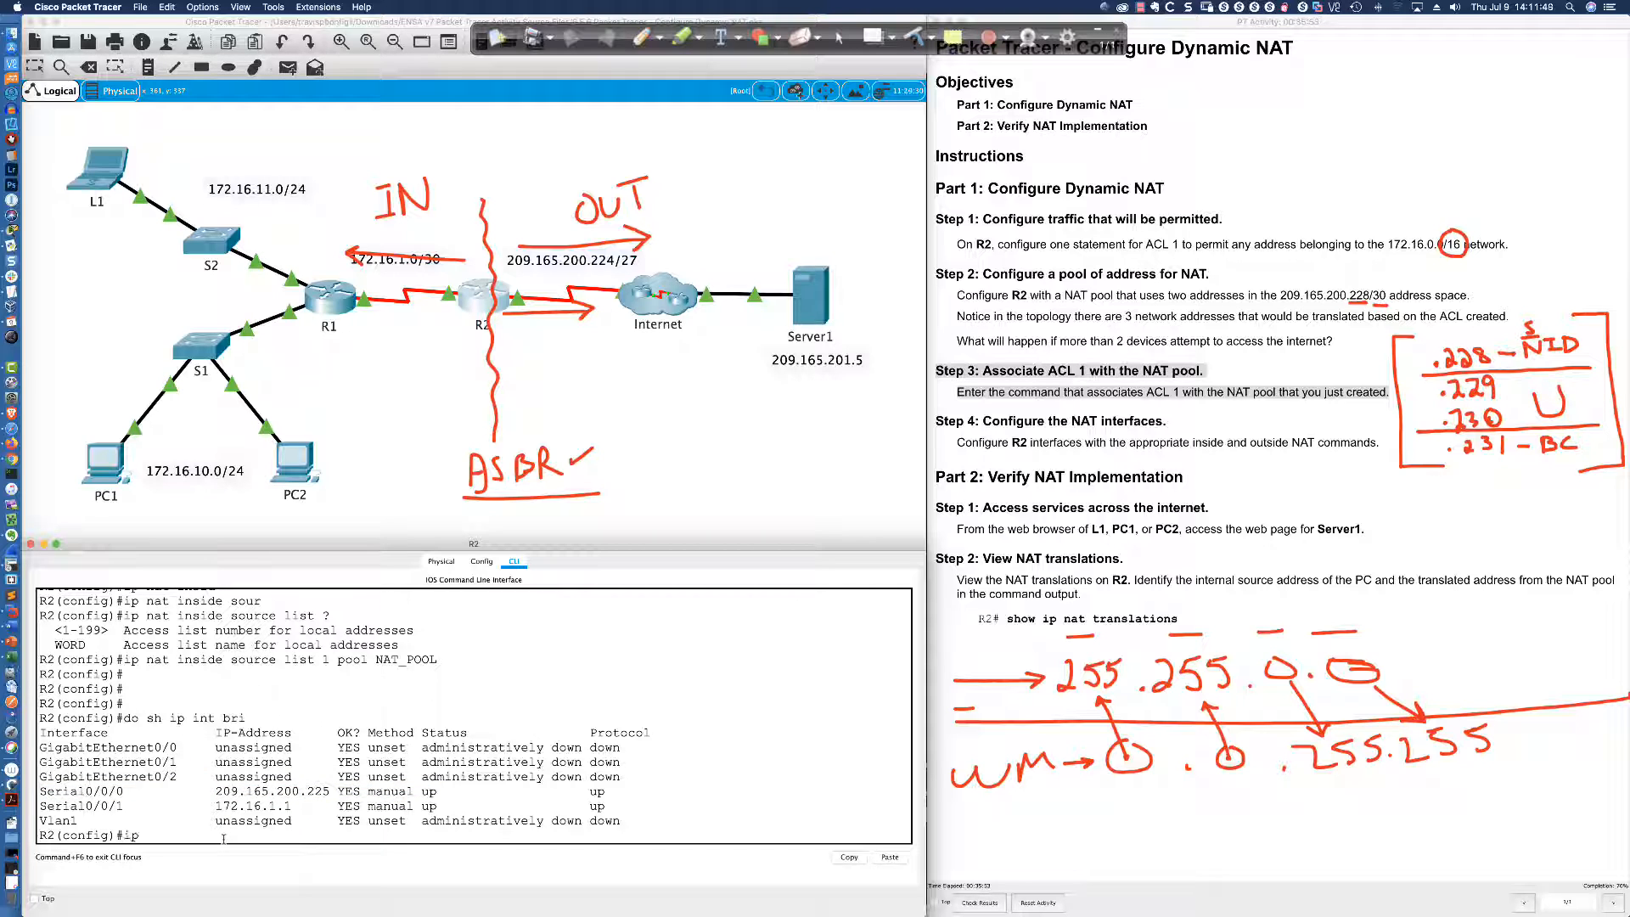
pyautogui.press('BackSpace')
pyautogui.press('BackSpace')
pyautogui.press('BackSpace')
pyautogui.press('BackSpace')
pyautogui.press('BackSpace')
pyautogui.press('BackSpace')
pyautogui.press('BackSpace')
# Enter interface s0/0/0 on R2 and configure it with ip nat outside
pyautogui.write('int s0/0/0')
pyautogui.press('Return')
pyautogui.write('ip nat')
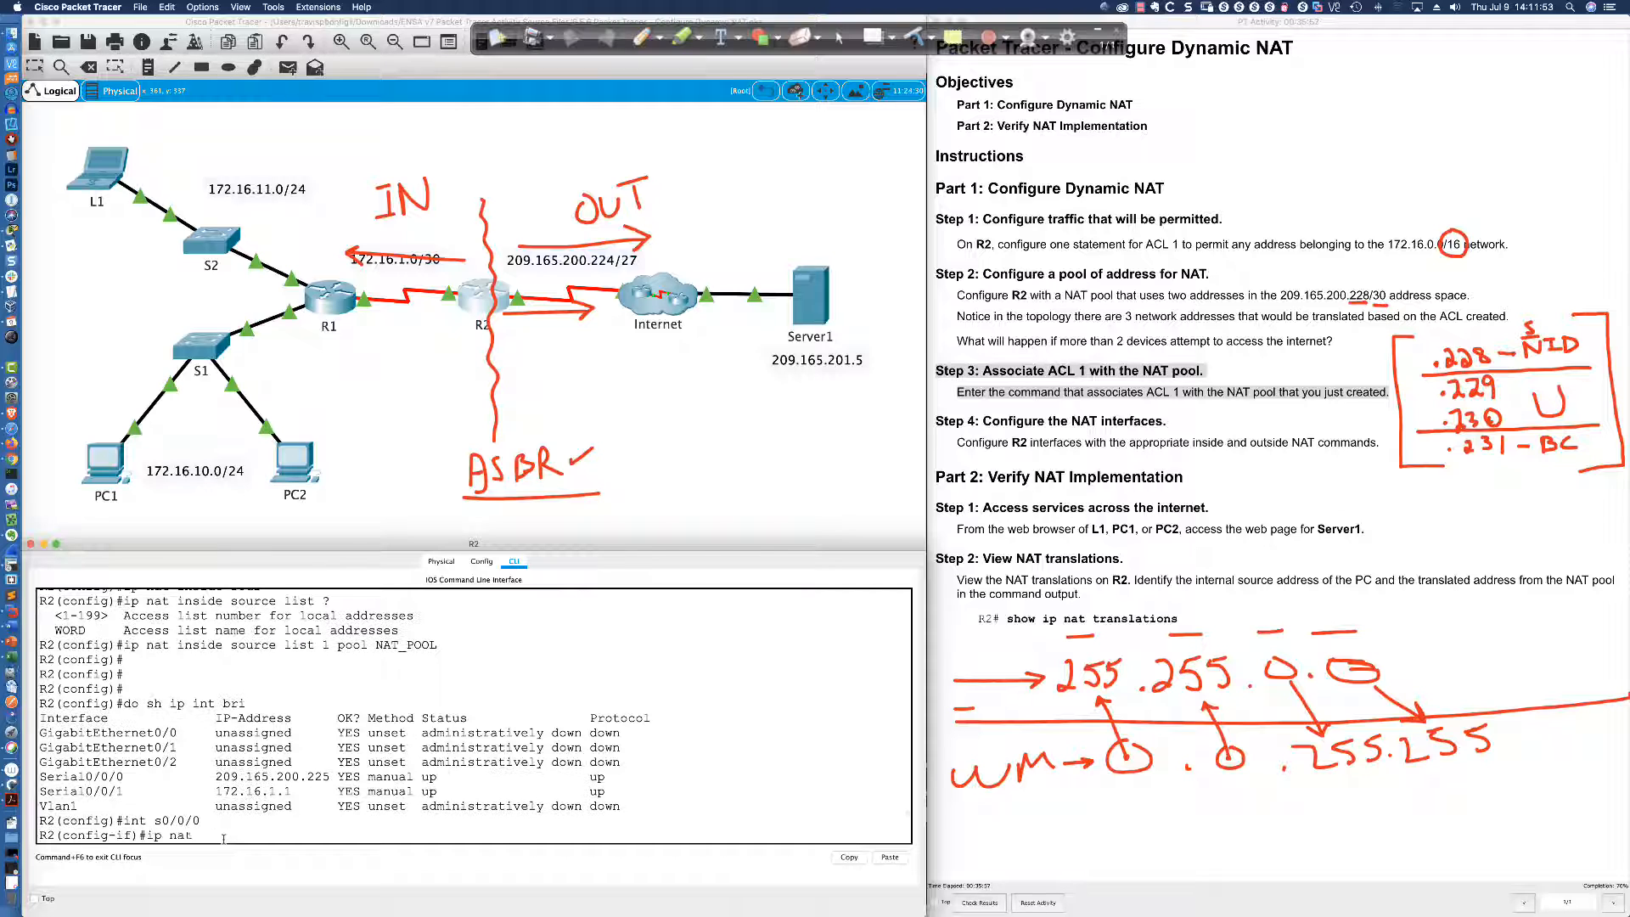
pyautogui.write(' outside')
pyautogui.press('Return')
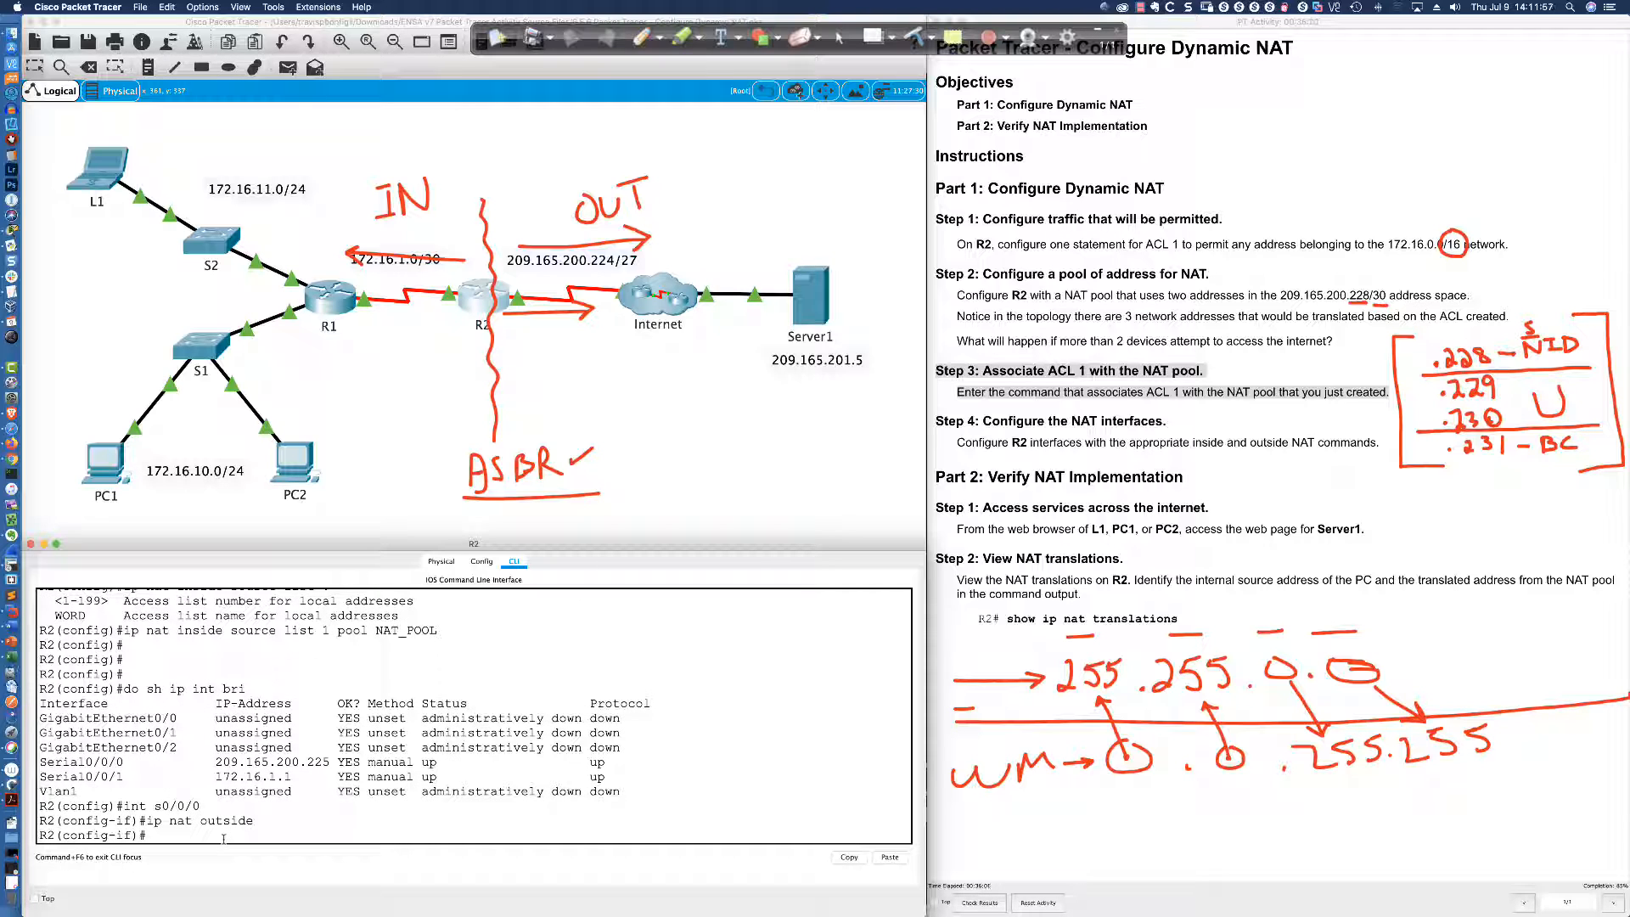
# Enter interface s0/0/1 on R2 and configure it with ip nat inside
pyautogui.write('int s0/0/1')
pyautogui.press('Return')
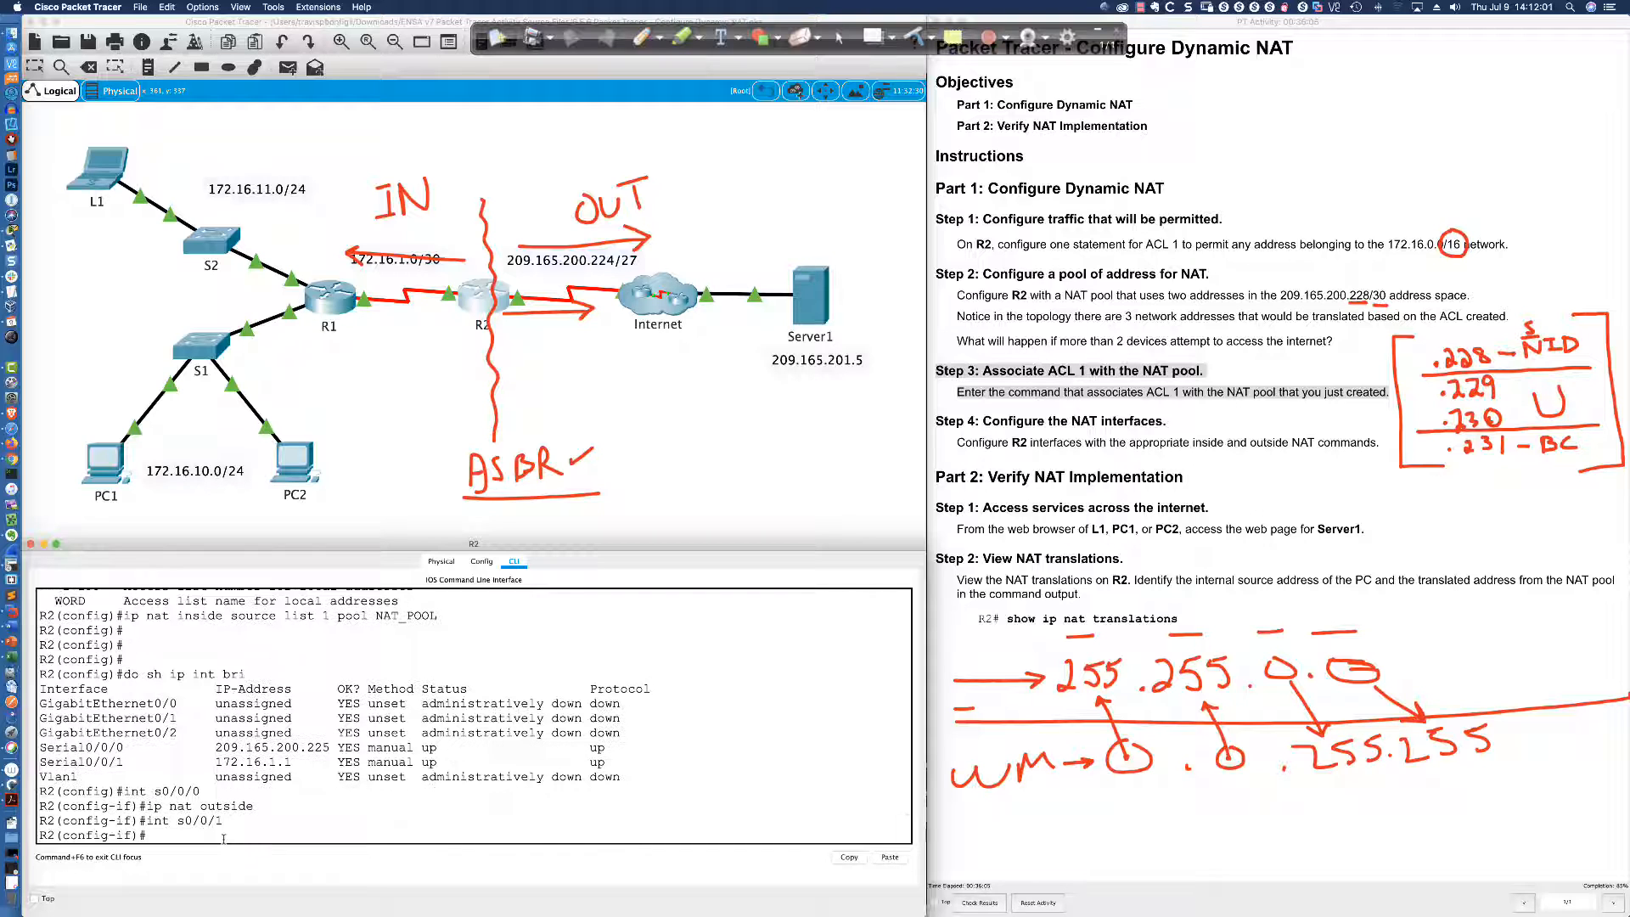
pyautogui.write('ip nat inside')
pyautogui.press('Return')
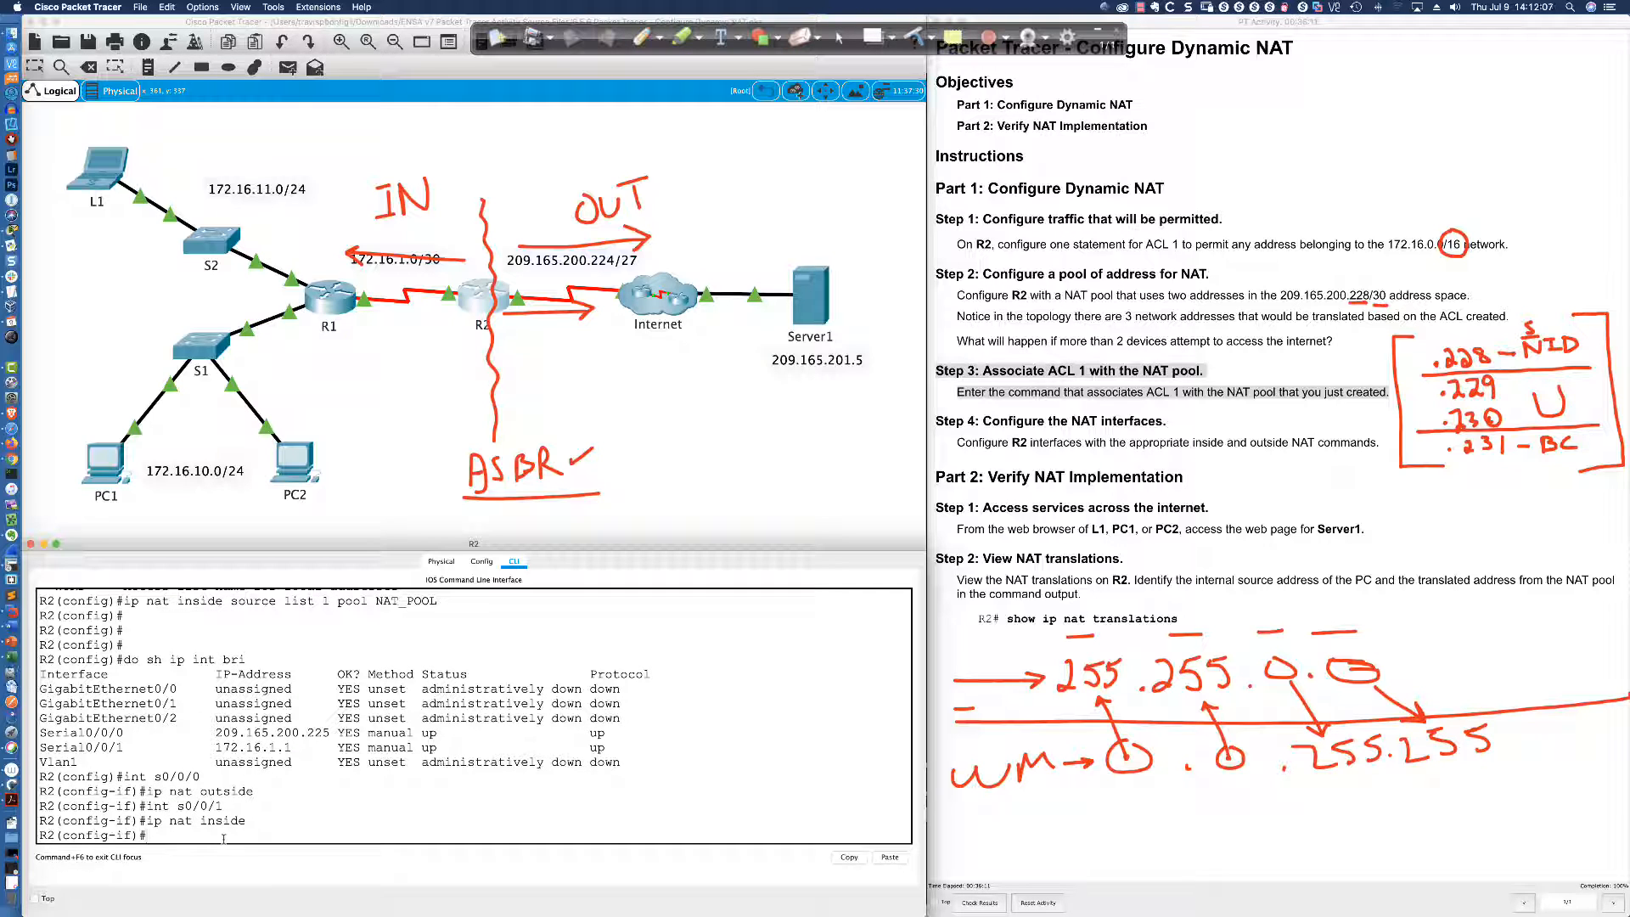
# Highlight the source list command that ties ACL 1 to NAT_POOL in R2's command history
pyautogui.moveTo(126, 600); pyautogui.dragTo(327, 602)
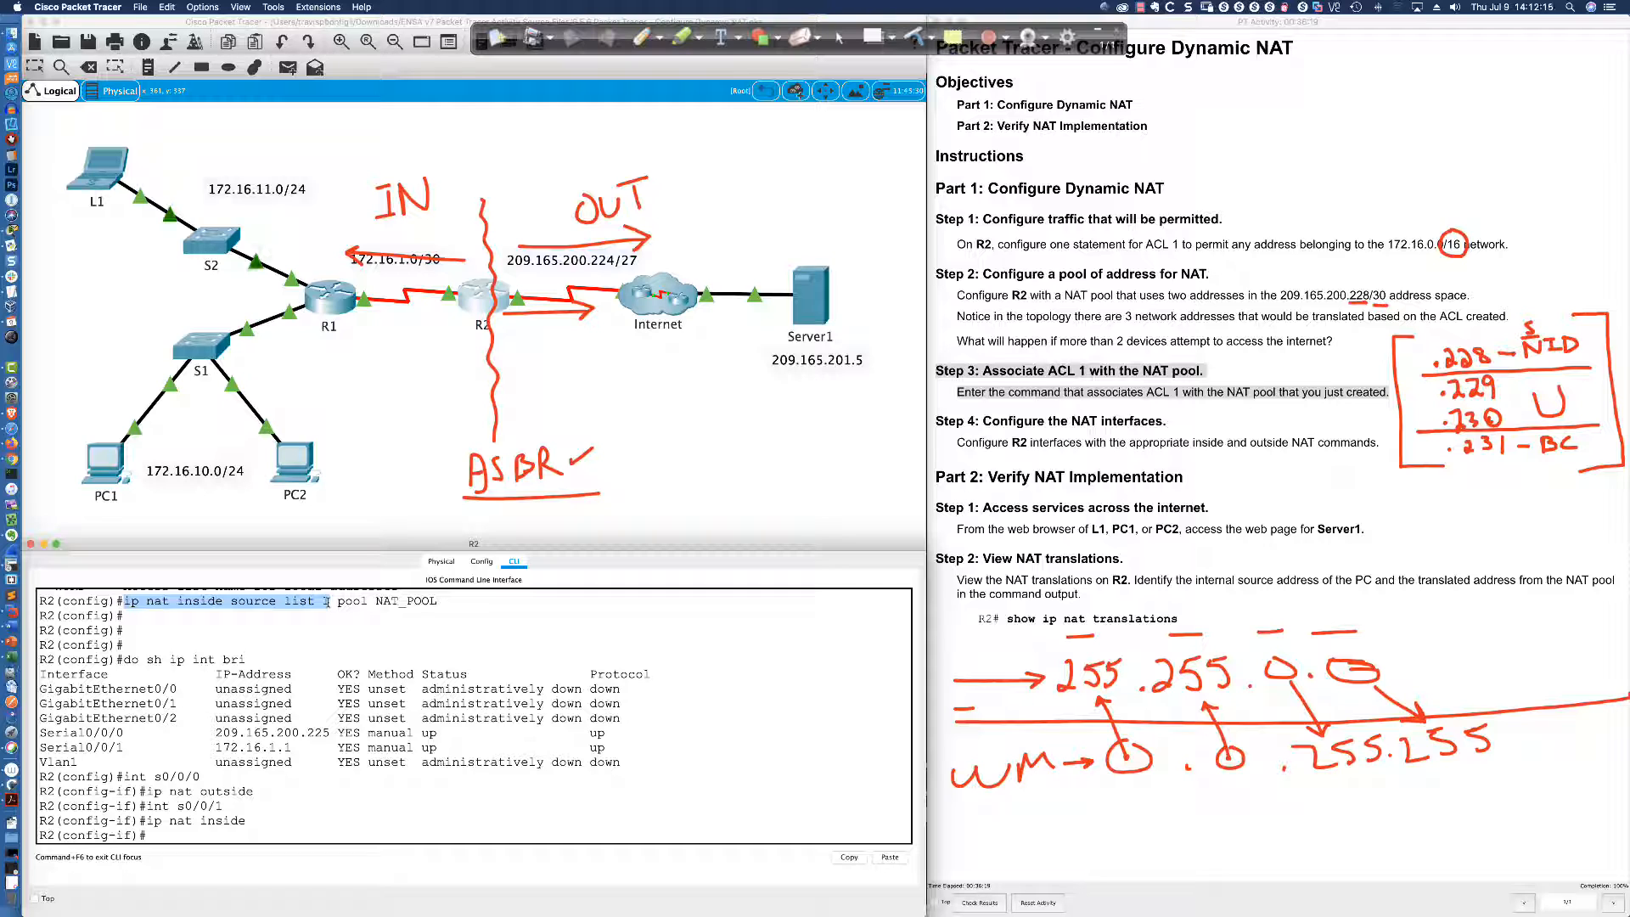
pyautogui.moveTo(327, 602); pyautogui.dragTo(437, 602)
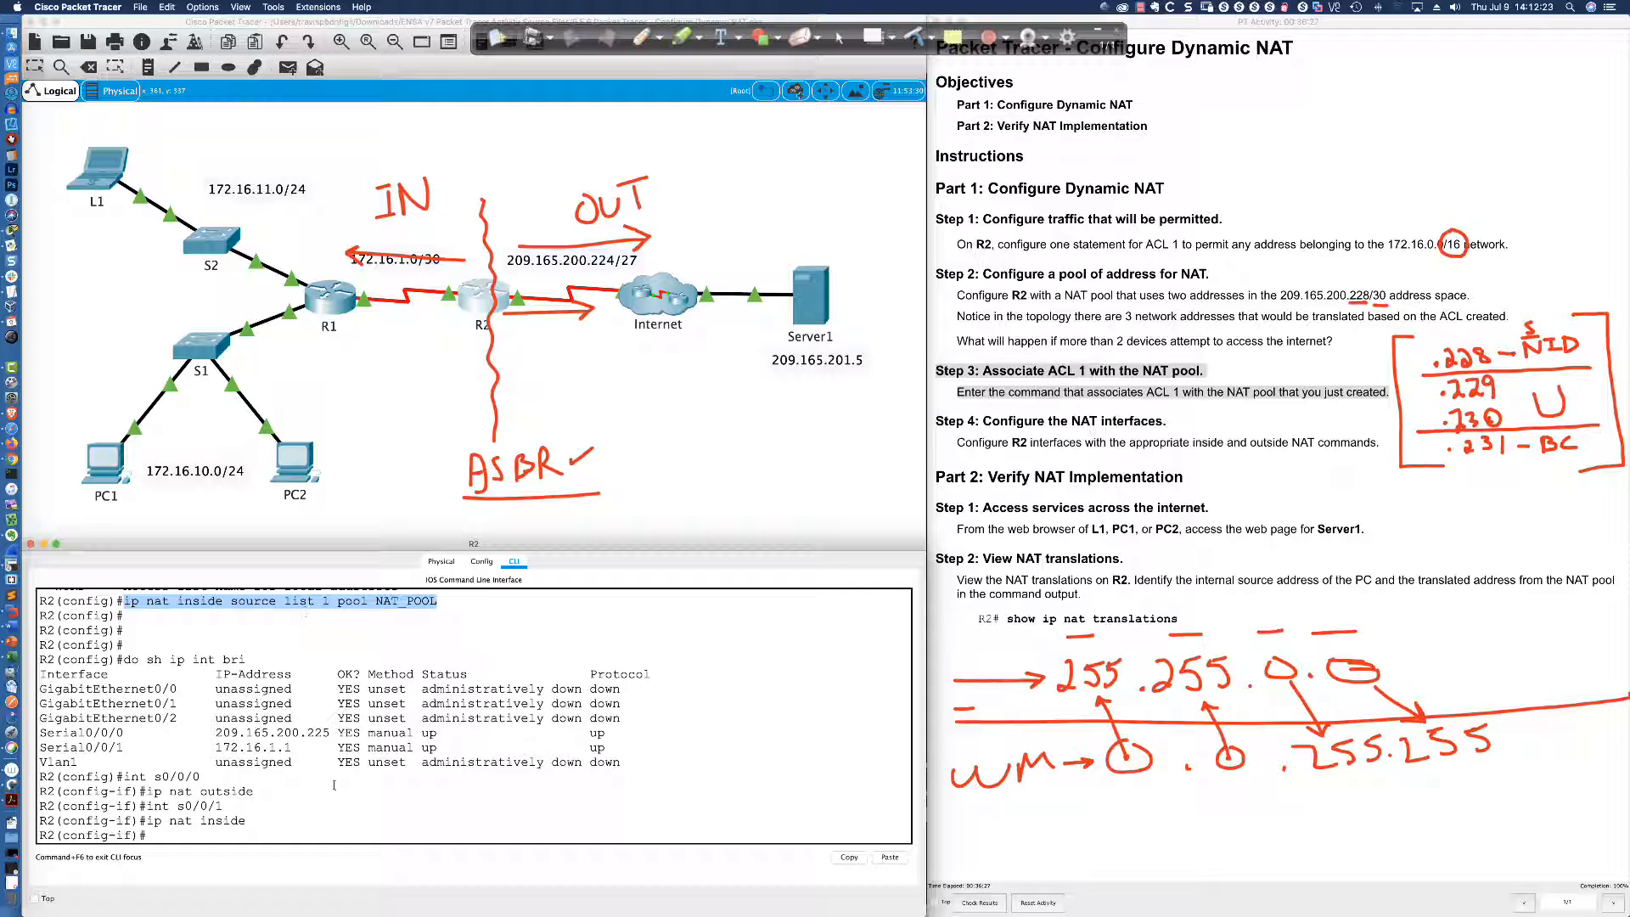
pyautogui.click(238, 833)
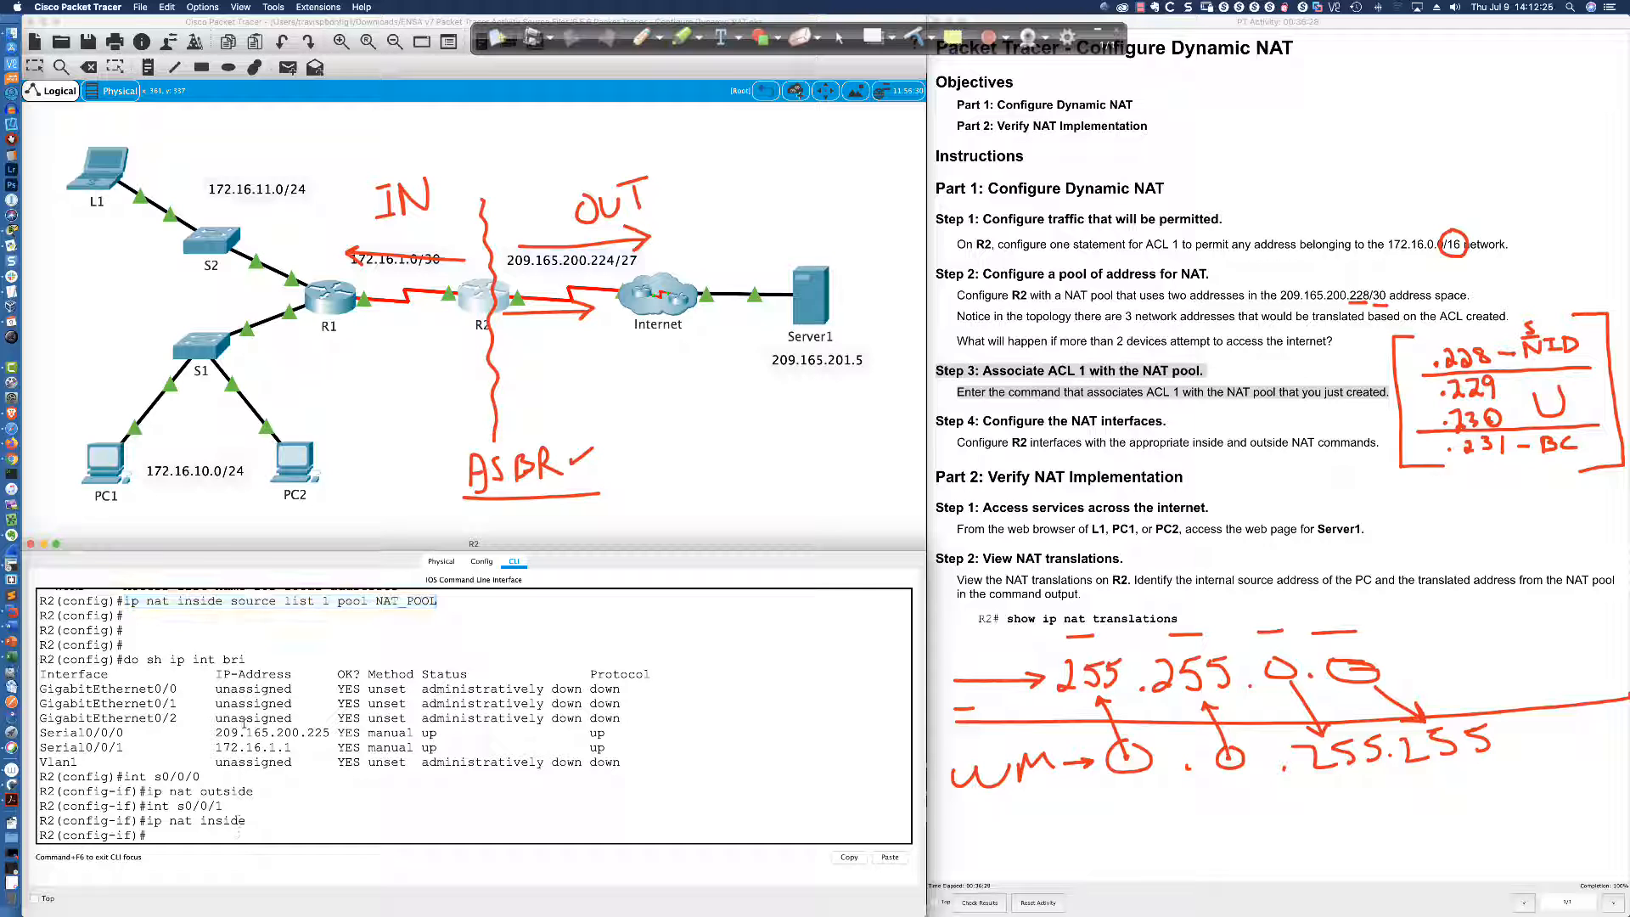
# Open a command prompt on PC1 in a widened window and start a continuous ping to Server1 at 209.165.201.5
pyautogui.click(104, 470)
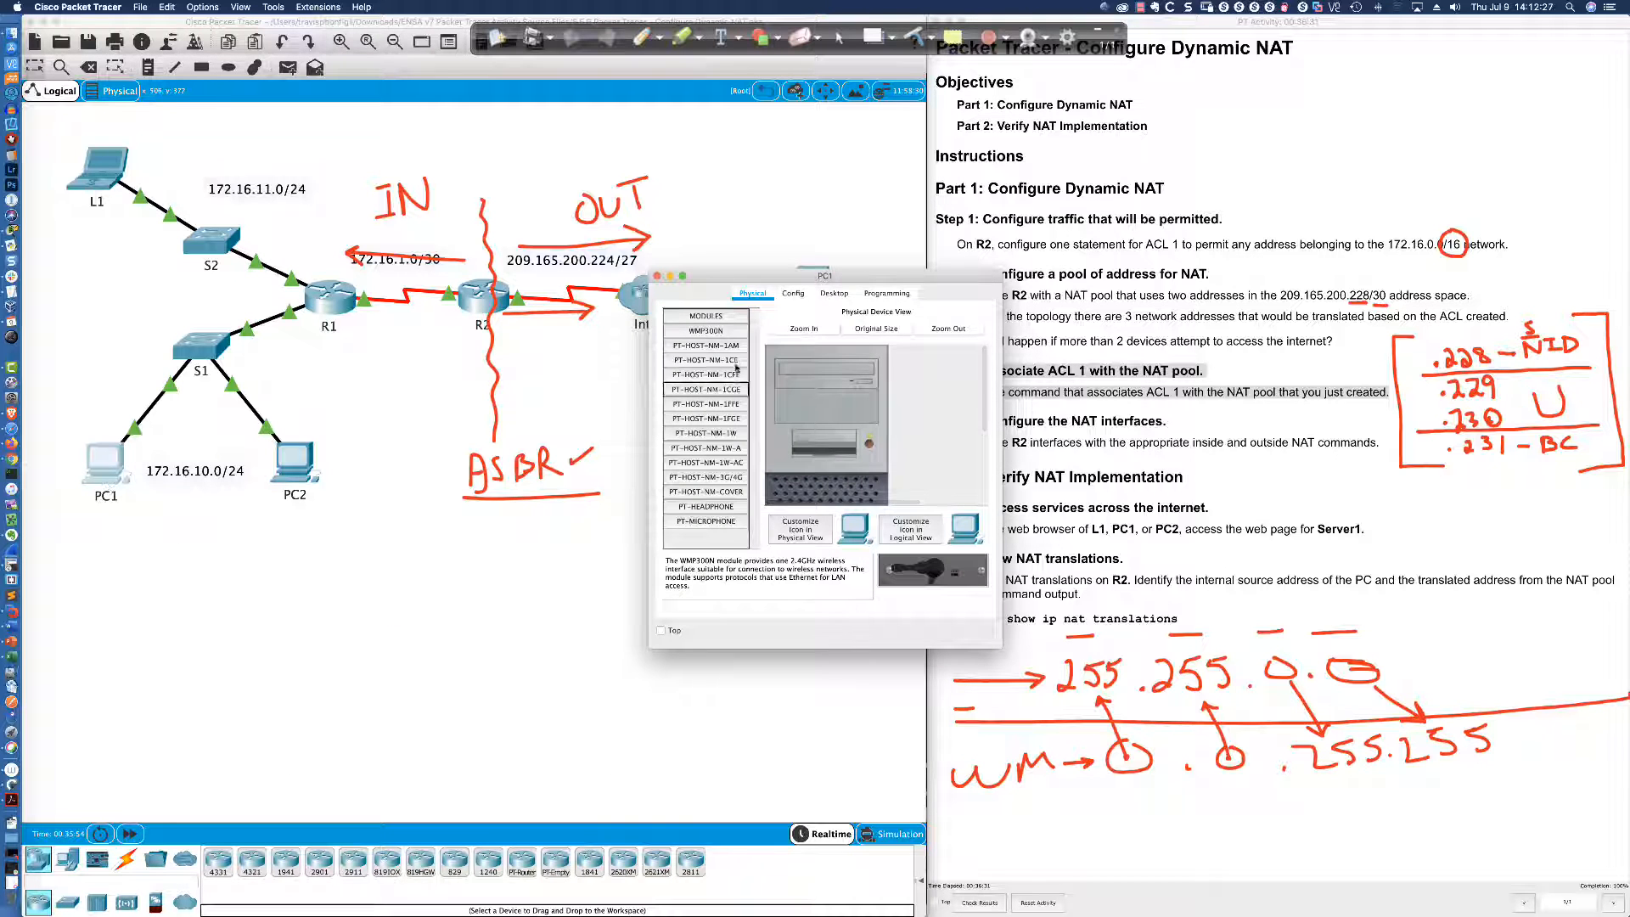
pyautogui.click(793, 293)
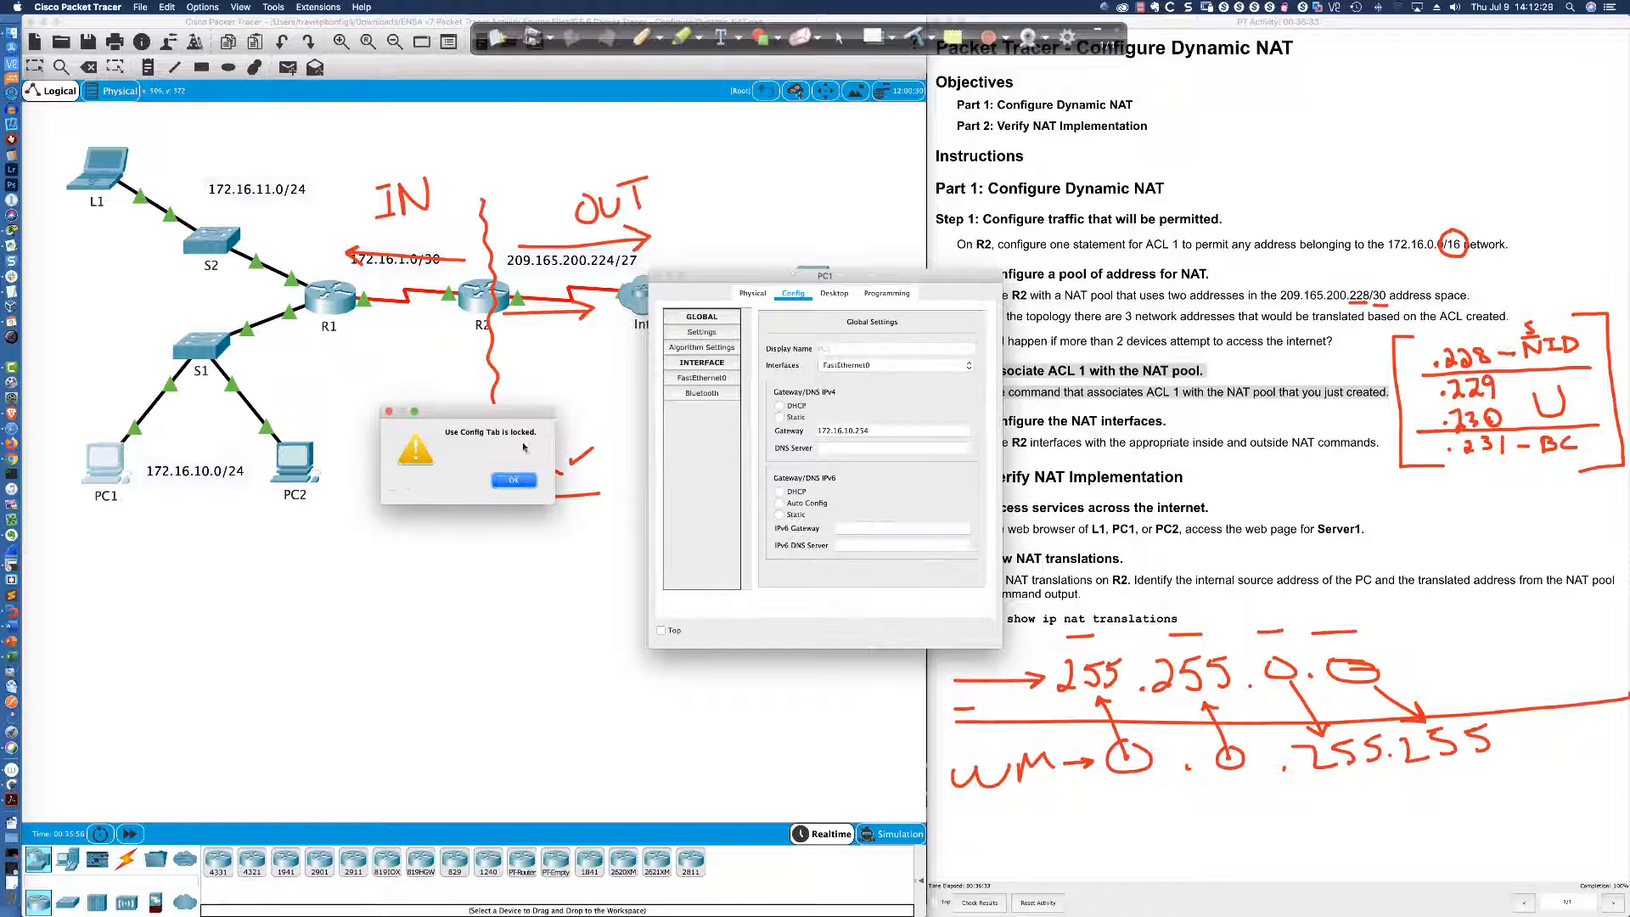
pyautogui.click(514, 480)
pyautogui.click(834, 293)
pyautogui.moveTo(896, 274); pyautogui.dragTo(271, 538)
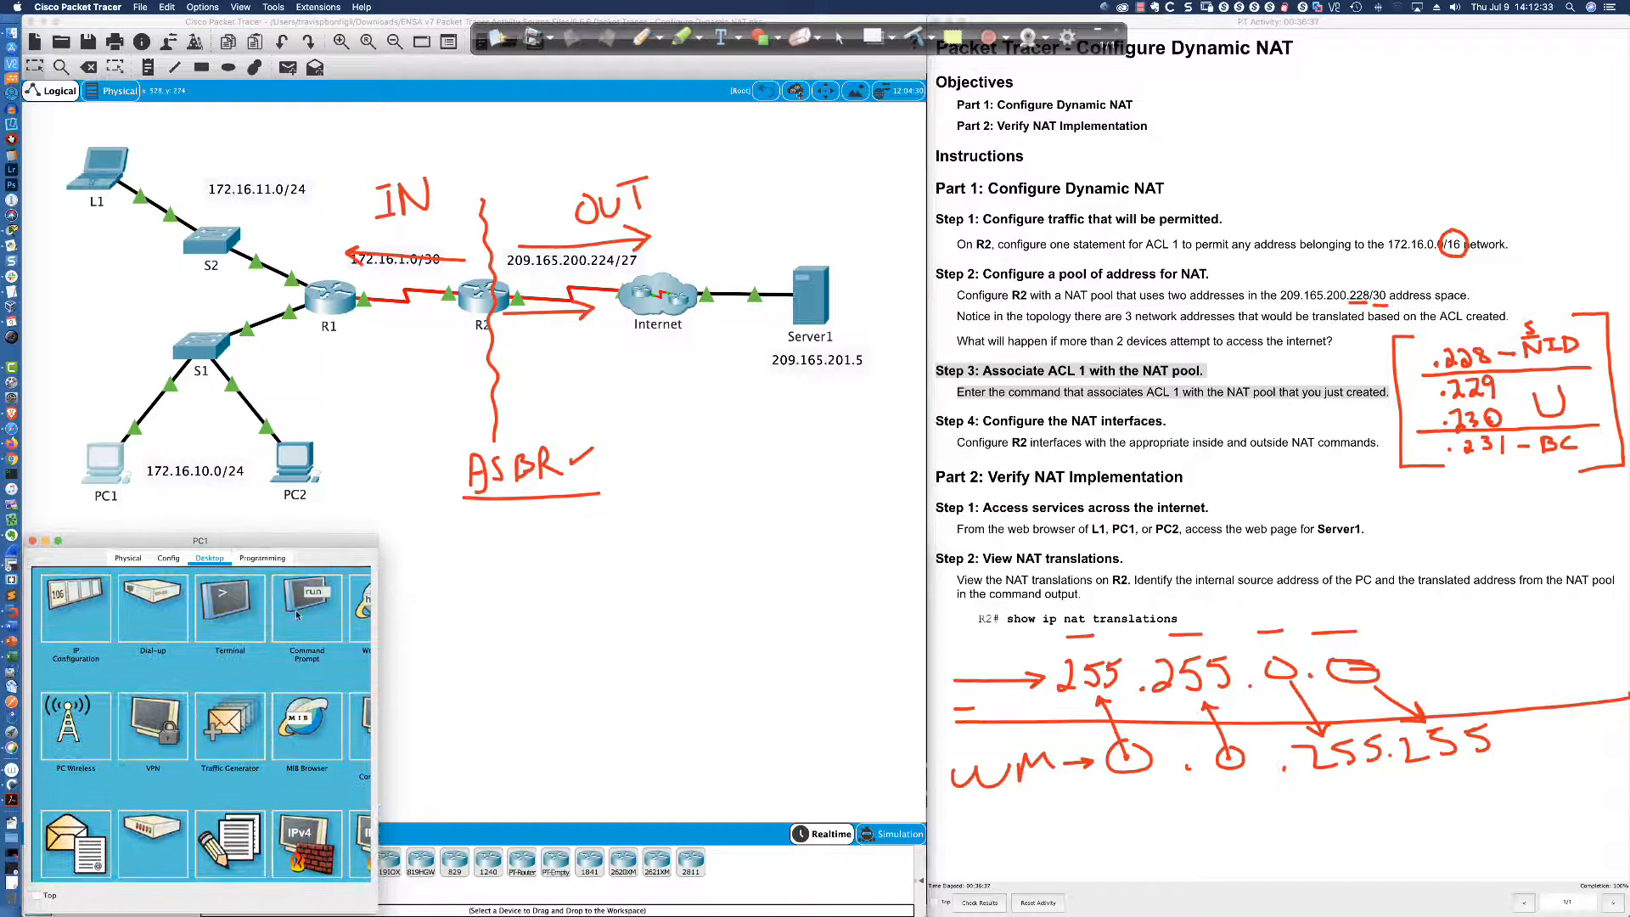
pyautogui.moveTo(378, 613); pyautogui.dragTo(904, 616)
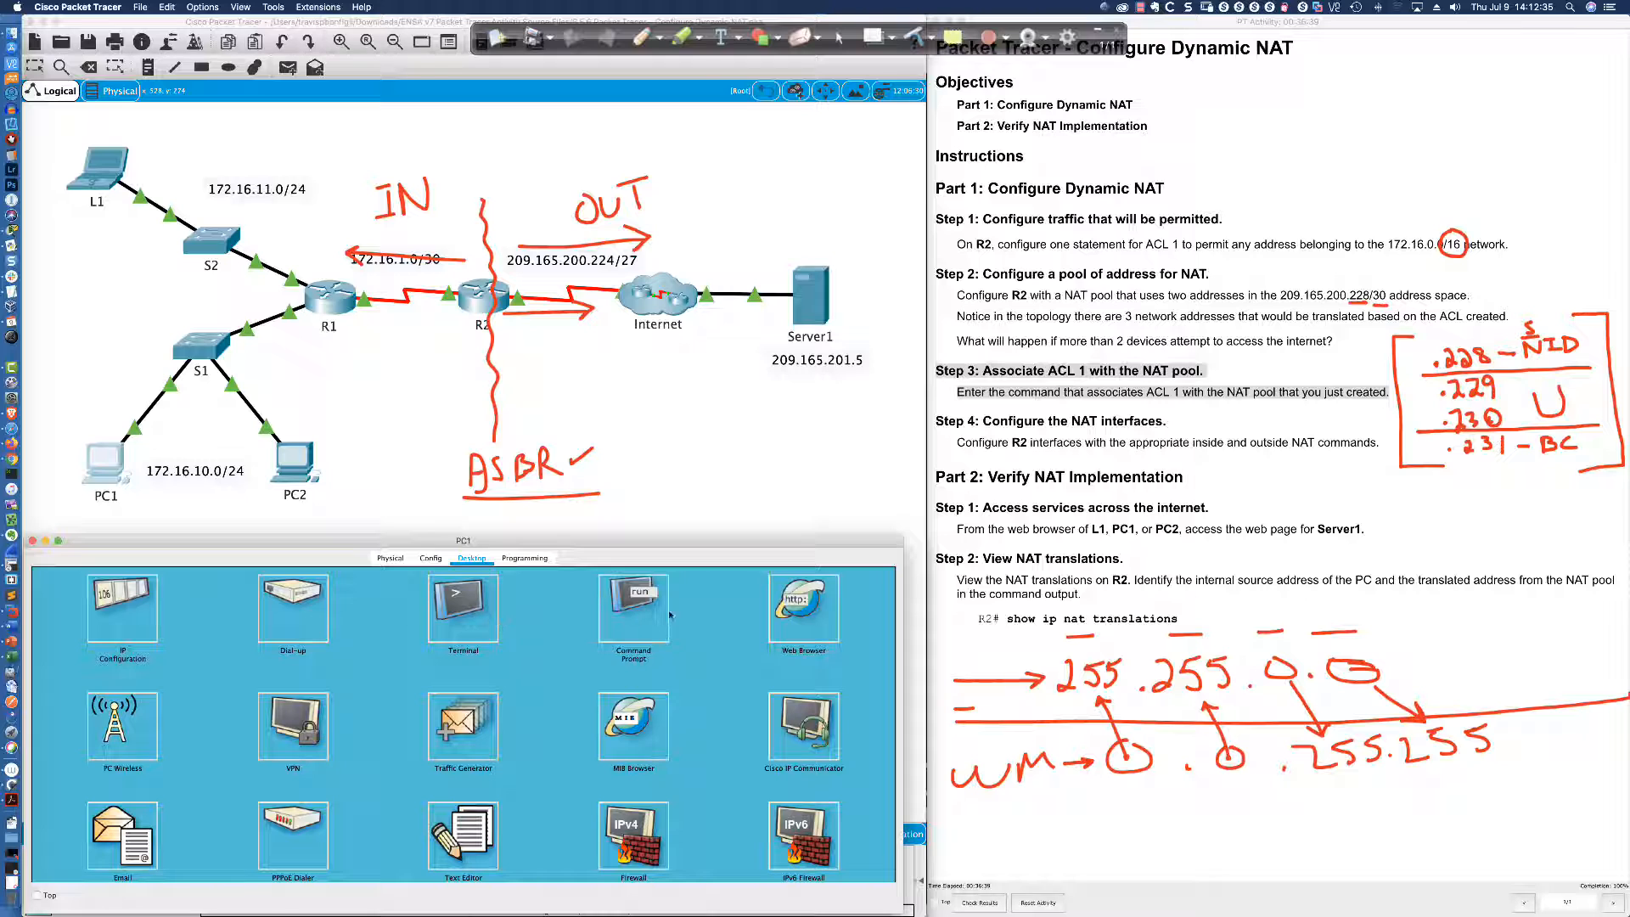
pyautogui.click(666, 615)
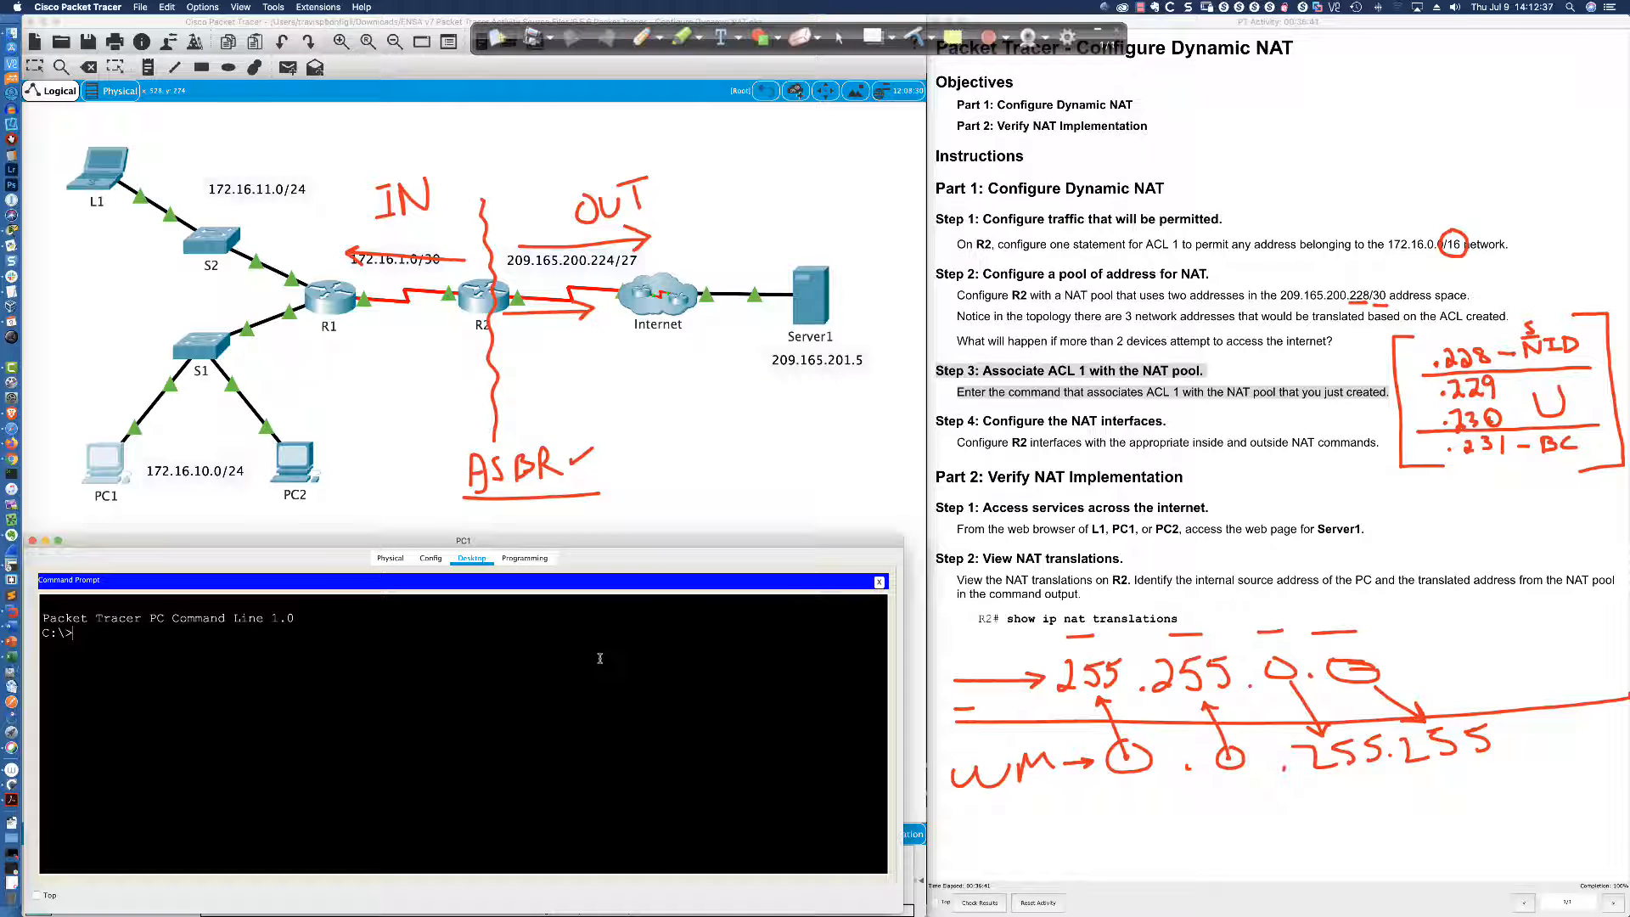
pyautogui.write('ping -t 209.165.201.5')
pyautogui.press('Return')
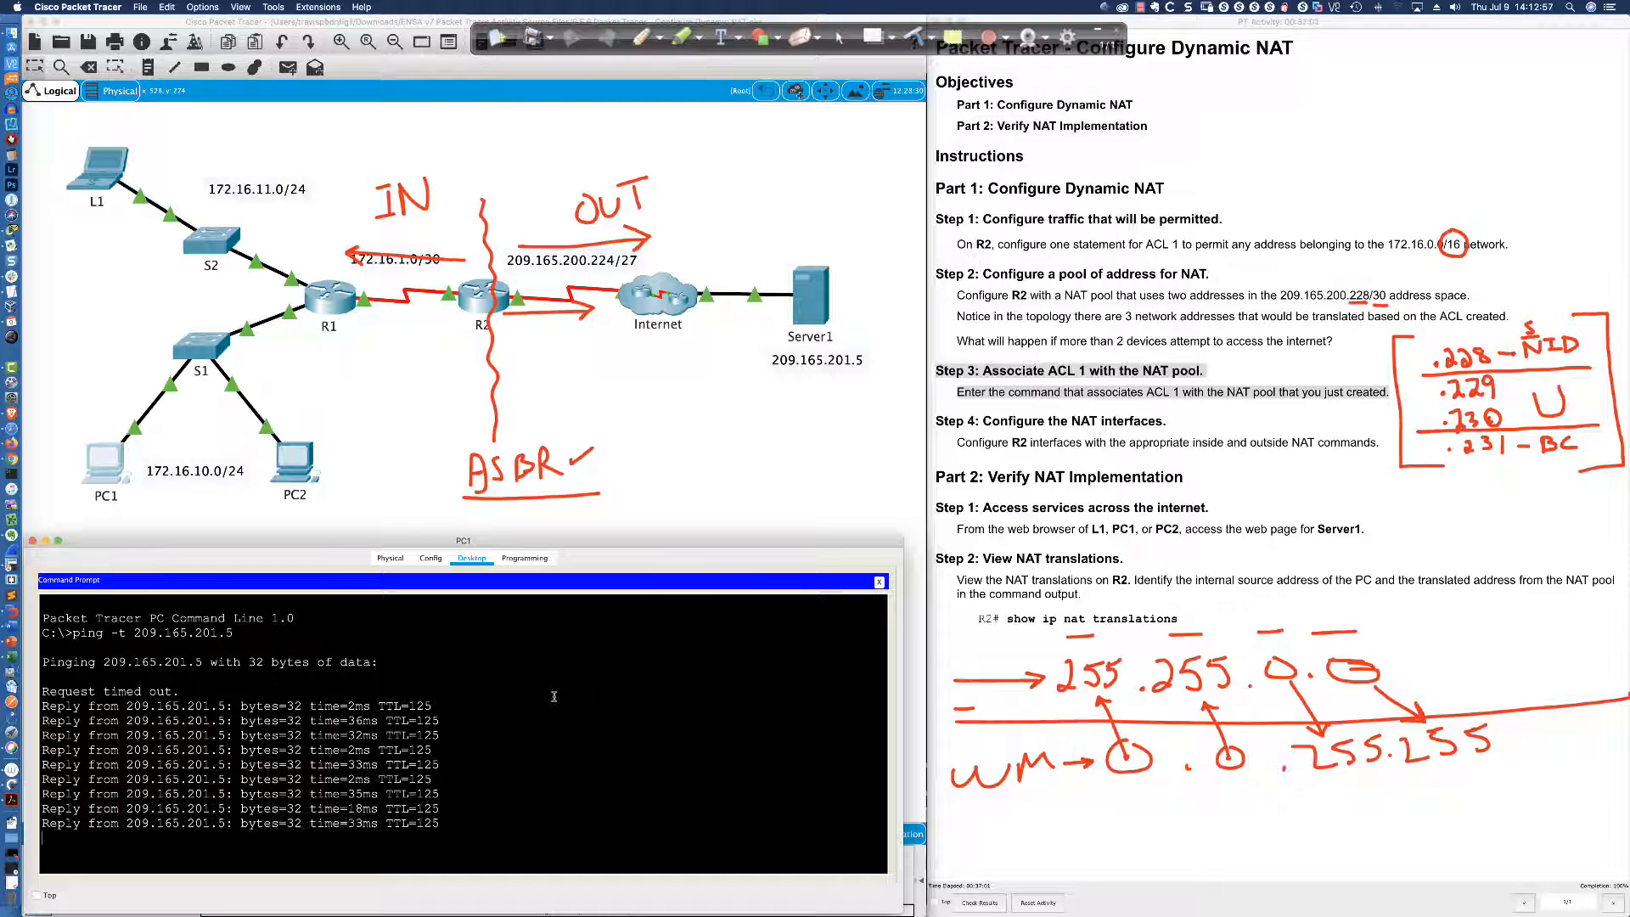
# Start a continuous ping from PC2's command prompt to 209.165.201.5, and check the ping output on both PCs
pyautogui.click(299, 465)
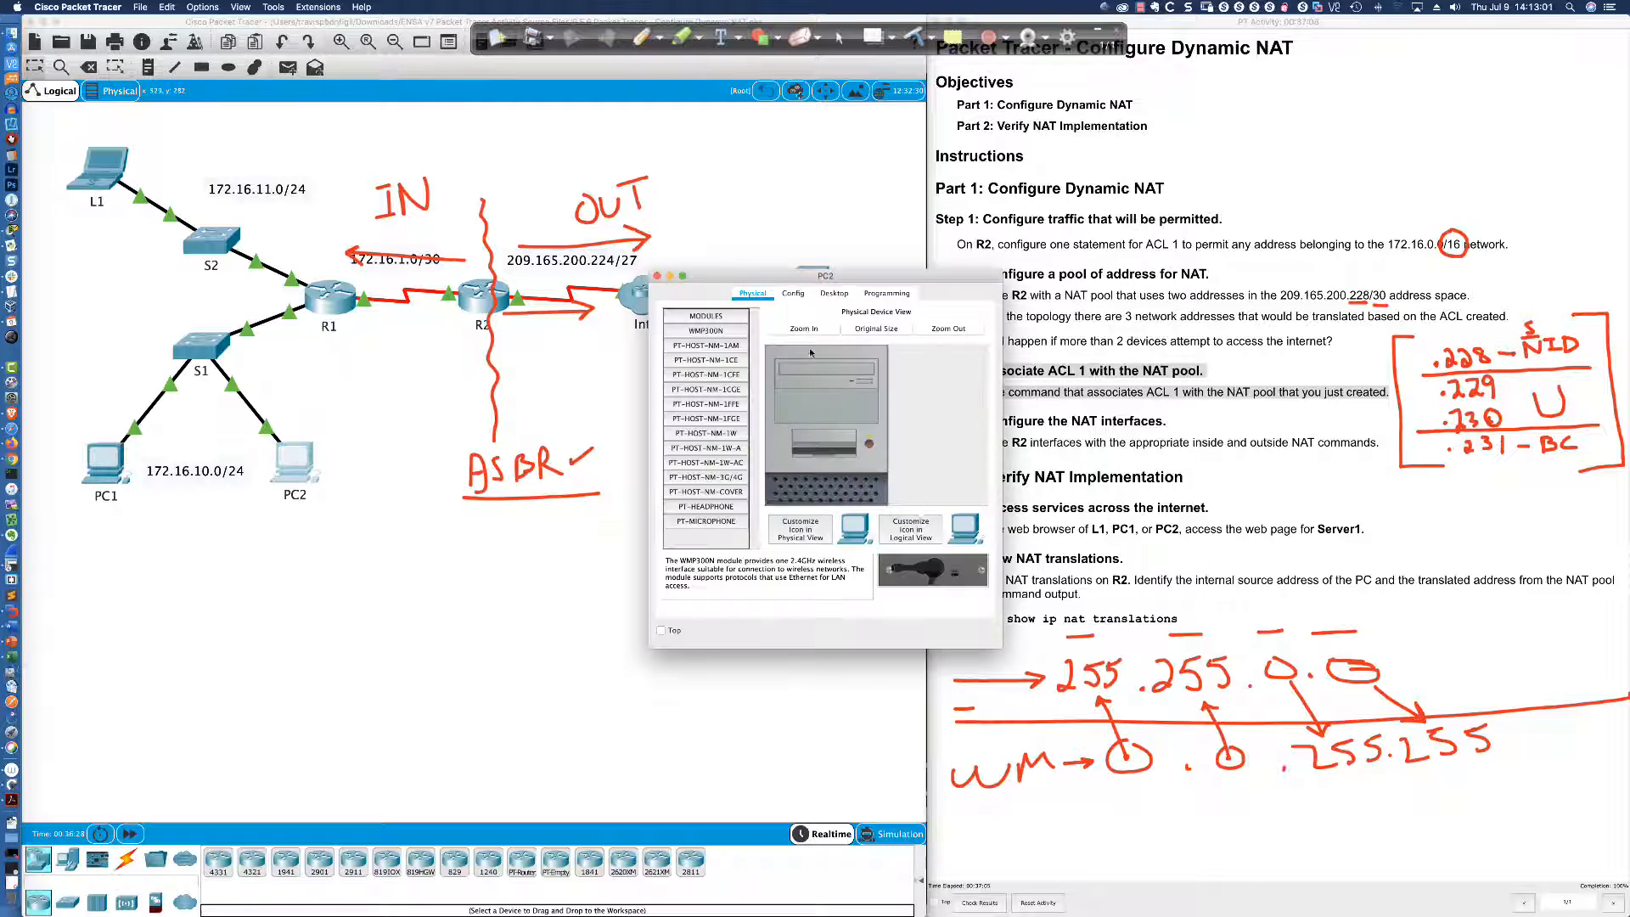
pyautogui.moveTo(803, 278); pyautogui.dragTo(178, 545)
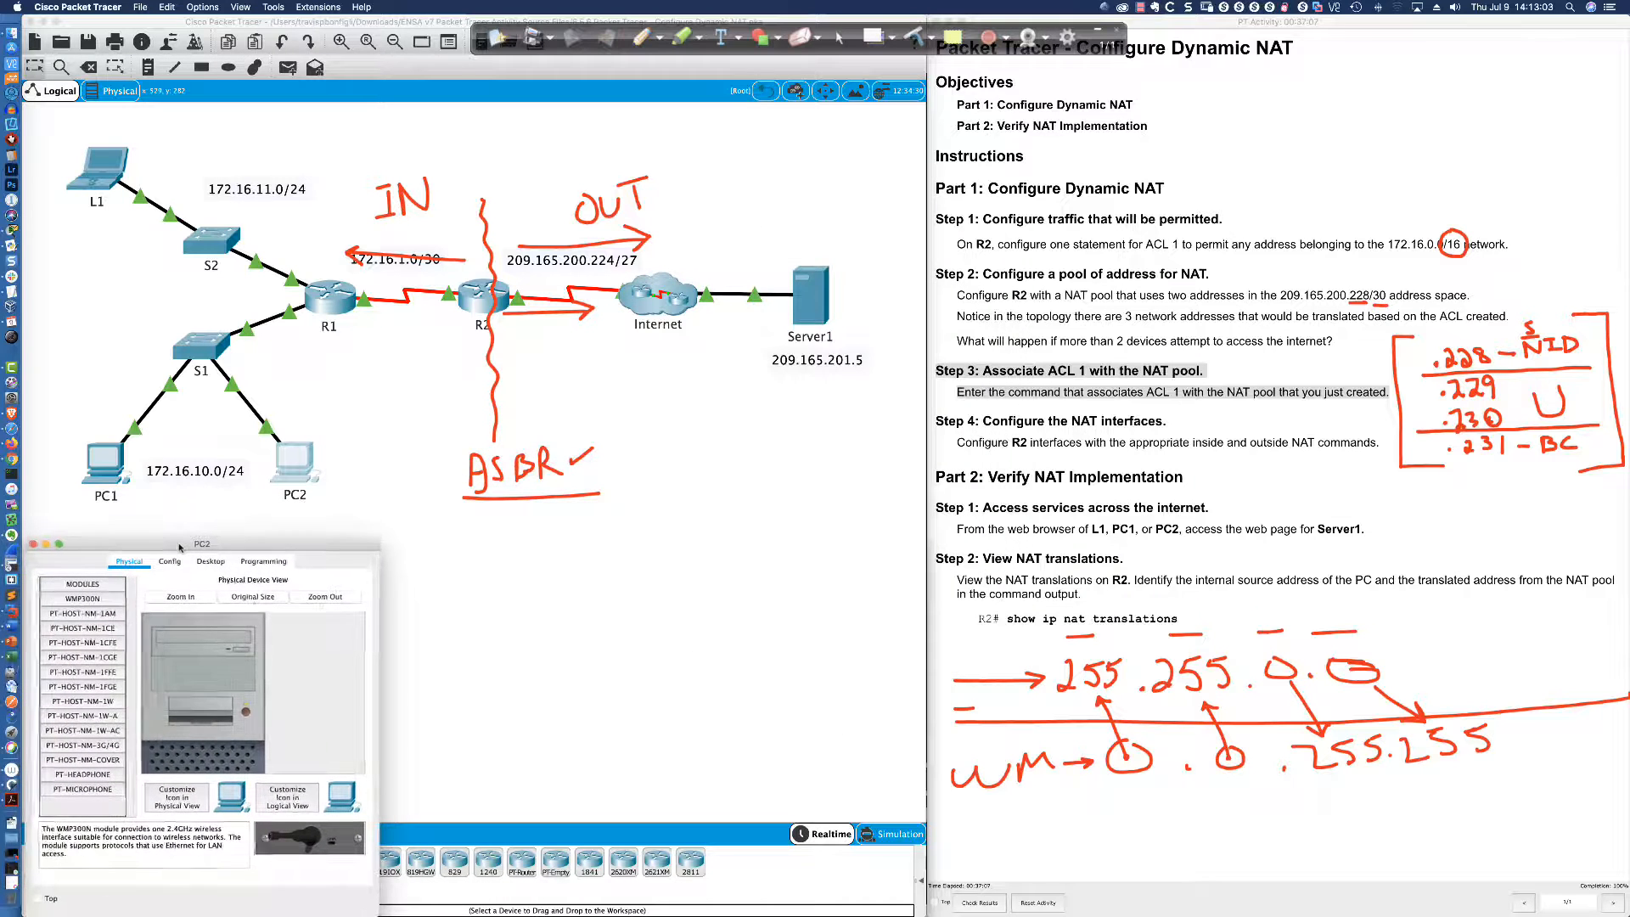
pyautogui.moveTo(378, 589); pyautogui.dragTo(925, 577)
pyautogui.click(483, 561)
pyautogui.click(661, 608)
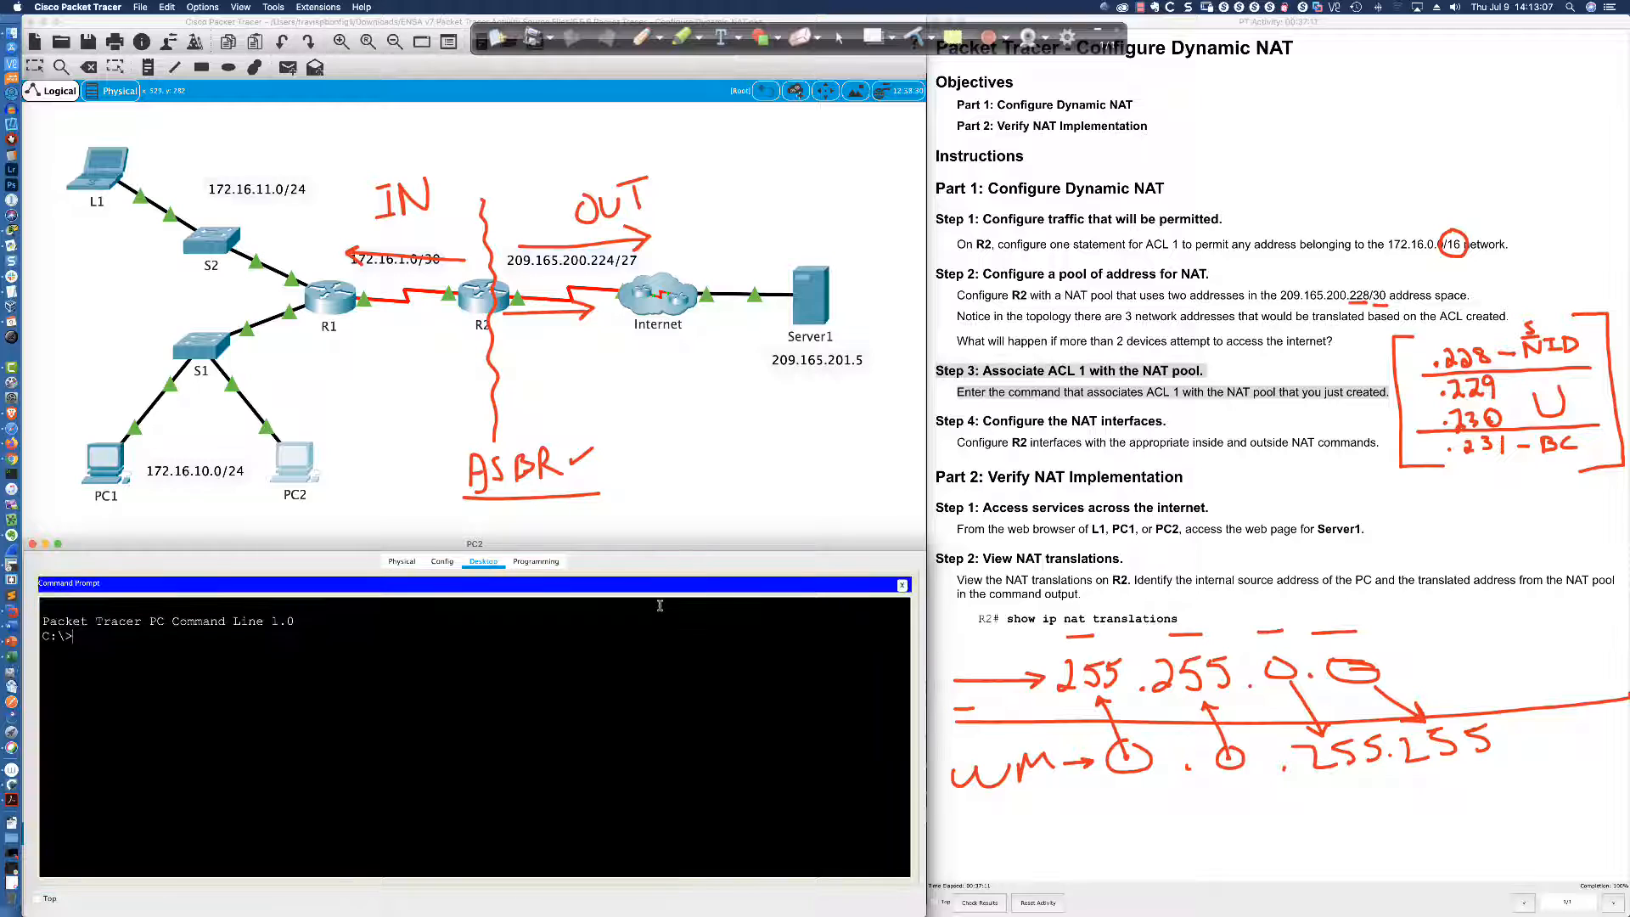
pyautogui.write('ping -t 209.165.201.5')
pyautogui.press('Return')
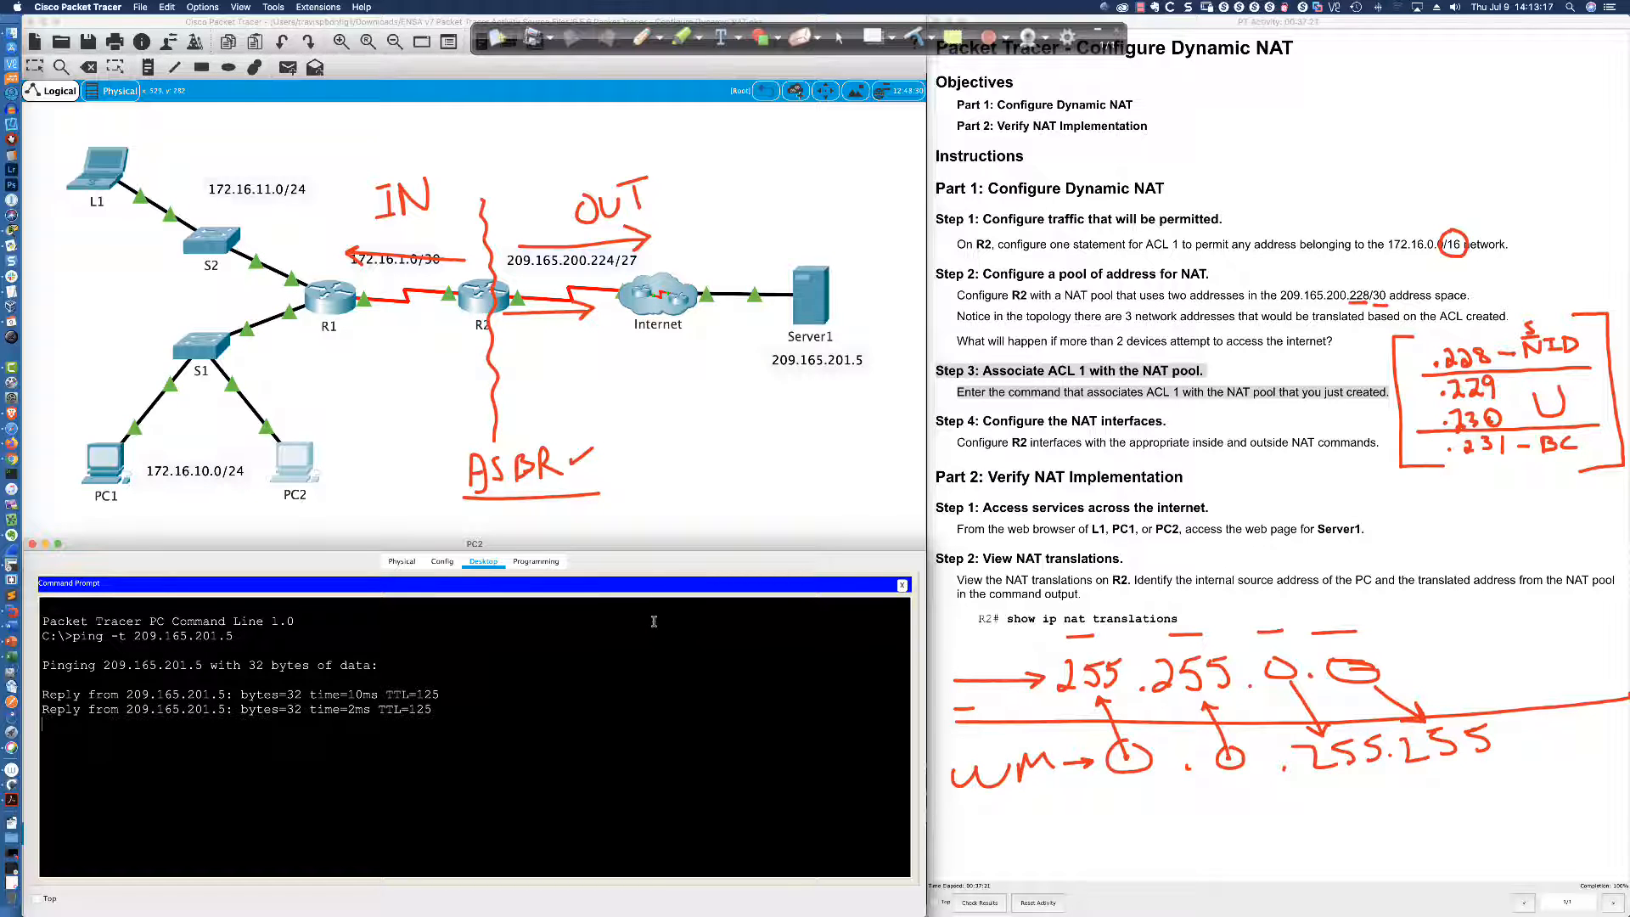
pyautogui.click(117, 471)
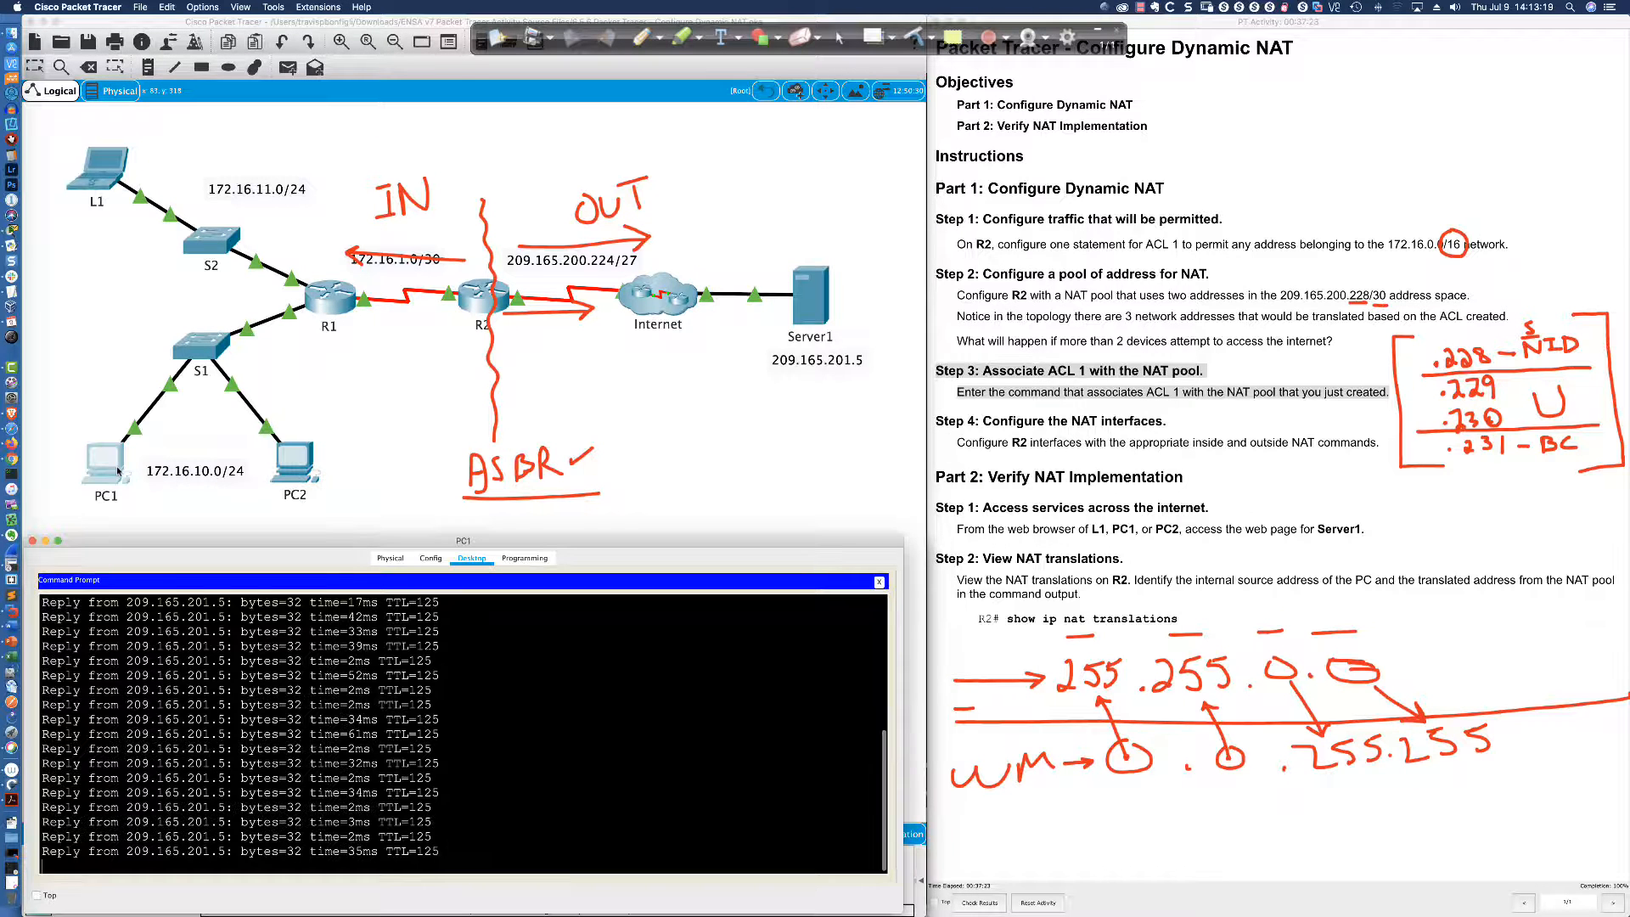
pyautogui.click(303, 466)
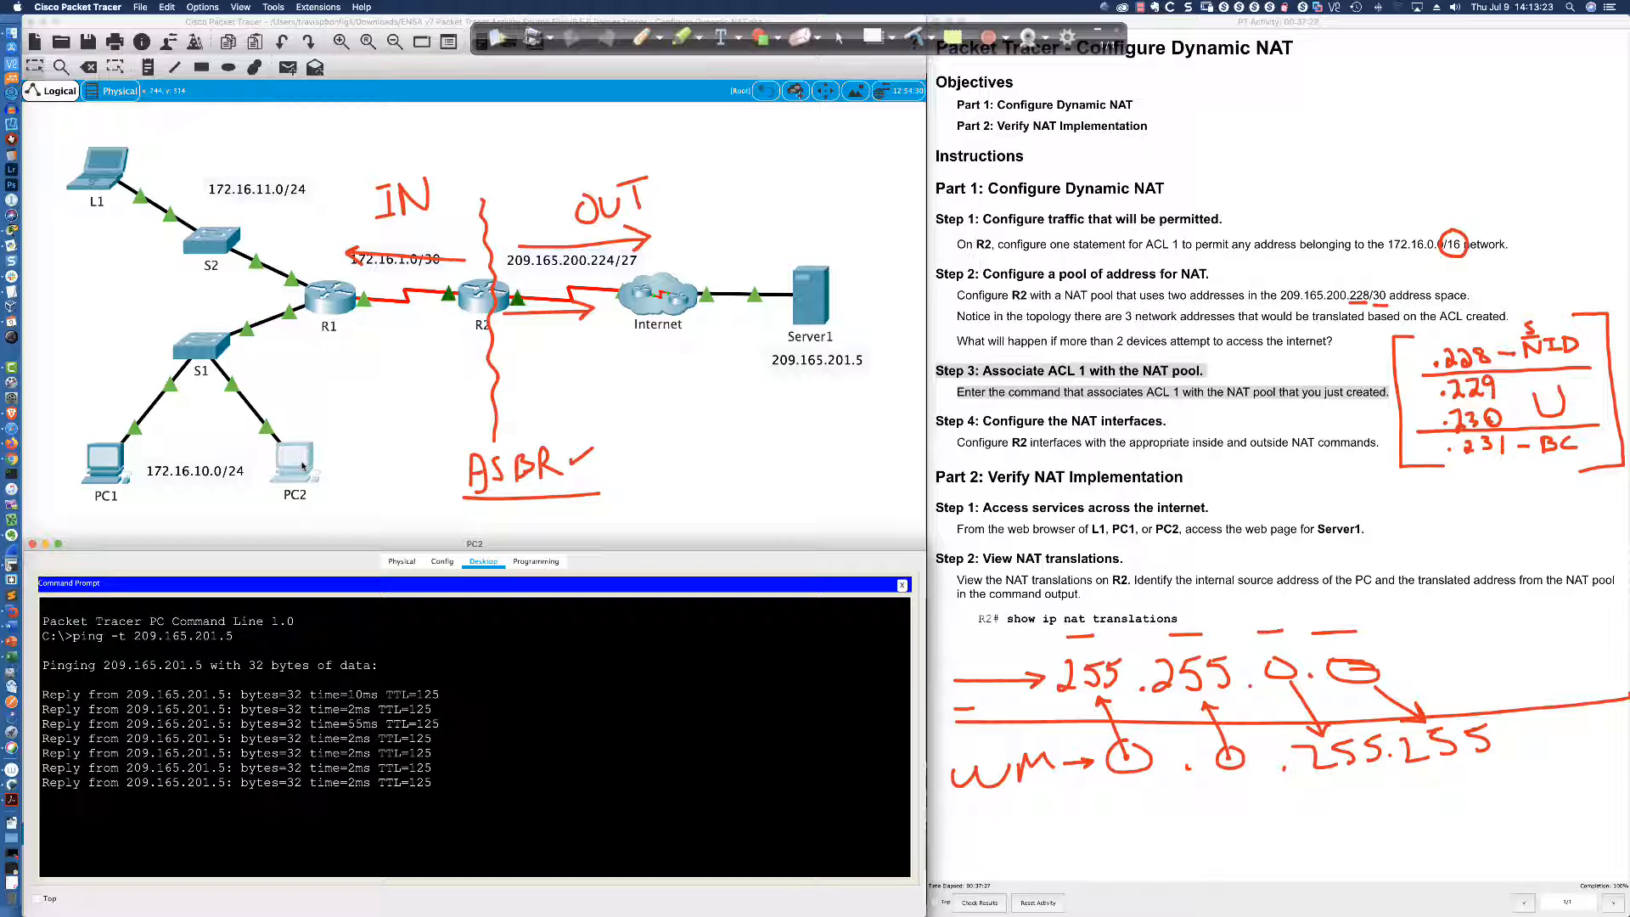
# Return to R2's command line and leave configuration mode with end
pyautogui.click(482, 296)
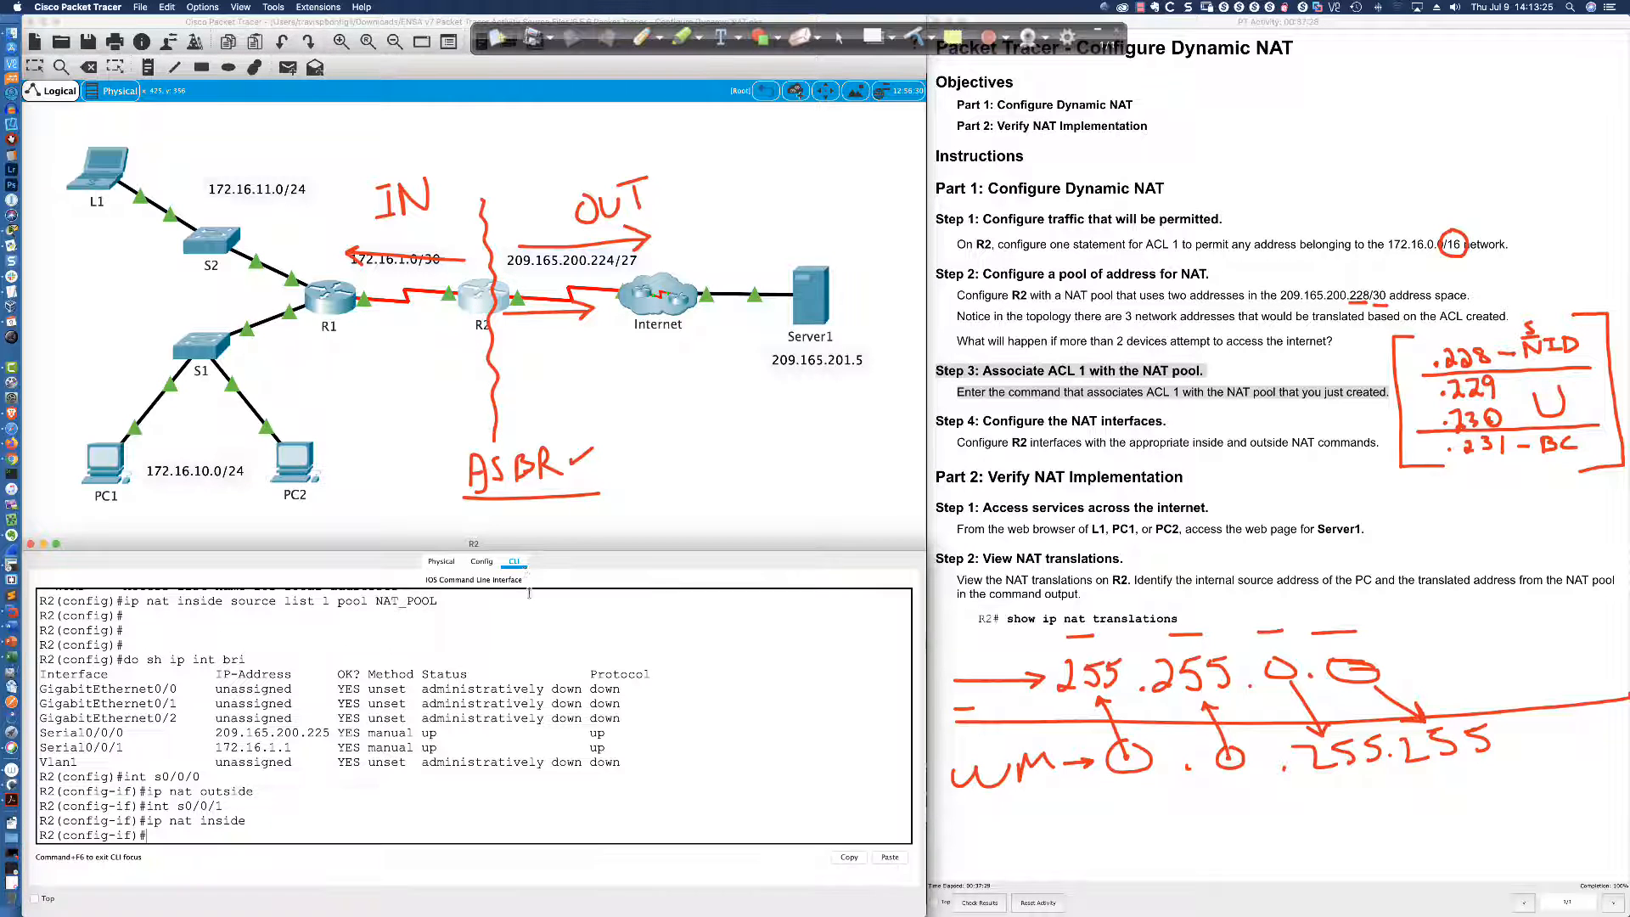
pyautogui.press('Return')
pyautogui.press('Return')
pyautogui.press('Return')
pyautogui.write('end')
pyautogui.press('Return')
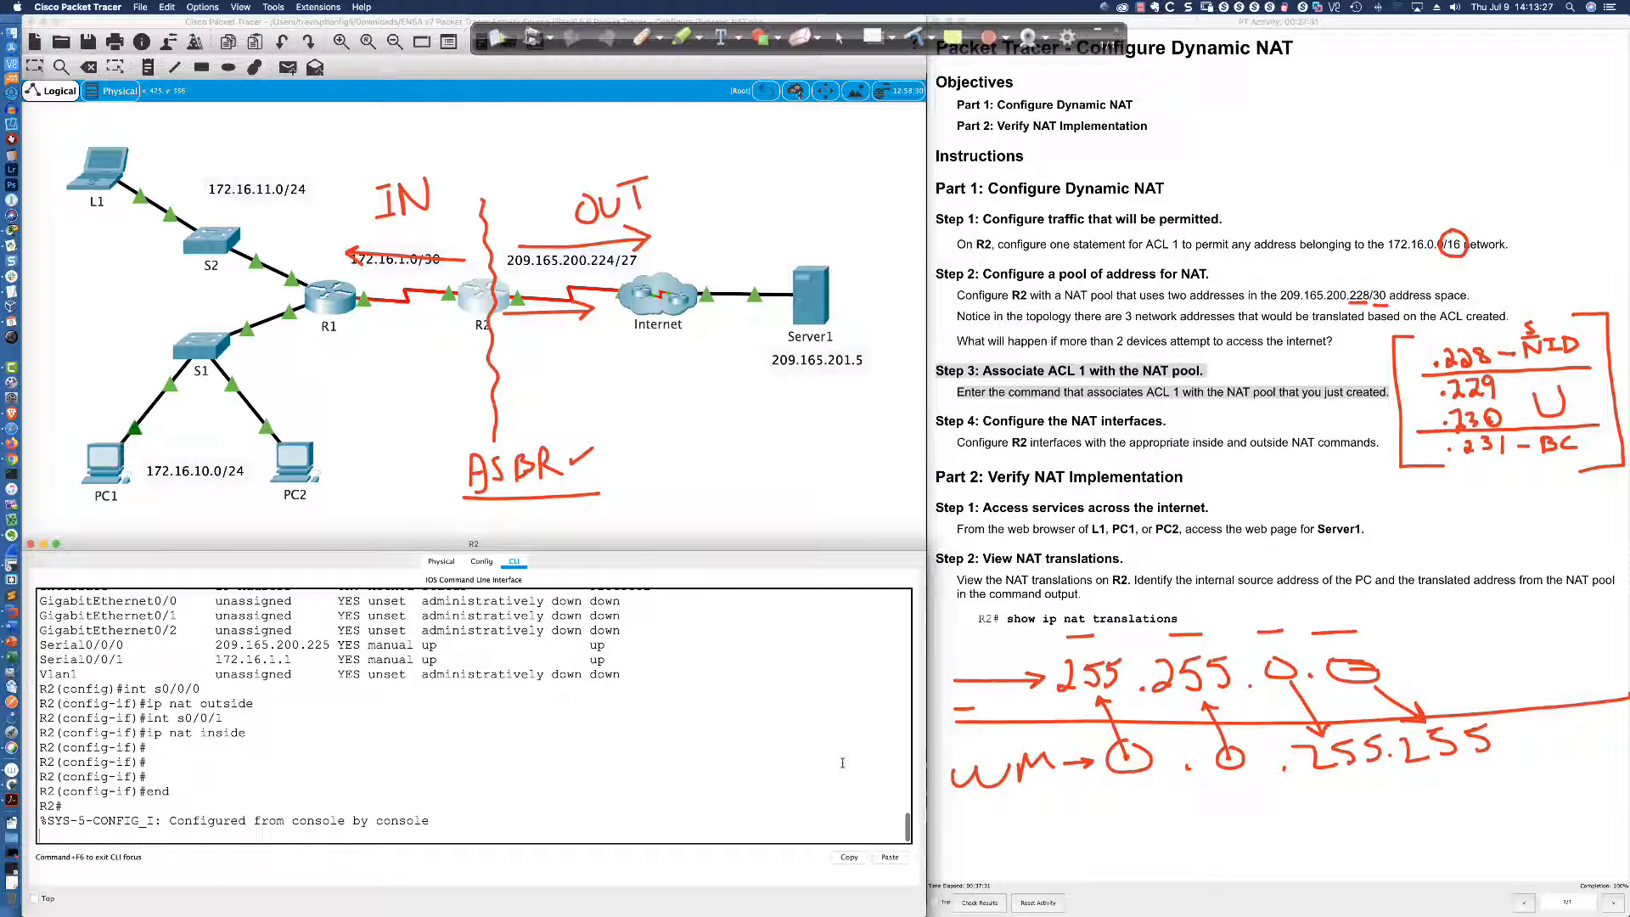
pyautogui.press('Return')
pyautogui.press('Return')
# Save R2's running configuration with wri mem
pyautogui.write('wri mem')
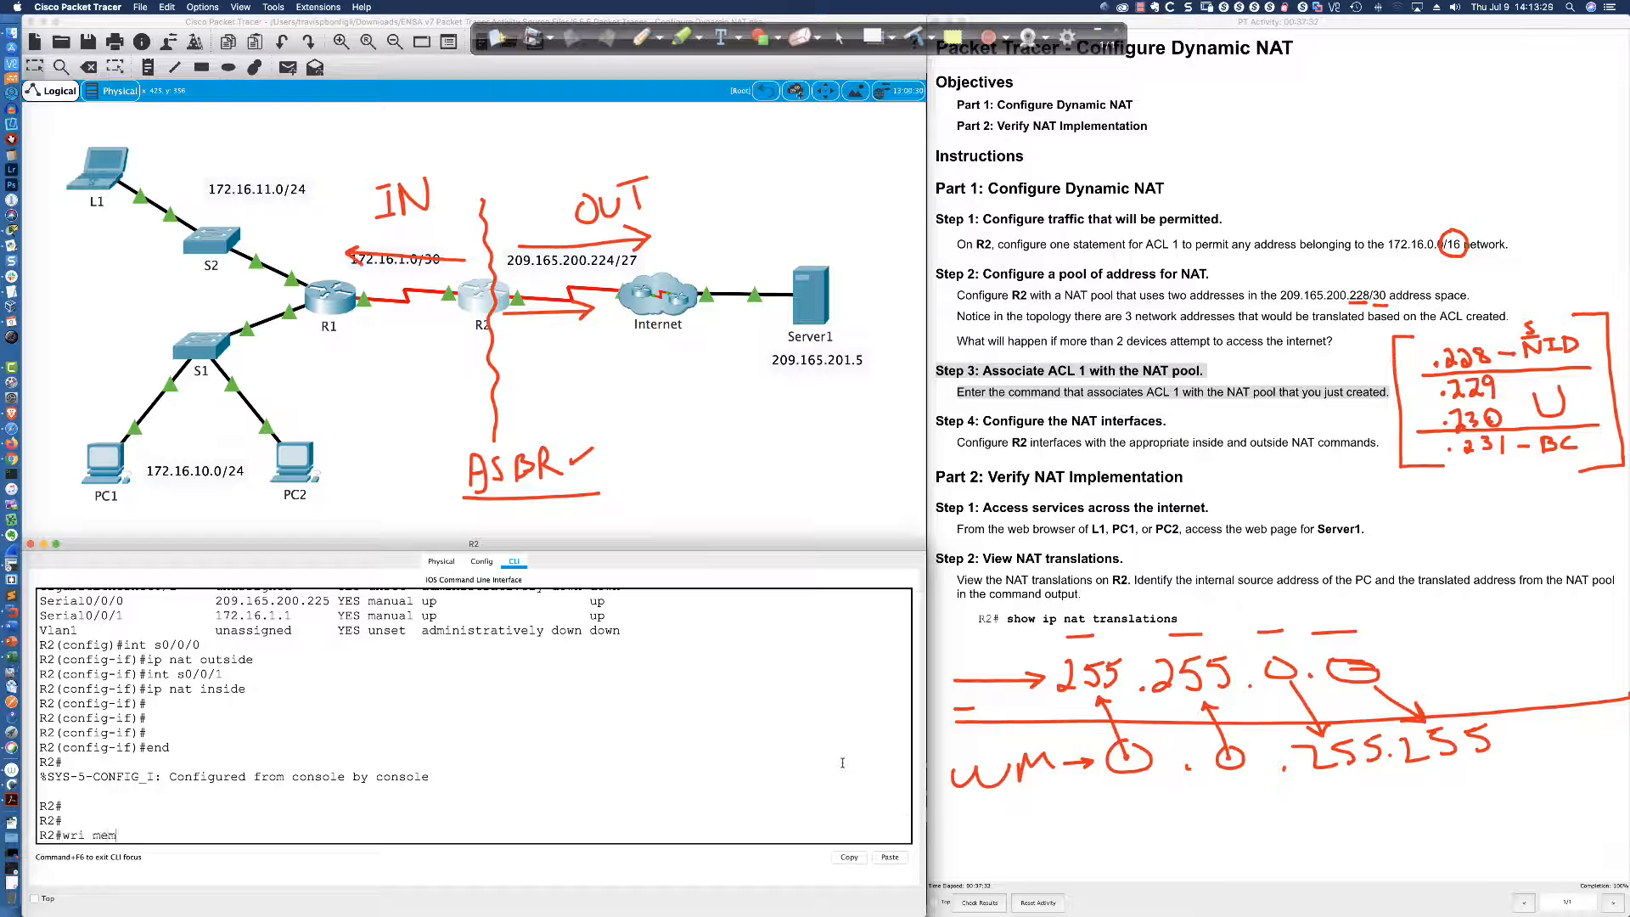
pyautogui.press('Return')
pyautogui.press('Return')
pyautogui.press('Return')
pyautogui.press('Return')
pyautogui.press('Return')
pyautogui.press('Return')
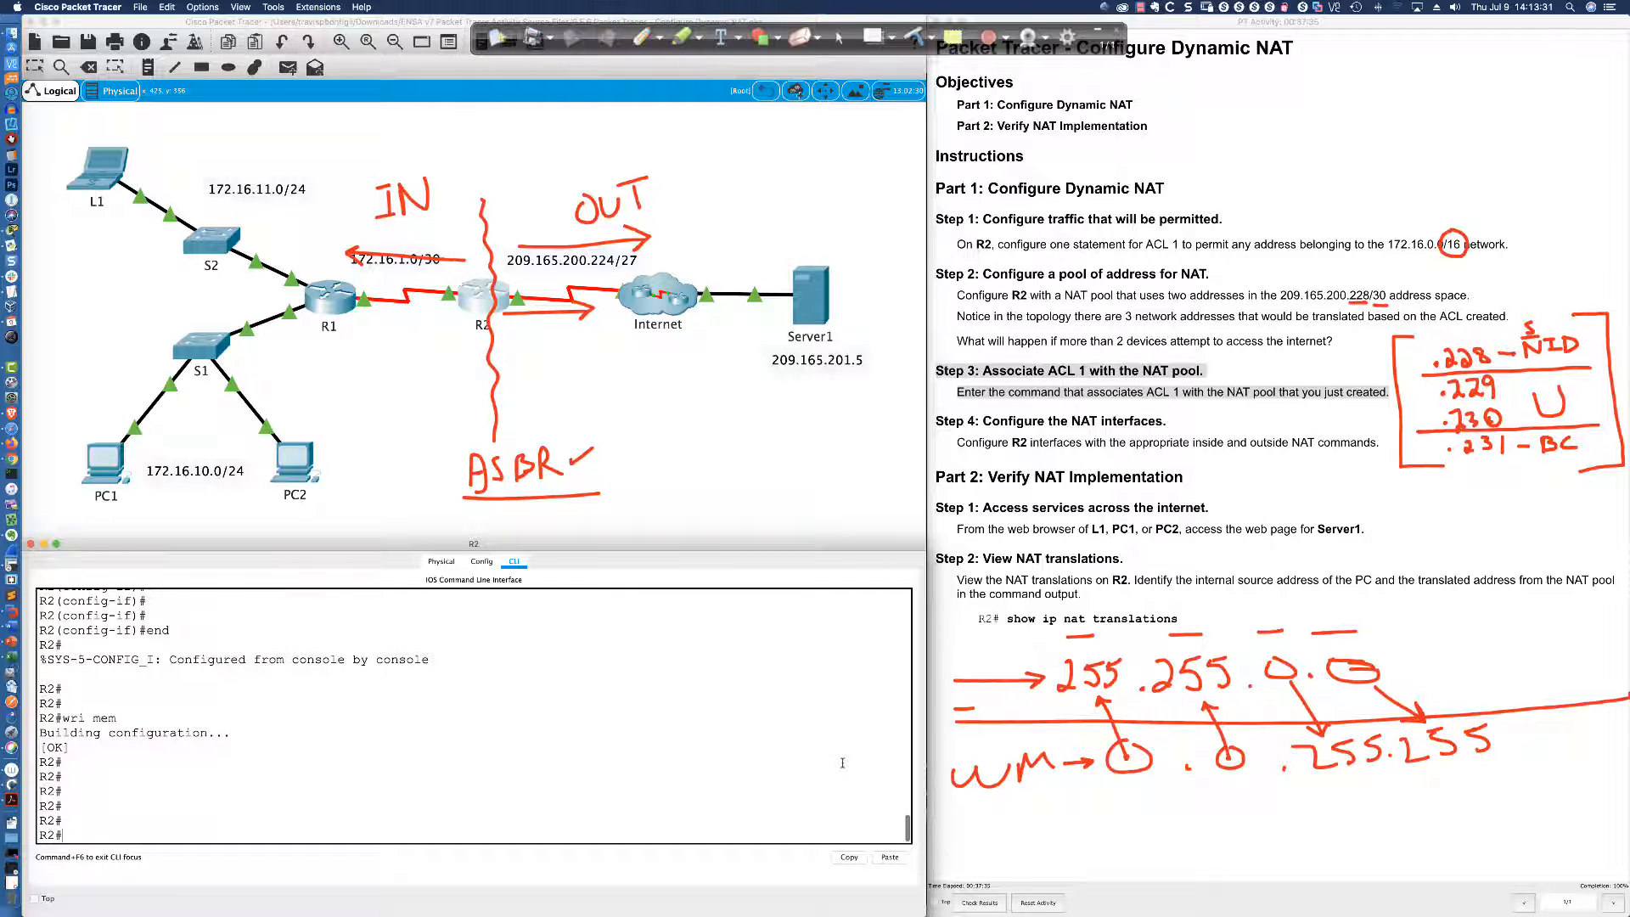
# Run sh ip nat translations on R2 and review the full translation table from its beginning
pyautogui.write('sh ip nat translations')
pyautogui.press('Return')
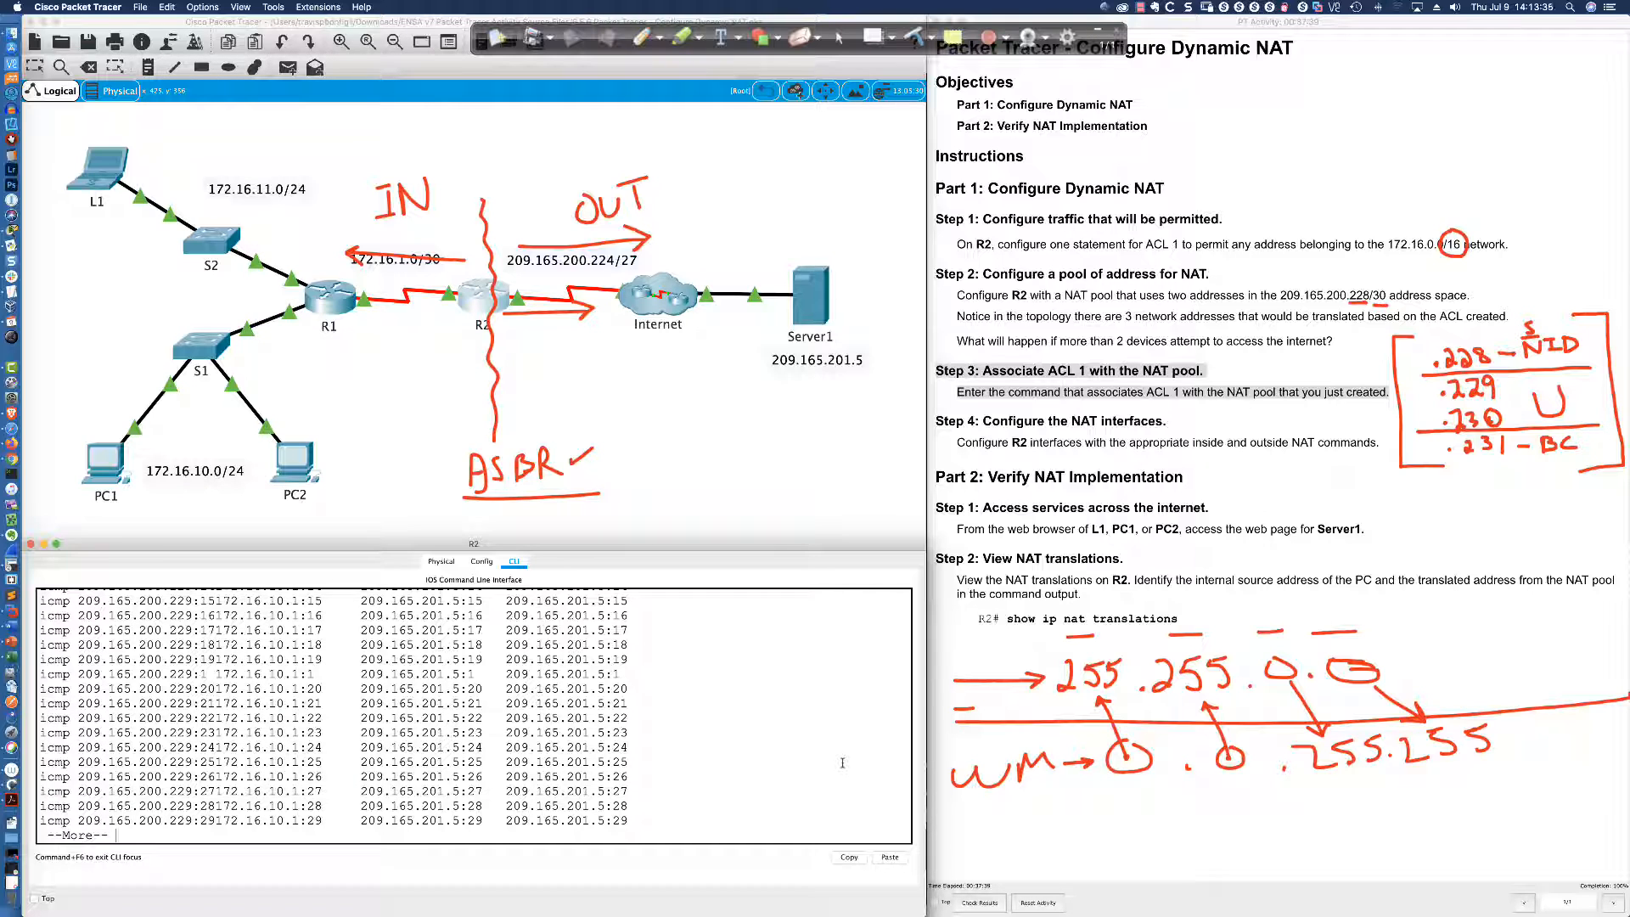
pyautogui.press('space')
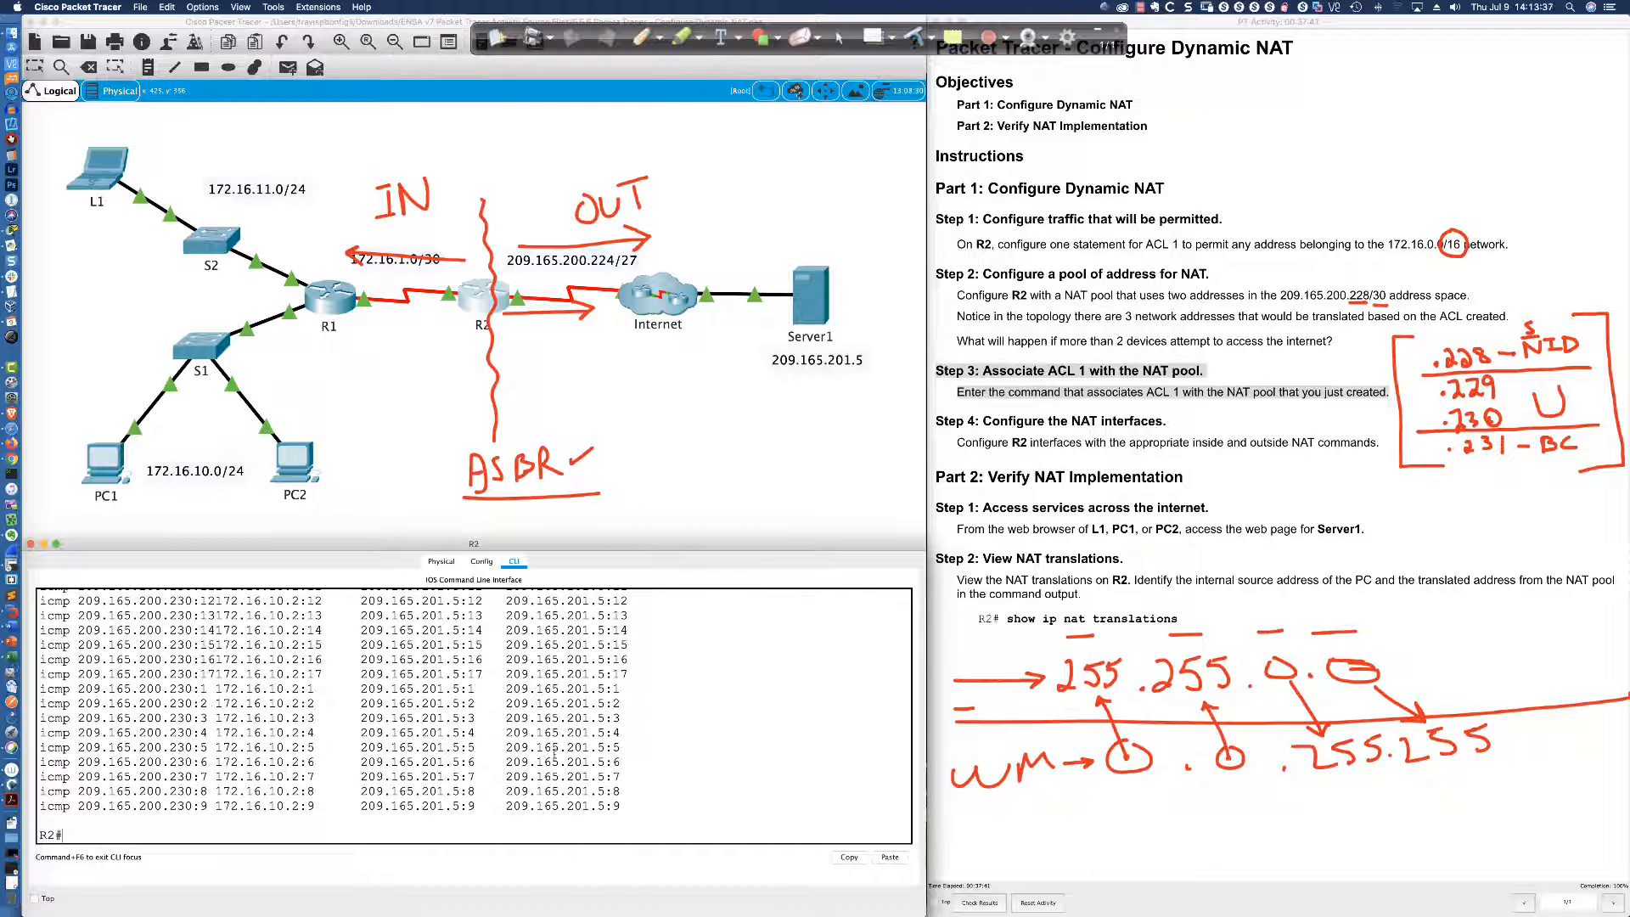
pyautogui.scroll(5, 553, 753)
pyautogui.scroll(10, 497, 728)
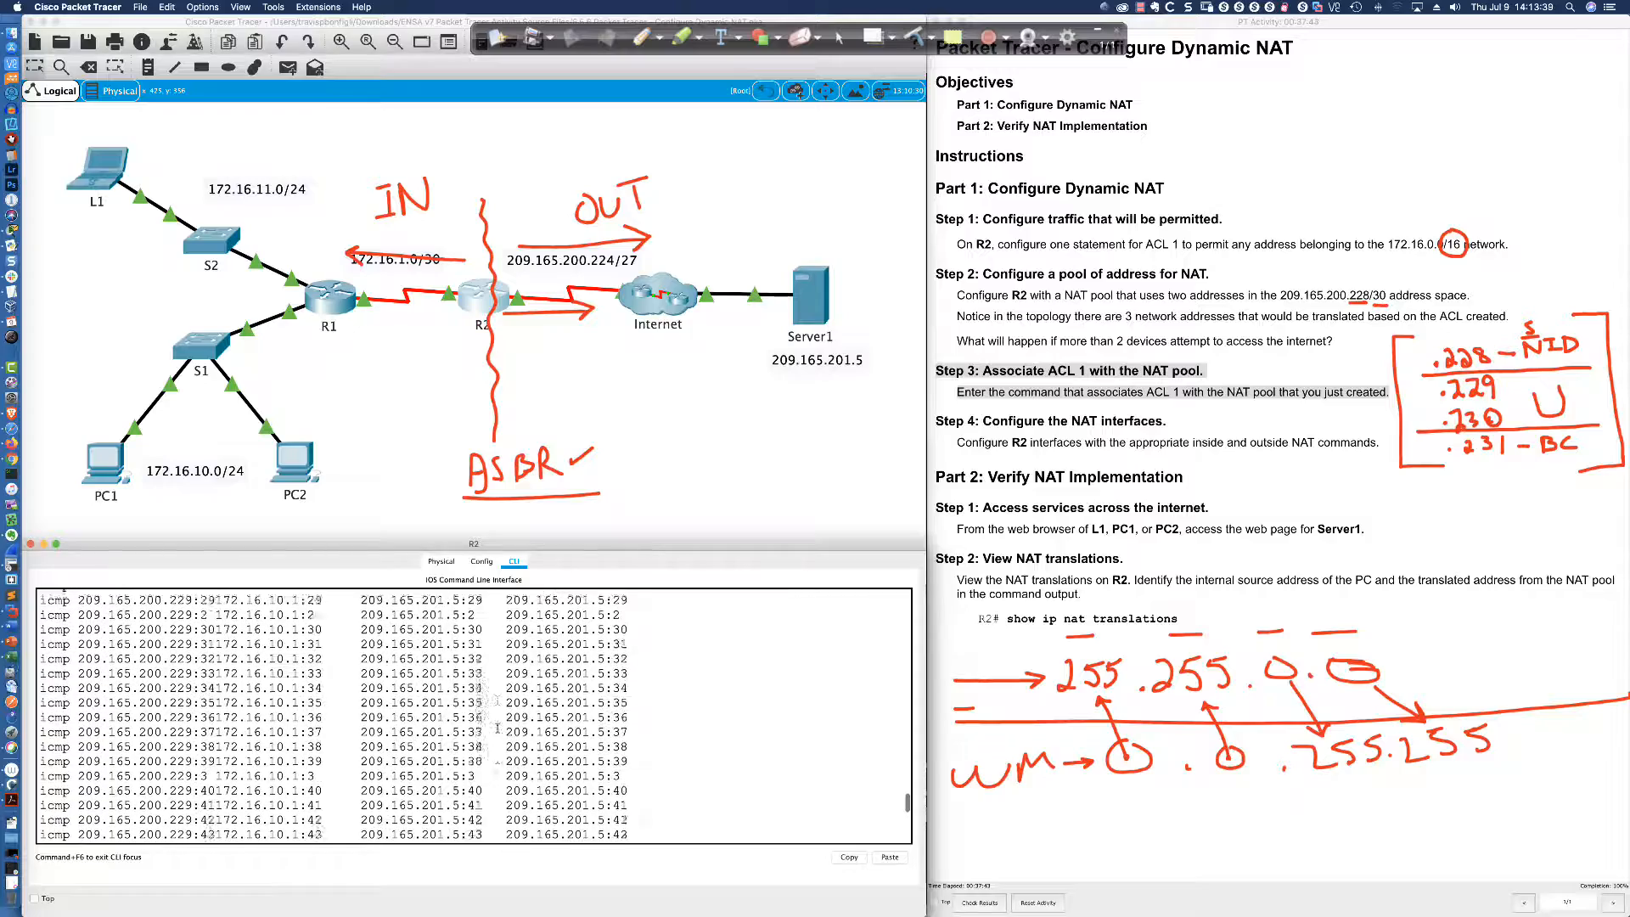
pyautogui.scroll(3, 498, 718)
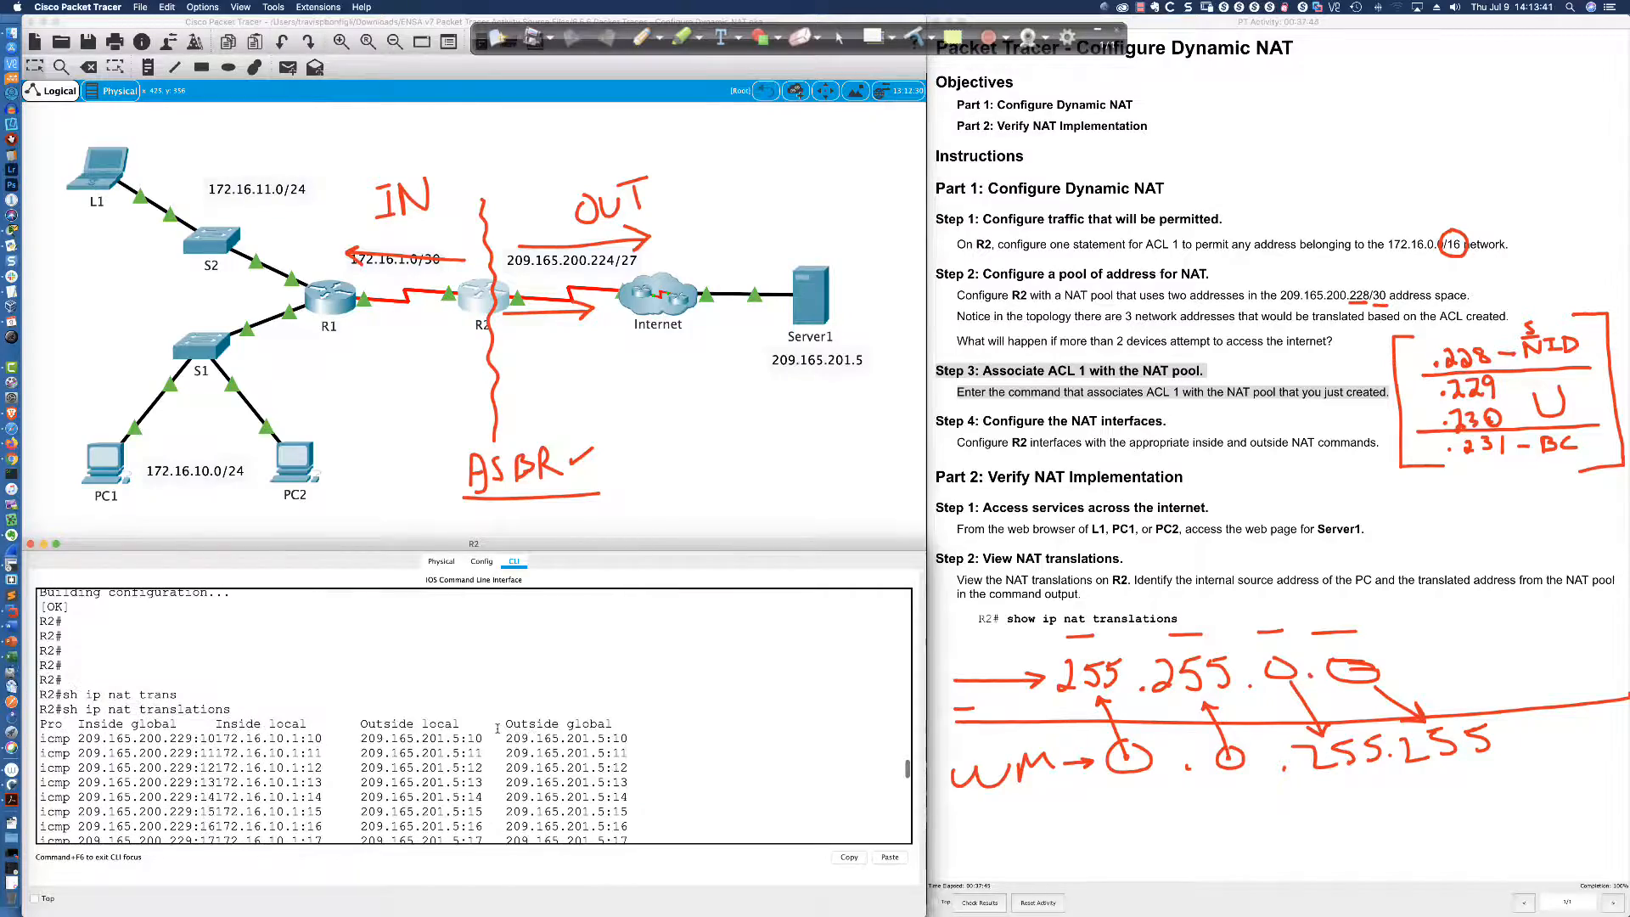
# Open a command prompt on laptop L1 in a widened window and ping 209.165.201.5
pyautogui.click(108, 169)
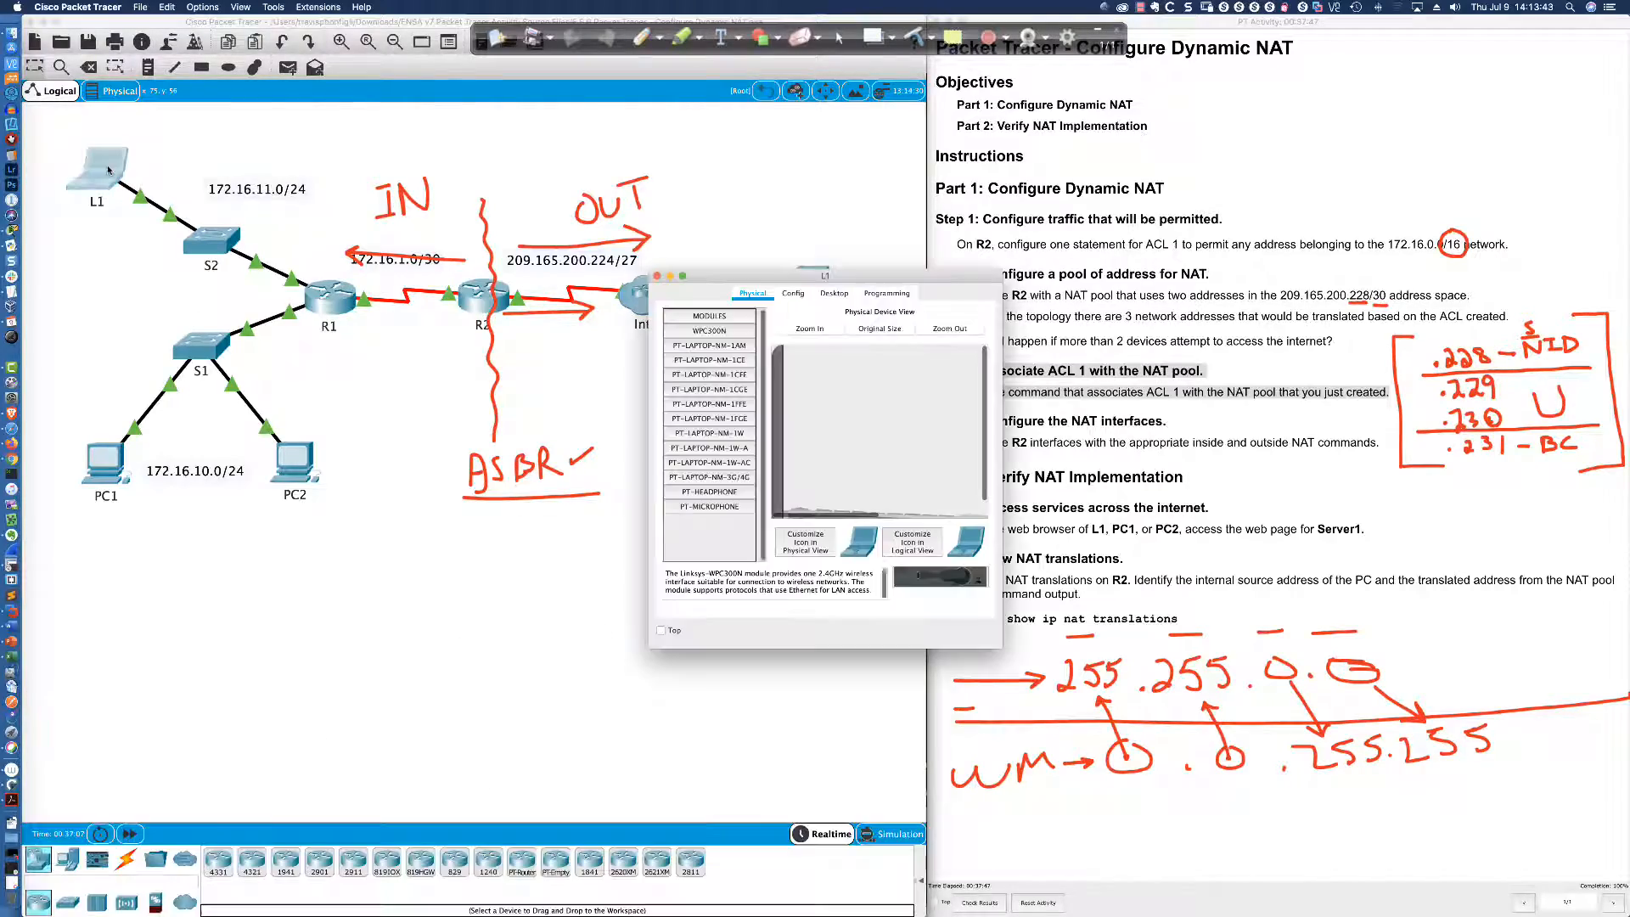
pyautogui.moveTo(756, 266); pyautogui.dragTo(166, 547)
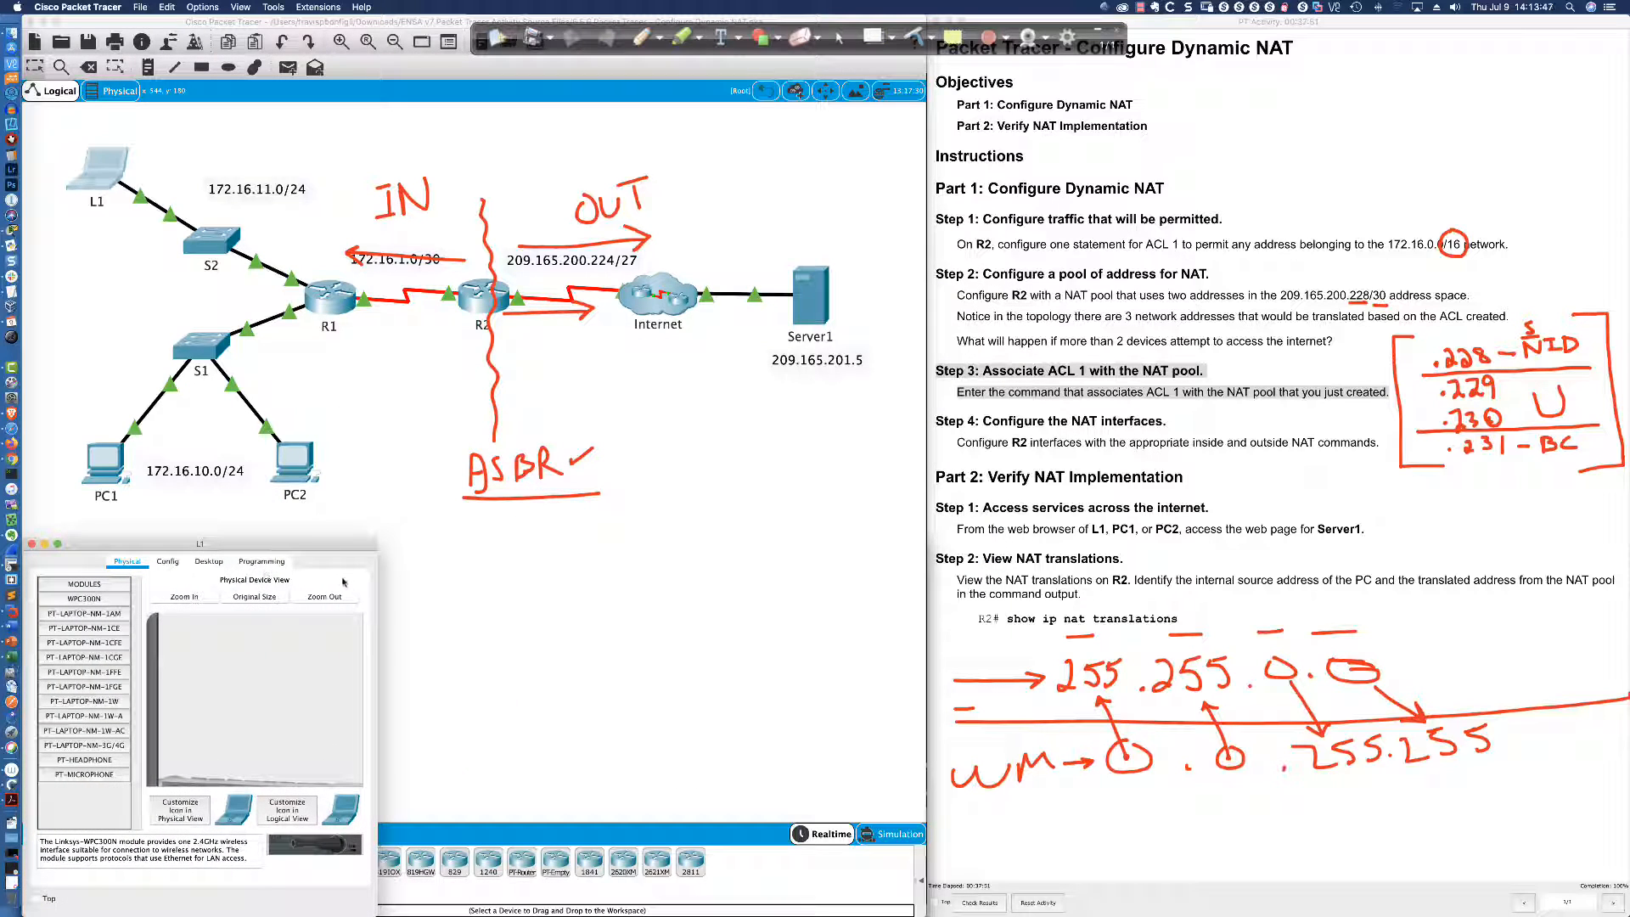
pyautogui.moveTo(378, 592); pyautogui.dragTo(934, 595)
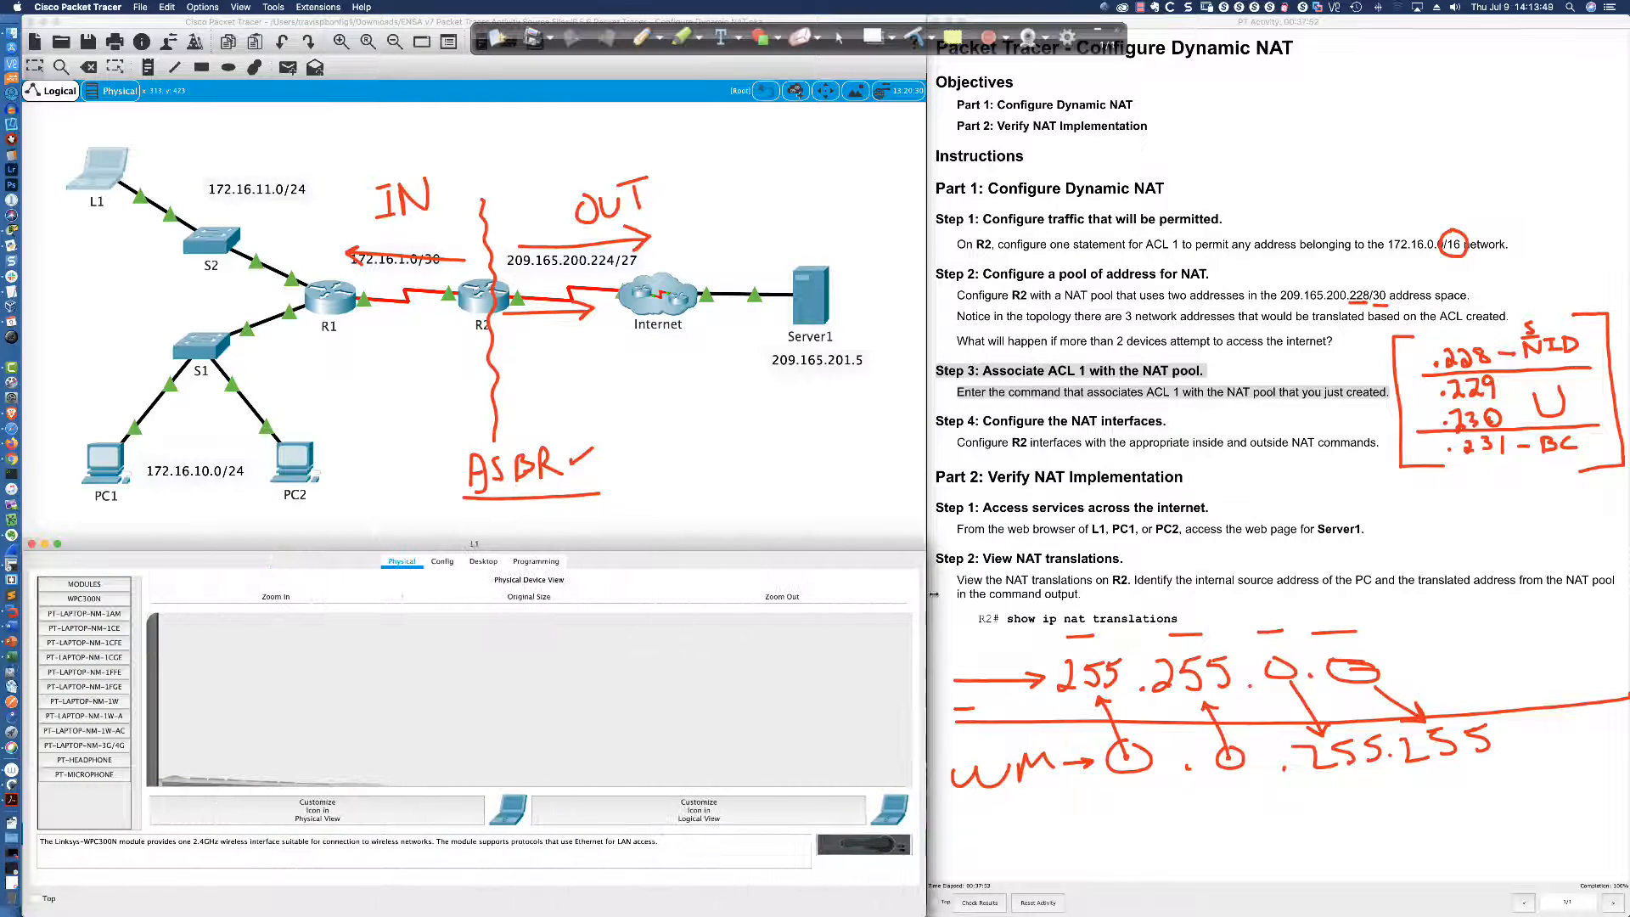
pyautogui.click(483, 562)
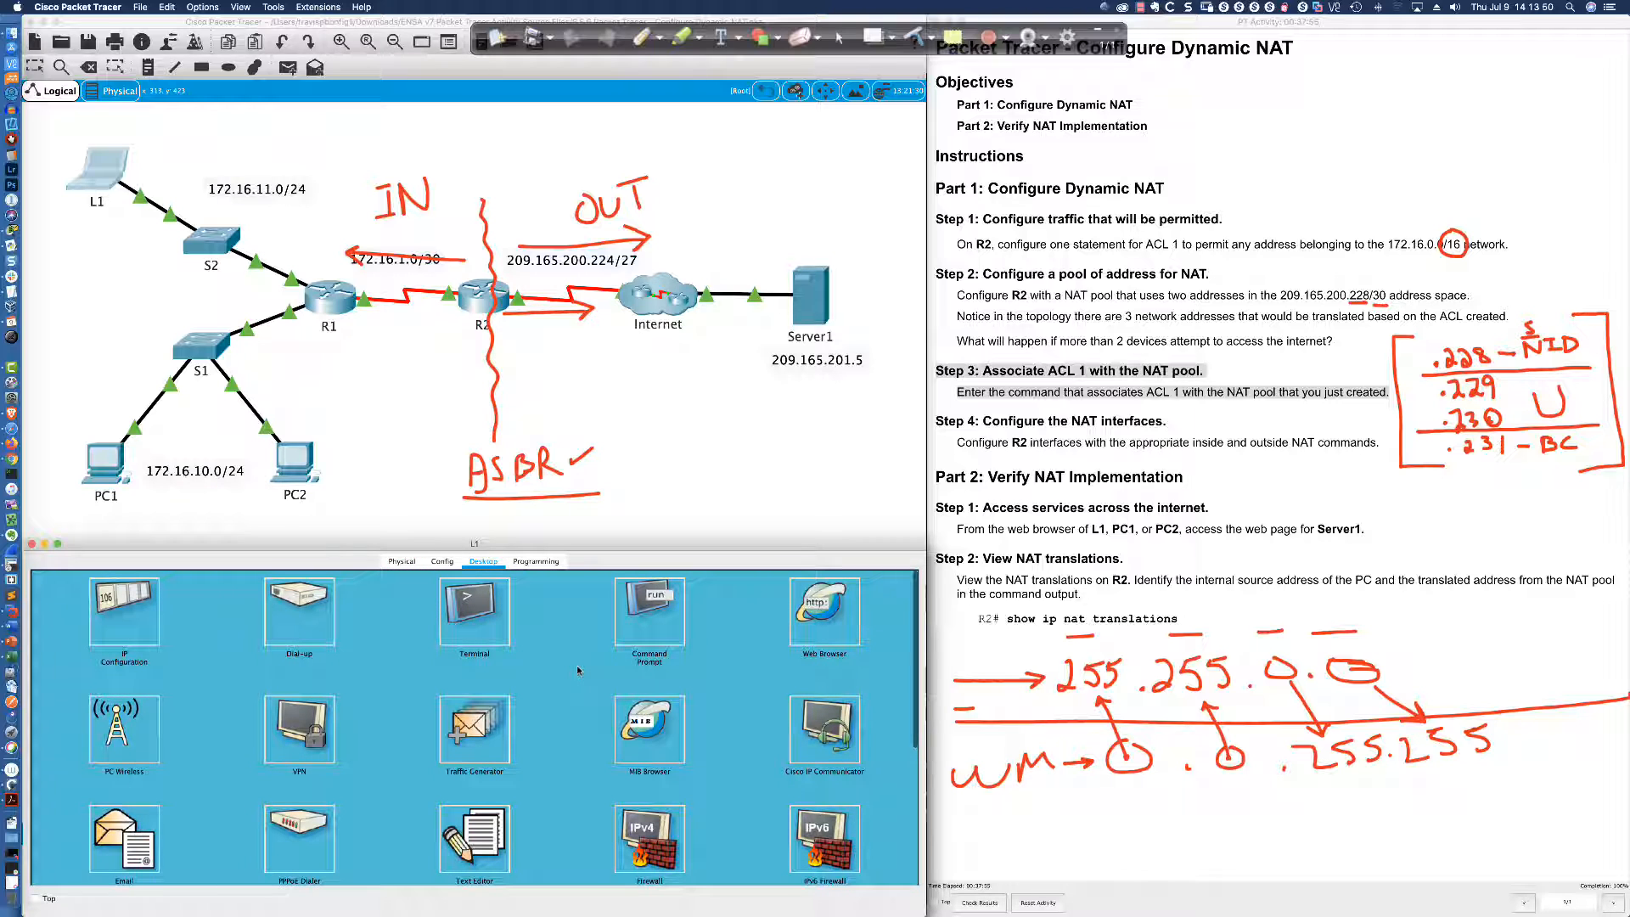
pyautogui.click(655, 615)
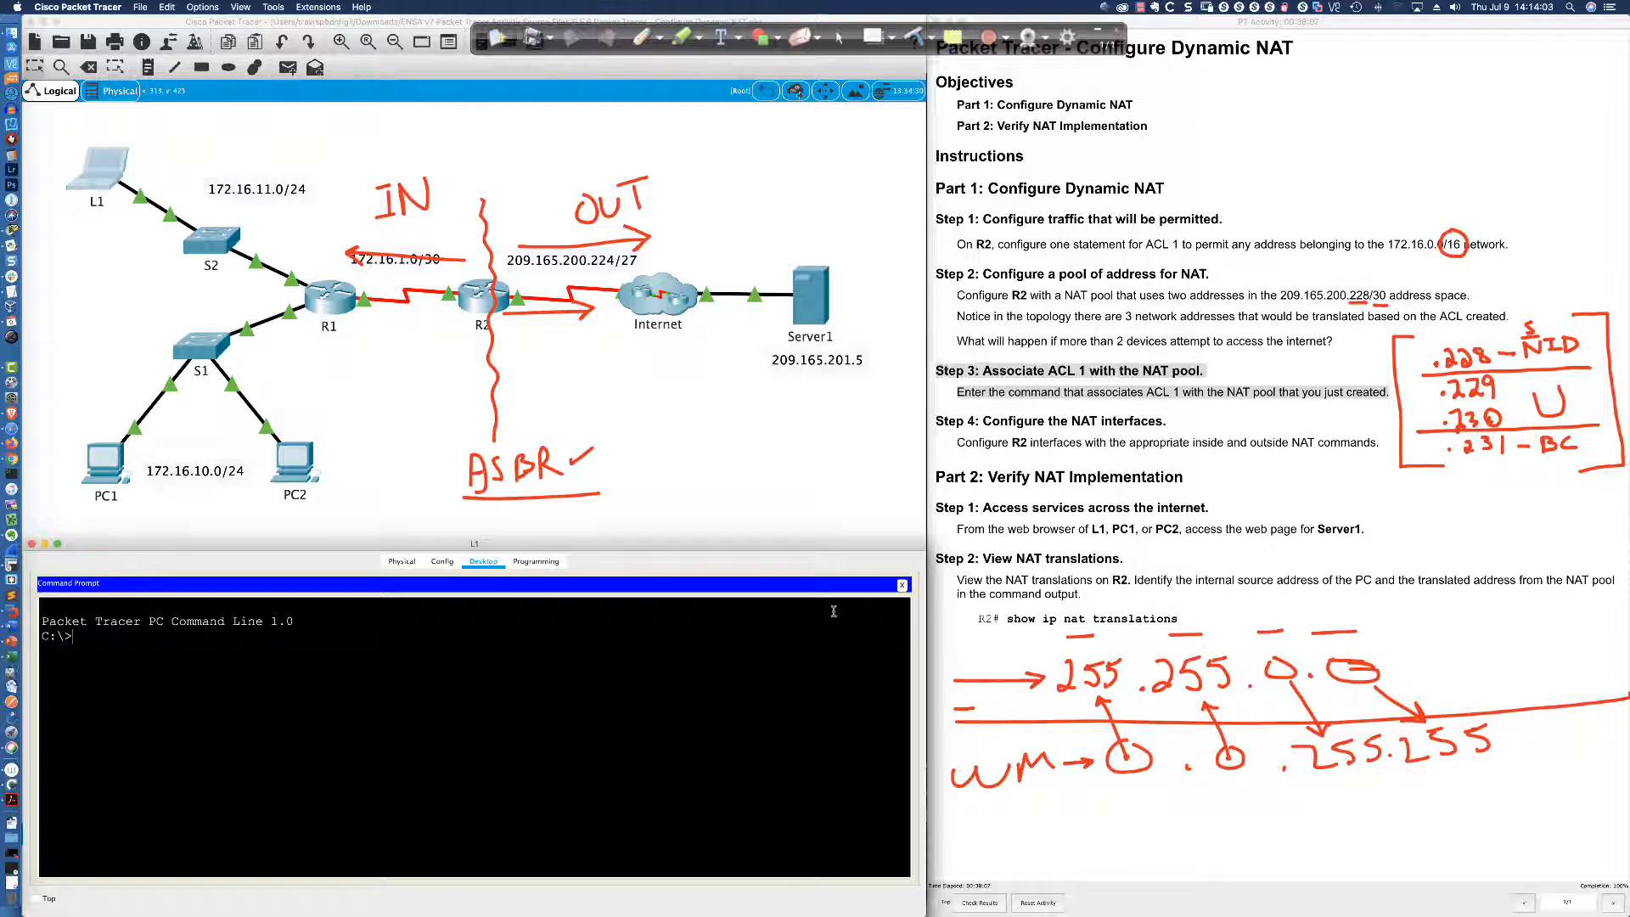
pyautogui.write('ng 209.165.201.5')
pyautogui.press('Return')
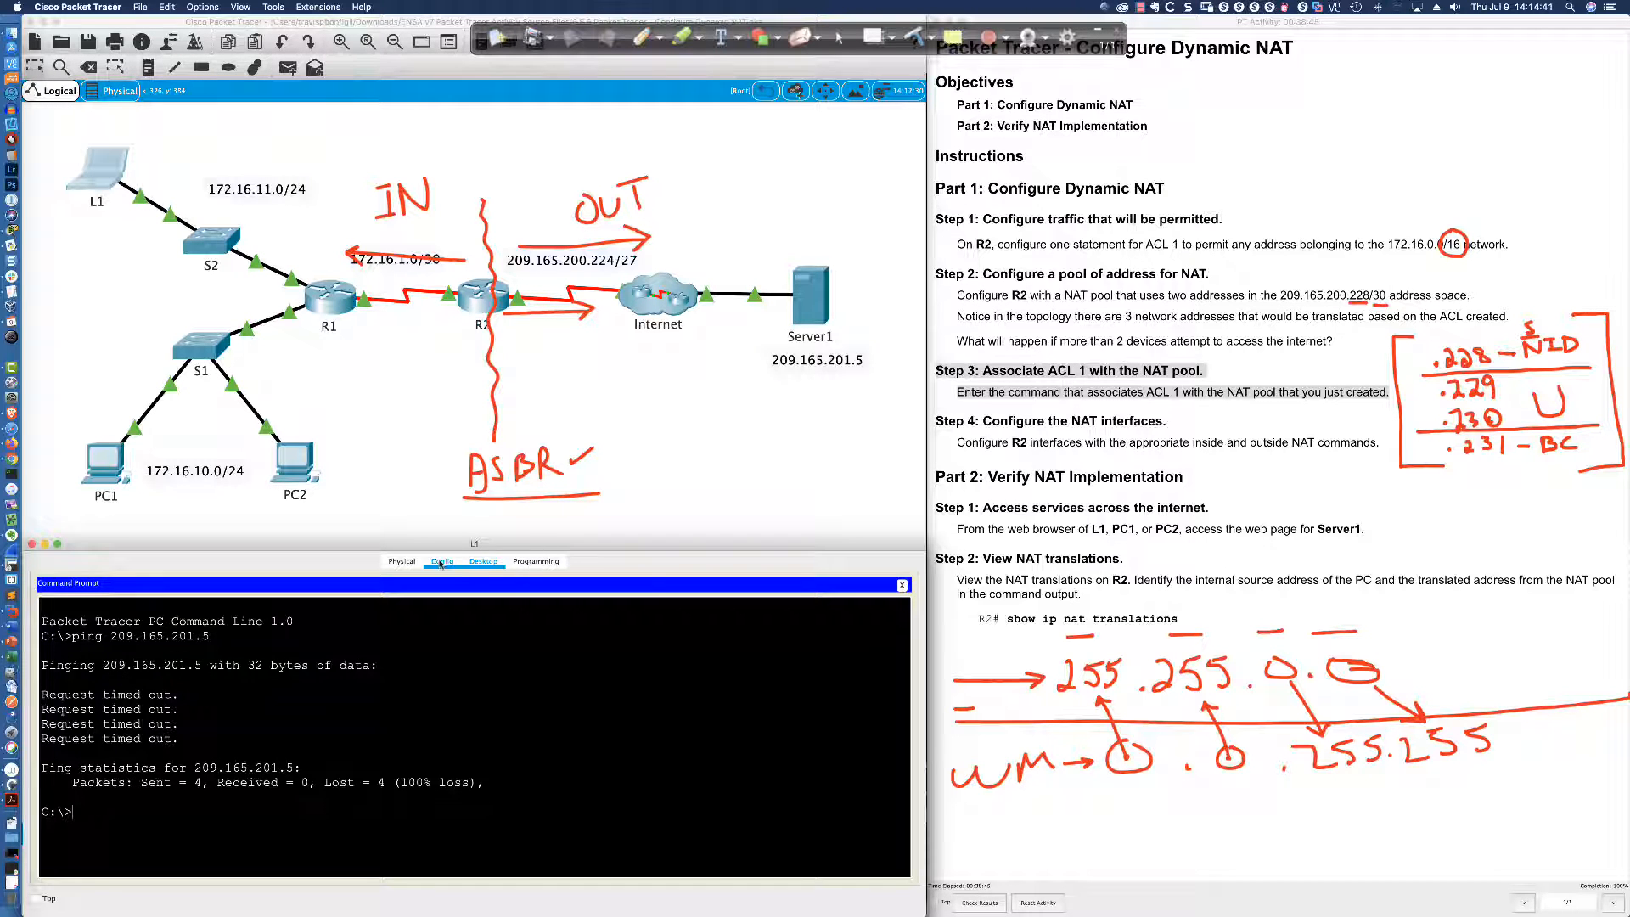
pyautogui.click(902, 585)
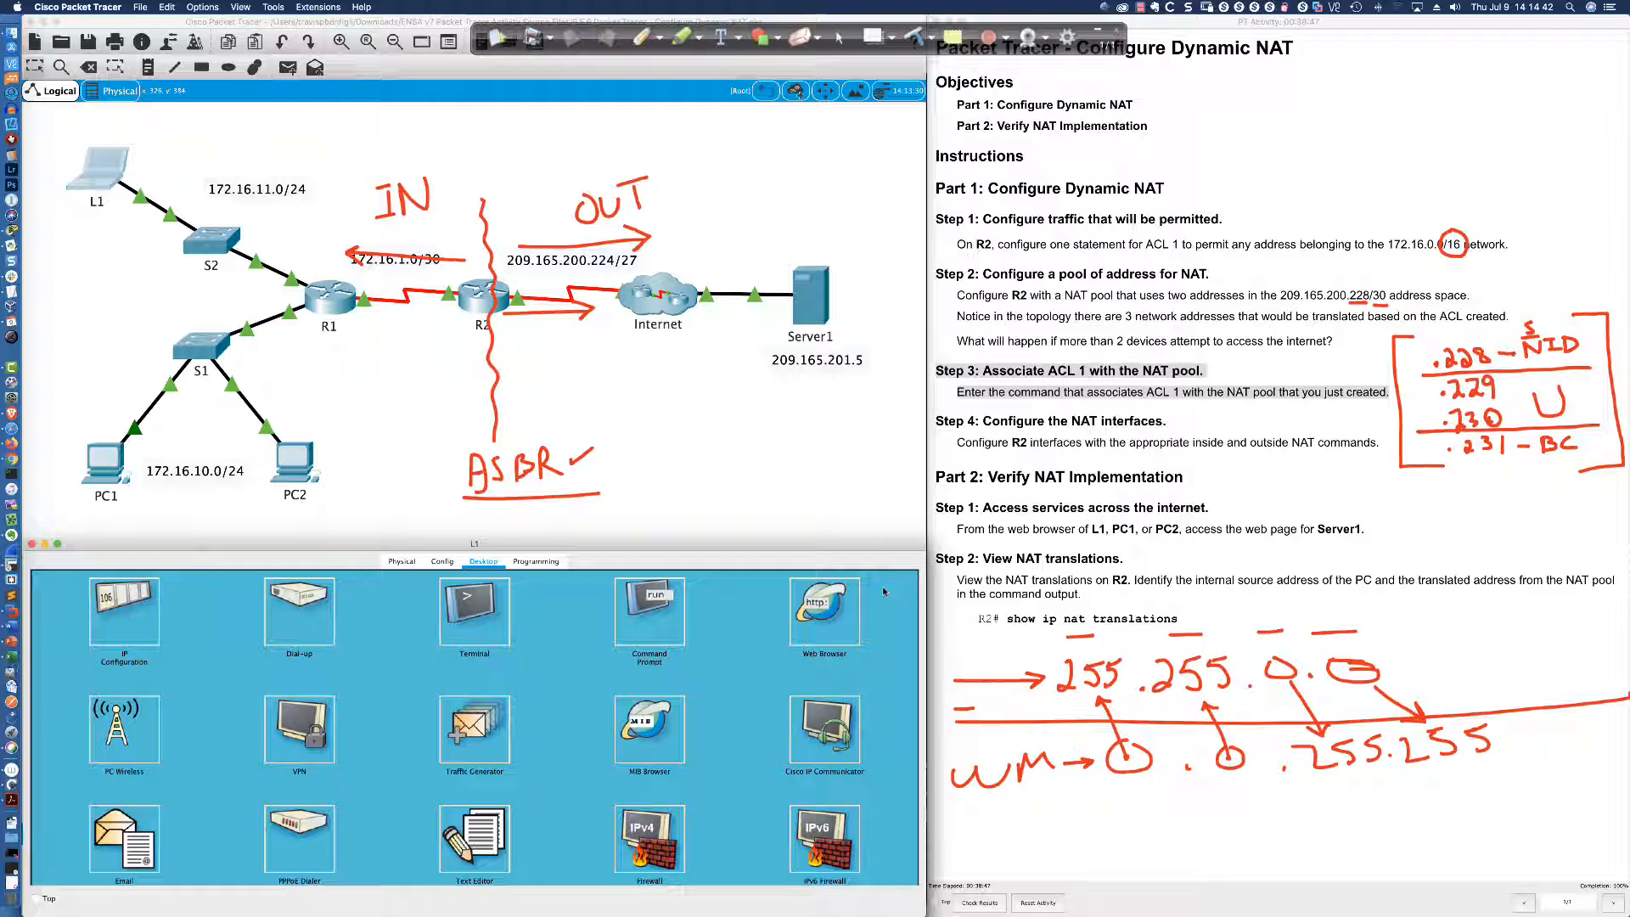
pyautogui.click(817, 617)
pyautogui.click(484, 605)
pyautogui.write('h')
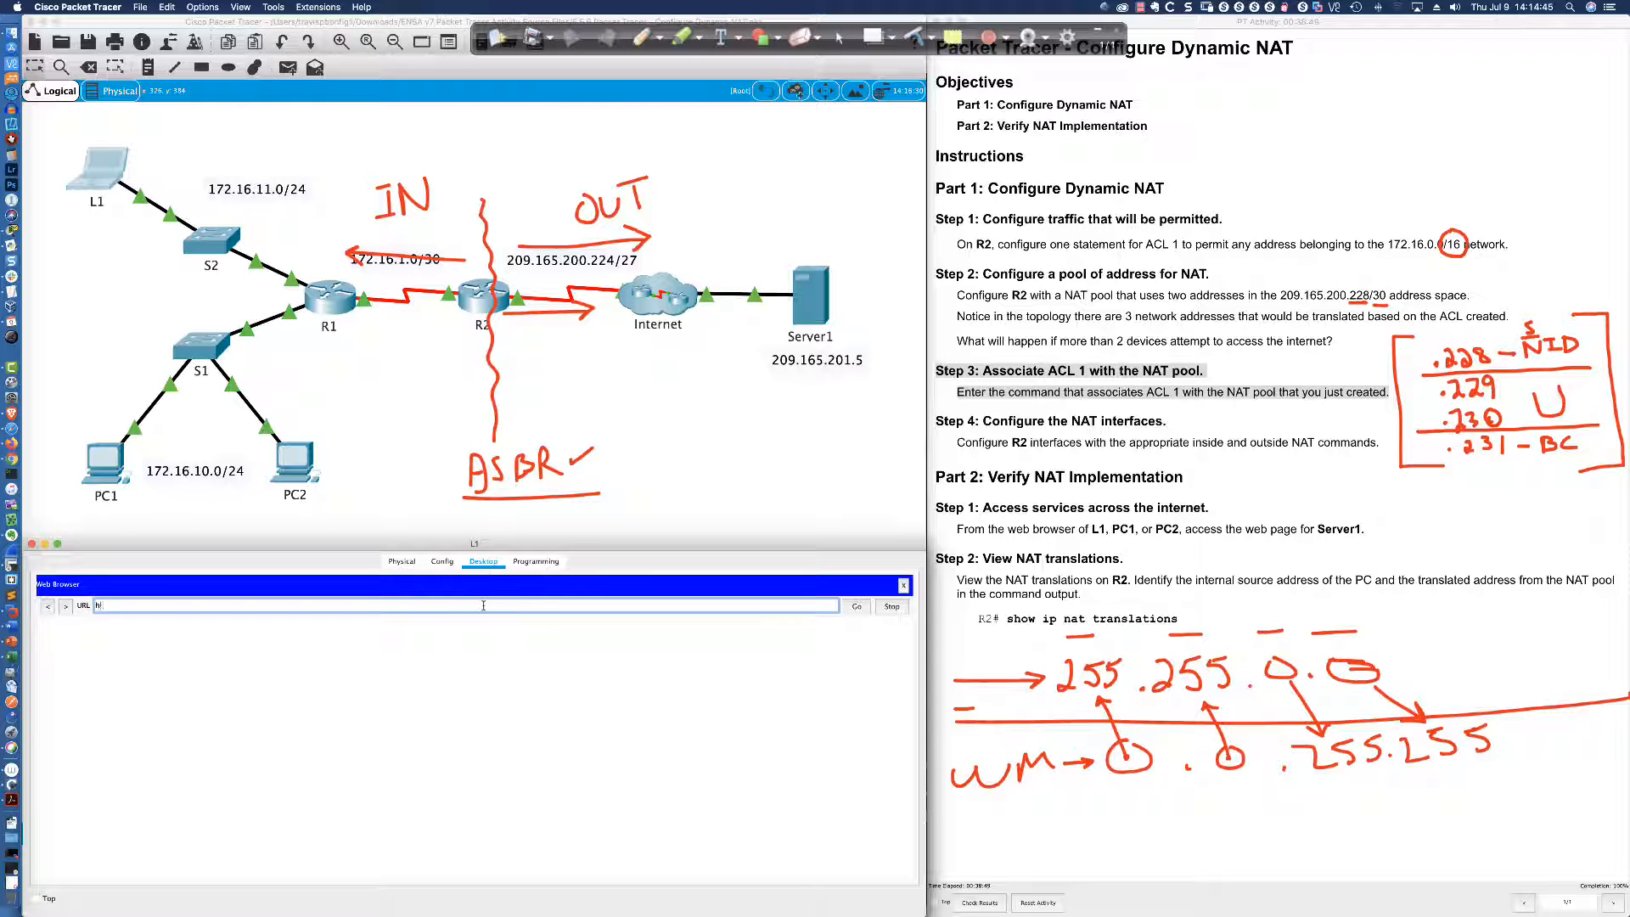
pyautogui.write('ttp://209.165.201.5')
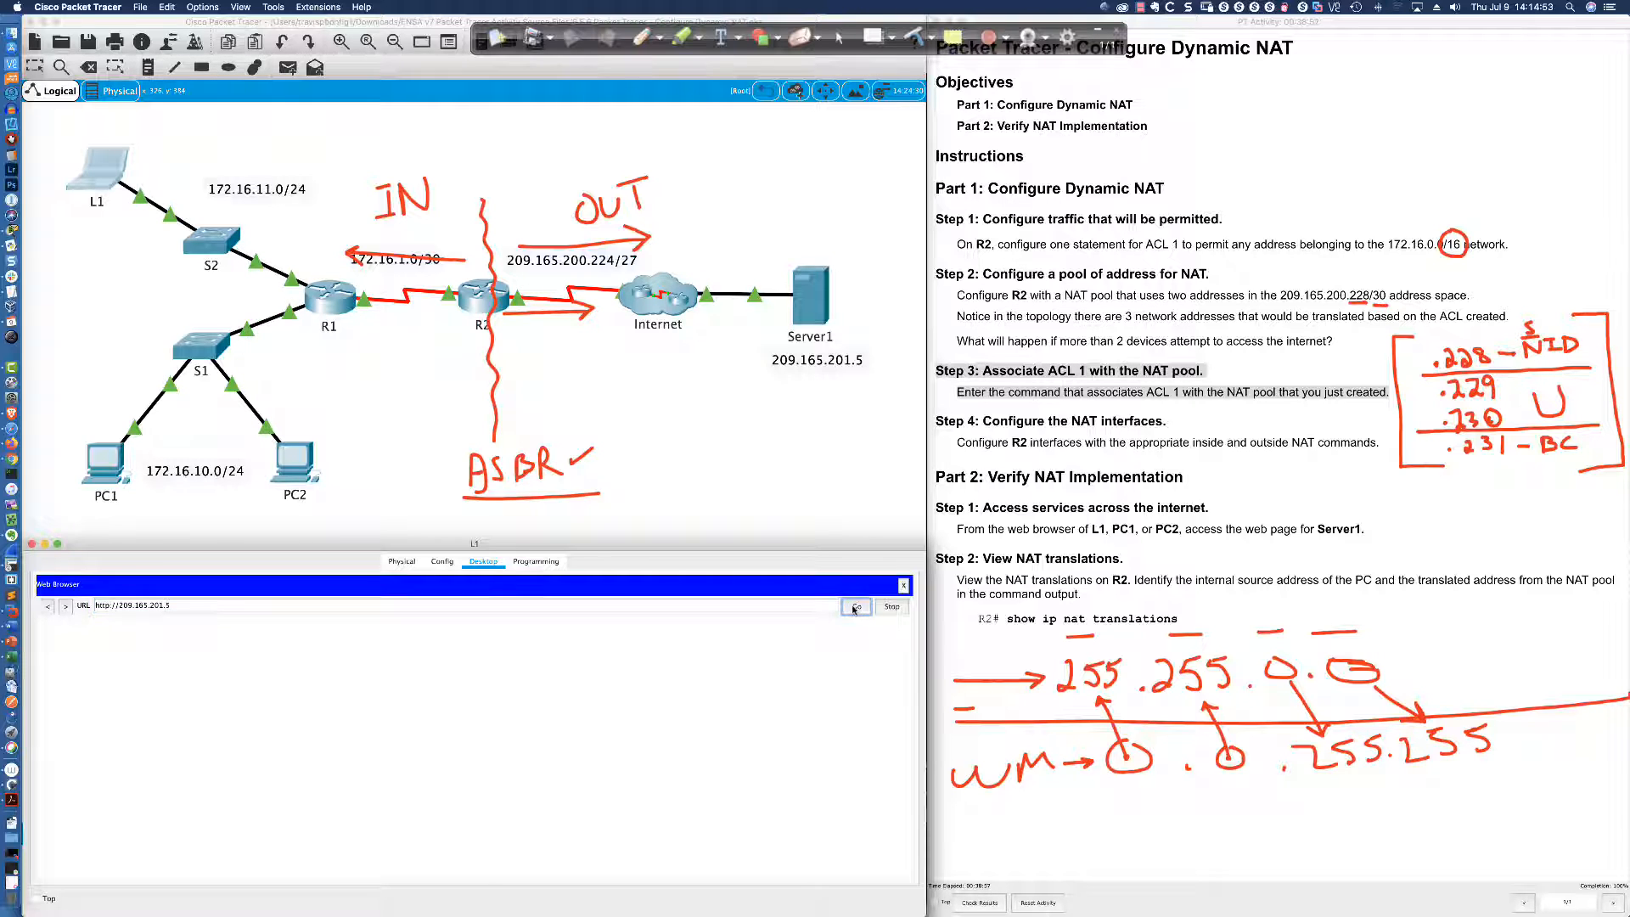
pyautogui.click(855, 606)
pyautogui.click(622, 734)
# Run sh ip nat statistics on R2
pyautogui.click(495, 318)
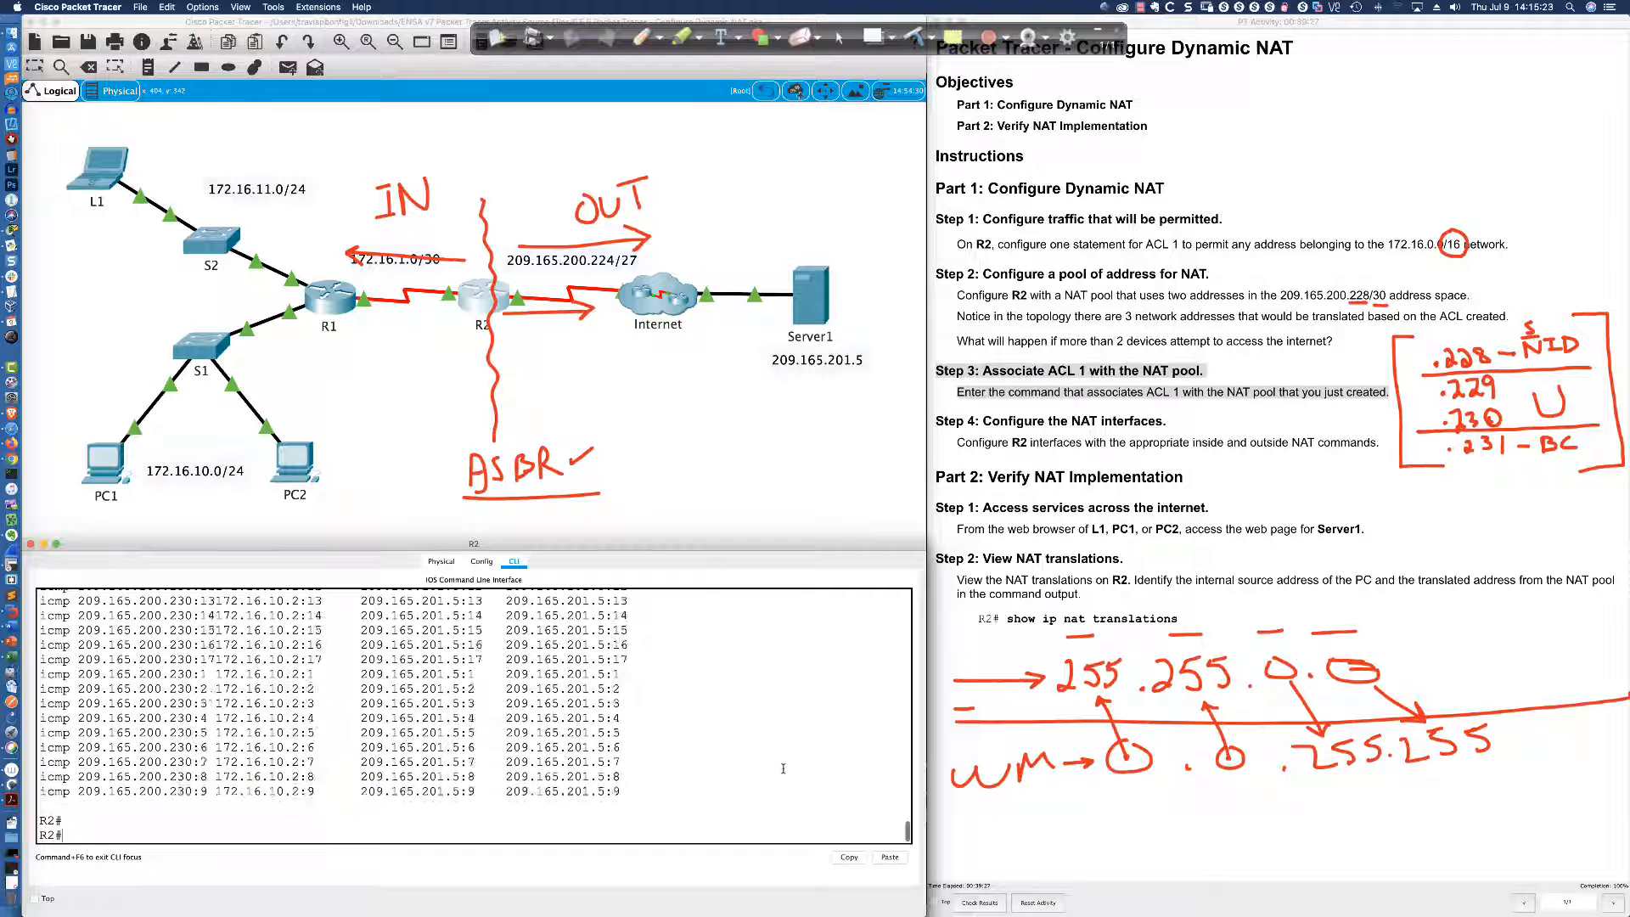
pyautogui.press('Return')
pyautogui.press('Return')
pyautogui.press('Return')
pyautogui.press('Return')
pyautogui.press('Return')
pyautogui.write('sh ip nat st')
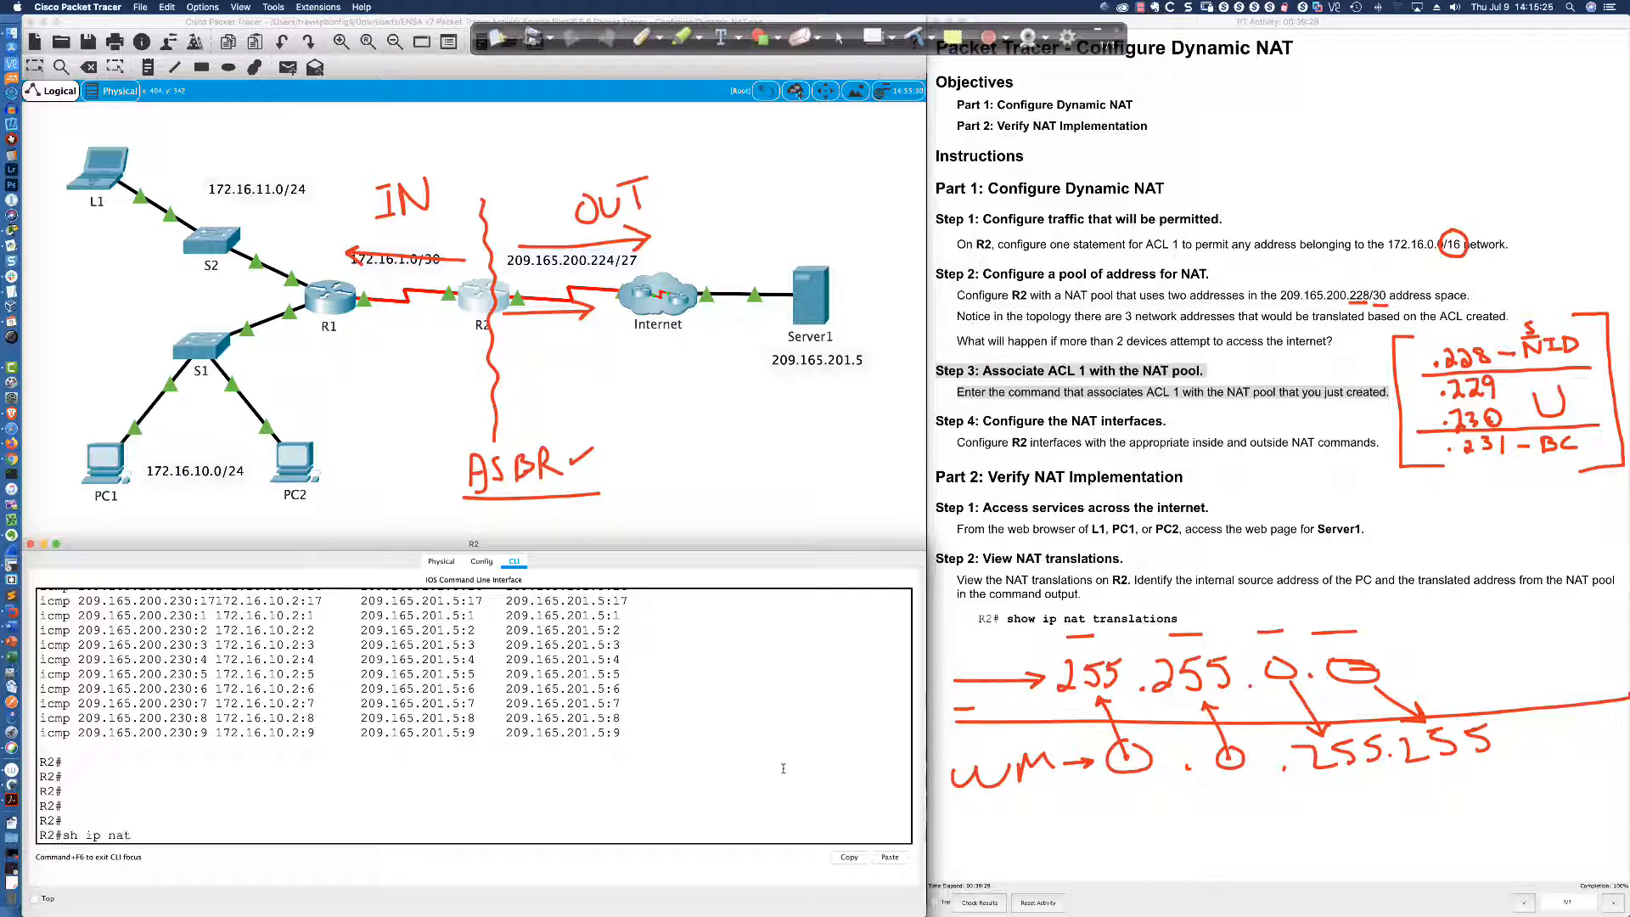
pyautogui.press('Tab')
pyautogui.press('Return')
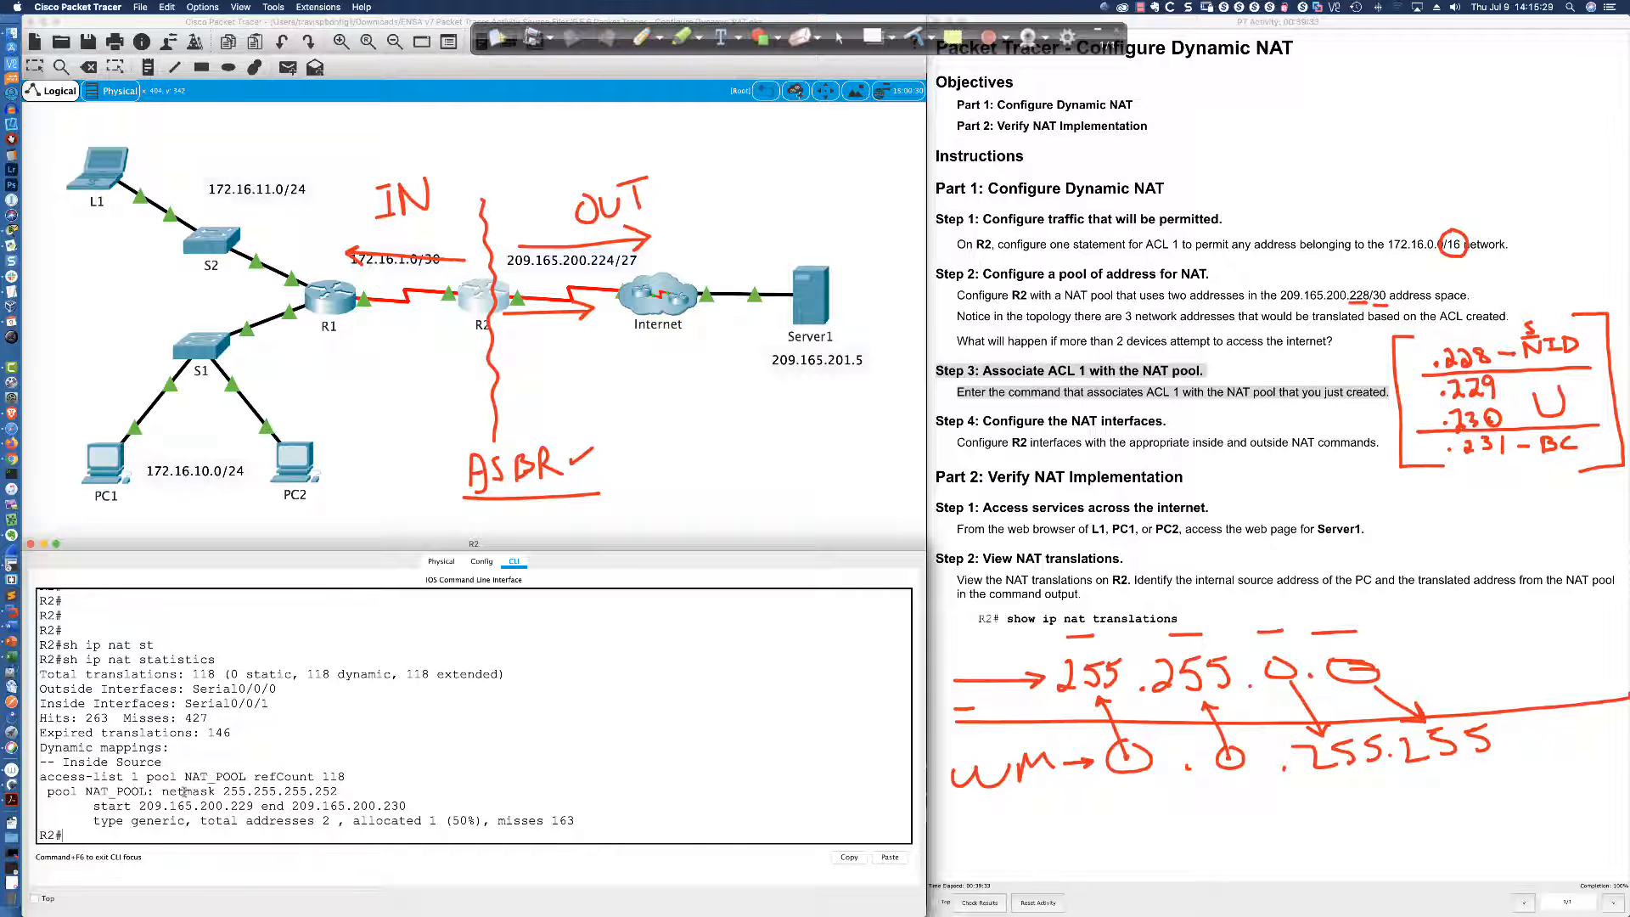
# Highlight the NAT_POOL details, the allocated share and the outside and inside interface lines in R2's NAT statistics
pyautogui.moveTo(43, 790); pyautogui.dragTo(443, 840)
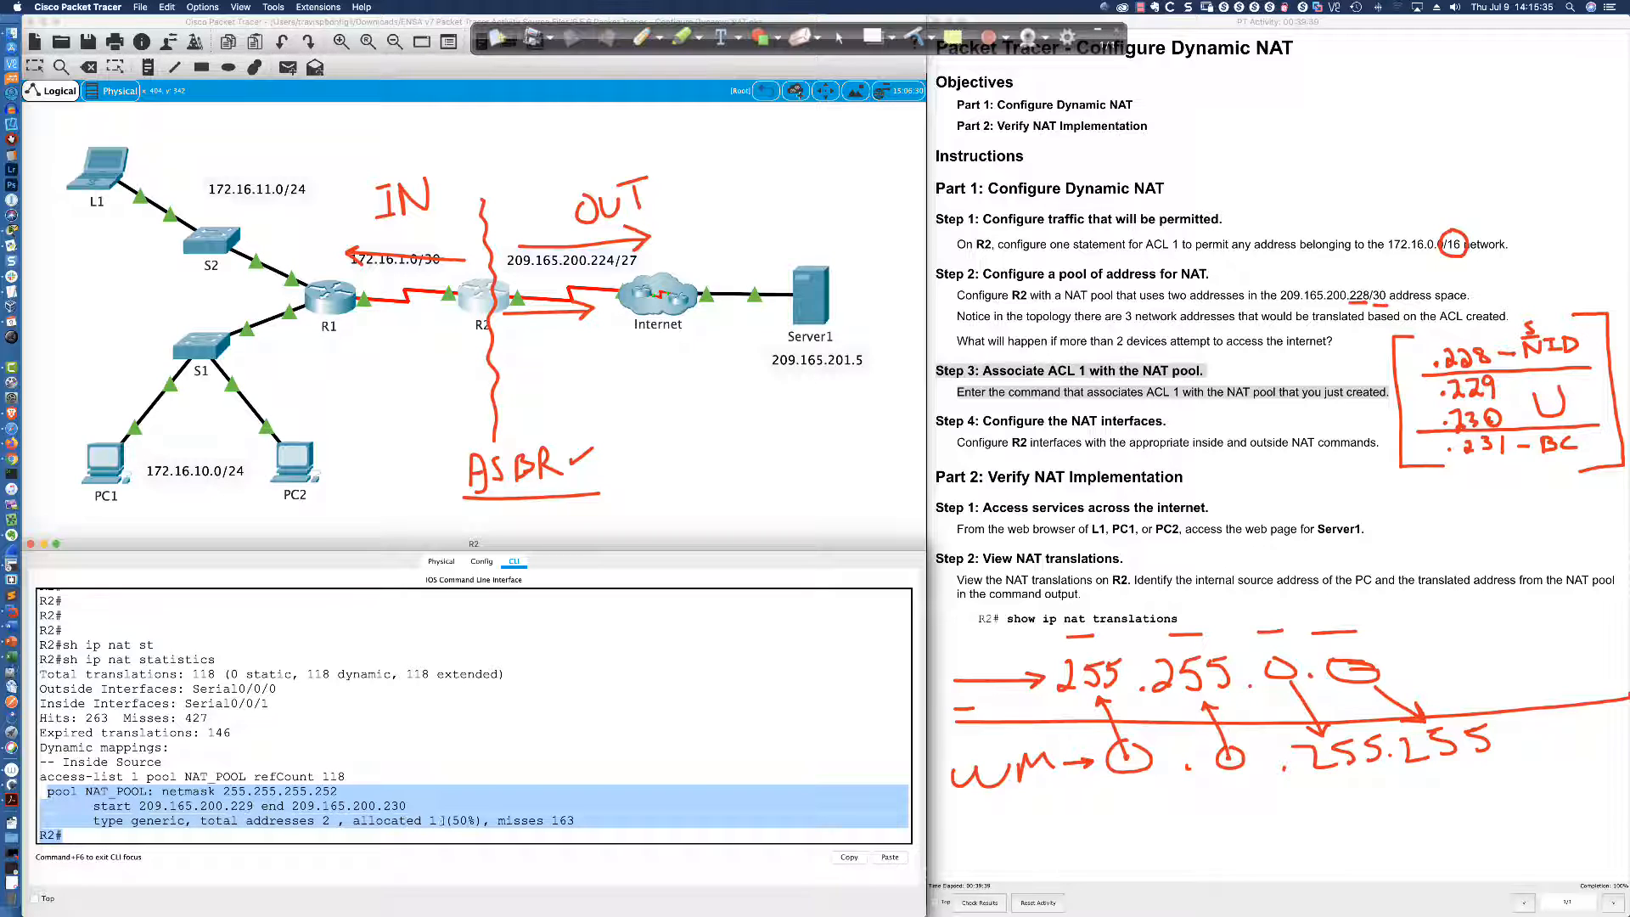
pyautogui.click(364, 820)
pyautogui.moveTo(349, 821); pyautogui.dragTo(480, 821)
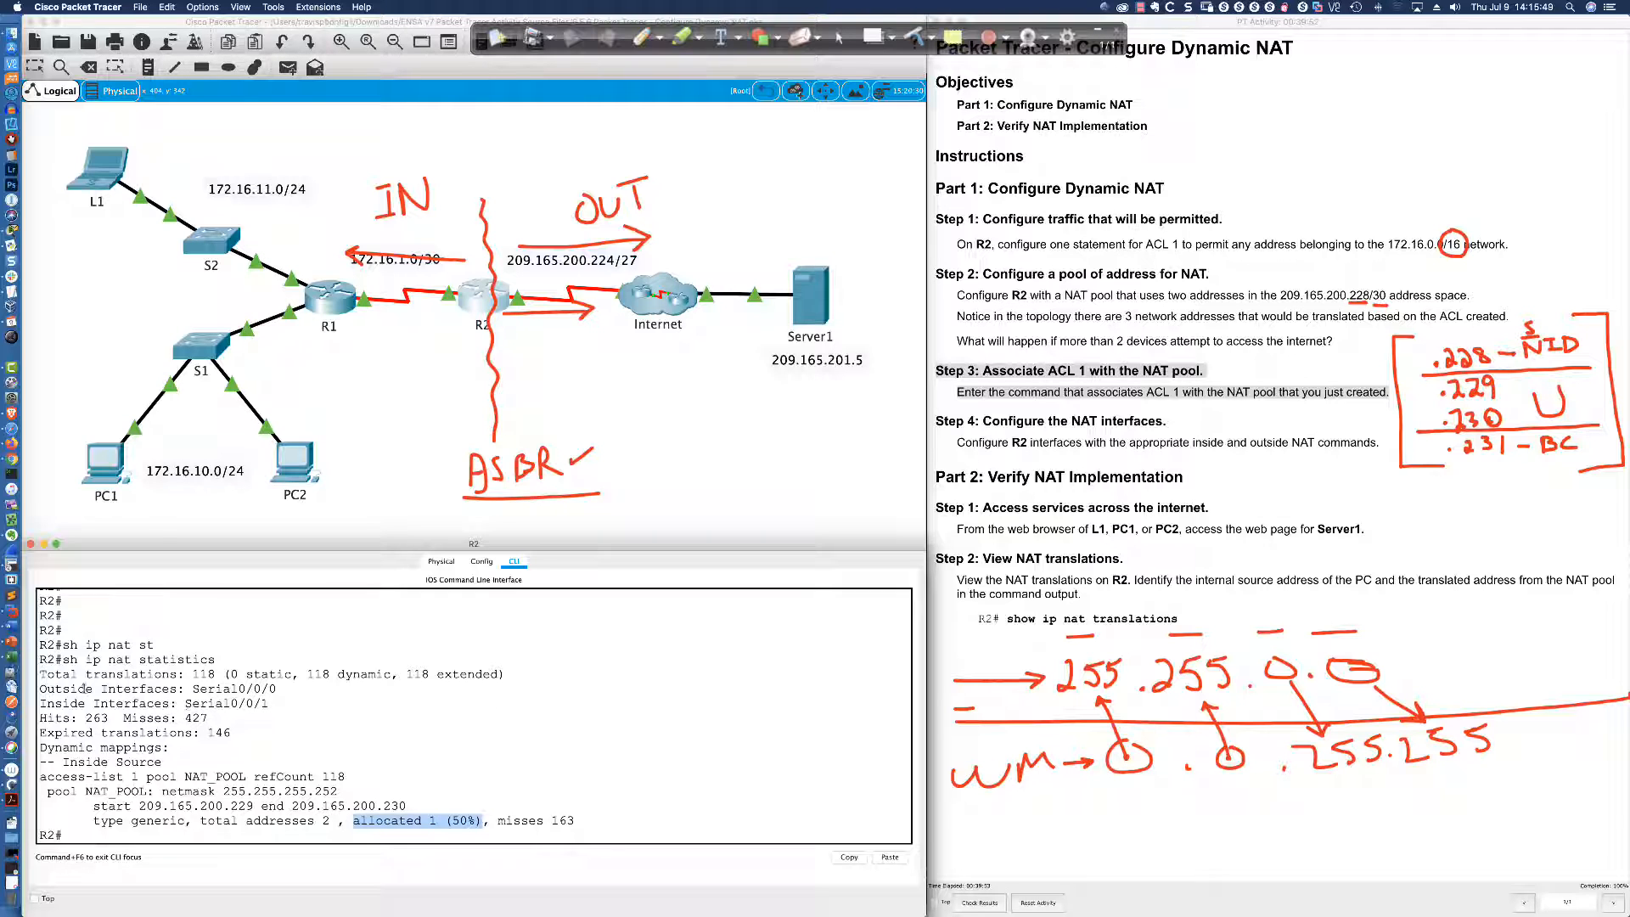
pyautogui.moveTo(39, 689); pyautogui.dragTo(275, 702)
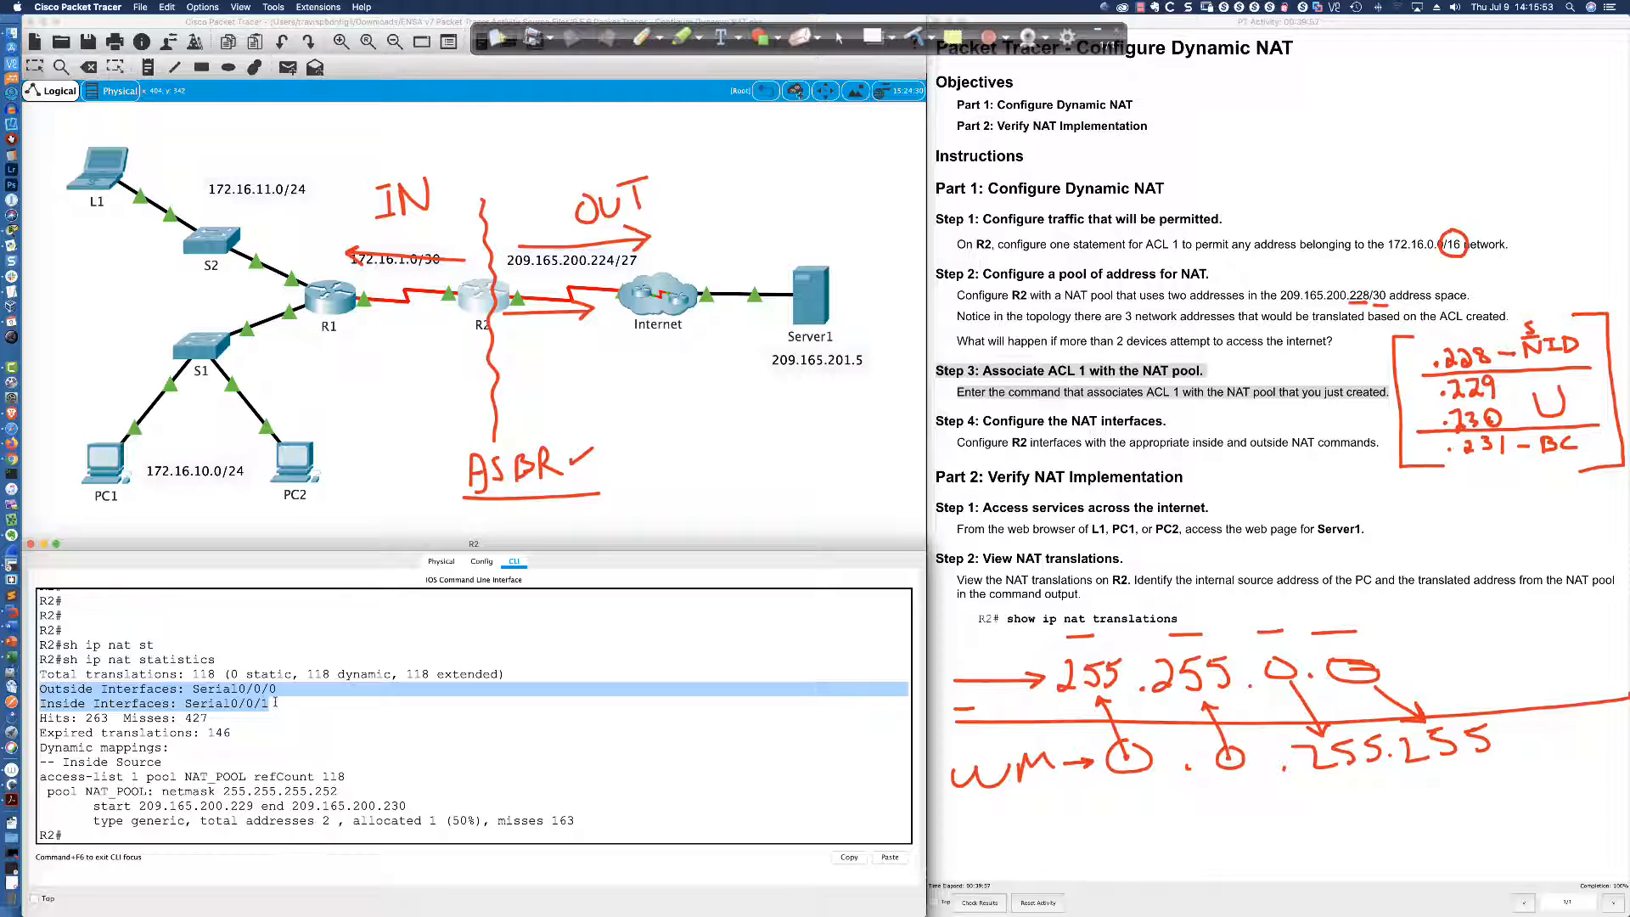
pyautogui.click(673, 798)
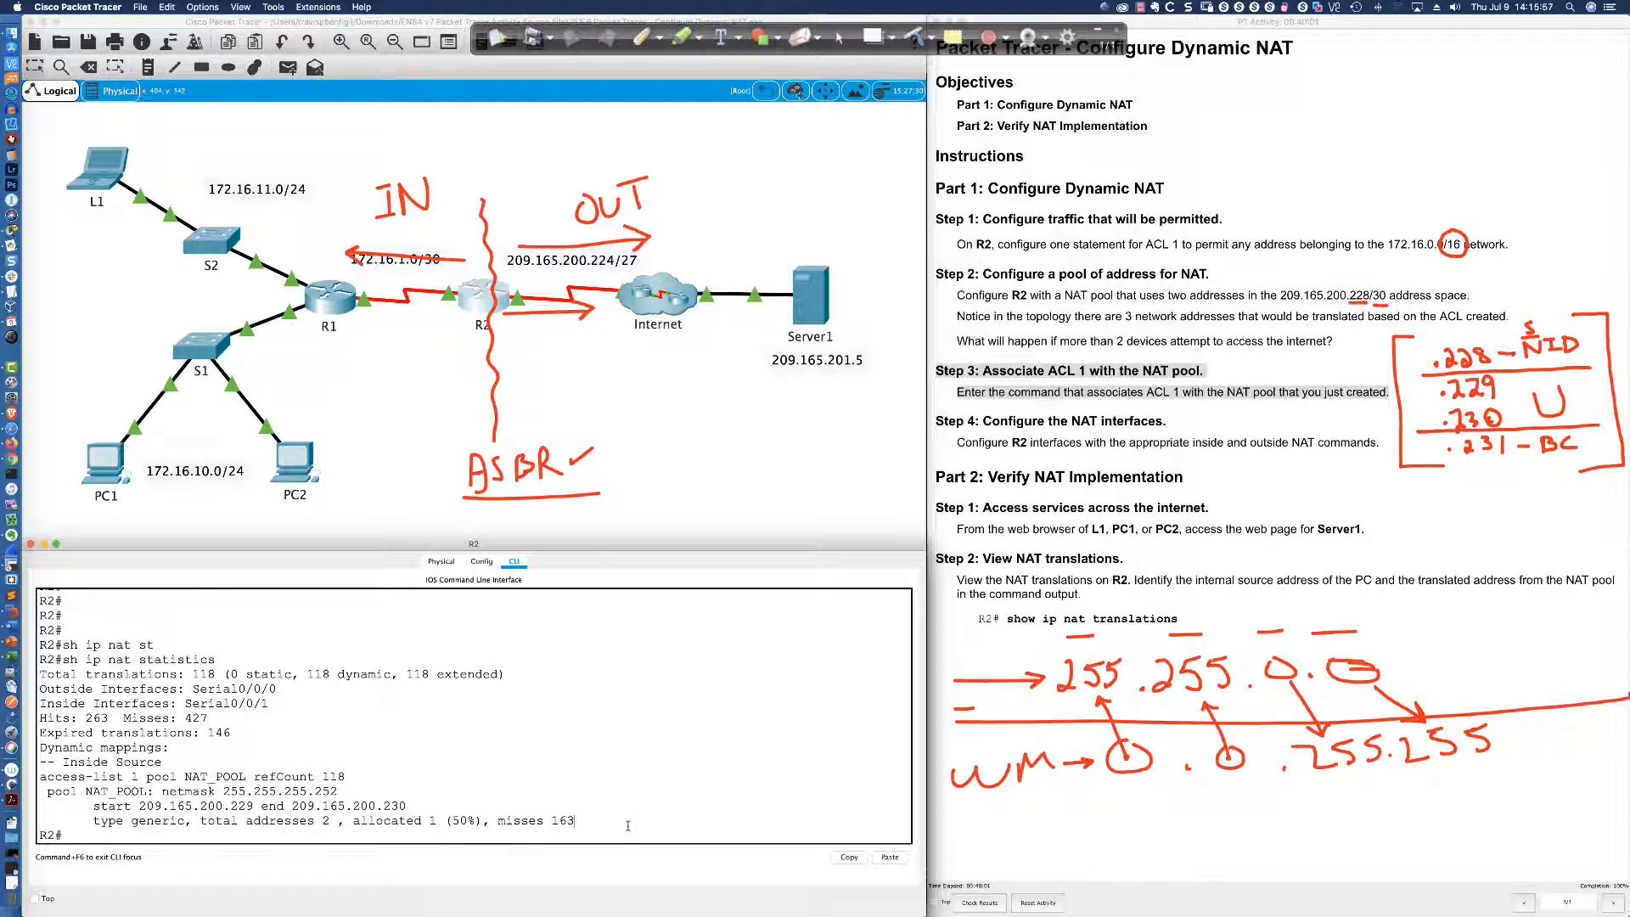
# Switch to the PowerPoint title slide and clear all the drawn annotations from the screen
pyautogui.press('super+Tab')
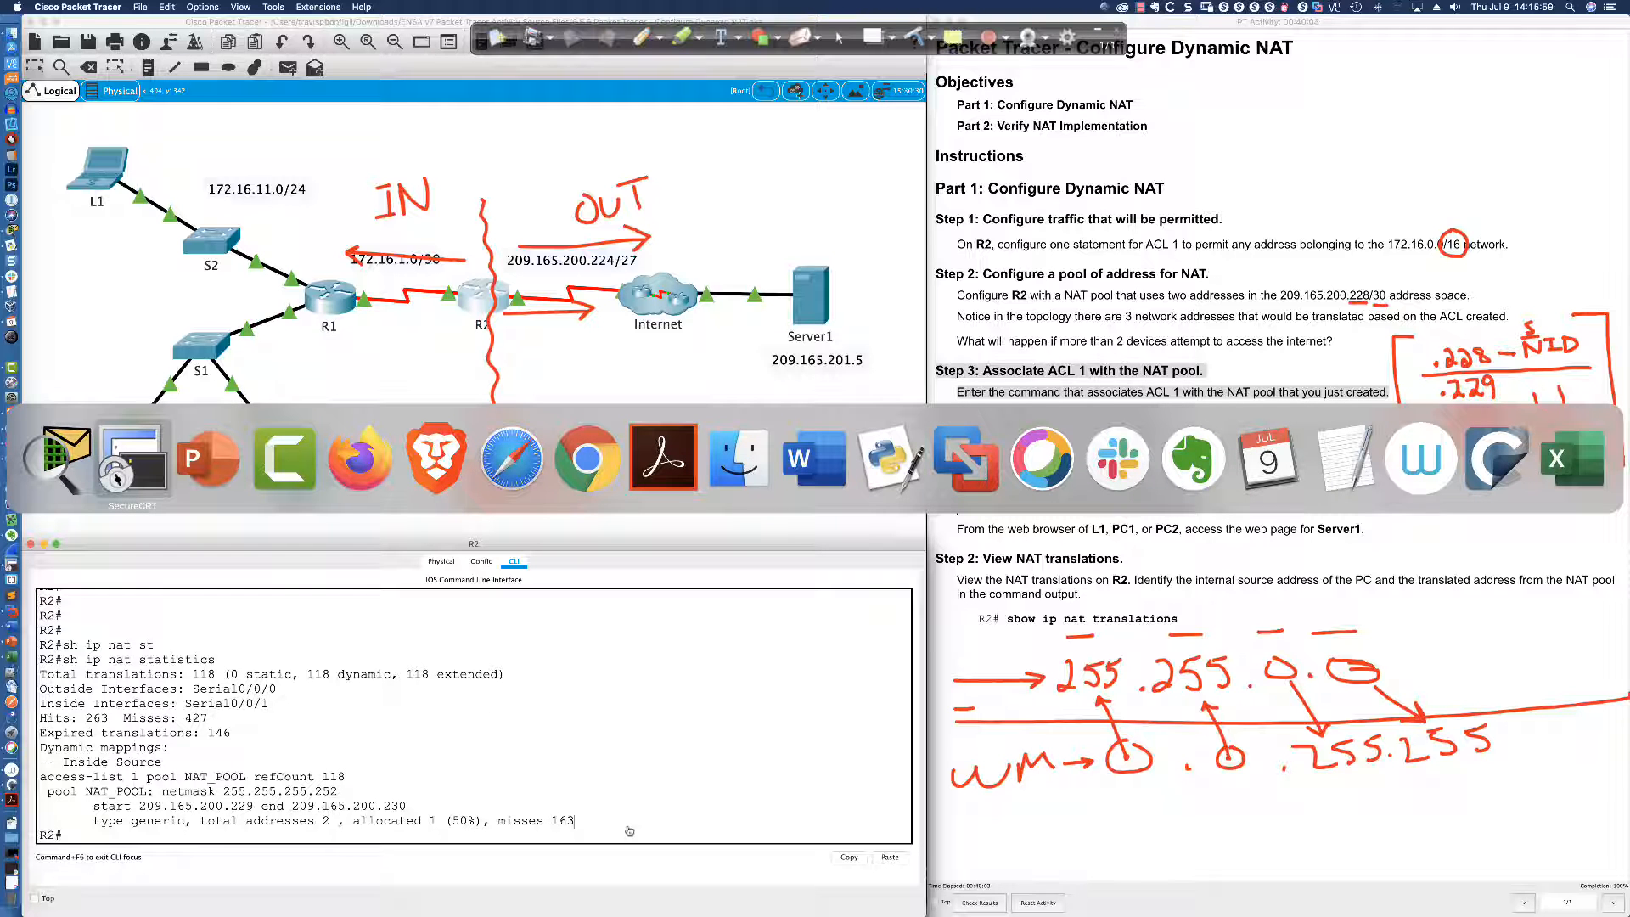
pyautogui.press('super+Tab')
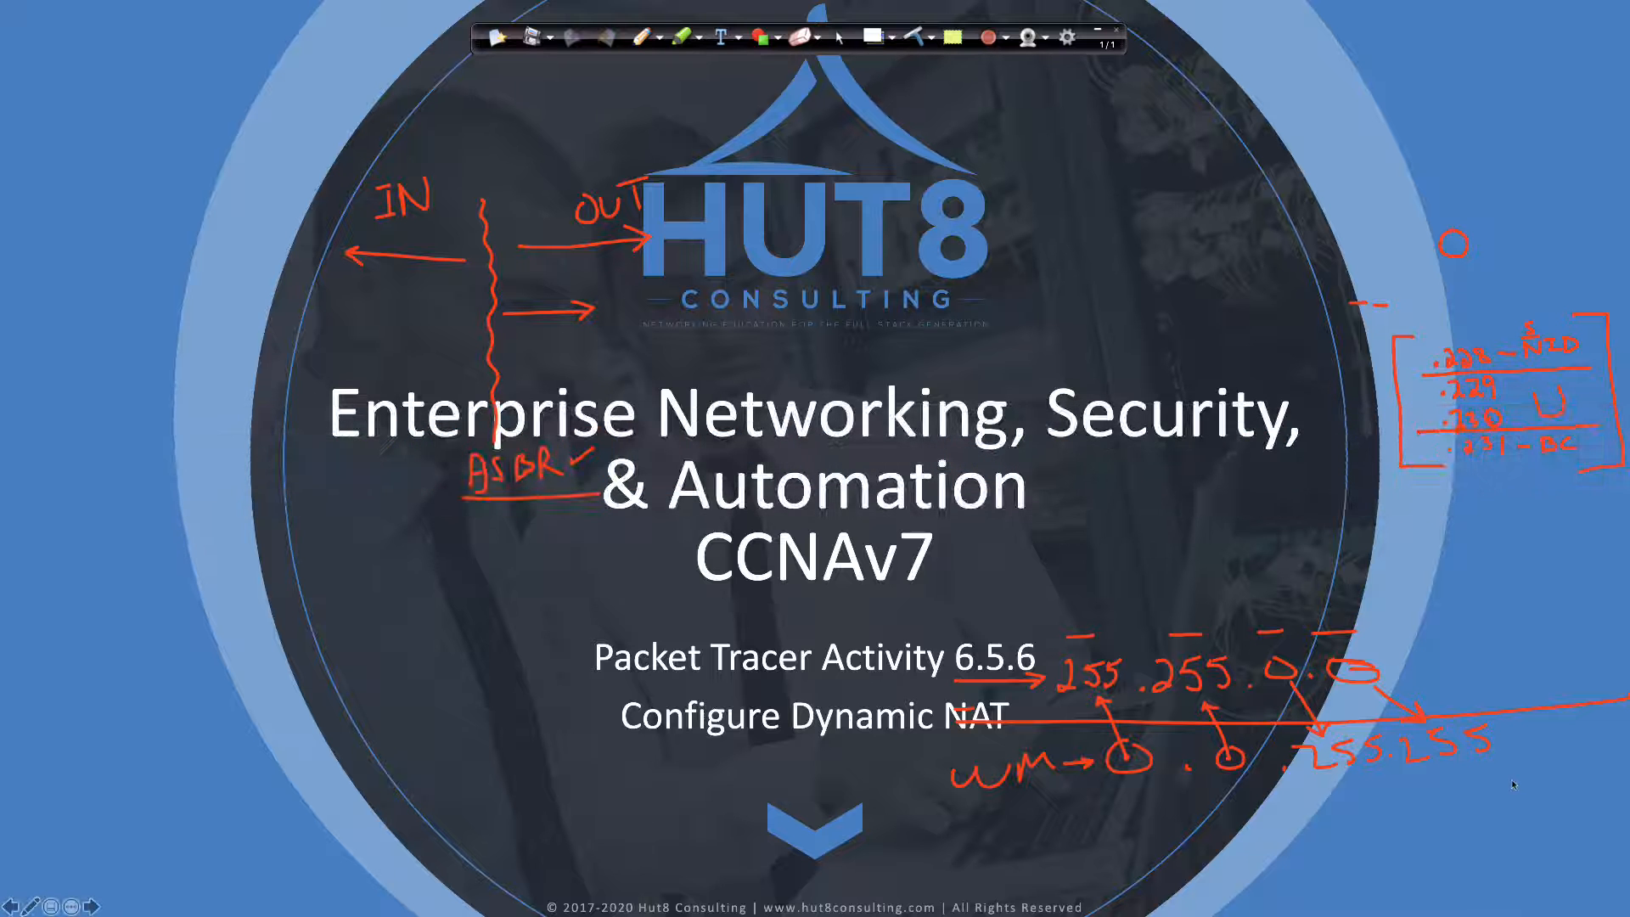
pyautogui.click(914, 36)
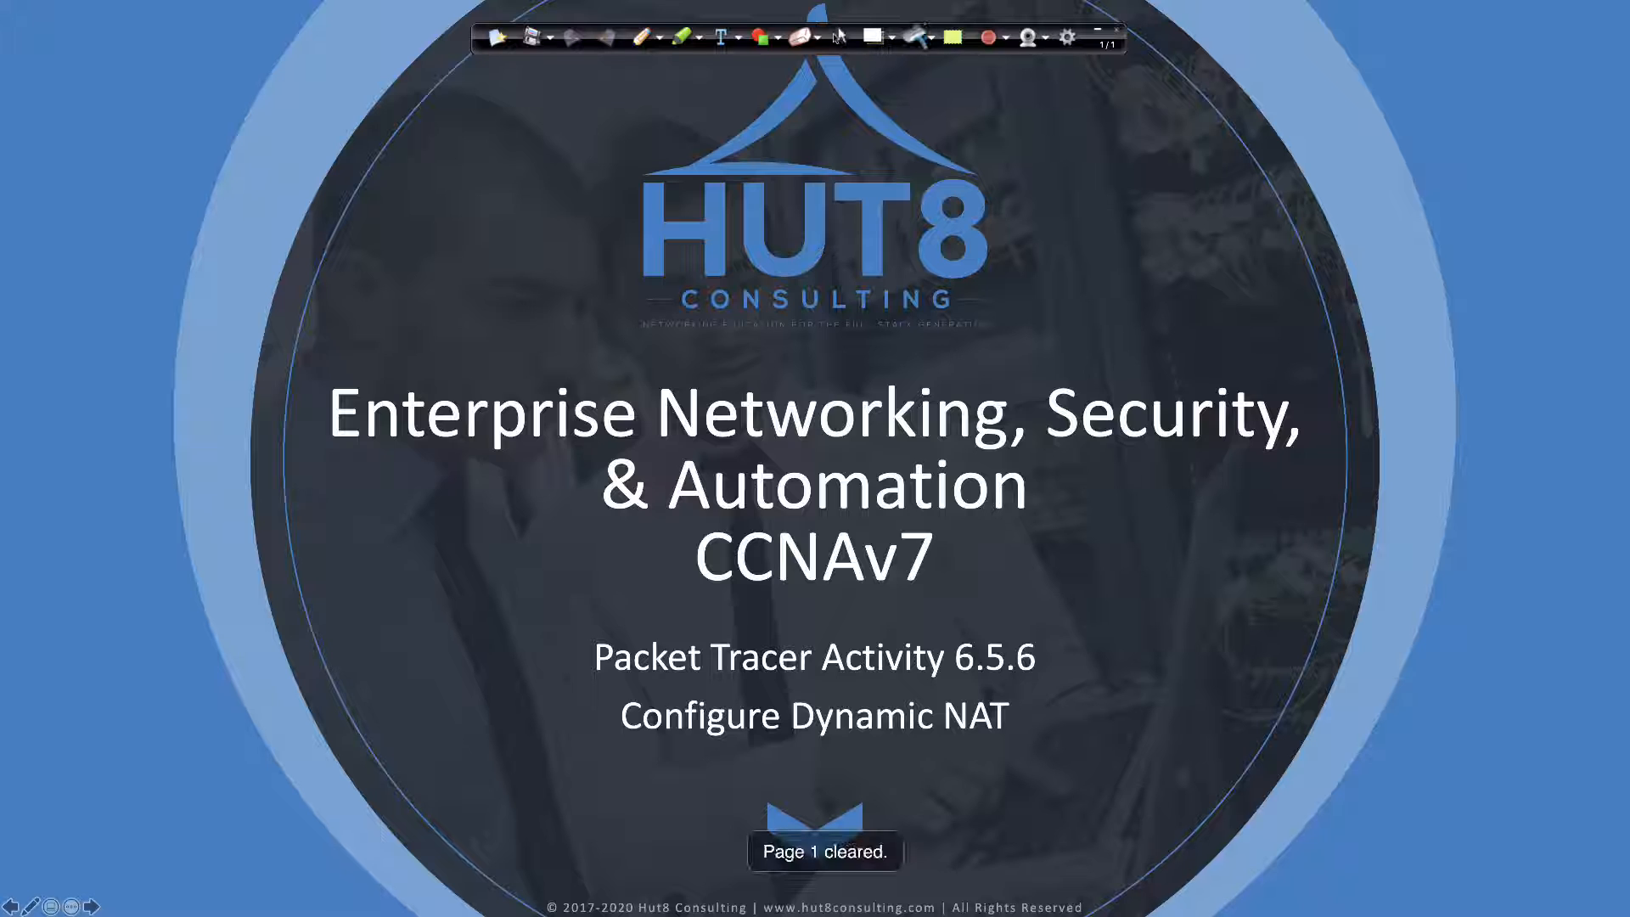